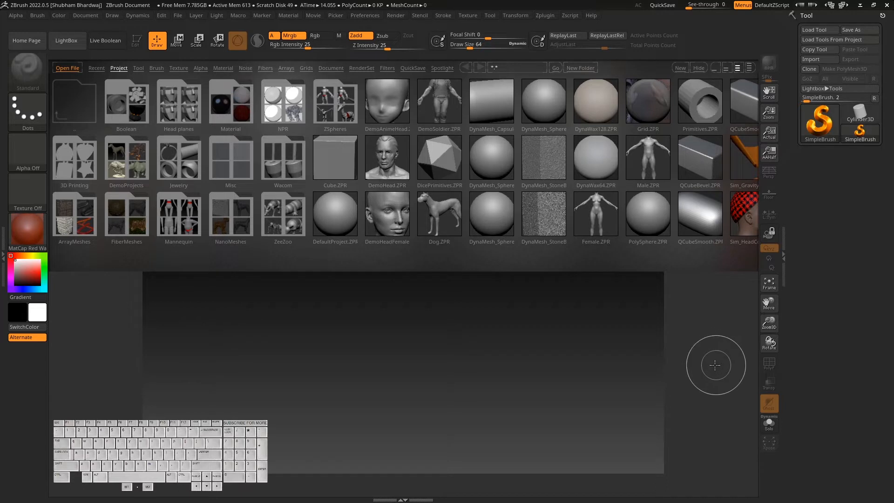
# Open the DefaultProject sphere and turn off DynaMesh in its geometry settings.
pyautogui.click(338, 219)
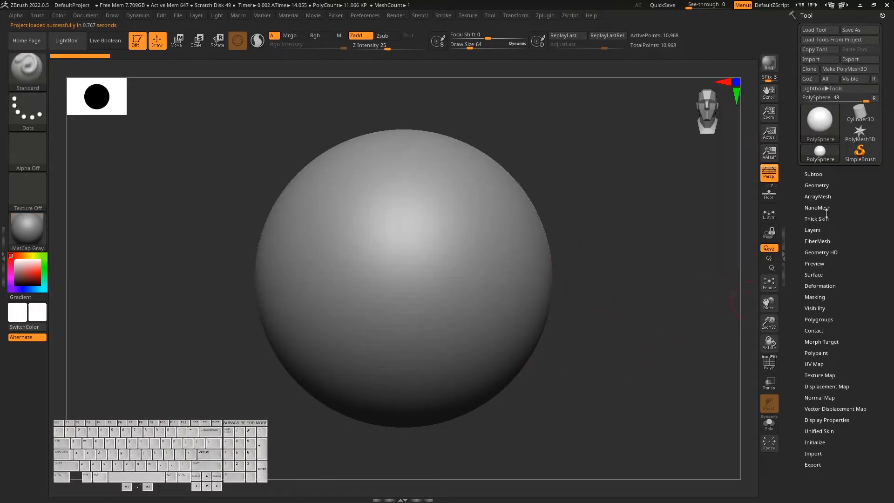
pyautogui.click(819, 185)
pyautogui.moveTo(840, 326); pyautogui.dragTo(839, 285)
pyautogui.click(824, 281)
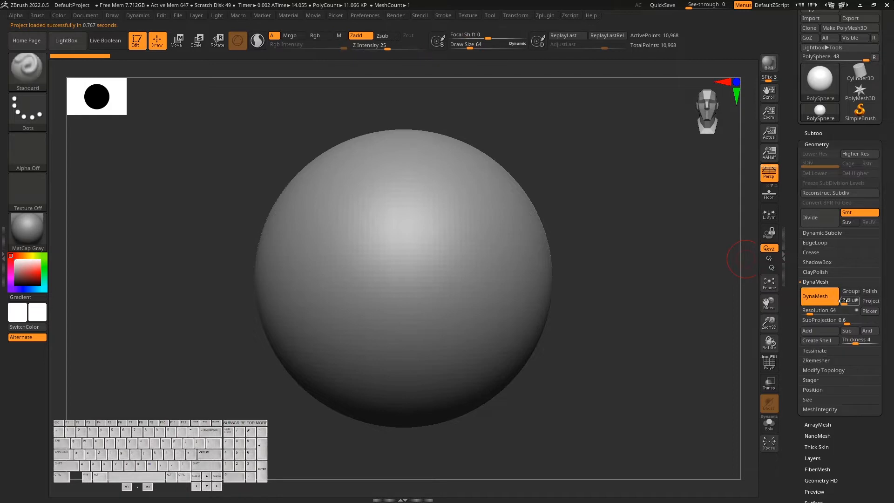
pyautogui.click(821, 298)
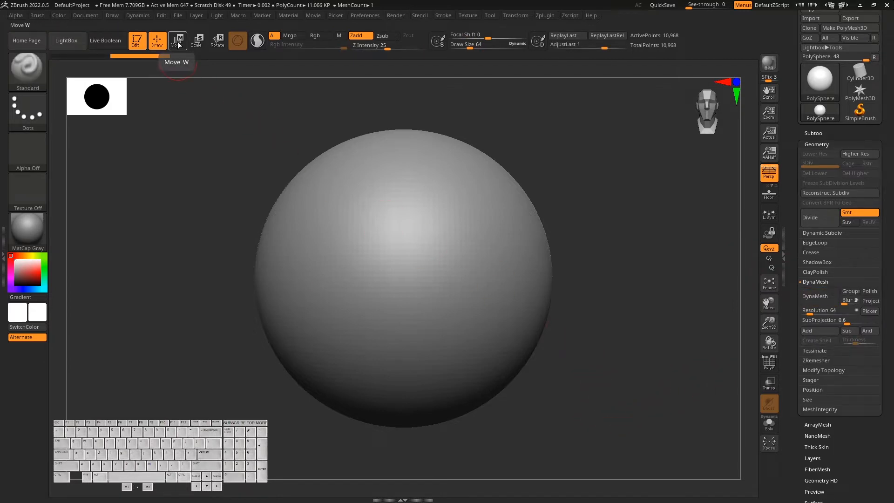
# Replace the sphere with the Cylinder Inner mesh from the IMM Primitives brush.
pyautogui.click(178, 40)
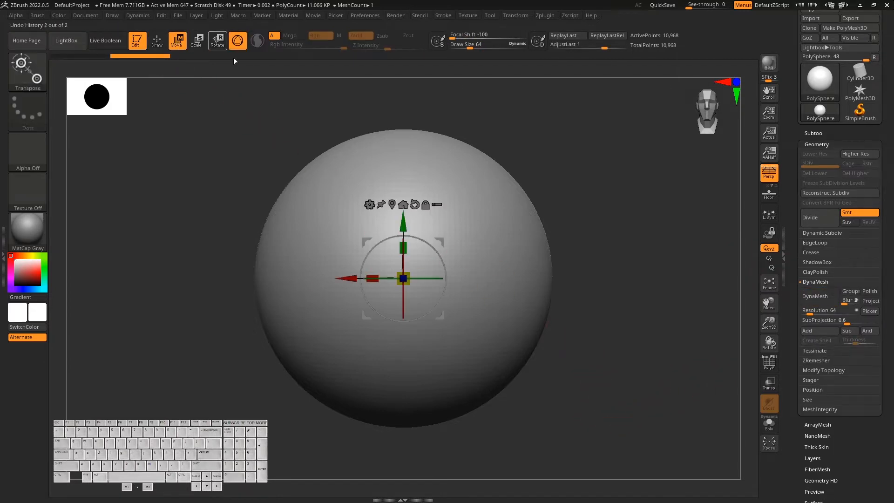
pyautogui.click(27, 79)
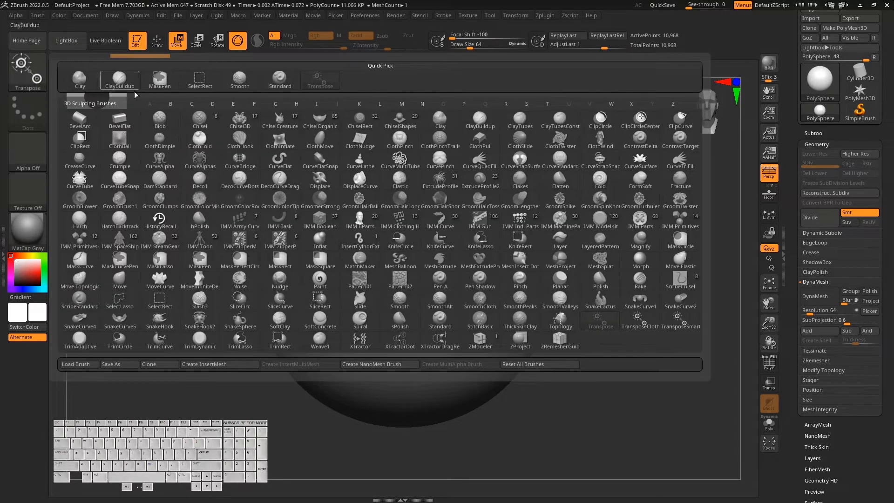
pyautogui.click(677, 225)
pyautogui.click(116, 71)
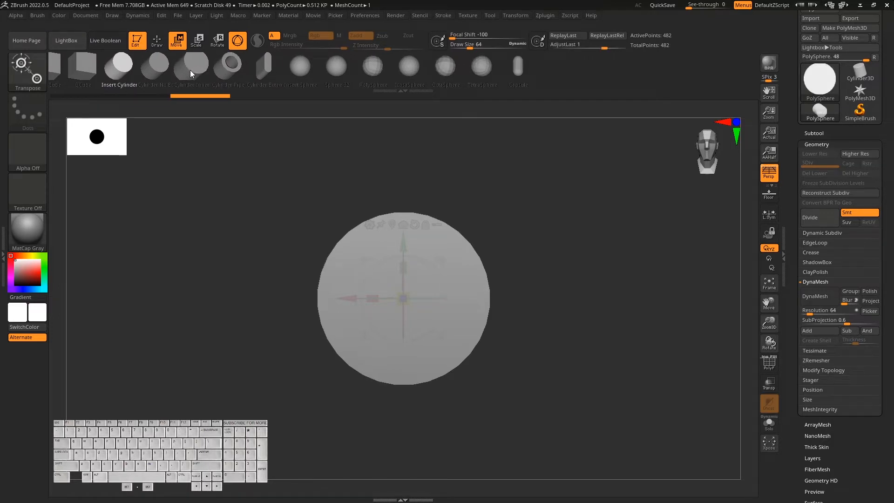
pyautogui.click(189, 70)
pyautogui.moveTo(613, 393); pyautogui.dragTo(586, 400)
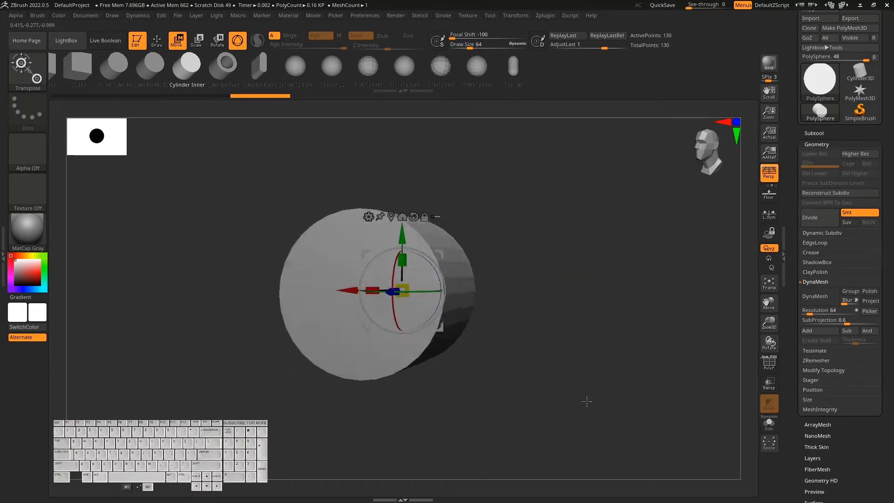
# Turn off perspective, view the cylinder from the side, and display its polyframe.
pyautogui.click(768, 173)
pyautogui.moveTo(571, 378)
pyautogui.mouseDown()
pyautogui.moveTo(594, 378)
pyautogui.moveTo(574, 385)
pyautogui.mouseUp()
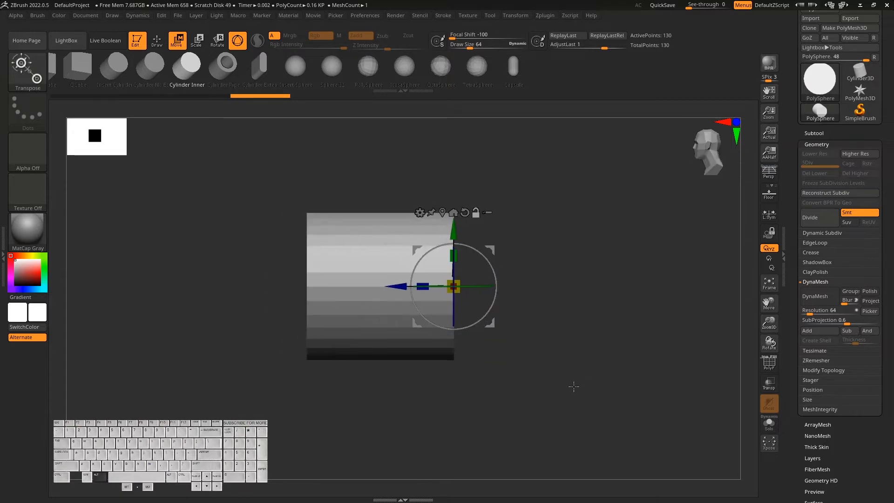
pyautogui.hotkey('shift', 'f')
pyautogui.moveTo(535, 379); pyautogui.dragTo(520, 394)
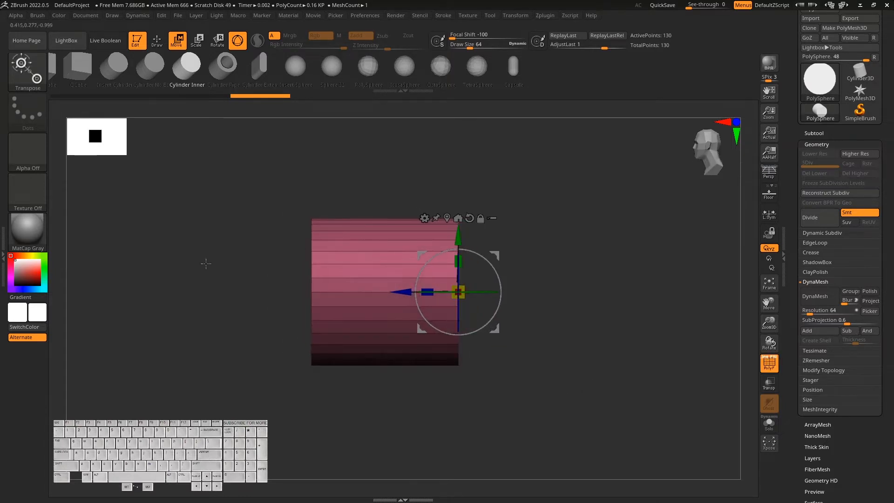
# Choose the ZModeler brush and squash the cylinder along its length into a thin disc.
pyautogui.click(35, 73)
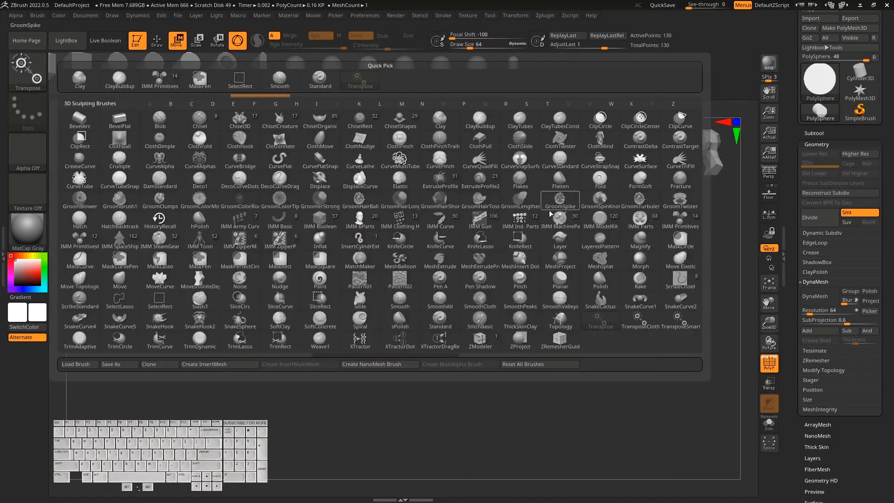
pyautogui.click(480, 341)
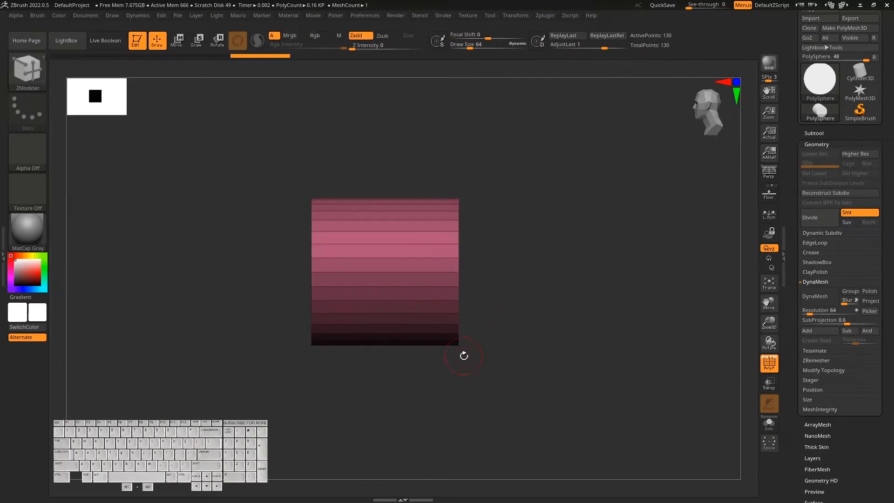
pyautogui.press('w')
pyautogui.moveTo(428, 272); pyautogui.dragTo(437, 359)
pyautogui.press('q')
# Delete the inner circular edge loop from both flat caps of the disc with ZModeler.
pyautogui.moveTo(571, 334)
pyautogui.mouseDown()
pyautogui.moveTo(588, 361)
pyautogui.moveTo(576, 371)
pyautogui.moveTo(608, 381)
pyautogui.mouseUp()
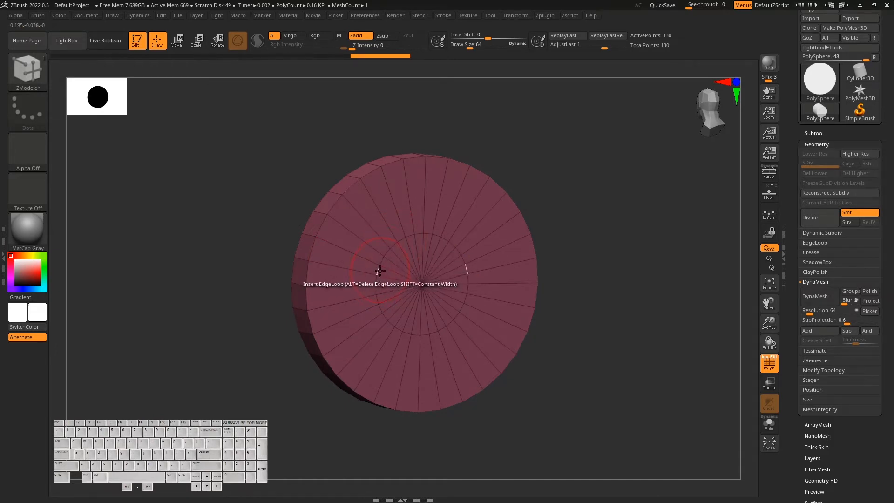
pyautogui.moveTo(581, 342); pyautogui.dragTo(549, 376)
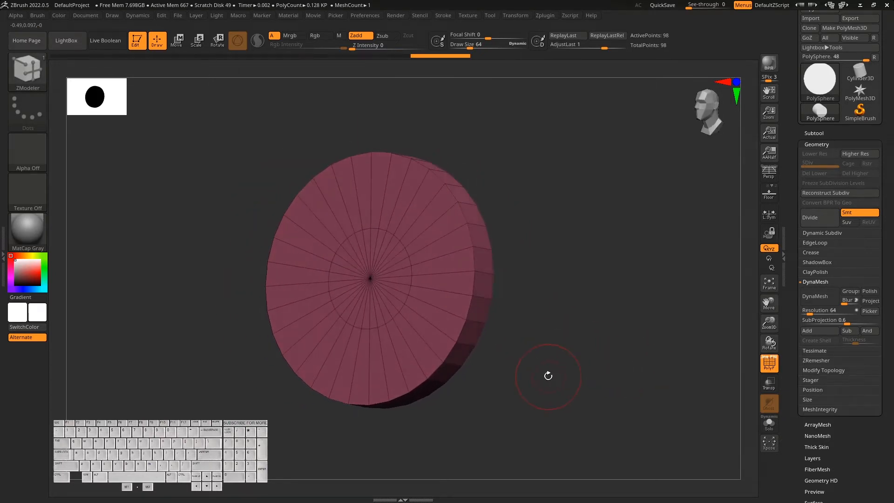
pyautogui.keyDown('shift'); pyautogui.moveTo(570, 357); pyautogui.dragTo(575, 356); pyautogui.keyUp('shift')
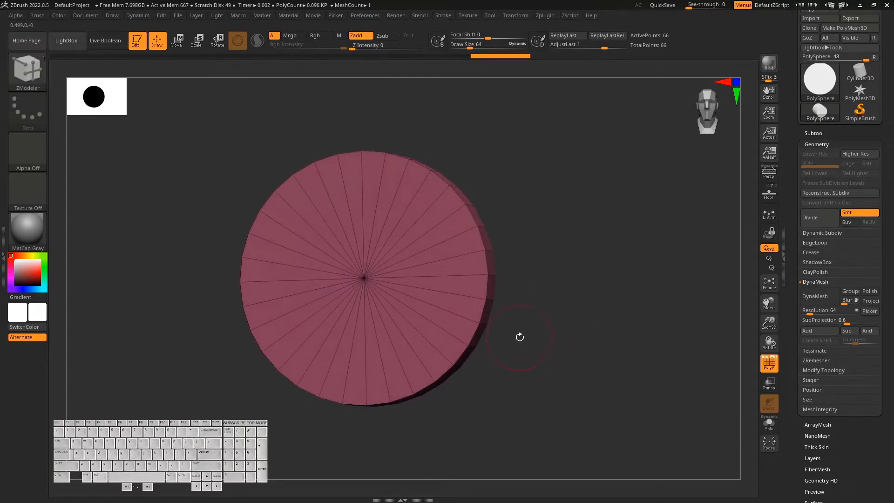
# Insert an edge loop near the rim of the disc's front cap and mark all faces inside it as a temporary polygroup.
pyautogui.click(454, 238)
pyautogui.moveTo(454, 238); pyautogui.dragTo(456, 236)
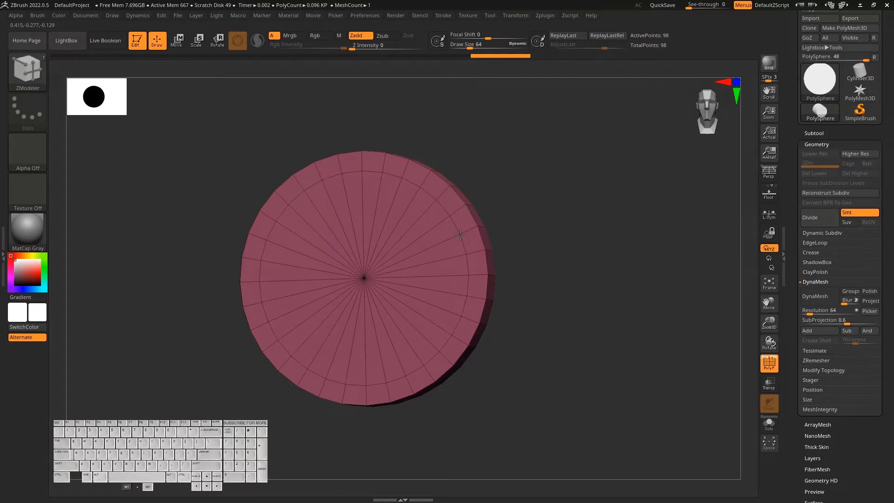
pyautogui.moveTo(460, 234); pyautogui.dragTo(461, 235)
pyautogui.moveTo(529, 285); pyautogui.dragTo(574, 319)
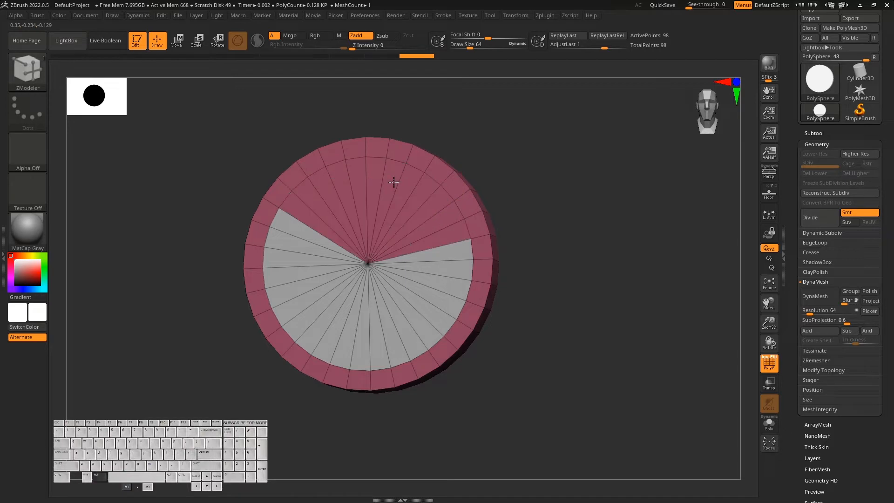
pyautogui.moveTo(569, 325); pyautogui.dragTo(573, 371)
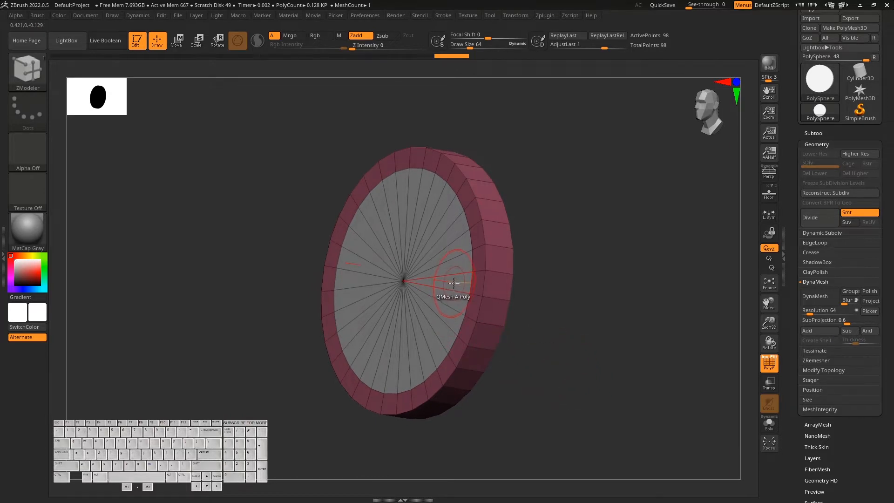
# Set the ZModeler polygon action to Extrude with target Polygroup All and extrude the marked inner faces outward.
pyautogui.press('space')
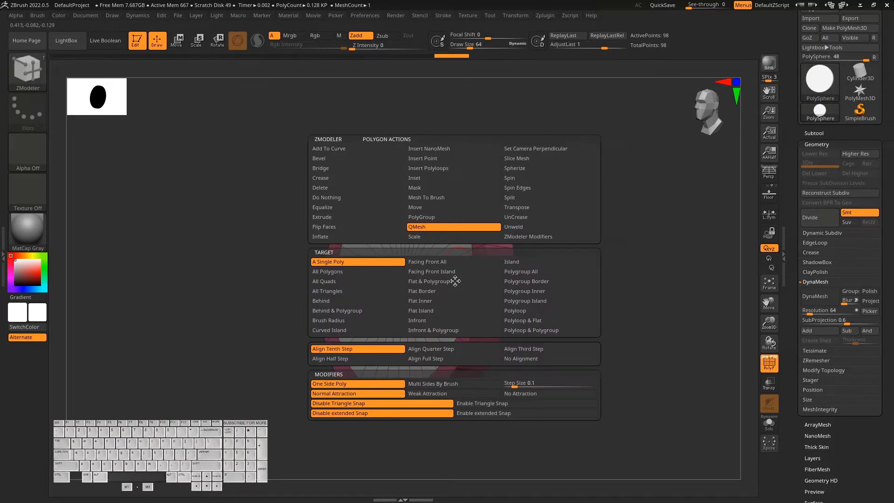
pyautogui.click(344, 217)
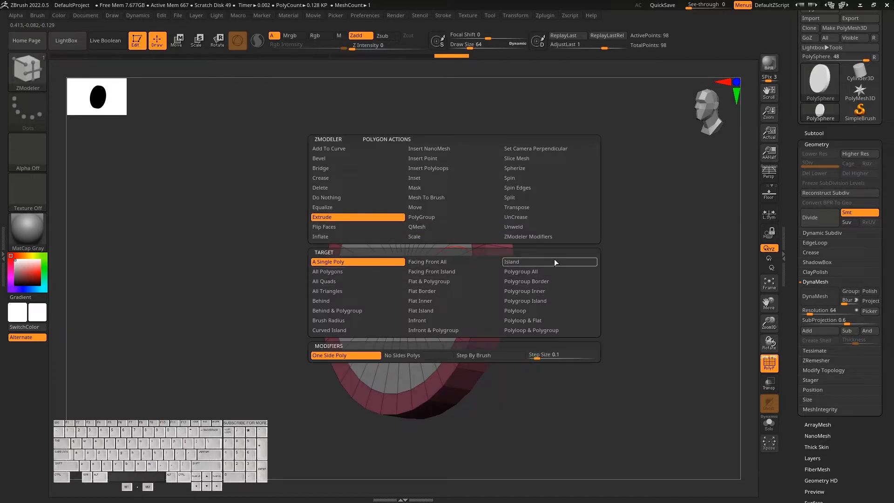
pyautogui.click(544, 272)
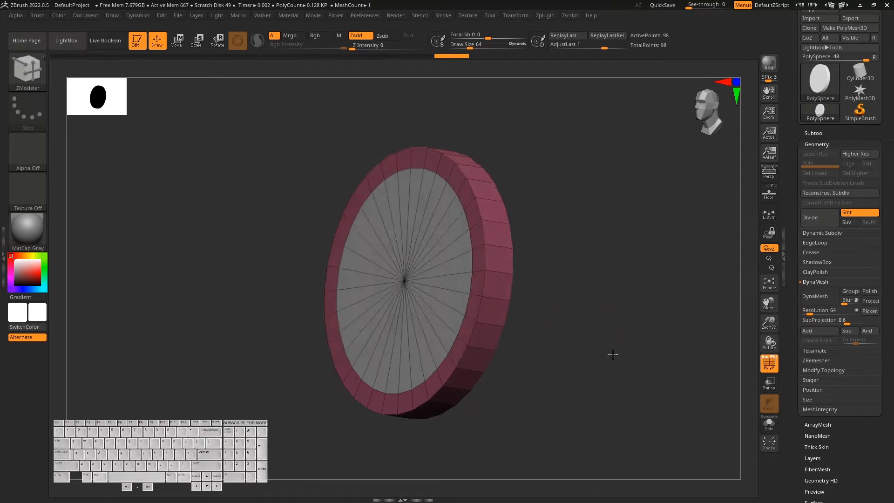
pyautogui.moveTo(425, 274)
pyautogui.mouseDown()
pyautogui.moveTo(438, 260)
pyautogui.moveTo(430, 259)
pyautogui.mouseUp()
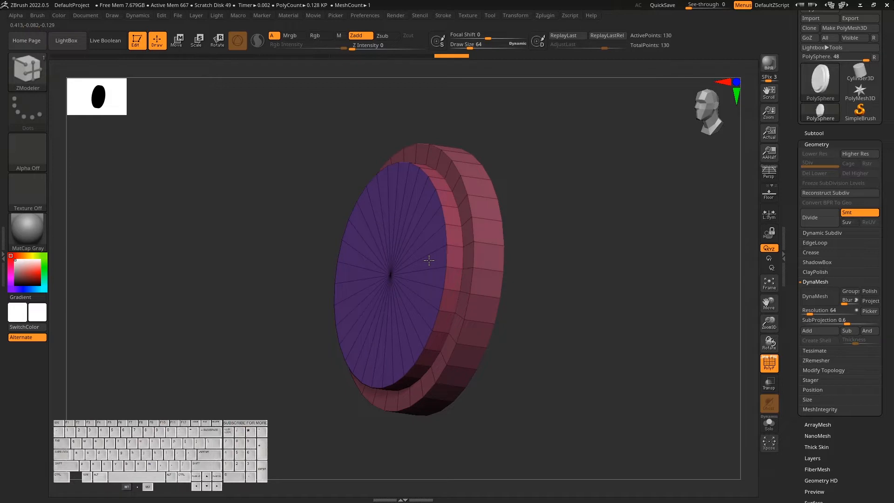
pyautogui.moveTo(579, 346); pyautogui.dragTo(595, 358)
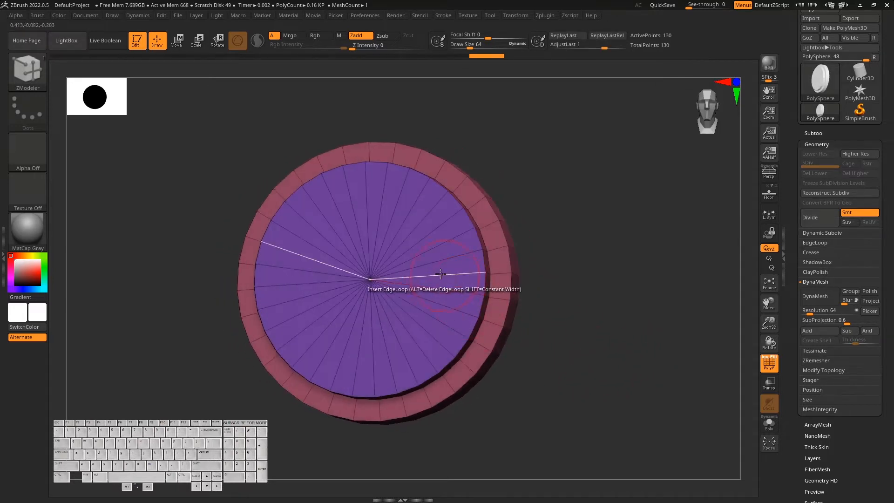
# Insert an edge loop just inside the rim of the raised face and deactivate symmetry.
pyautogui.click(447, 275)
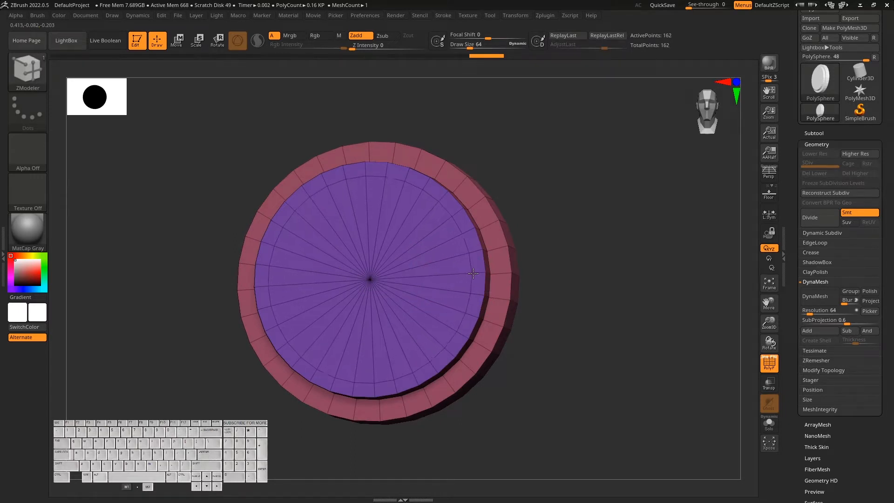
pyautogui.moveTo(610, 325)
pyautogui.mouseDown()
pyautogui.moveTo(627, 335)
pyautogui.moveTo(614, 334)
pyautogui.mouseUp()
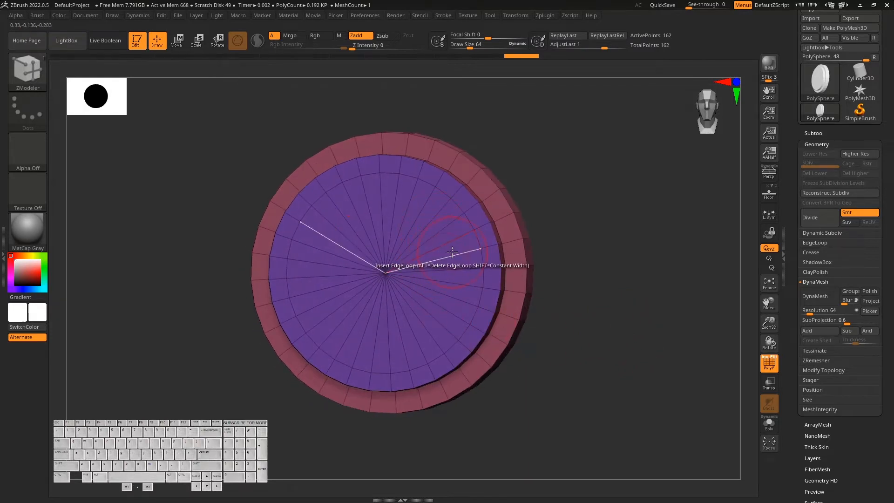
pyautogui.click(521, 14)
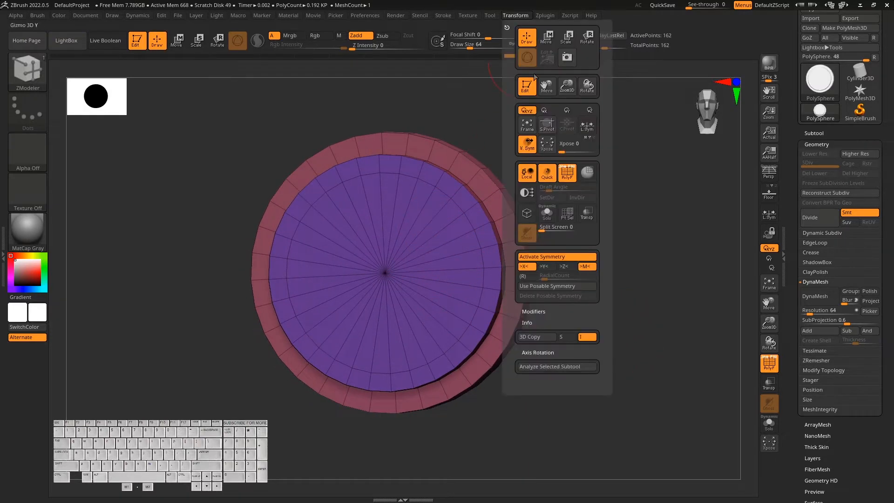
pyautogui.click(558, 256)
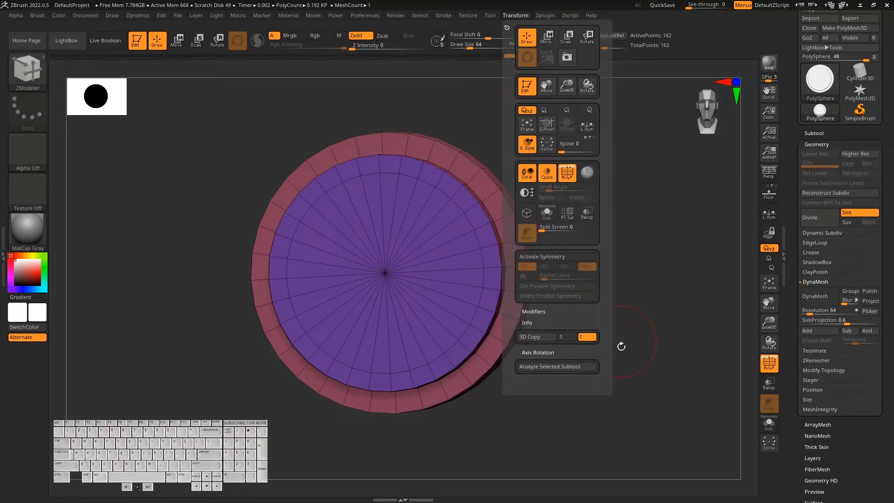
pyautogui.moveTo(619, 365); pyautogui.dragTo(625, 363)
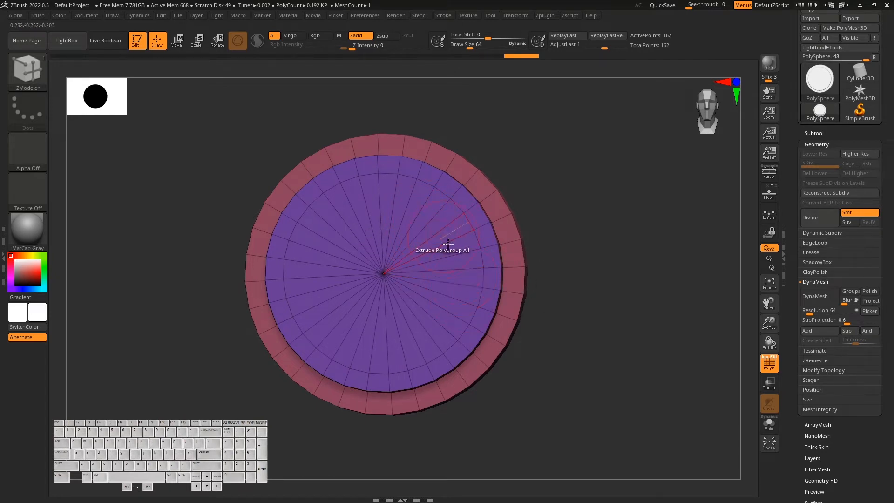
# Mark all faces inside the new loop as a temporary polygroup and extrude them inward to form a shallow recess.
pyautogui.moveTo(460, 303)
pyautogui.mouseDown()
pyautogui.moveTo(428, 339)
pyautogui.moveTo(342, 320)
pyautogui.moveTo(333, 227)
pyautogui.moveTo(447, 255)
pyautogui.mouseUp()
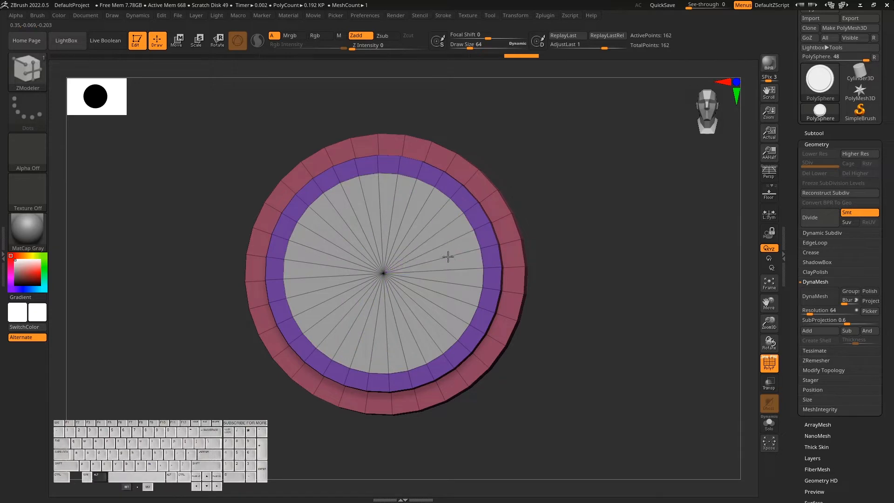
pyautogui.moveTo(568, 321); pyautogui.dragTo(639, 342)
pyautogui.moveTo(589, 373); pyautogui.dragTo(506, 345)
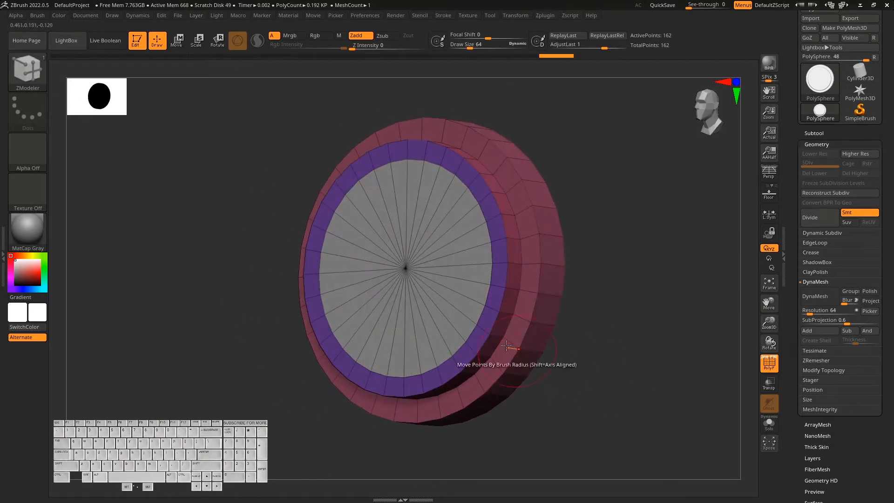
pyautogui.moveTo(649, 311); pyautogui.dragTo(640, 304)
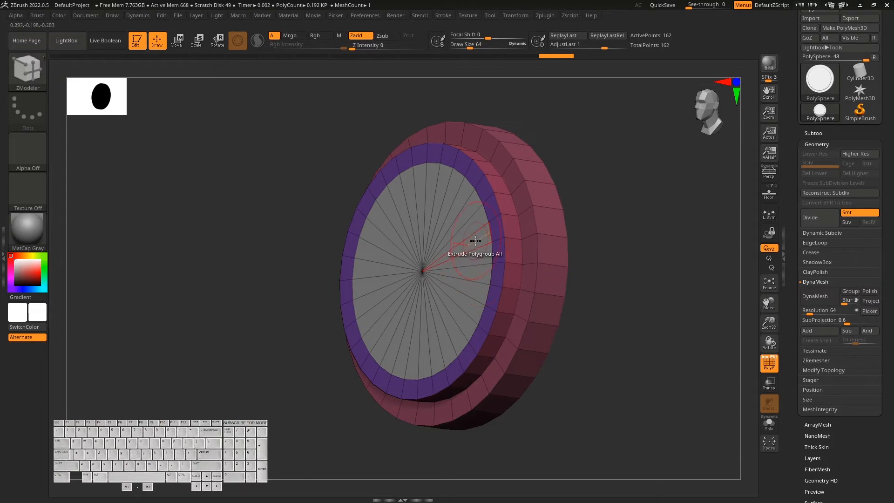
pyautogui.moveTo(475, 241); pyautogui.dragTo(460, 245)
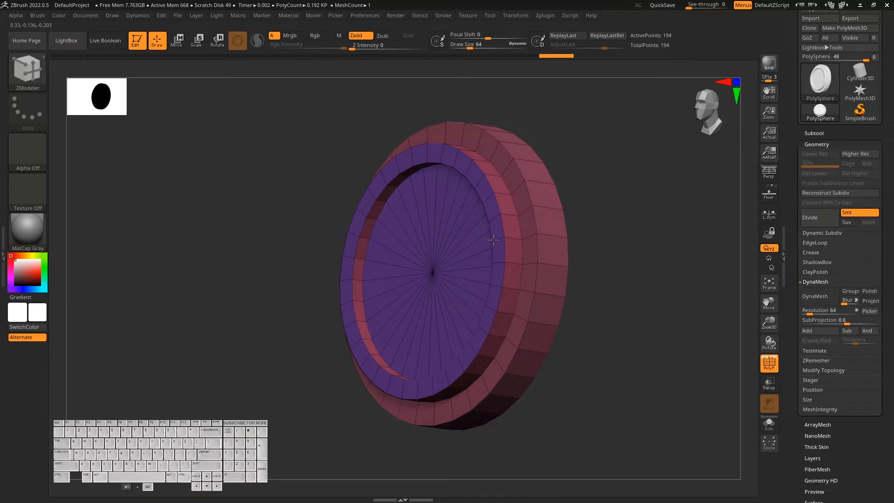
# Duplicate the disc subtool and turn on Solo mode.
pyautogui.moveTo(608, 373); pyautogui.dragTo(605, 353)
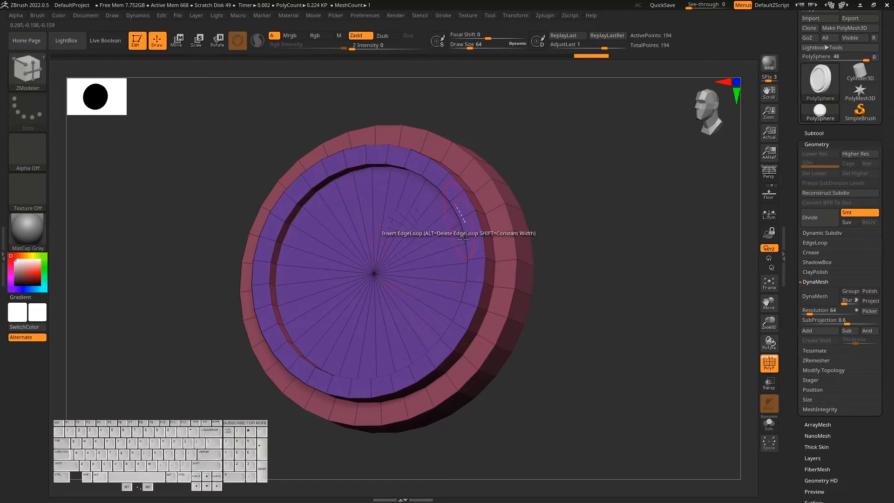
pyautogui.moveTo(611, 365); pyautogui.dragTo(629, 377)
pyautogui.press('shift')
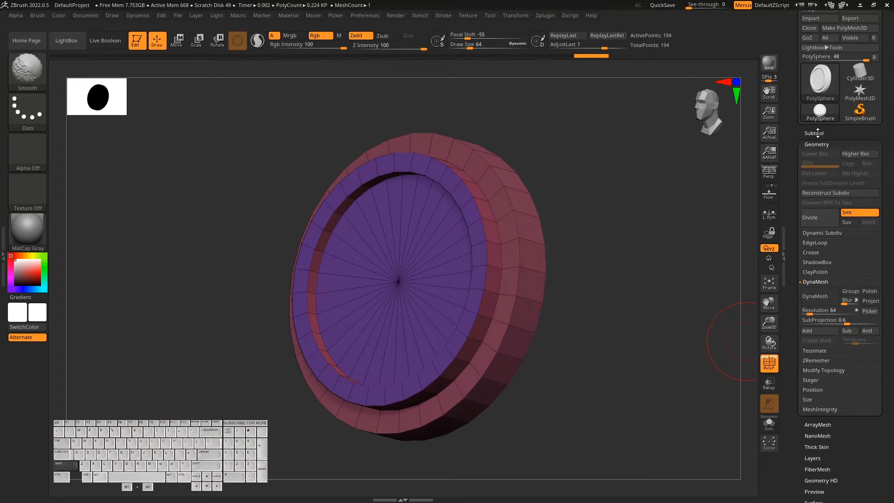
pyautogui.keyDown('shift'); pyautogui.click(817, 133); pyautogui.keyUp('shift')
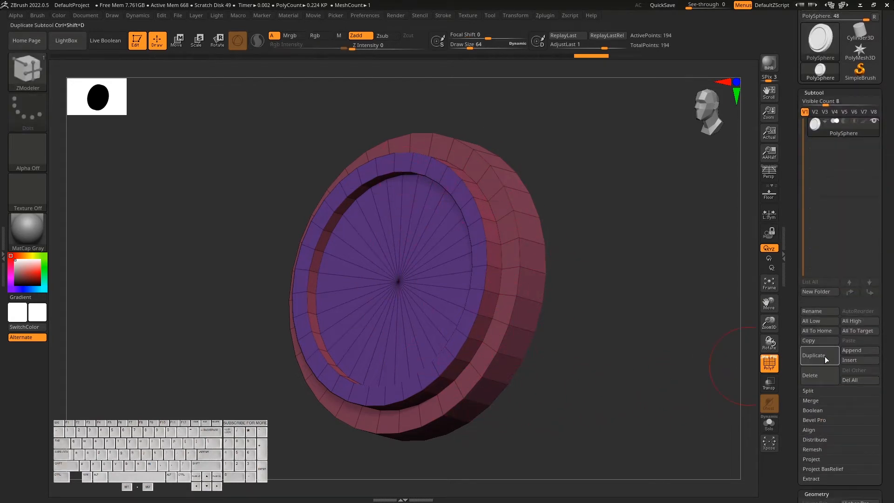
pyautogui.click(826, 359)
pyautogui.click(769, 423)
pyautogui.moveTo(669, 414); pyautogui.dragTo(634, 385)
pyautogui.click(462, 277)
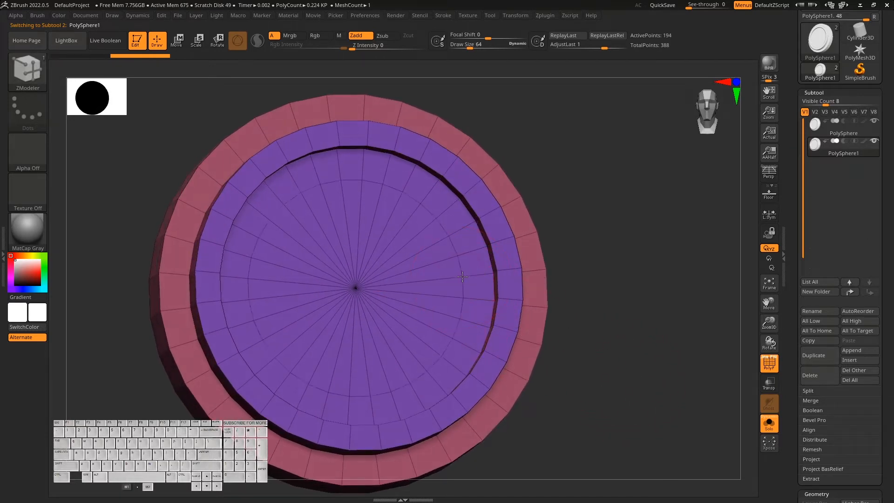
pyautogui.click(491, 277)
pyautogui.moveTo(659, 340); pyautogui.dragTo(659, 338)
pyautogui.moveTo(657, 396); pyautogui.dragTo(666, 372)
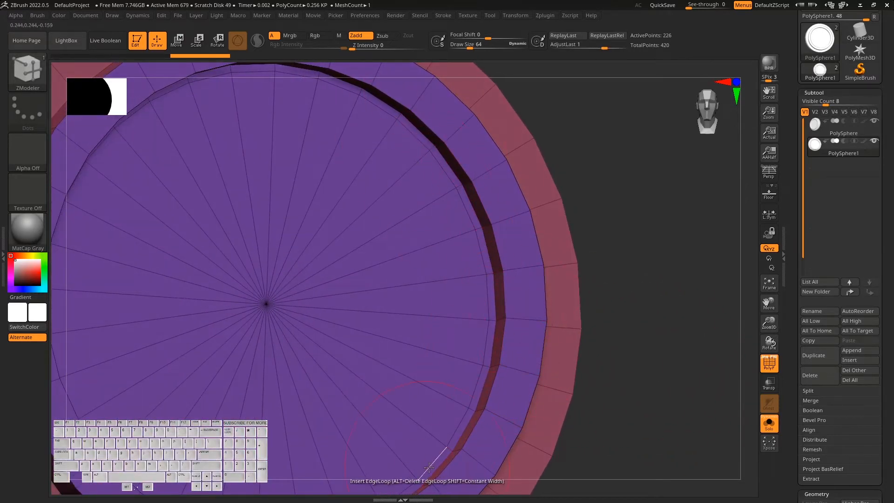
pyautogui.moveTo(622, 385)
pyautogui.mouseDown()
pyautogui.moveTo(664, 362)
pyautogui.moveTo(644, 351)
pyautogui.moveTo(655, 356)
pyautogui.moveTo(493, 338)
pyautogui.mouseUp()
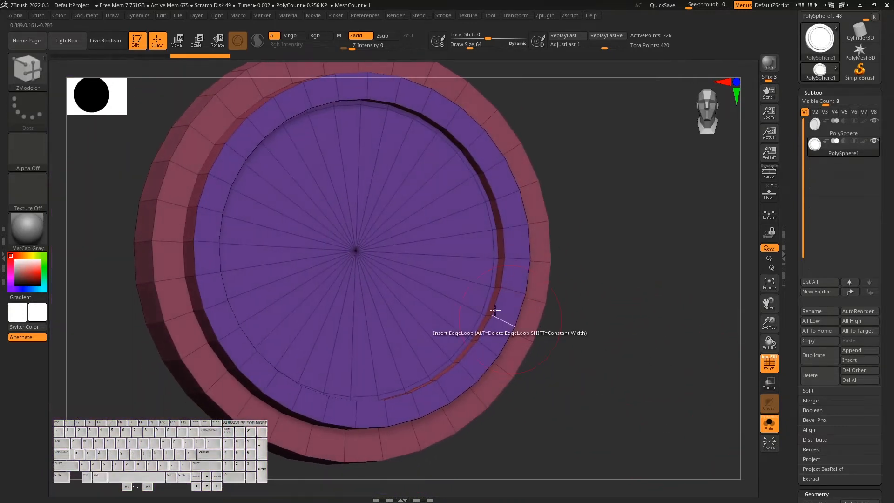
pyautogui.moveTo(565, 327)
pyautogui.mouseDown()
pyautogui.moveTo(626, 349)
pyautogui.moveTo(598, 339)
pyautogui.mouseUp()
# Mark the recess floor's faces as a temporary polygroup using a draw size of about 23 and show only those faces.
pyautogui.press('s')
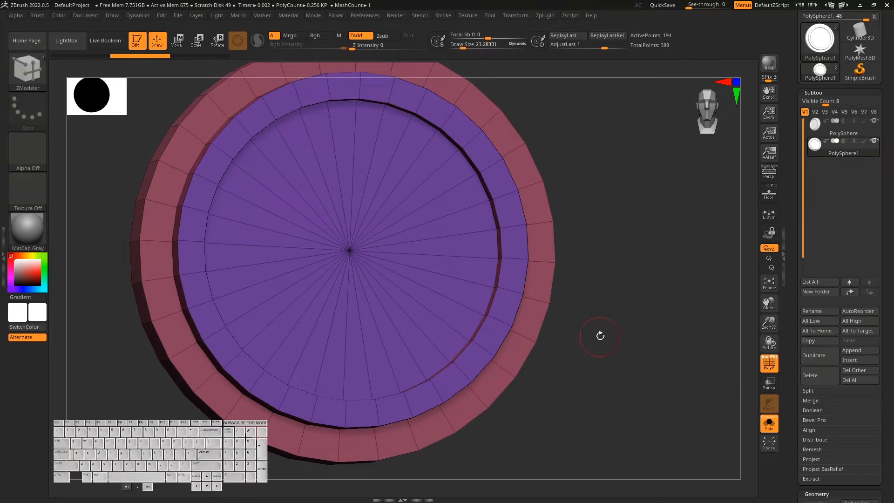
pyautogui.moveTo(466, 272)
pyautogui.mouseDown()
pyautogui.moveTo(435, 303)
pyautogui.moveTo(317, 330)
pyautogui.moveTo(257, 218)
pyautogui.moveTo(365, 149)
pyautogui.moveTo(444, 202)
pyautogui.moveTo(466, 251)
pyautogui.mouseUp()
pyautogui.moveTo(628, 343); pyautogui.dragTo(591, 391)
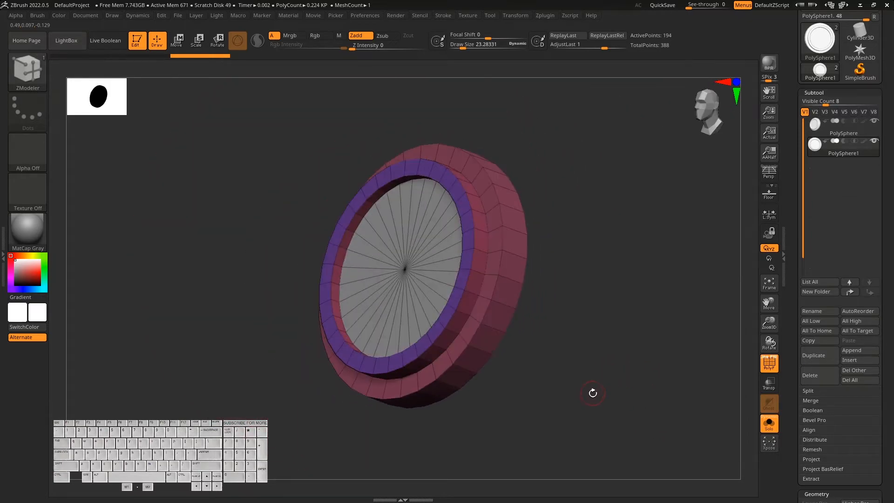
pyautogui.hotkey('ctrl', 'shift')
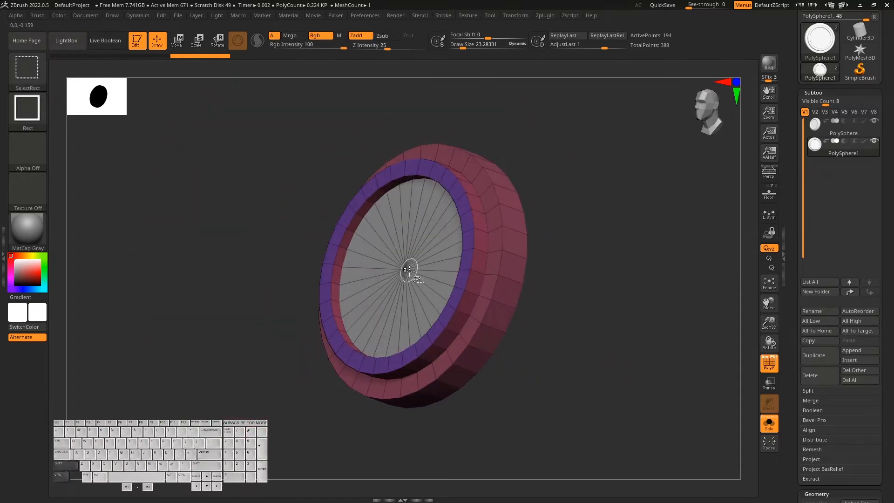
pyautogui.keyDown('ctrl'); pyautogui.keyDown('shift'); pyautogui.click(406, 269); pyautogui.keyUp('shift'); pyautogui.keyUp('ctrl')
pyautogui.moveTo(586, 330); pyautogui.dragTo(645, 365)
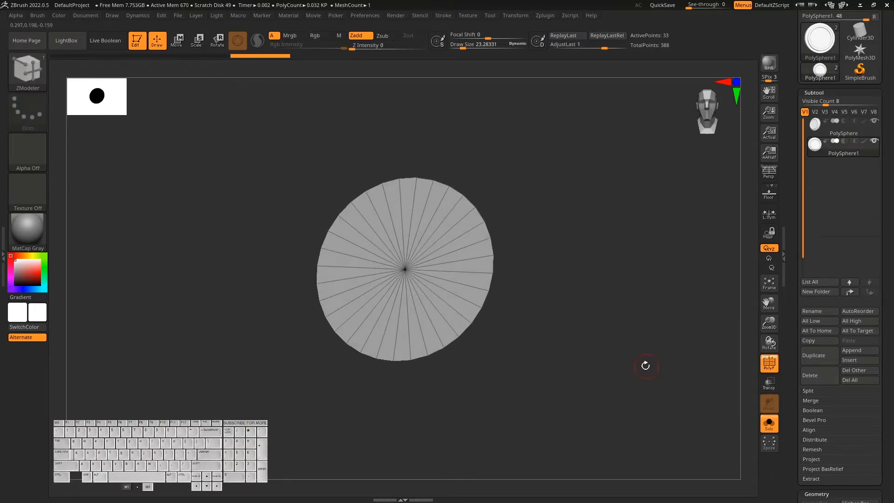
# Delete the hidden geometry of the duplicated subtool so that only the flat round recess floor remains.
pyautogui.scroll(-10, 831, 319)
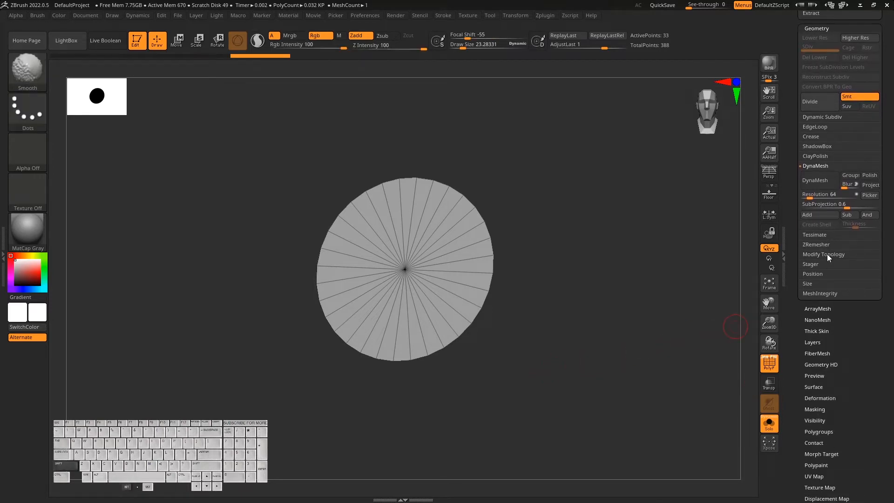
pyautogui.click(828, 254)
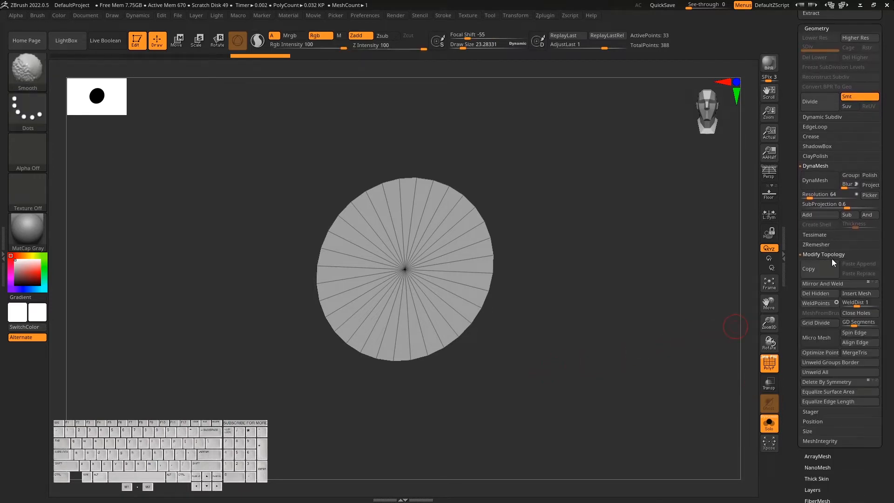
pyautogui.click(822, 294)
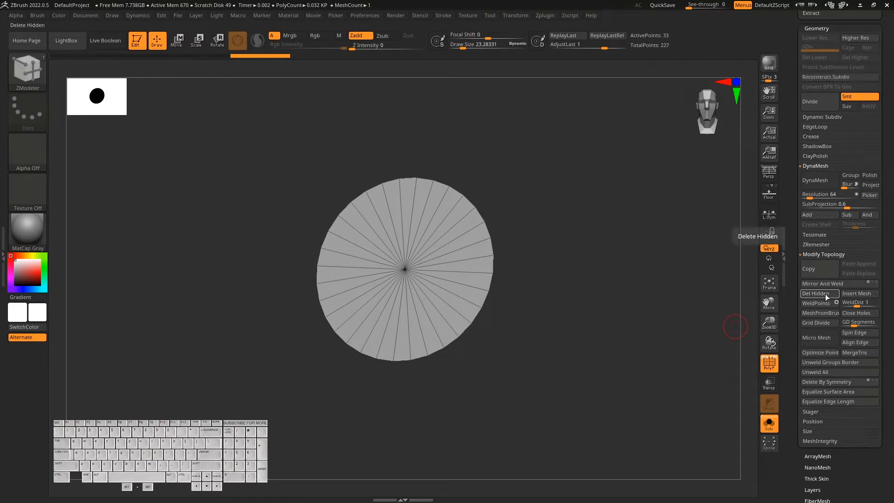
pyautogui.moveTo(636, 391); pyautogui.dragTo(622, 375)
pyautogui.hotkey('ctrl', 'shift')
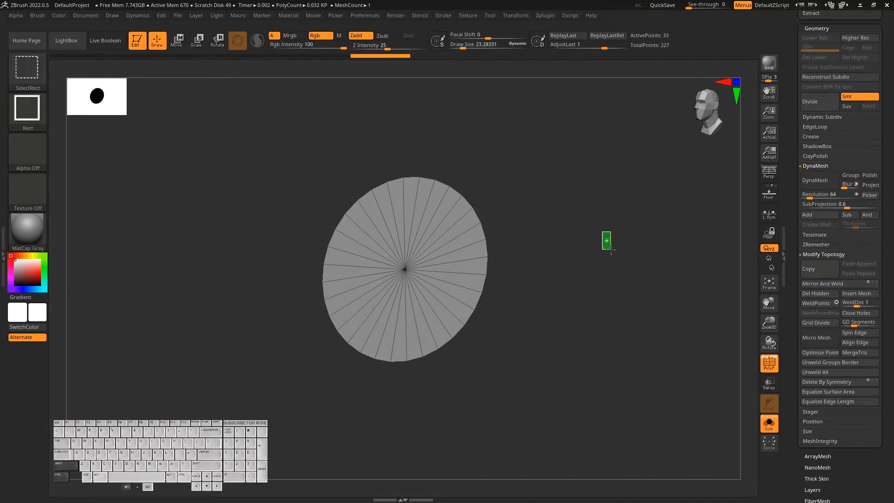
pyautogui.moveTo(644, 357); pyautogui.dragTo(687, 344)
# Insert an edge loop just inside the rim of the flat disc.
pyautogui.scroll(5, 893, 266)
pyautogui.moveTo(892, 267); pyautogui.dragTo(888, 410)
pyautogui.keyDown('shift'); pyautogui.moveTo(605, 387); pyautogui.dragTo(580, 411); pyautogui.keyUp('shift')
pyautogui.moveTo(620, 375); pyautogui.dragTo(587, 348)
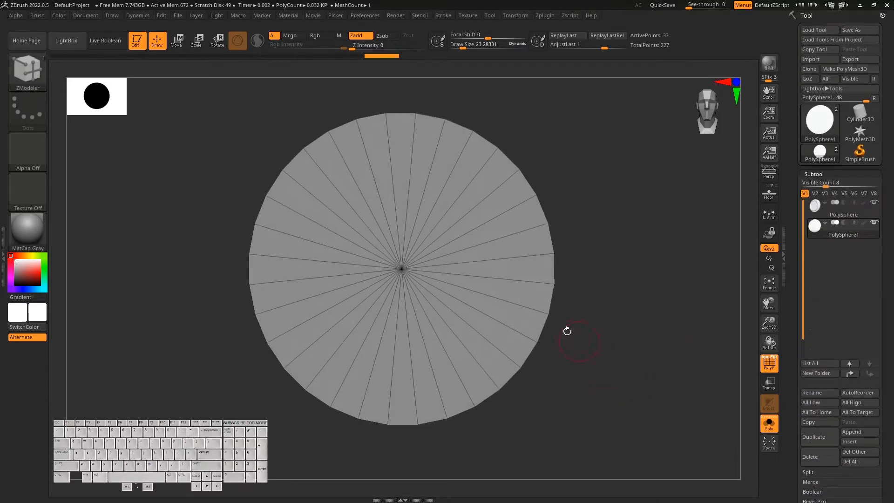
pyautogui.moveTo(485, 242); pyautogui.dragTo(545, 226)
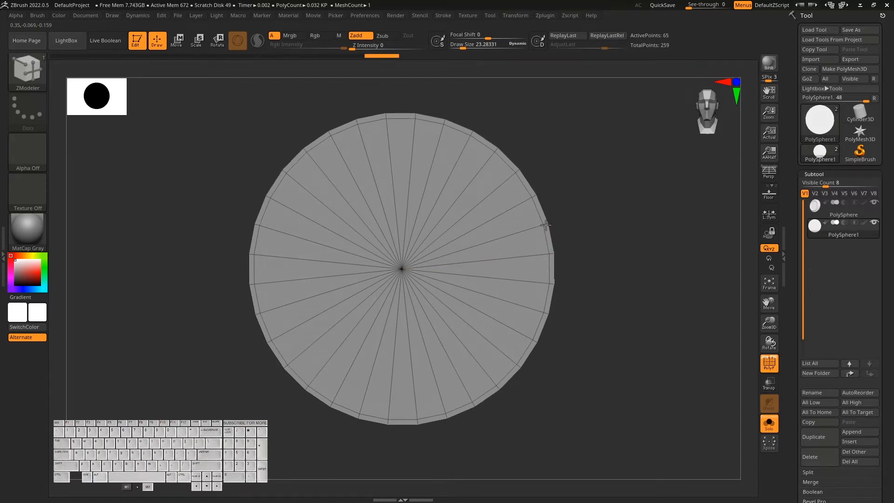
pyautogui.moveTo(661, 334); pyautogui.dragTo(640, 346)
pyautogui.moveTo(641, 346); pyautogui.dragTo(632, 341)
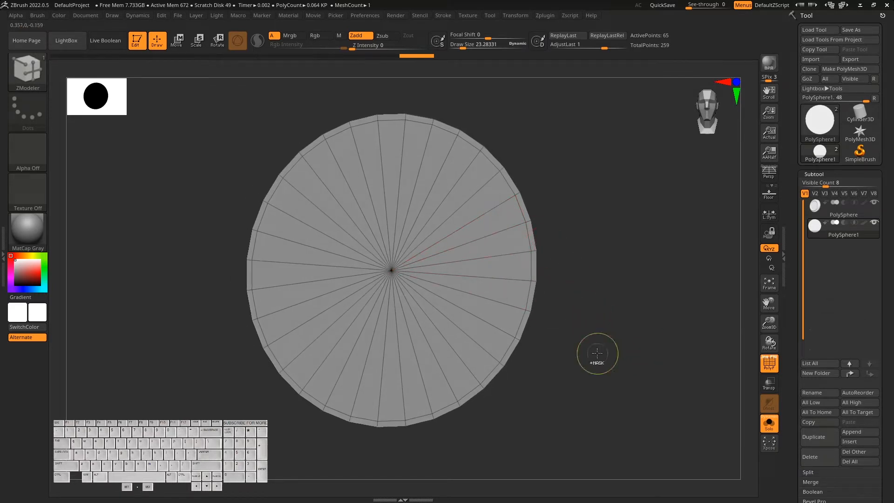
# Assign the whole flat disc a new polygroup and mark all faces inside the new loop as a temporary polygroup.
pyautogui.hotkey('ctrl', 'w')
pyautogui.moveTo(588, 355)
pyautogui.mouseDown()
pyautogui.moveTo(594, 361)
pyautogui.moveTo(593, 353)
pyautogui.mouseUp()
pyautogui.moveTo(511, 240)
pyautogui.mouseDown()
pyautogui.moveTo(495, 313)
pyautogui.moveTo(365, 359)
pyautogui.moveTo(305, 216)
pyautogui.moveTo(420, 188)
pyautogui.moveTo(459, 233)
pyautogui.mouseUp()
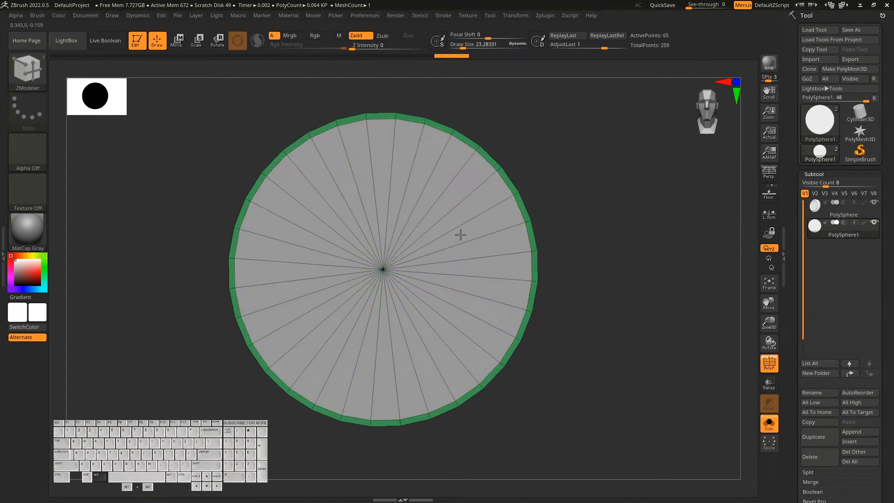
pyautogui.moveTo(648, 371); pyautogui.dragTo(487, 293)
# Set the ZModeler polygon action to Delete with target A Single Poly and delete the marked inner faces, keeping the narrow rim ring.
pyautogui.press('space')
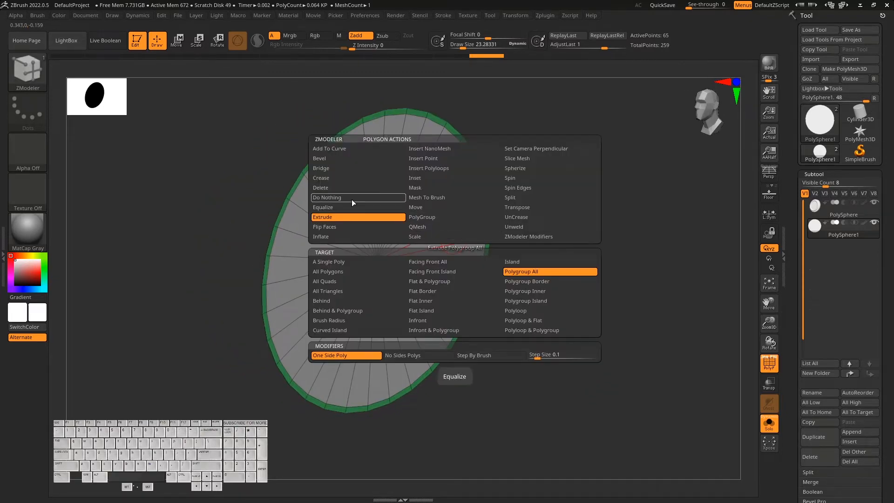
pyautogui.click(336, 188)
pyautogui.click(350, 264)
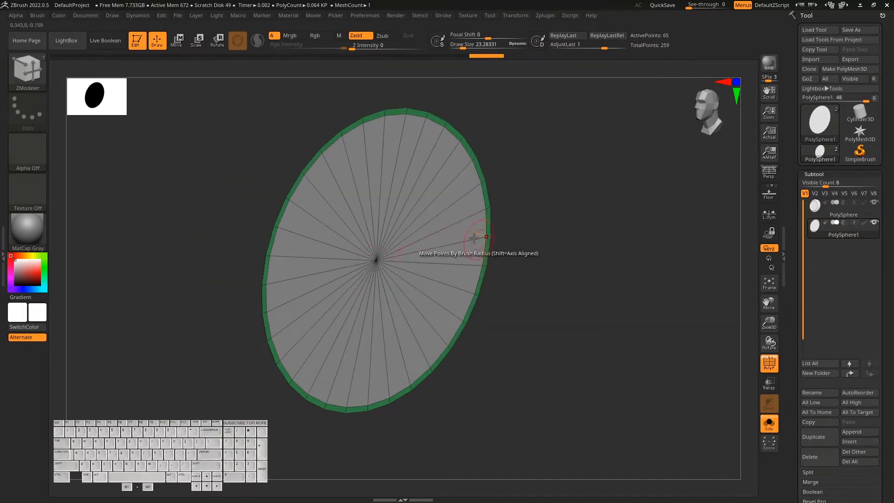
pyautogui.click(455, 230)
pyautogui.moveTo(543, 285); pyautogui.dragTo(567, 313)
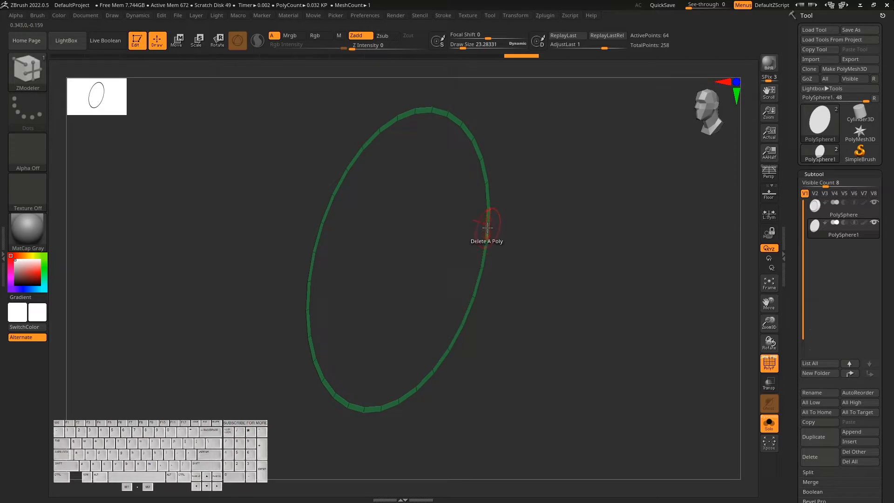
pyautogui.moveTo(533, 250); pyautogui.dragTo(554, 277)
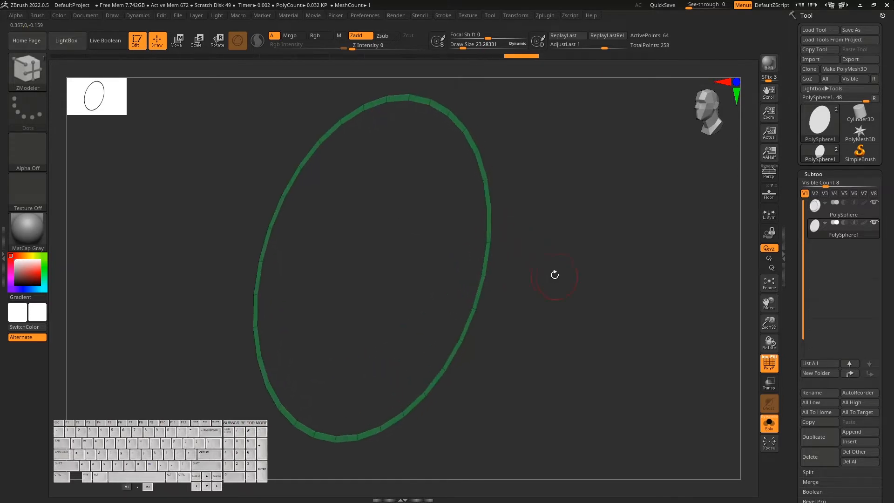
# Set the ZModeler polygon action to Extrude with target Polygroup All and extrude the flat ring into a thin-walled band.
pyautogui.press('space')
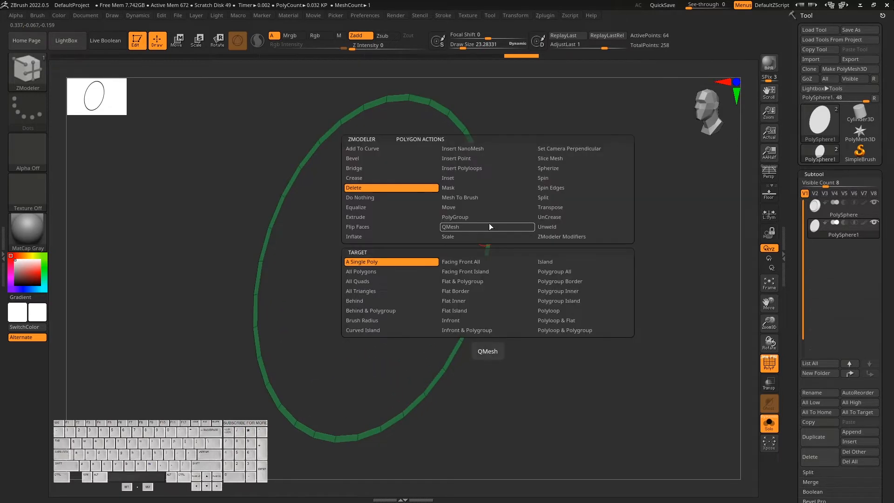
pyautogui.click(414, 217)
pyautogui.click(575, 275)
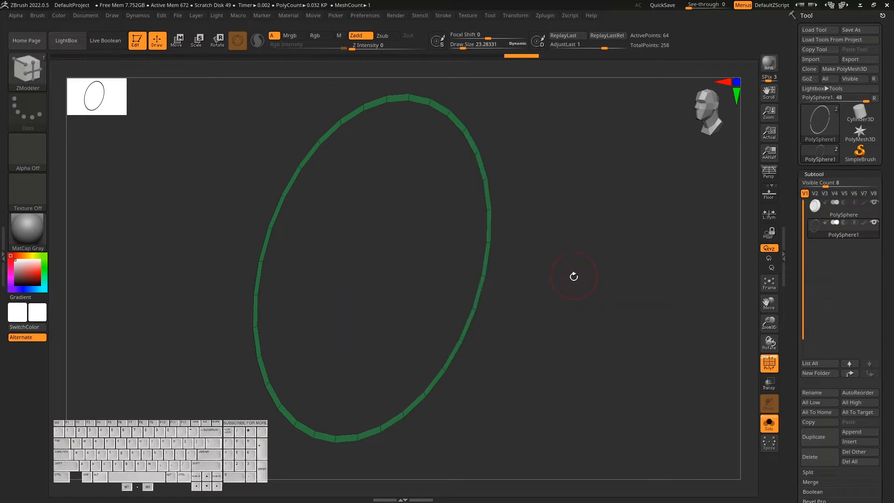
pyautogui.moveTo(481, 256); pyautogui.dragTo(408, 227)
pyautogui.moveTo(538, 299)
pyautogui.mouseDown()
pyautogui.moveTo(595, 343)
pyautogui.moveTo(629, 351)
pyautogui.moveTo(583, 344)
pyautogui.moveTo(612, 347)
pyautogui.moveTo(613, 356)
pyautogui.moveTo(525, 326)
pyautogui.mouseUp()
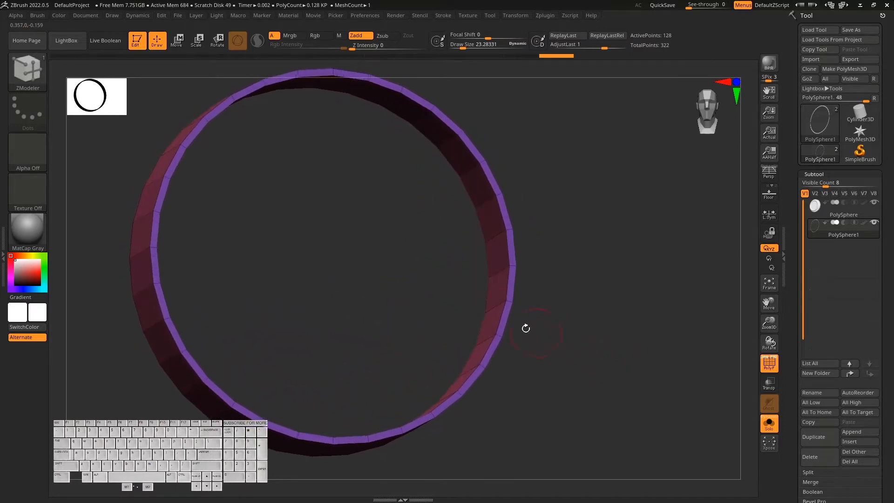
# Hide part of the extruded ring by polygroup, restore full visibility and inspect the ring's walls.
pyautogui.hotkey('ctrl', 'shift')
pyautogui.keyDown('ctrl'); pyautogui.keyDown('shift'); pyautogui.click(506, 300); pyautogui.keyUp('shift'); pyautogui.keyUp('ctrl')
pyautogui.moveTo(585, 325); pyautogui.dragTo(579, 339)
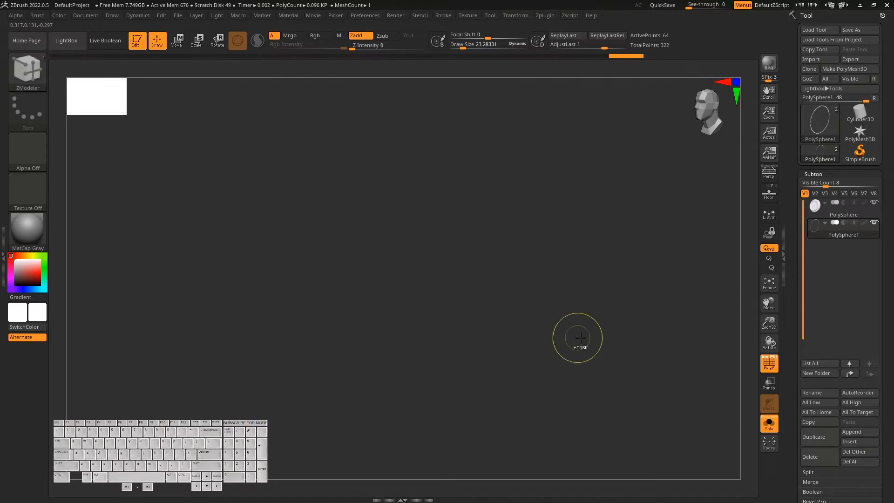
pyautogui.keyDown('ctrl'); pyautogui.keyDown('shift'); pyautogui.click(580, 341); pyautogui.keyUp('shift'); pyautogui.keyUp('ctrl')
pyautogui.moveTo(608, 375); pyautogui.dragTo(677, 384)
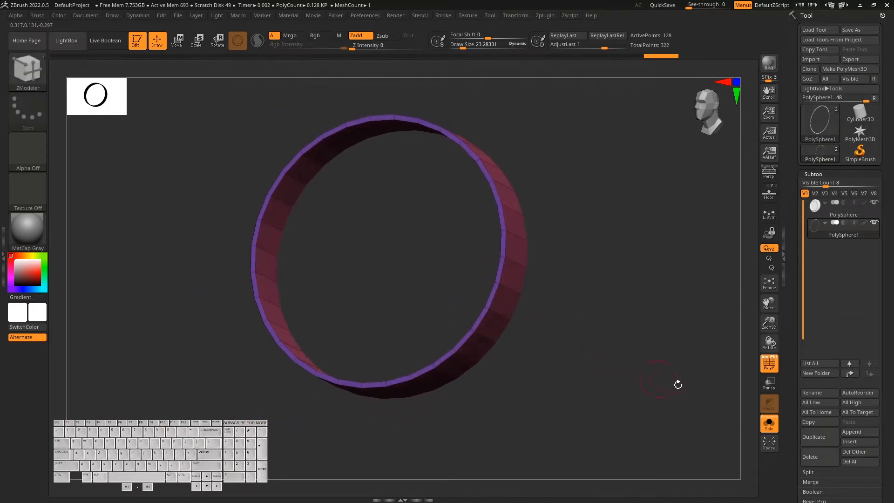
pyautogui.moveTo(598, 344); pyautogui.dragTo(685, 372)
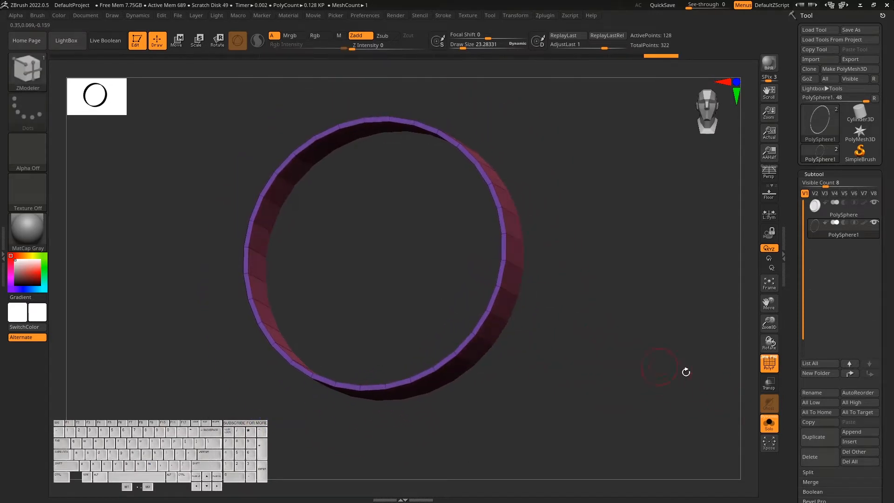
pyautogui.moveTo(743, 384); pyautogui.dragTo(549, 323)
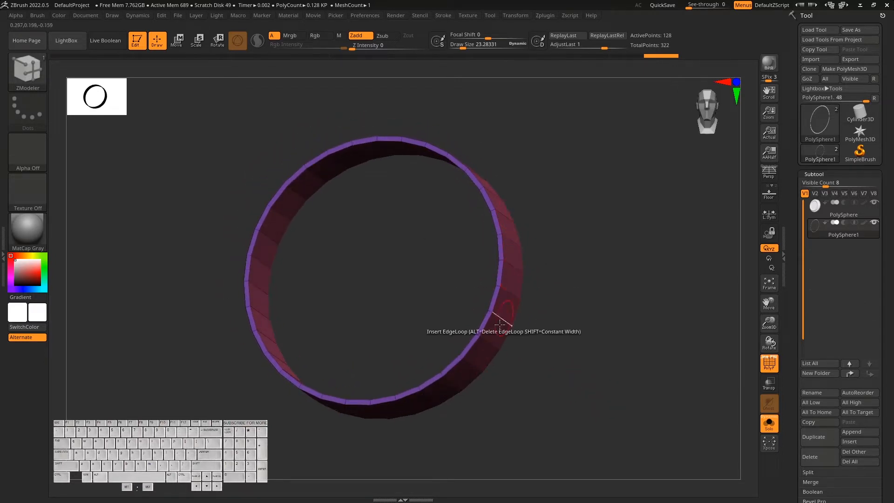
# Turn off Solo mode to show the ring together with the stepped disc in side view.
pyautogui.moveTo(534, 371); pyautogui.dragTo(621, 400)
pyautogui.click(774, 429)
pyautogui.keyDown('shift'); pyautogui.moveTo(621, 399); pyautogui.dragTo(608, 396, button='right'); pyautogui.keyUp('shift')
pyautogui.keyDown('ctrl'); pyautogui.keyDown('alt'); pyautogui.moveTo(404, 374); pyautogui.dragTo(376, 385, button='right'); pyautogui.keyUp('alt'); pyautogui.keyUp('ctrl')
pyautogui.keyDown('ctrl'); pyautogui.moveTo(377, 139); pyautogui.dragTo(465, 453); pyautogui.keyUp('ctrl')
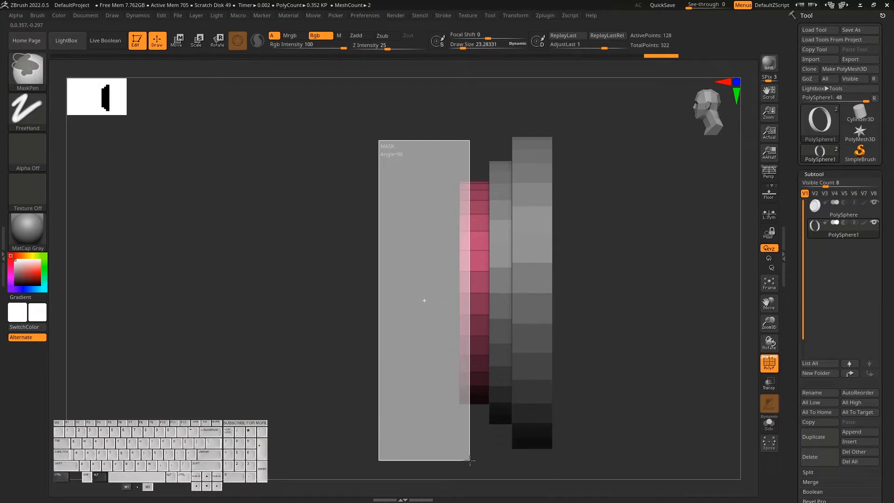
pyautogui.keyDown('ctrl'); pyautogui.moveTo(472, 461); pyautogui.dragTo(473, 462); pyautogui.keyUp('ctrl')
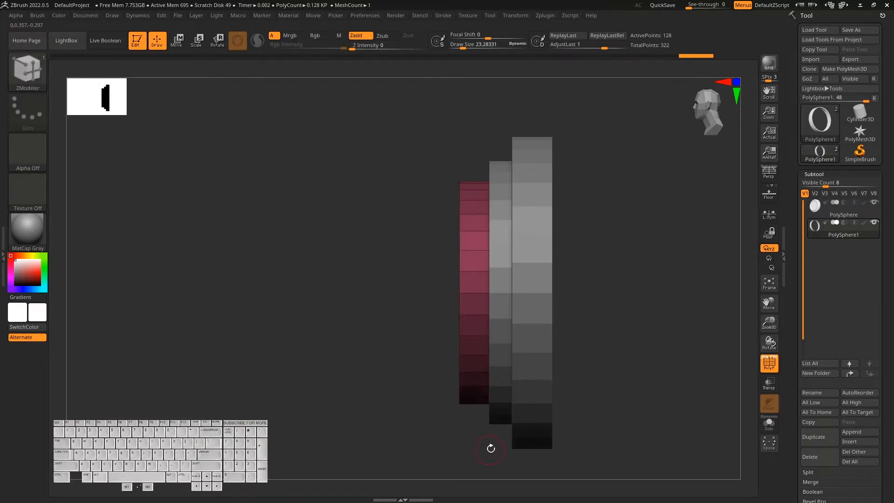
pyautogui.press('w')
pyautogui.moveTo(497, 295); pyautogui.dragTo(507, 295)
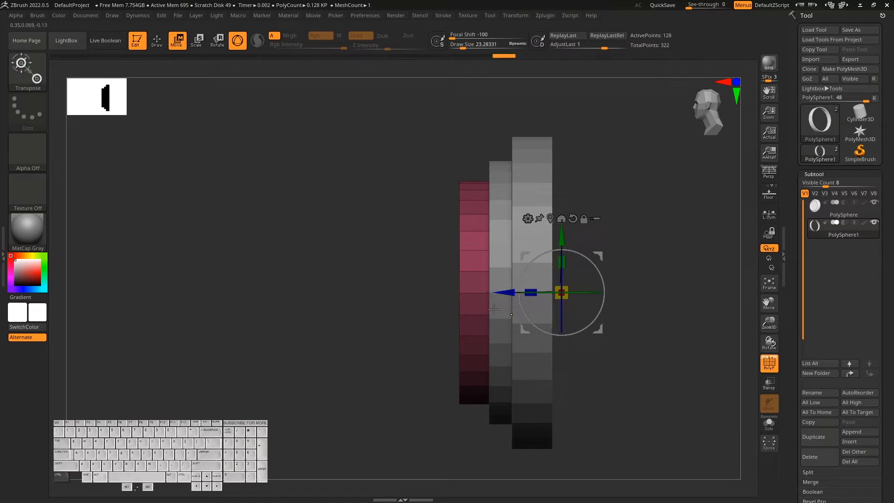
pyautogui.hotkey('ctrl', 'z')
pyautogui.keyDown('ctrl'); pyautogui.moveTo(336, 280); pyautogui.dragTo(348, 292); pyautogui.keyUp('ctrl')
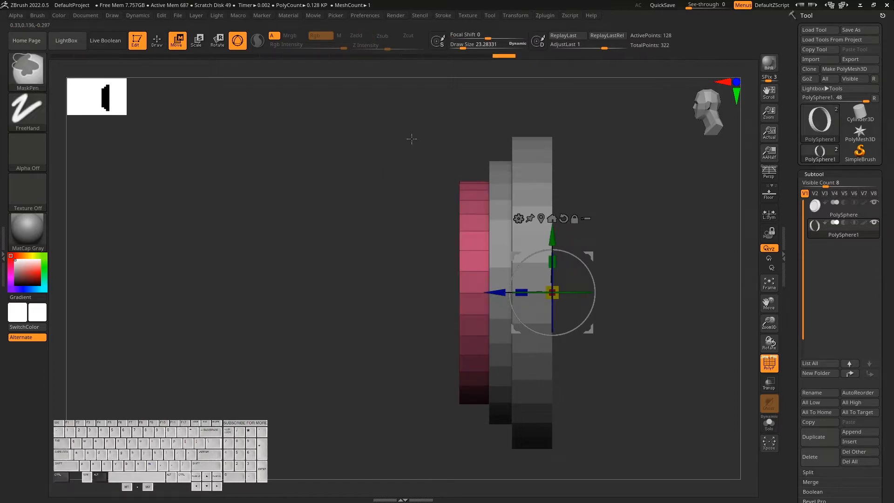
# Use a mask to protect the ring's rear edge and move its front edge along Z toward the disc, leaving only a low lip protruding.
pyautogui.keyDown('ctrl'); pyautogui.moveTo(419, 187); pyautogui.dragTo(466, 423); pyautogui.keyUp('ctrl')
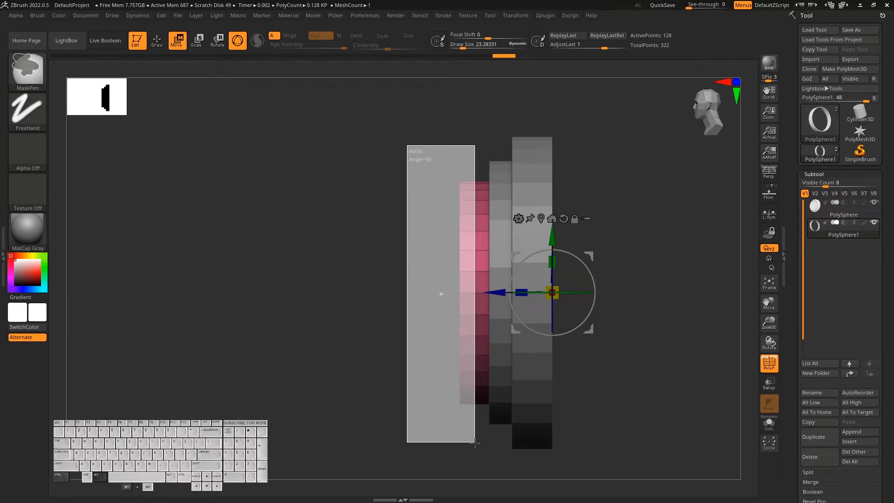
pyautogui.keyDown('ctrl'); pyautogui.moveTo(476, 442); pyautogui.dragTo(476, 442); pyautogui.keyUp('ctrl')
pyautogui.moveTo(493, 295); pyautogui.dragTo(517, 301)
pyautogui.moveTo(465, 321); pyautogui.dragTo(602, 362)
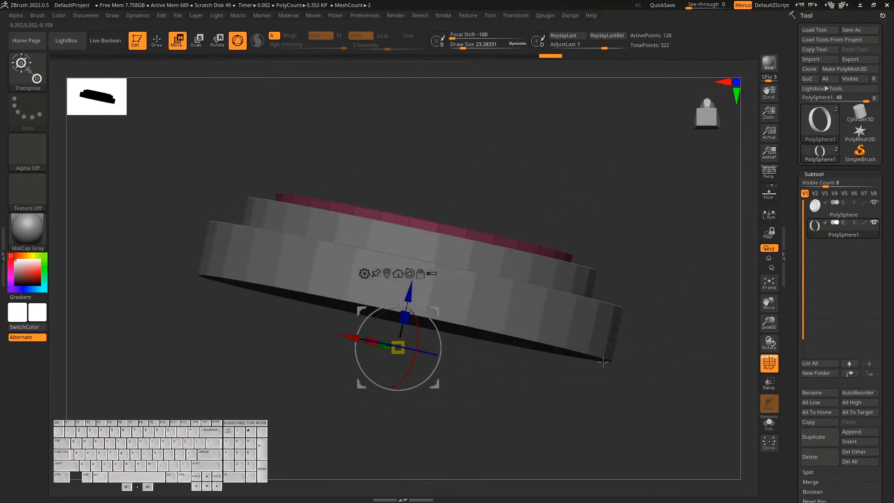
pyautogui.moveTo(409, 289); pyautogui.dragTo(407, 293)
pyautogui.moveTo(651, 247); pyautogui.dragTo(654, 275)
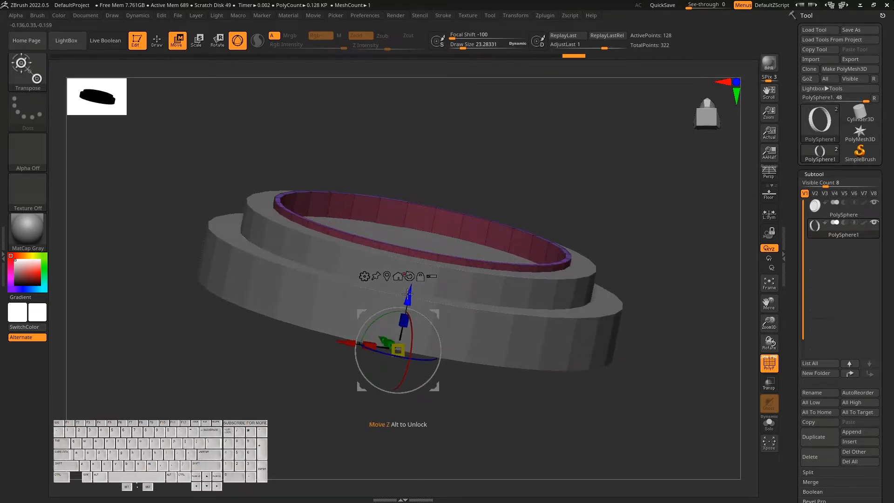
pyautogui.moveTo(408, 294); pyautogui.dragTo(407, 301)
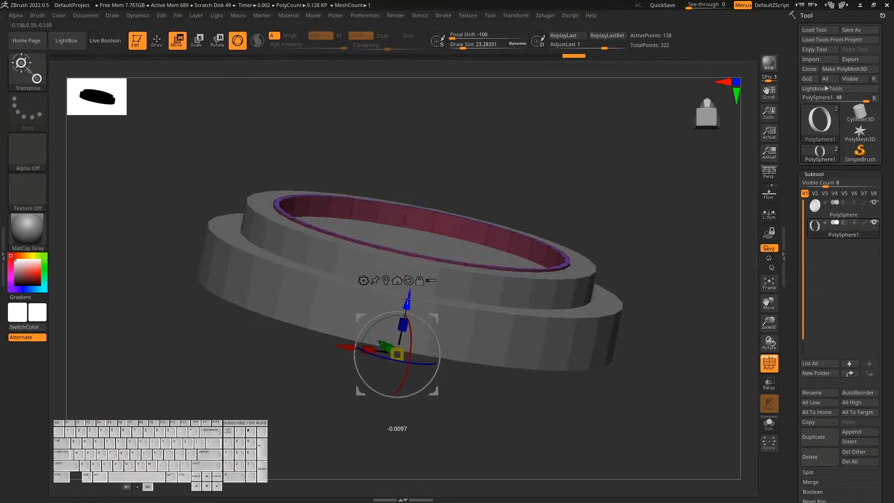
# Turn Solo mode back on for the ring and return to Draw mode.
pyautogui.moveTo(673, 250); pyautogui.dragTo(661, 326)
pyautogui.click(769, 424)
pyautogui.moveTo(621, 392)
pyautogui.mouseDown()
pyautogui.moveTo(642, 395)
pyautogui.moveTo(608, 375)
pyautogui.moveTo(552, 370)
pyautogui.mouseUp()
pyautogui.press('q')
pyautogui.moveTo(465, 344); pyautogui.dragTo(545, 361)
pyautogui.moveTo(522, 321); pyautogui.dragTo(573, 349)
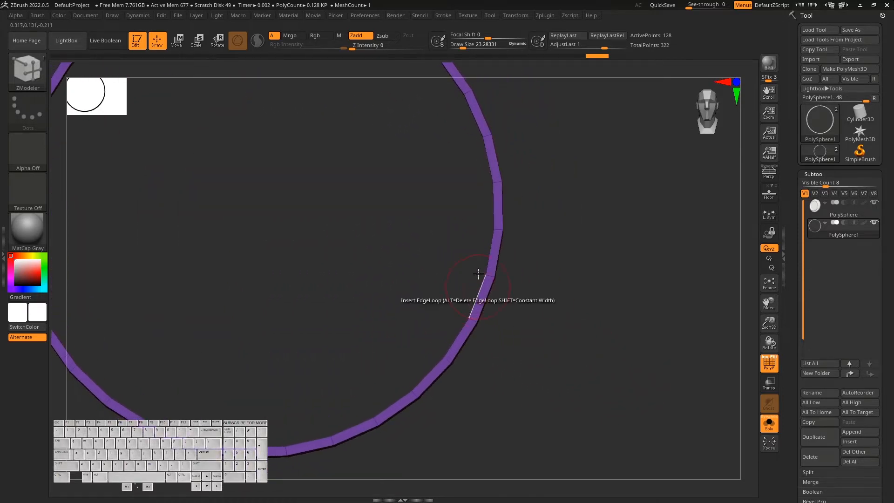
# Delete the ring's purple front polyloop using ZModeler's polygon action Delete with the target Polyloop & Polygroup.
pyautogui.moveTo(534, 273); pyautogui.dragTo(515, 326)
pyautogui.press('space')
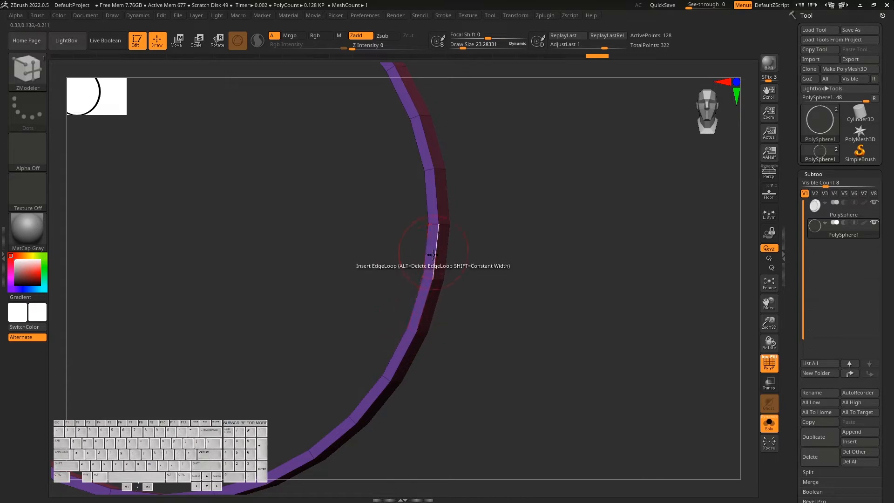
pyautogui.press('space')
pyautogui.click(302, 189)
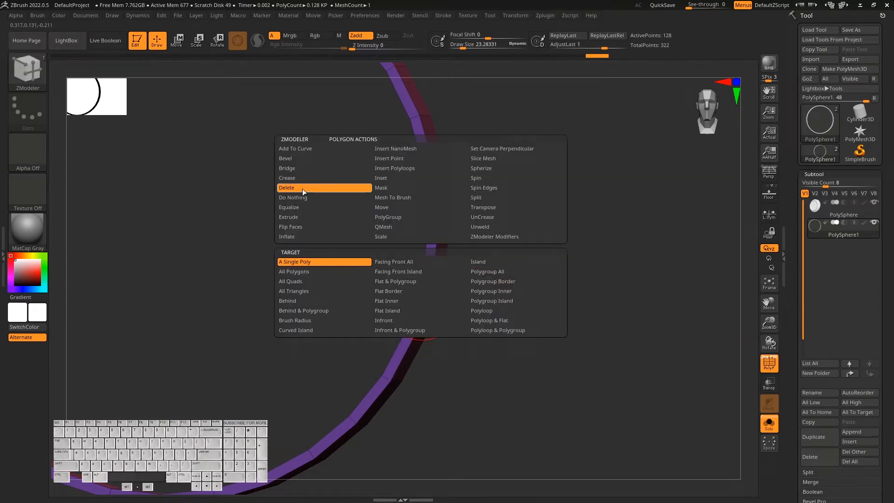
pyautogui.click(501, 331)
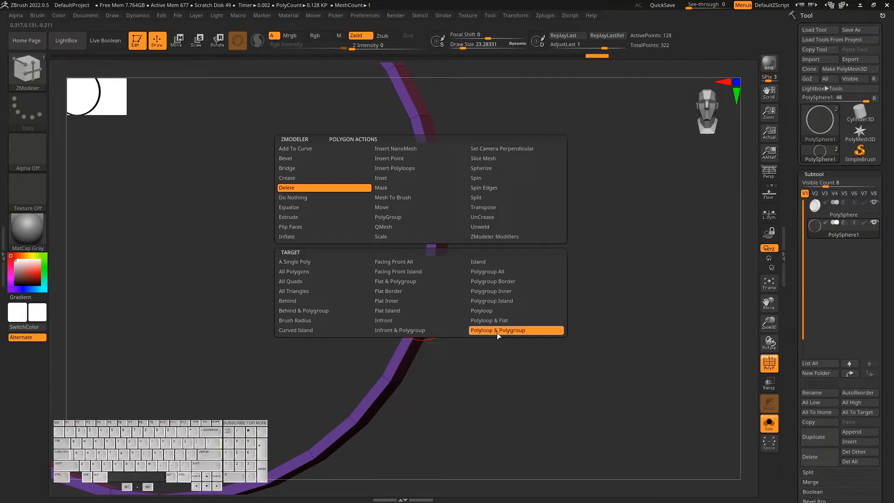
pyautogui.click(431, 237)
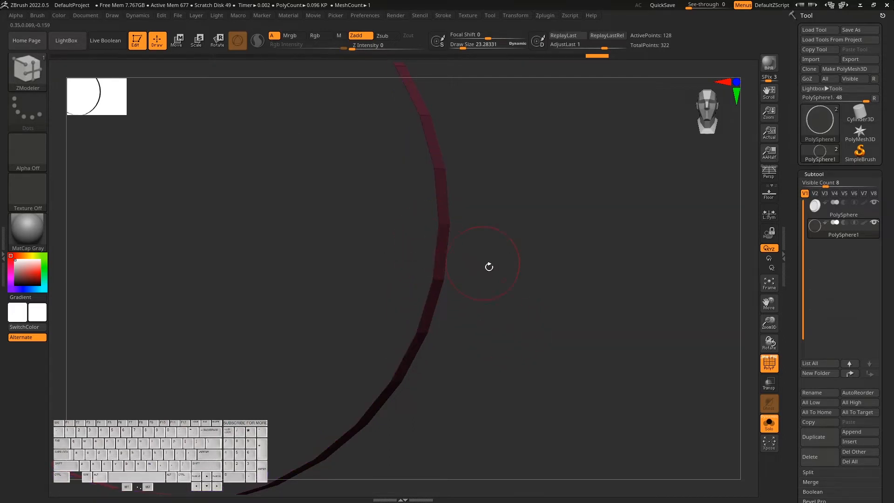
# Delete a second polyloop of the ring and turn off Solo mode to show the stepped disc.
pyautogui.moveTo(489, 265); pyautogui.dragTo(403, 233)
pyautogui.click(408, 233)
pyautogui.moveTo(582, 301); pyautogui.dragTo(528, 355)
pyautogui.click(769, 423)
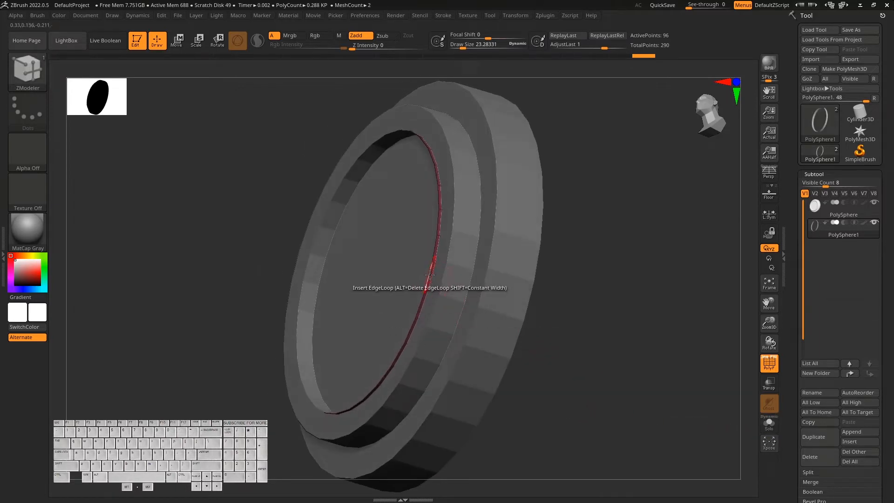
# Set ZModeler's edge action to Close with the target Convex Hole.
pyautogui.keyDown('ctrl'); pyautogui.moveTo(429, 275); pyautogui.dragTo(576, 344, button='right'); pyautogui.keyUp('ctrl')
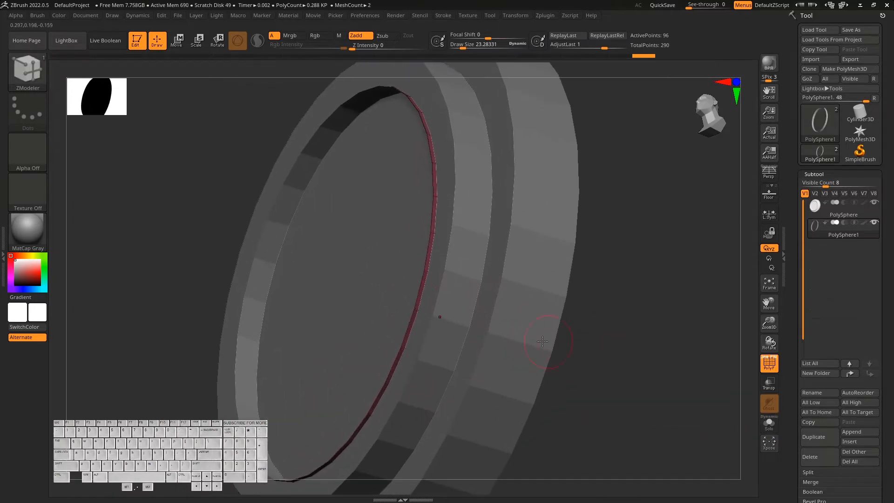
pyautogui.press('space')
pyautogui.press('space')
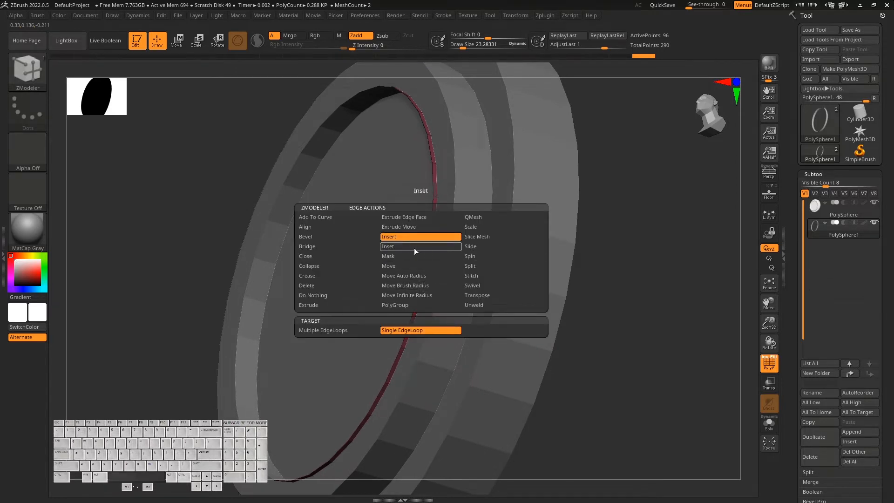
pyautogui.click(346, 330)
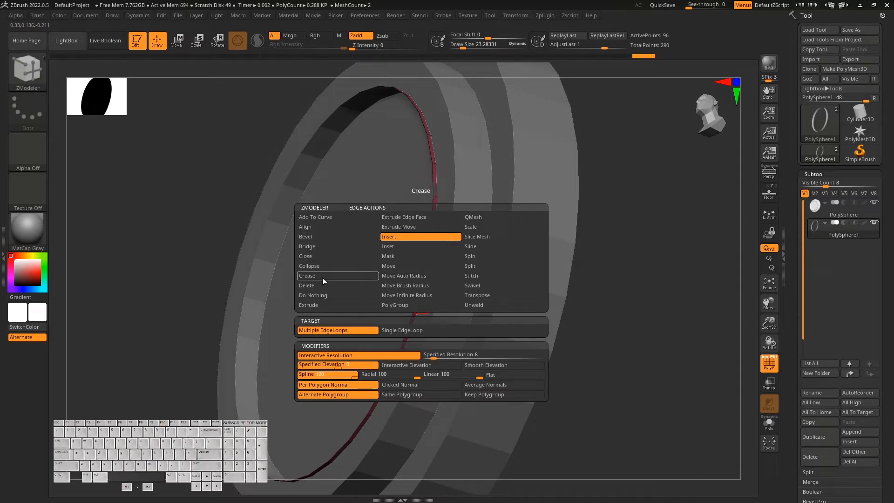
pyautogui.click(321, 257)
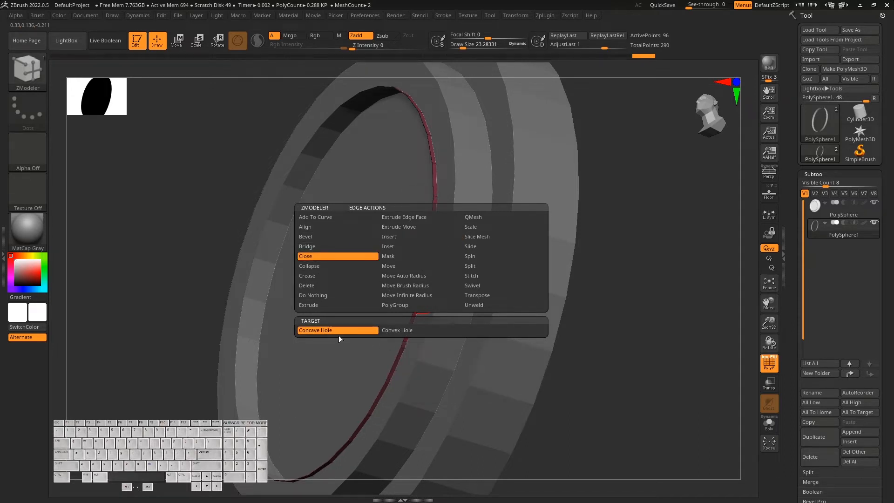
pyautogui.click(405, 330)
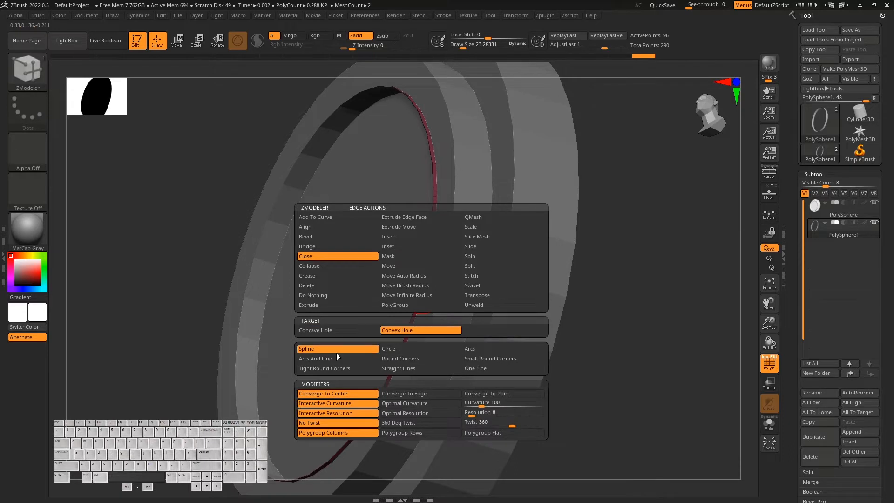
# Try to close the ring's front opening with a convex cap and undo it.
pyautogui.moveTo(648, 345); pyautogui.dragTo(589, 339)
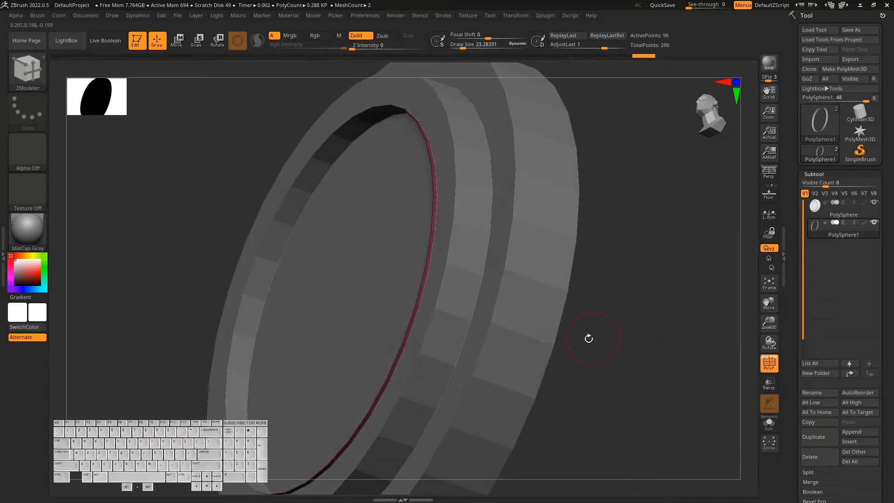
pyautogui.click(408, 325)
pyautogui.moveTo(423, 328); pyautogui.dragTo(457, 358)
pyautogui.press('ctrl')
pyautogui.hotkey('ctrl', 'z')
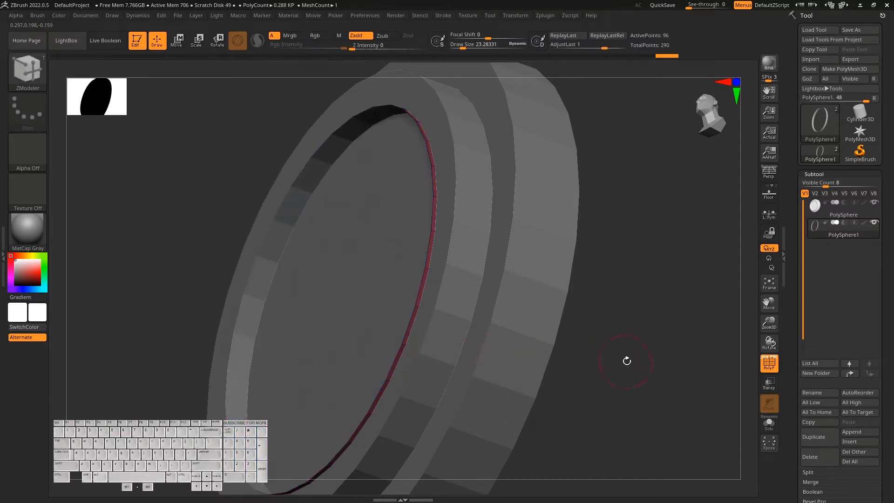
# Close the ring's front opening with a spline convex cap, shaped into an outward dome of several concentric polygon rings.
pyautogui.moveTo(650, 349); pyautogui.dragTo(666, 357)
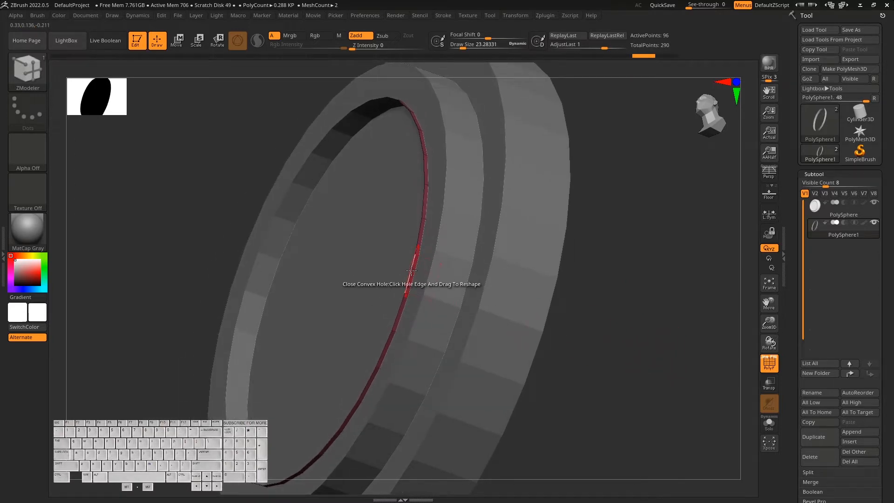
pyautogui.press('space')
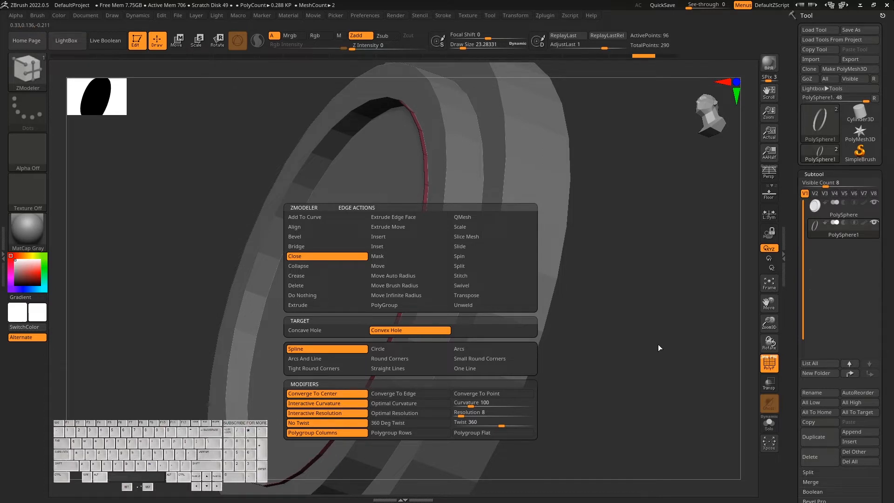
pyautogui.moveTo(651, 352); pyautogui.dragTo(581, 346)
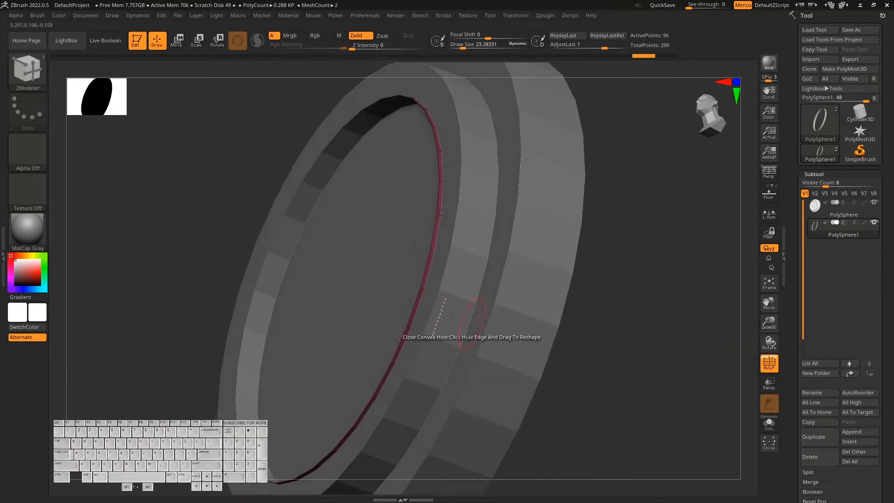
pyautogui.press('space')
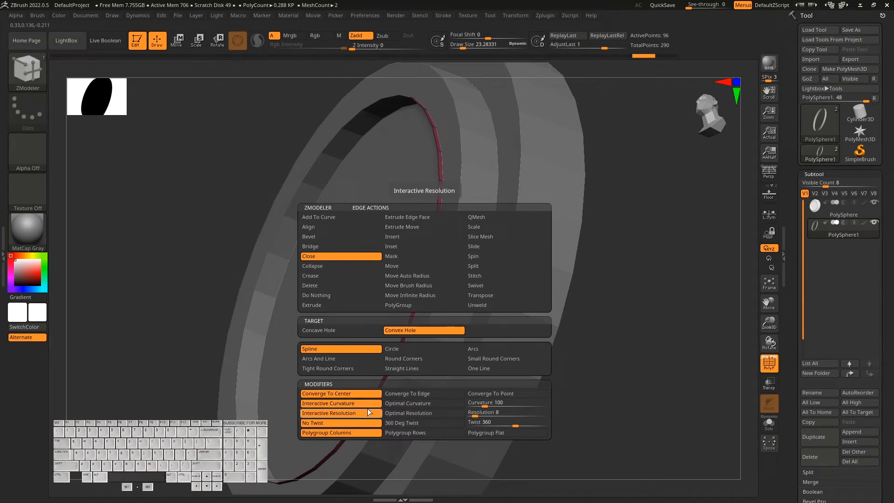
pyautogui.moveTo(429, 264); pyautogui.dragTo(446, 267)
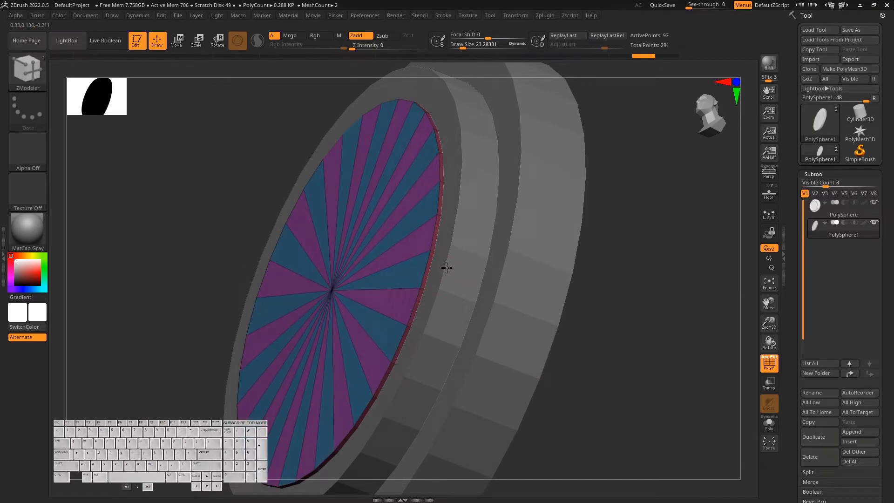
pyautogui.moveTo(447, 266); pyautogui.dragTo(410, 263)
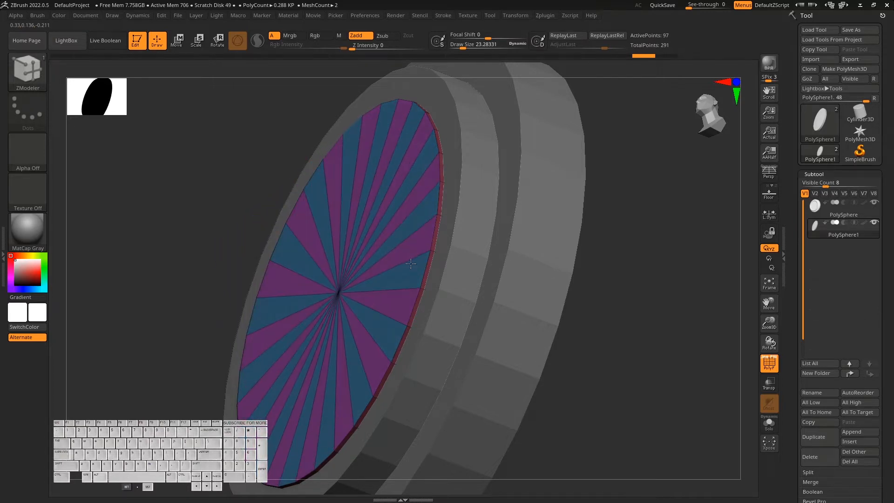
pyautogui.moveTo(325, 255); pyautogui.dragTo(484, 302)
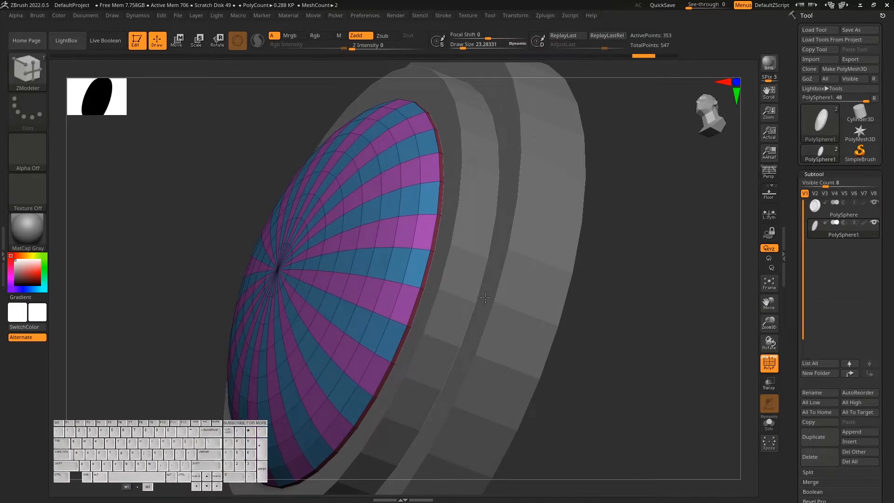
pyautogui.moveTo(654, 356); pyautogui.dragTo(630, 343)
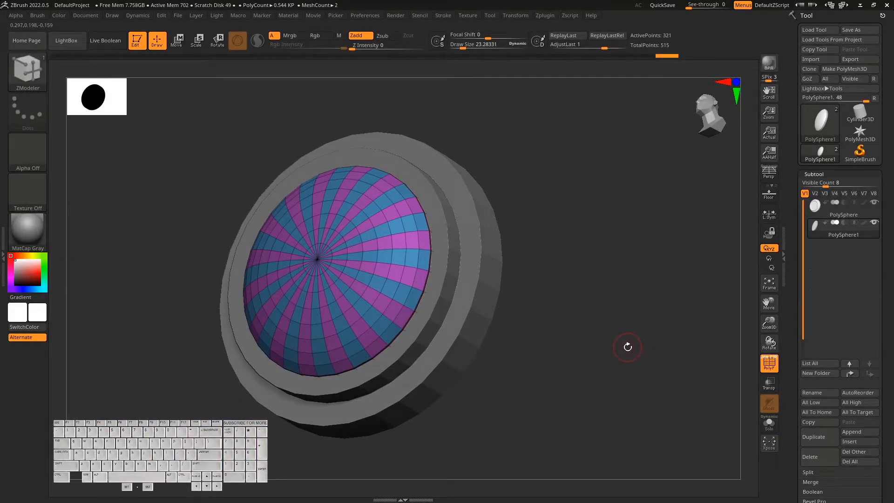
# Line up an edge-on top view of the disc, select the IMM Primitives brush, and keep PolyFrame on.
pyautogui.moveTo(627, 347); pyautogui.dragTo(606, 366)
pyautogui.hotkey('shift', 'f')
pyautogui.moveTo(627, 315)
pyautogui.mouseDown()
pyautogui.moveTo(612, 359)
pyautogui.moveTo(630, 377)
pyautogui.moveTo(573, 397)
pyautogui.mouseUp()
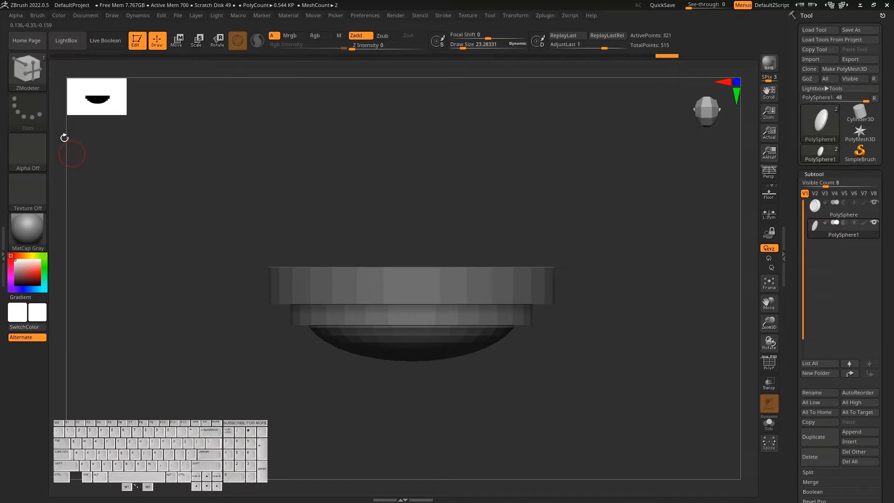
pyautogui.click(26, 71)
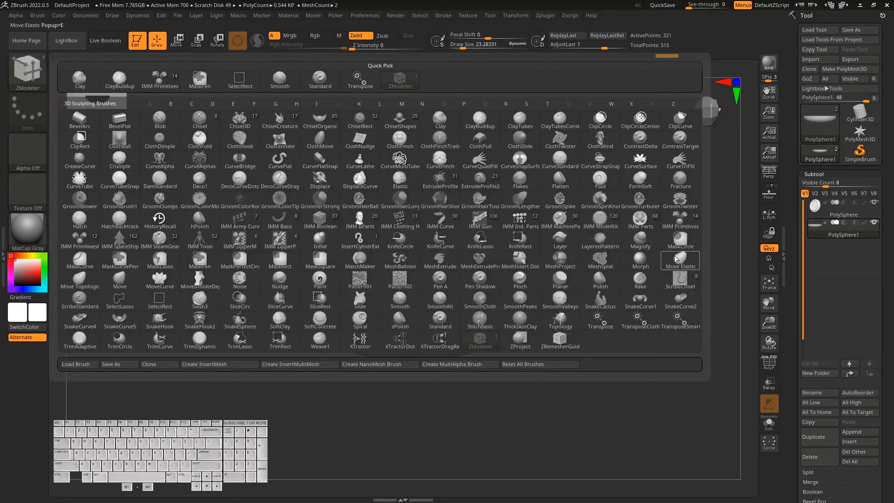
pyautogui.click(681, 221)
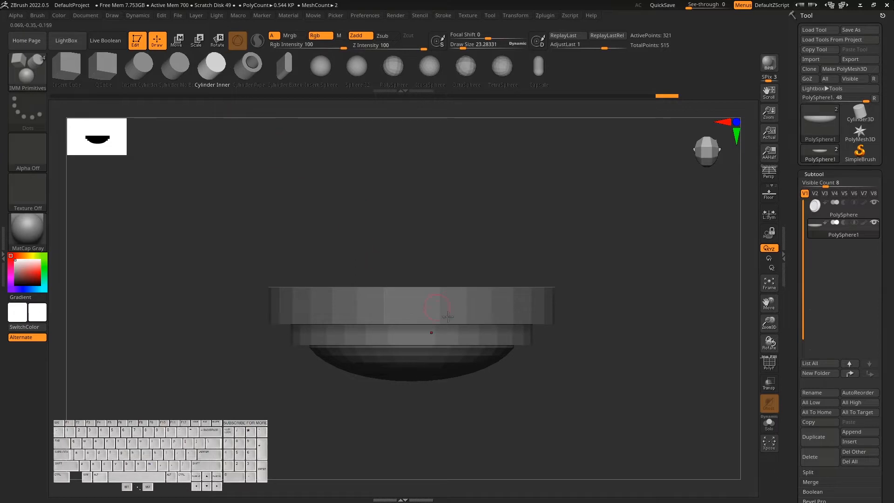
pyautogui.hotkey('shift', 'f')
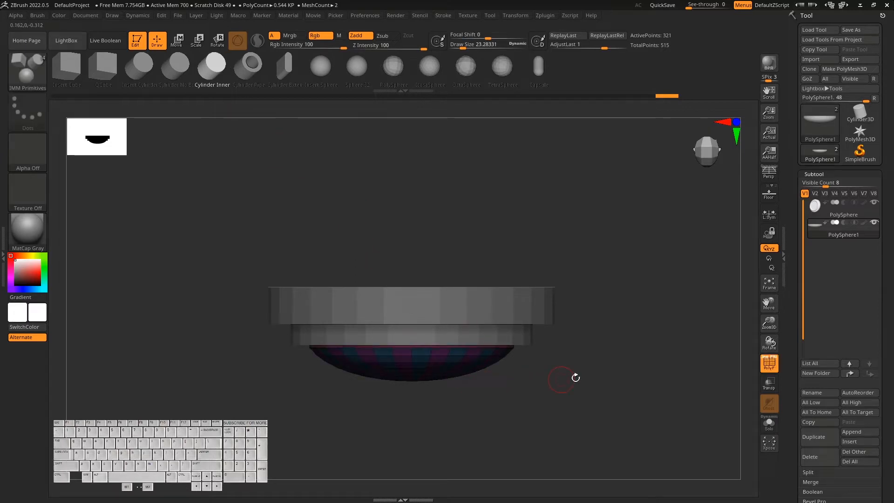
# Select the stepped disc subtool, activate symmetry and insert a small Cylinder Inner primitive at the centre of its upper rim.
pyautogui.moveTo(847, 217)
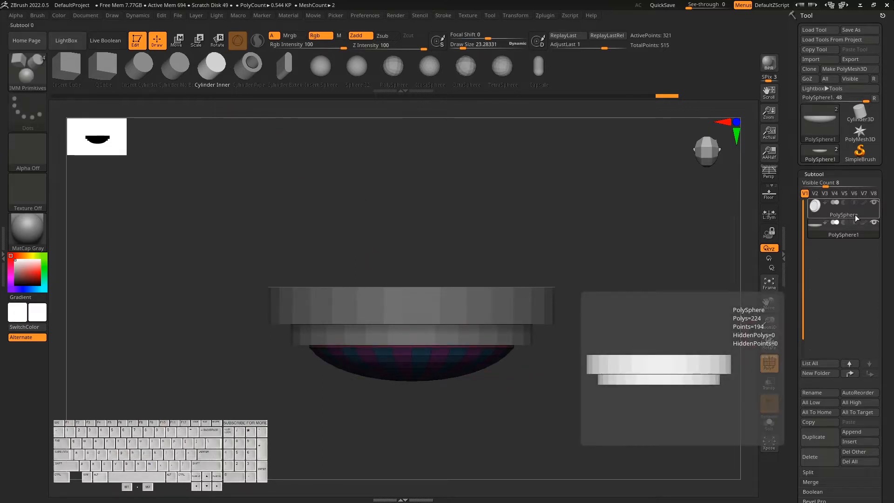
pyautogui.click(857, 218)
pyautogui.moveTo(563, 354)
pyautogui.mouseDown()
pyautogui.moveTo(568, 418)
pyautogui.moveTo(568, 410)
pyautogui.mouseUp()
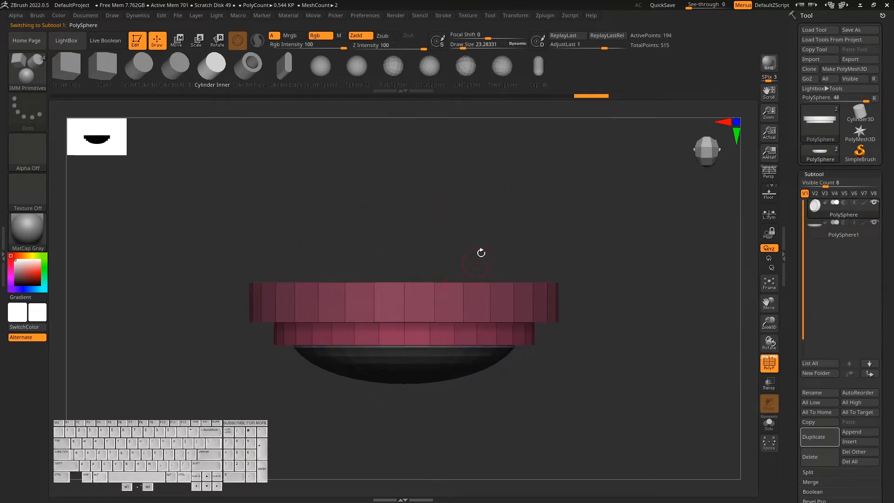
pyautogui.click(515, 16)
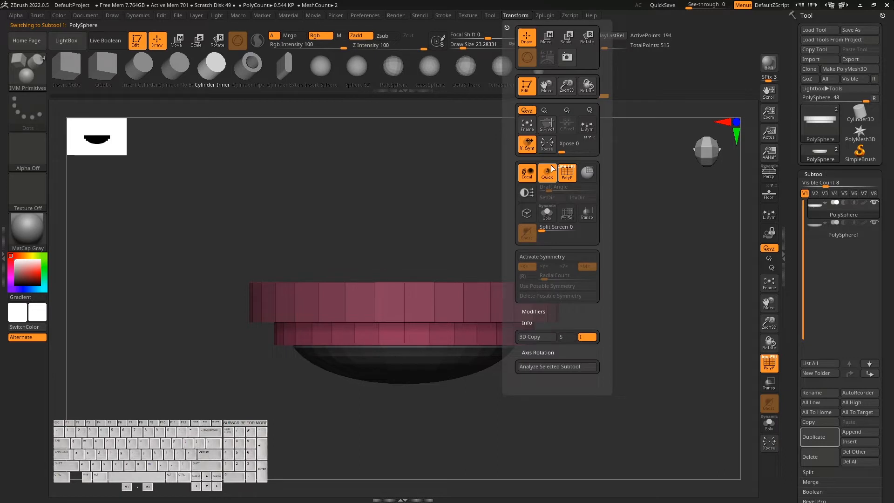
pyautogui.click(554, 258)
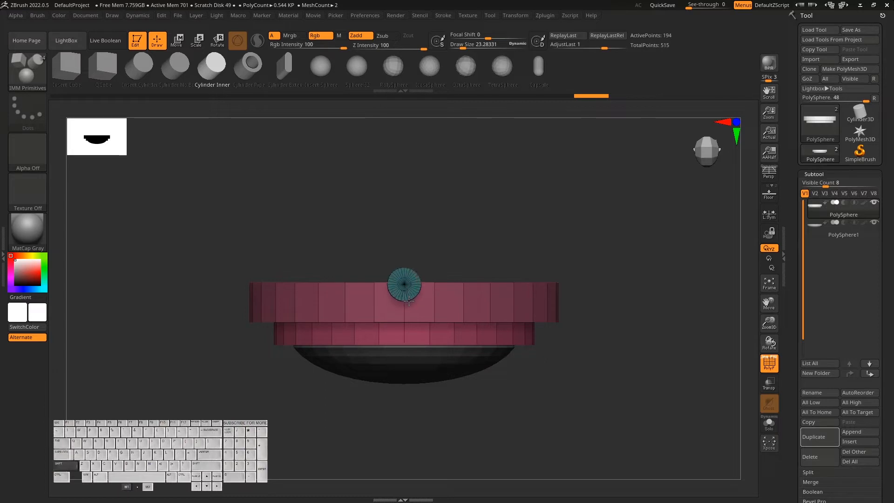
pyautogui.moveTo(534, 389)
pyautogui.mouseDown()
pyautogui.moveTo(569, 323)
pyautogui.moveTo(609, 305)
pyautogui.moveTo(598, 359)
pyautogui.moveTo(538, 338)
pyautogui.mouseUp()
# Switch back to the ZModeler brush and separate the cylinder from the disc using Split Masked Points.
pyautogui.click(27, 70)
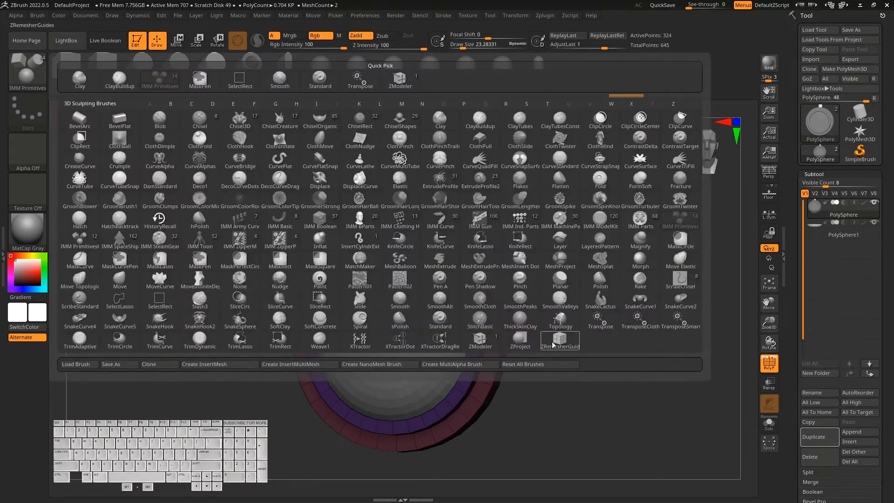
pyautogui.click(480, 338)
pyautogui.moveTo(653, 383); pyautogui.dragTo(618, 381)
pyautogui.moveTo(890, 421); pyautogui.dragTo(888, 330)
pyautogui.moveTo(642, 410); pyautogui.dragTo(613, 394)
pyautogui.moveTo(890, 403); pyautogui.dragTo(890, 371)
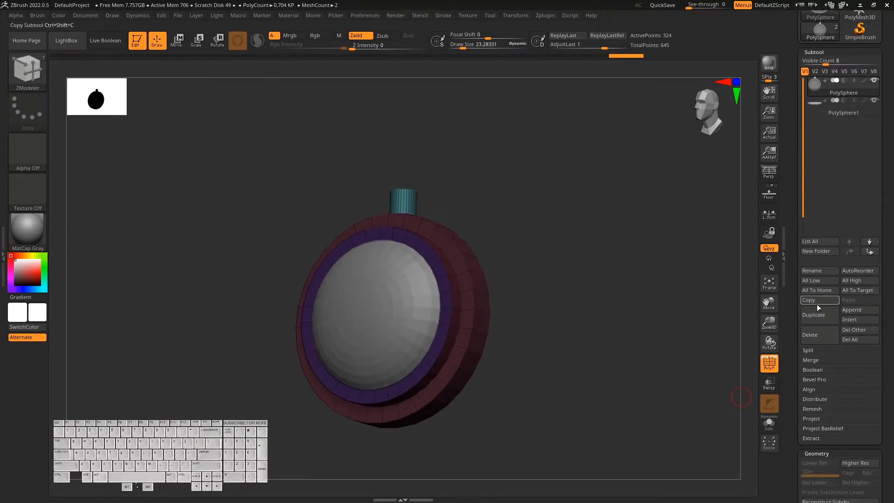
pyautogui.keyDown('shift'); pyautogui.click(810, 350); pyautogui.keyUp('shift')
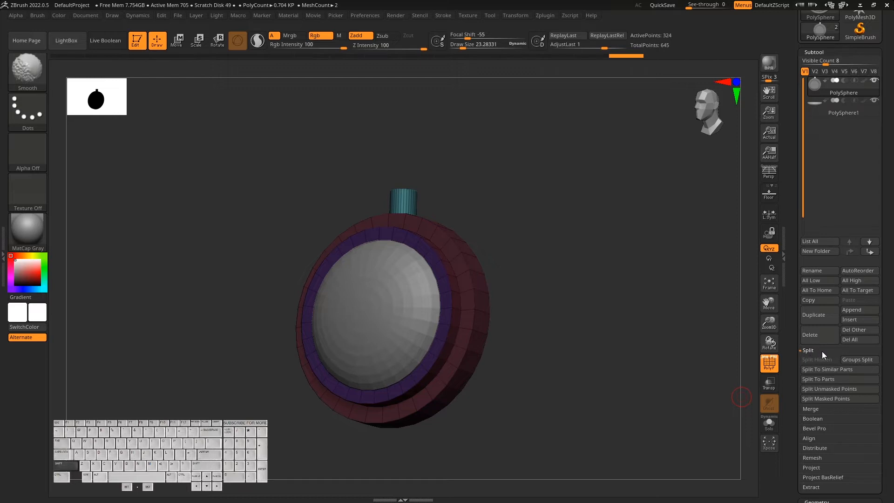
pyautogui.click(833, 399)
# Move the cylinder slightly along Z so its base sits on the disc's upper rim.
pyautogui.moveTo(601, 339)
pyautogui.mouseDown()
pyautogui.moveTo(615, 362)
pyautogui.moveTo(629, 365)
pyautogui.moveTo(598, 365)
pyautogui.mouseUp()
pyautogui.press('w')
pyautogui.moveTo(471, 236); pyautogui.dragTo(455, 238)
pyautogui.keyDown('shift'); pyautogui.moveTo(486, 277); pyautogui.dragTo(538, 295); pyautogui.keyUp('shift')
pyautogui.keyDown('ctrl'); pyautogui.moveTo(538, 296); pyautogui.dragTo(538, 325, button='right'); pyautogui.keyUp('ctrl')
pyautogui.moveTo(398, 185); pyautogui.dragTo(398, 187)
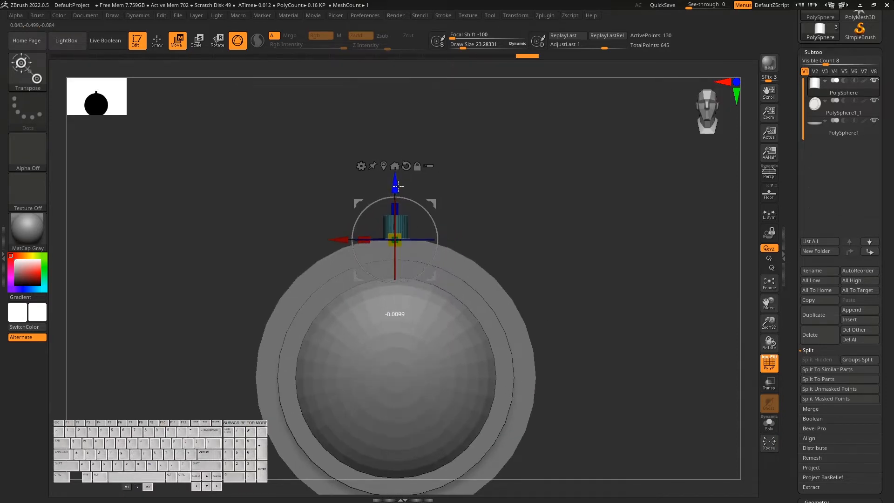
# Adjust the cylinder's position across the disc's thickness and scale it up uniformly.
pyautogui.moveTo(610, 325); pyautogui.dragTo(577, 325)
pyautogui.moveTo(451, 240); pyautogui.dragTo(455, 240)
pyautogui.moveTo(399, 240); pyautogui.dragTo(408, 249)
pyautogui.keyDown('shift'); pyautogui.moveTo(503, 298); pyautogui.dragTo(562, 345); pyautogui.keyUp('shift')
pyautogui.keyDown('ctrl'); pyautogui.moveTo(565, 344); pyautogui.dragTo(600, 268, button='right'); pyautogui.keyUp('ctrl')
pyautogui.keyDown('alt'); pyautogui.moveTo(601, 271); pyautogui.dragTo(561, 305, button='right'); pyautogui.keyUp('alt')
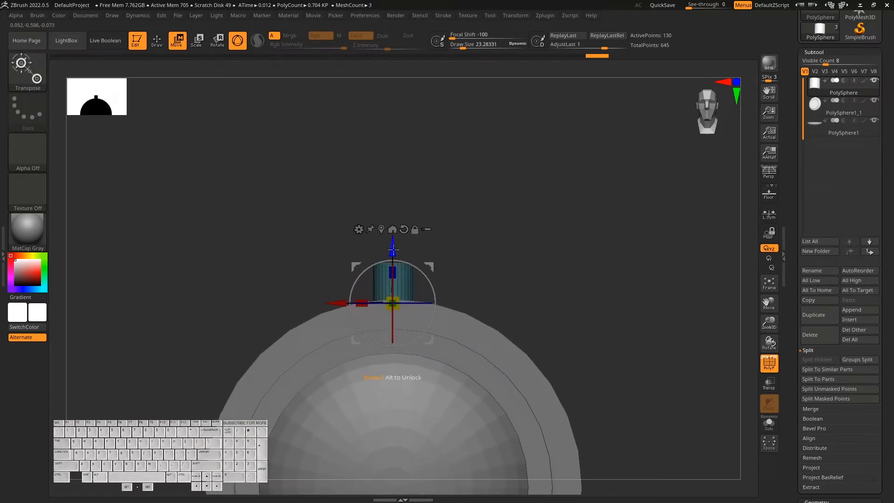
# Use a mask to protect the cylinder's base and move its upper end away from the disc along Z to lengthen it.
pyautogui.press('q')
pyautogui.press('w')
pyautogui.press('ctrl')
pyautogui.press('ctrl')
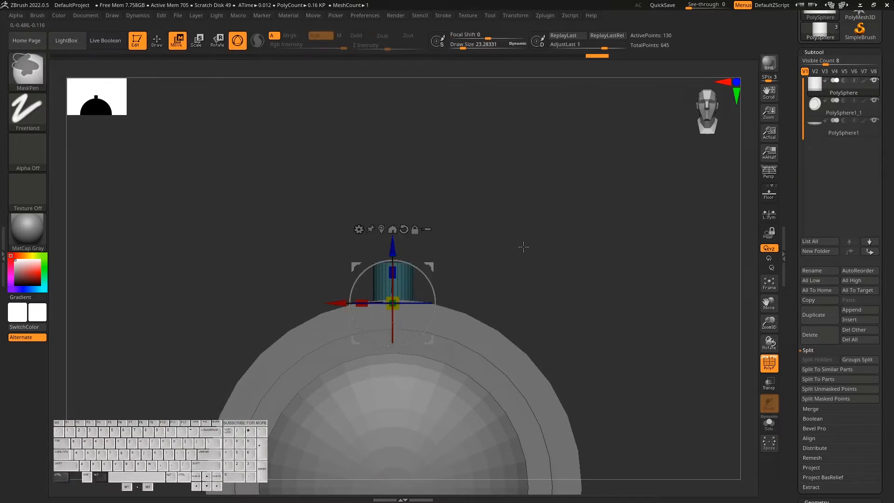
pyautogui.keyDown('ctrl'); pyautogui.moveTo(517, 237); pyautogui.dragTo(288, 279); pyautogui.keyUp('ctrl')
pyautogui.moveTo(394, 247)
pyautogui.mouseDown()
pyautogui.moveTo(396, 217)
pyautogui.moveTo(396, 229)
pyautogui.mouseUp()
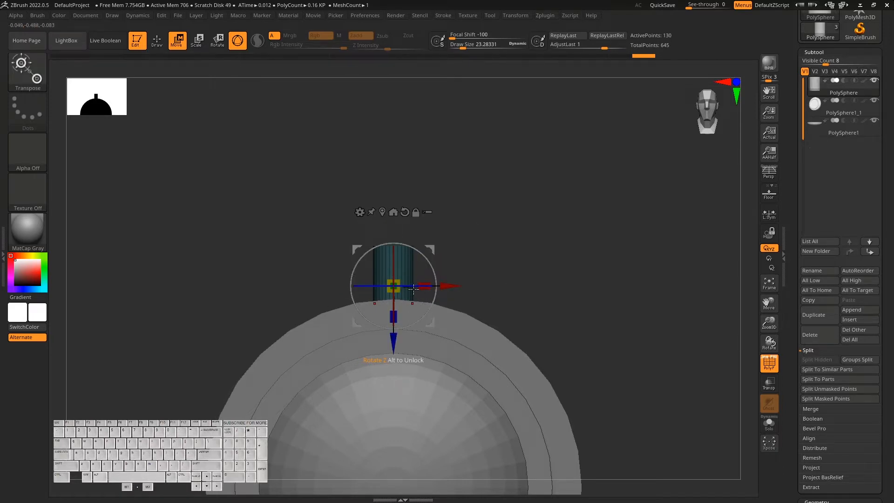
# Lengthen the cylinder a little more by moving its free end along Z, and switch back to the ZModeler brush.
pyautogui.moveTo(394, 337); pyautogui.dragTo(394, 316)
pyautogui.moveTo(481, 312)
pyautogui.keyDown('ctrl'); pyautogui.mouseDown(button='right')
pyautogui.moveTo(598, 280)
pyautogui.moveTo(573, 361)
pyautogui.moveTo(601, 368)
pyautogui.moveTo(585, 343)
pyautogui.moveTo(614, 372)
pyautogui.mouseUp(button='right'); pyautogui.keyUp('ctrl')
pyautogui.press('q')
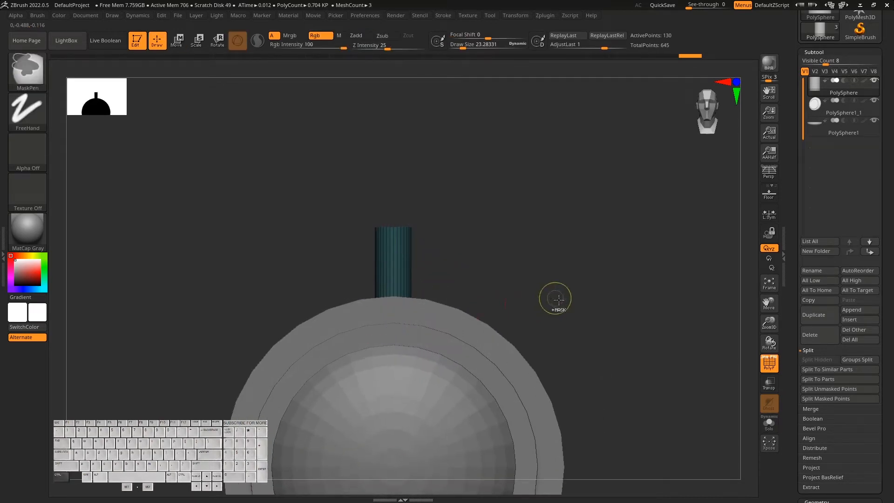
pyautogui.press('b')
pyautogui.press('z')
pyautogui.press('m')
# Insert two single edge loops around the cylinder, one in its lower part and one near its upper end.
pyautogui.moveTo(604, 311)
pyautogui.keyDown('ctrl'); pyautogui.mouseDown(button='right')
pyautogui.moveTo(568, 291)
pyautogui.moveTo(575, 312)
pyautogui.moveTo(557, 299)
pyautogui.moveTo(566, 321)
pyautogui.mouseUp(button='right'); pyautogui.keyUp('ctrl')
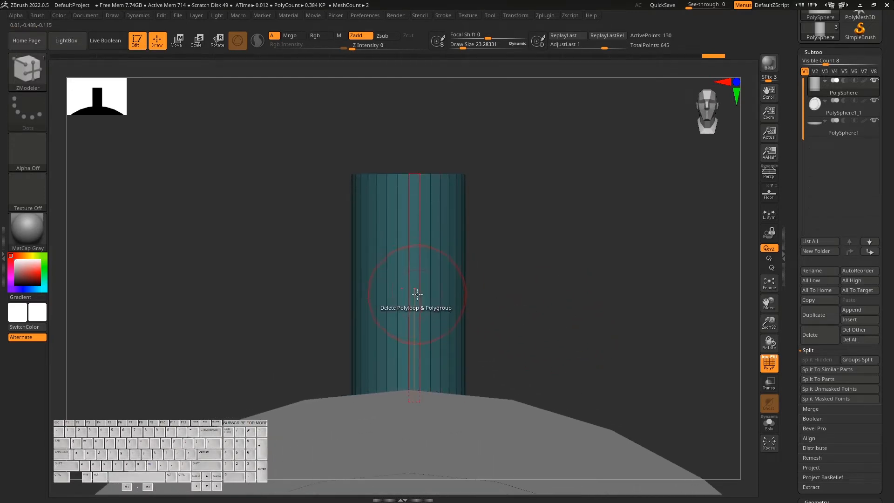
pyautogui.press('space')
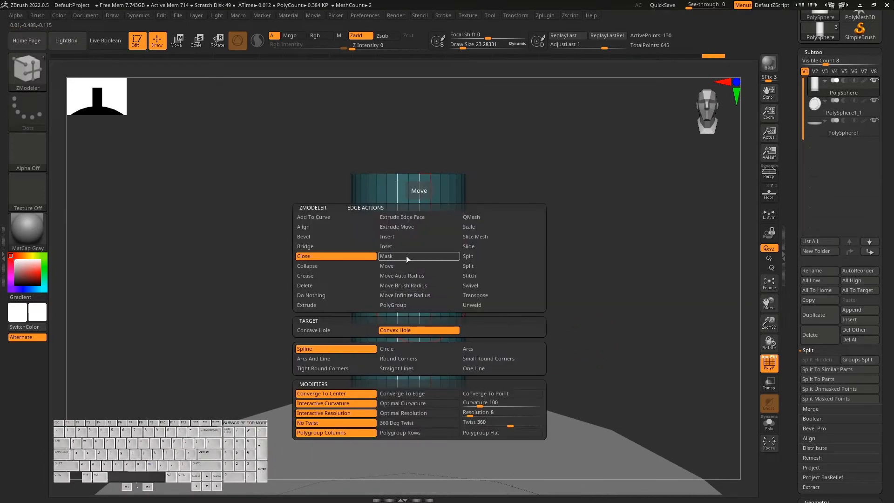
pyautogui.click(401, 238)
pyautogui.click(403, 331)
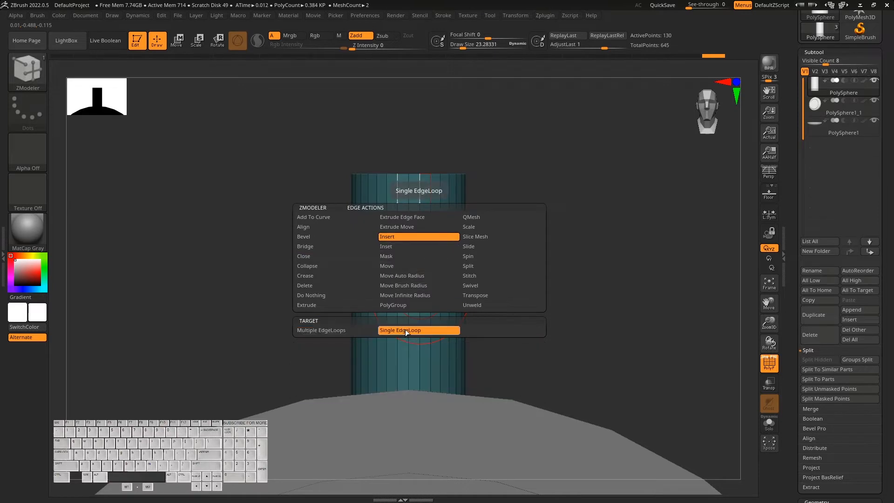
pyautogui.click(420, 302)
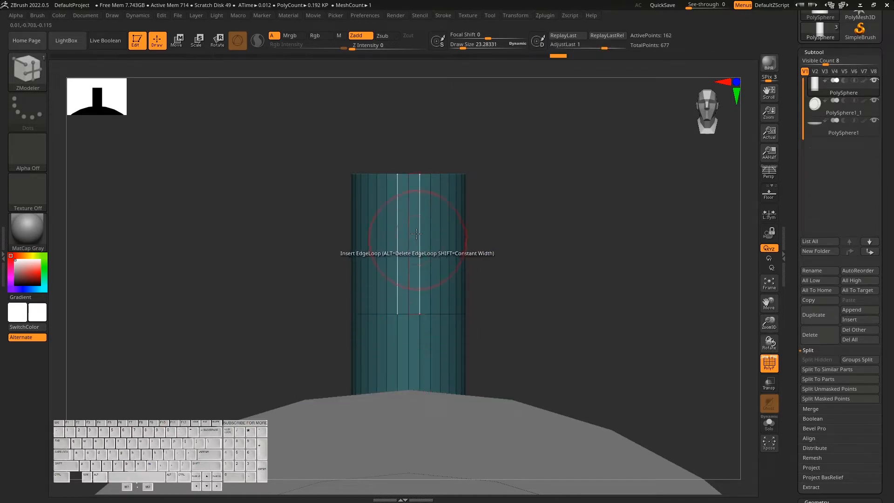
pyautogui.click(420, 212)
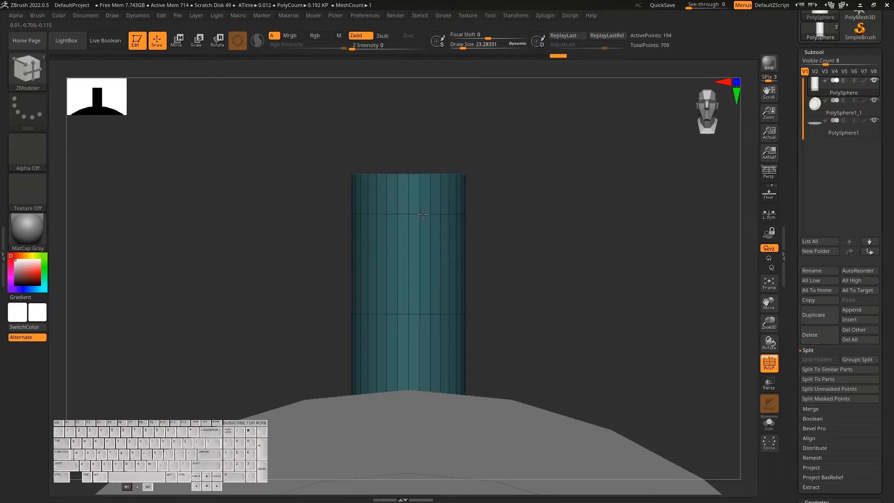
pyautogui.moveTo(578, 313); pyautogui.dragTo(562, 257)
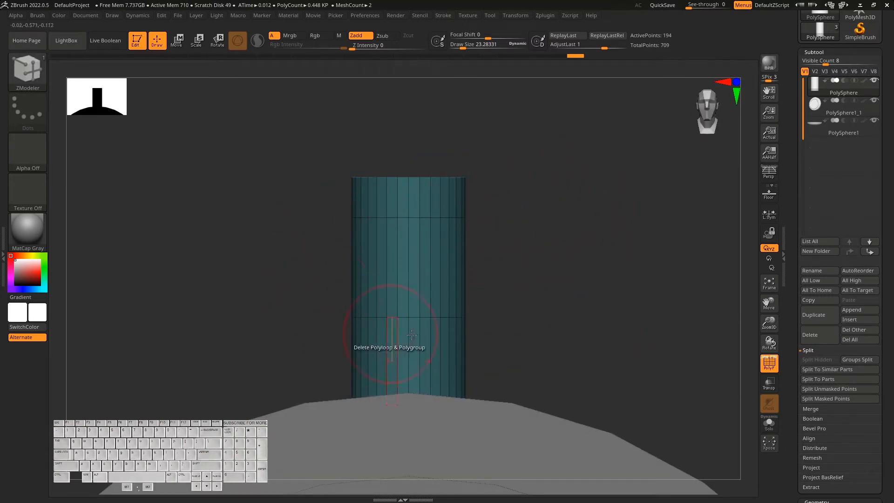
# Mask the band between the cylinder's two edge loops and make it a separate polygroup.
pyautogui.press('ctrl')
pyautogui.keyDown('ctrl'); pyautogui.moveTo(531, 266); pyautogui.dragTo(276, 344); pyautogui.keyUp('ctrl')
pyautogui.moveTo(622, 341)
pyautogui.mouseDown()
pyautogui.moveTo(581, 343)
pyautogui.moveTo(623, 344)
pyautogui.mouseUp()
pyautogui.hotkey('ctrl', 'w')
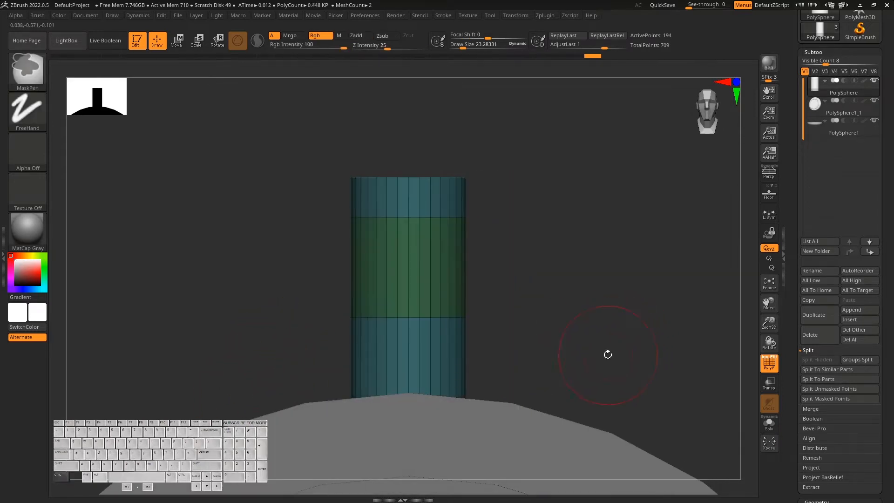
pyautogui.moveTo(631, 349); pyautogui.dragTo(535, 300)
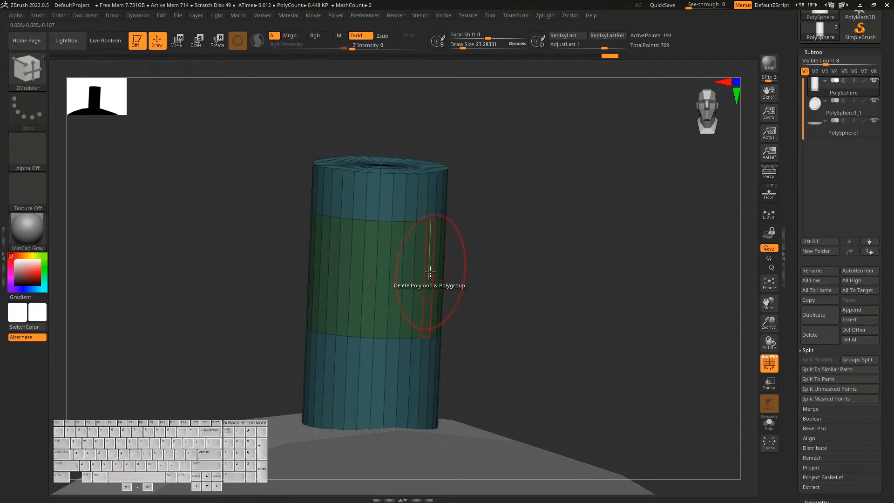
# Extrude the cylinder's middle band outward with the ZModeler polygon action Extrude to form a thicker collar.
pyautogui.press('space')
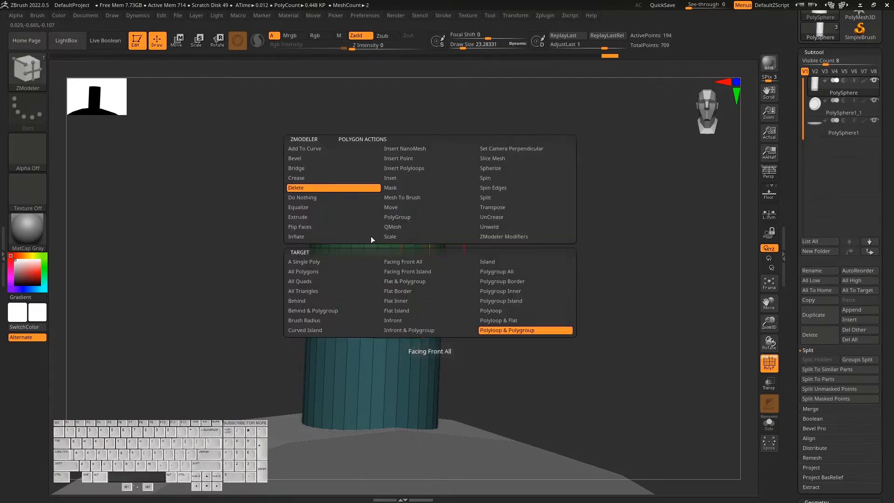
pyautogui.click(319, 216)
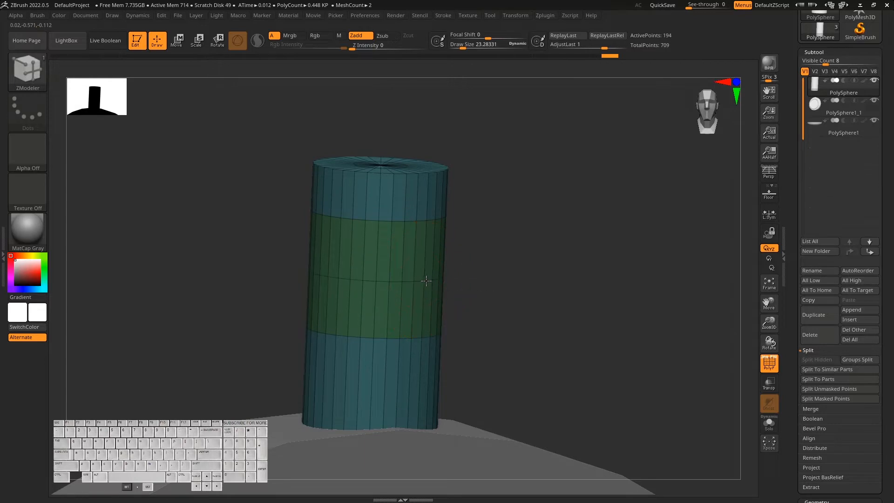
pyautogui.moveTo(427, 259); pyautogui.dragTo(442, 263)
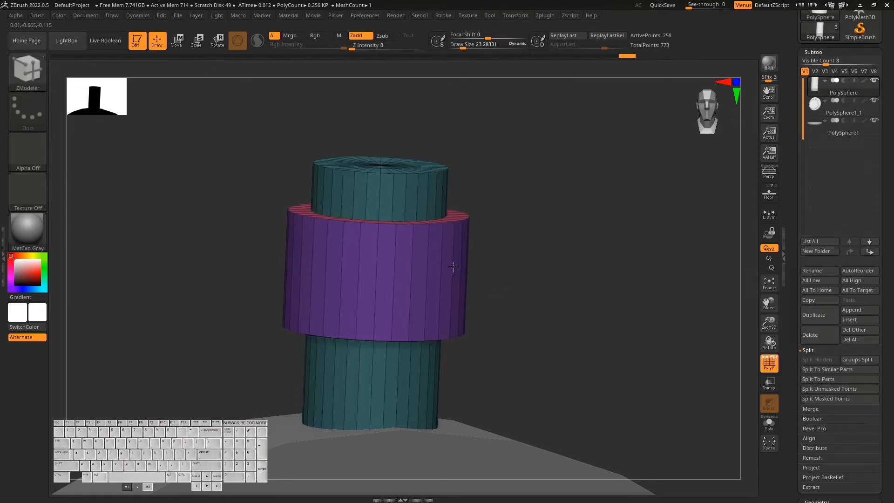
pyautogui.keyDown('shift'); pyautogui.moveTo(586, 315); pyautogui.dragTo(599, 291); pyautogui.keyUp('shift')
pyautogui.moveTo(580, 323); pyautogui.dragTo(606, 327)
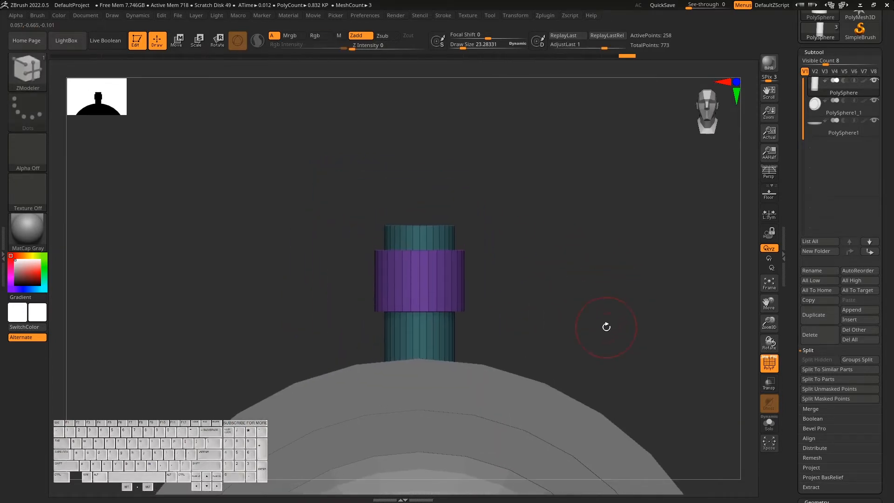
pyautogui.keyDown('ctrl'); pyautogui.moveTo(488, 205); pyautogui.dragTo(345, 247); pyautogui.keyUp('ctrl')
pyautogui.keyDown('ctrl'); pyautogui.moveTo(504, 259); pyautogui.dragTo(565, 293); pyautogui.keyUp('ctrl')
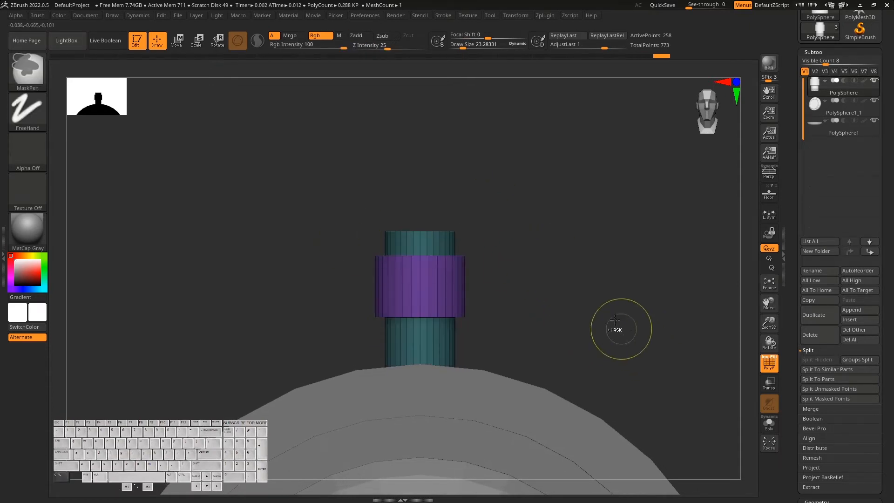
pyautogui.moveTo(545, 182)
pyautogui.keyDown('ctrl'); pyautogui.mouseDown()
pyautogui.moveTo(624, 305)
pyautogui.moveTo(670, 349)
pyautogui.moveTo(684, 346)
pyautogui.moveTo(700, 358)
pyautogui.mouseUp(); pyautogui.keyUp('ctrl')
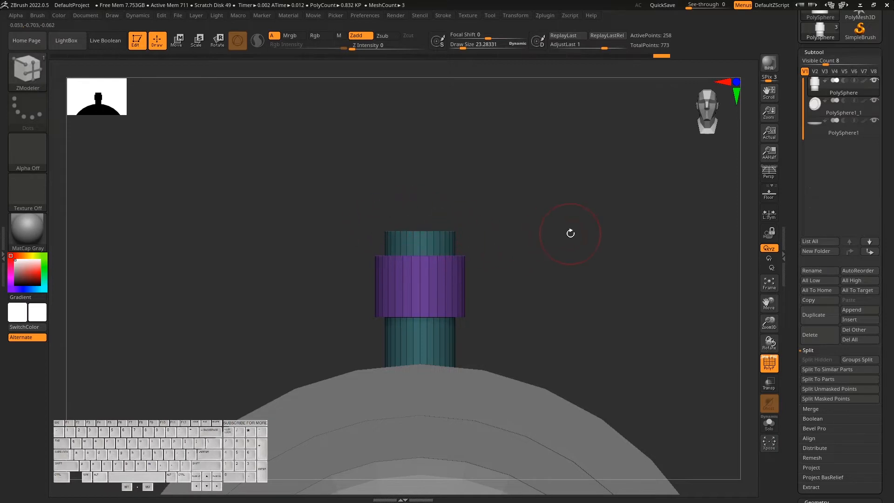
# Use a mask to isolate the stem's upper end and move it along Z to lengthen the section above the collar.
pyautogui.press('ctrl')
pyautogui.keyDown('ctrl'); pyautogui.moveTo(568, 206); pyautogui.dragTo(330, 245); pyautogui.keyUp('ctrl')
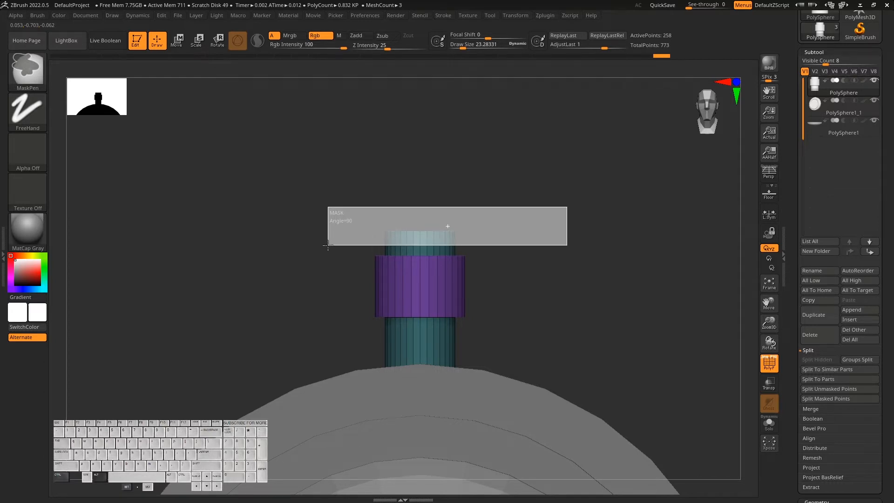
pyautogui.keyDown('ctrl'); pyautogui.keyDown('alt'); pyautogui.moveTo(328, 246); pyautogui.dragTo(328, 245); pyautogui.keyUp('alt'); pyautogui.keyUp('ctrl')
pyautogui.press('w')
pyautogui.moveTo(426, 366); pyautogui.dragTo(423, 318)
# Switch back to the ZModeler brush and insert a single edge loop on the stem just above the collar.
pyautogui.press('b')
pyautogui.press('z')
pyautogui.press('m')
pyautogui.keyDown('alt'); pyautogui.moveTo(549, 334); pyautogui.dragTo(596, 341); pyautogui.keyUp('alt')
pyautogui.moveTo(455, 239); pyautogui.dragTo(455, 248)
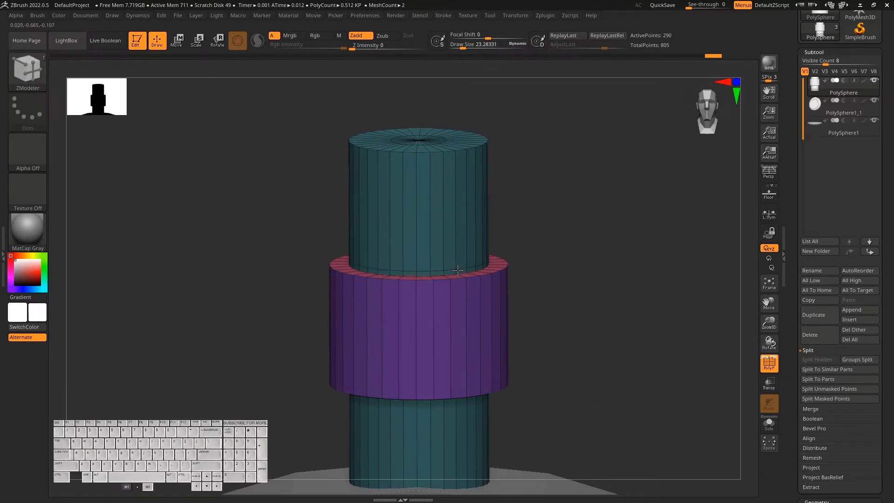
pyautogui.moveTo(599, 329); pyautogui.dragTo(612, 277)
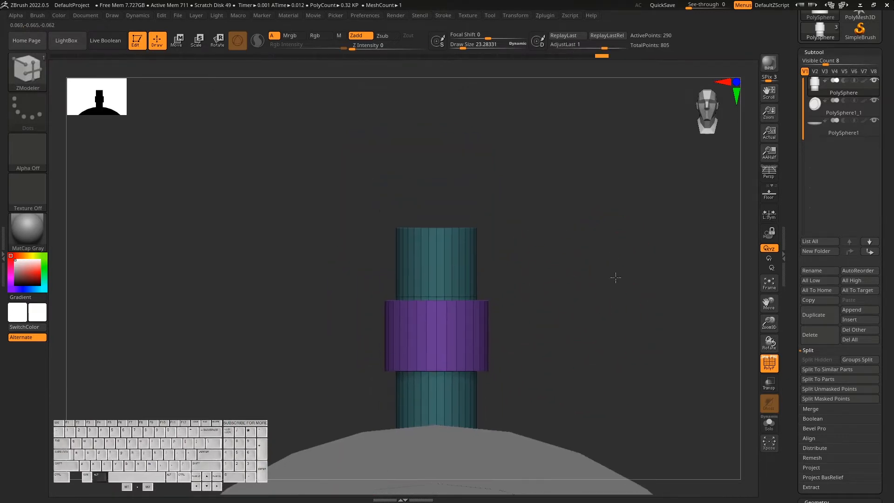
# Set the ZModeler edge action Insert to Multiple EdgeLoops with Interactive Resolution.
pyautogui.press('space')
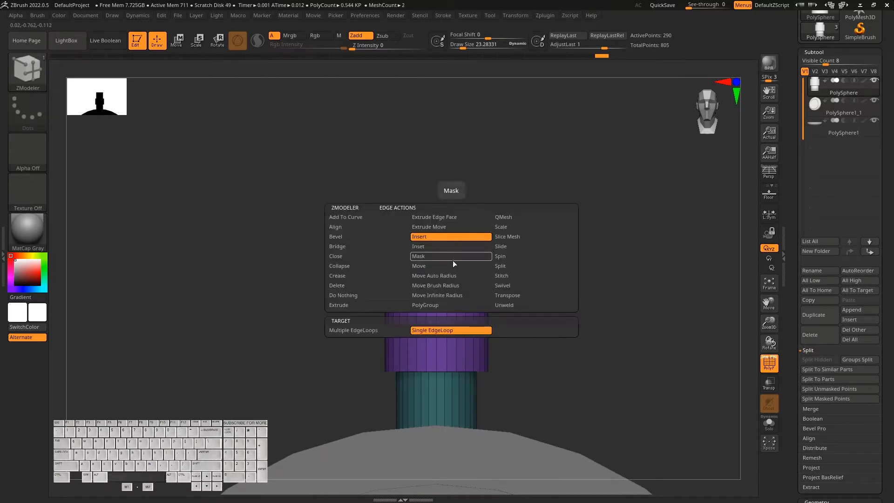
pyautogui.click(372, 331)
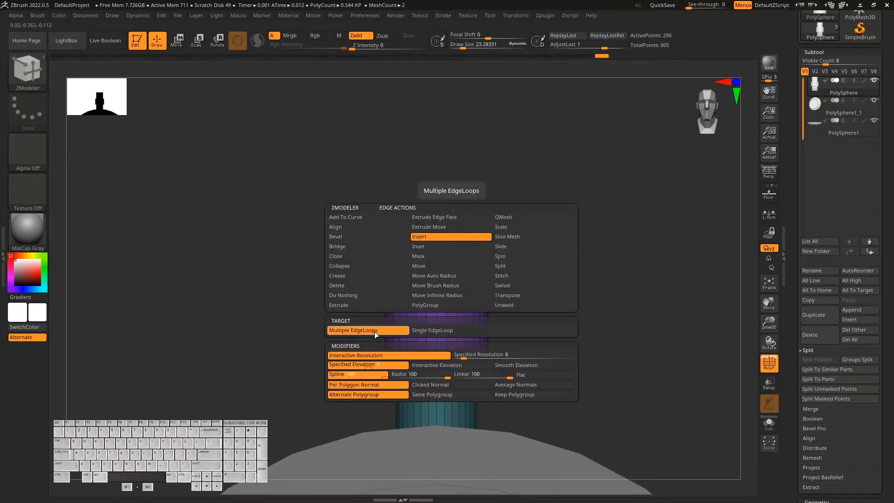
pyautogui.click(394, 356)
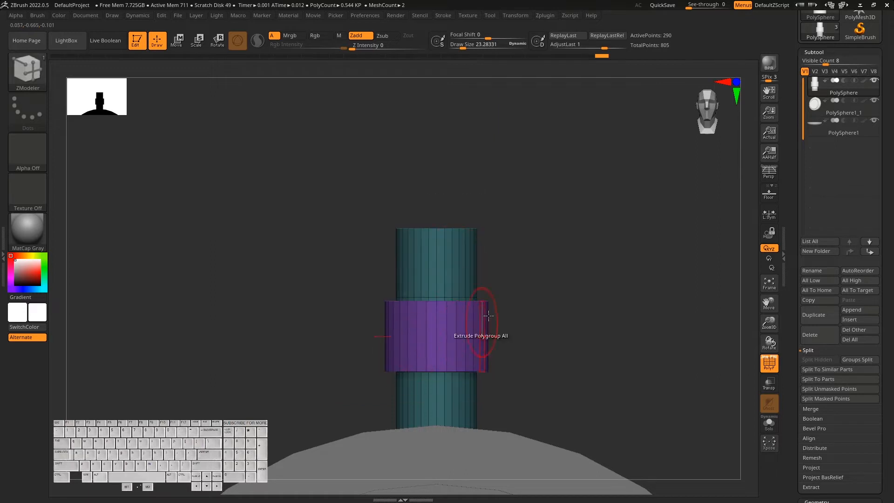
# Try inserting multiple edge loops into the stem's upper section, and undo each attempt.
pyautogui.moveTo(459, 263); pyautogui.dragTo(599, 286)
pyautogui.hotkey('ctrl', 'z')
pyautogui.moveTo(455, 266); pyautogui.dragTo(526, 255)
pyautogui.hotkey('ctrl', 'z')
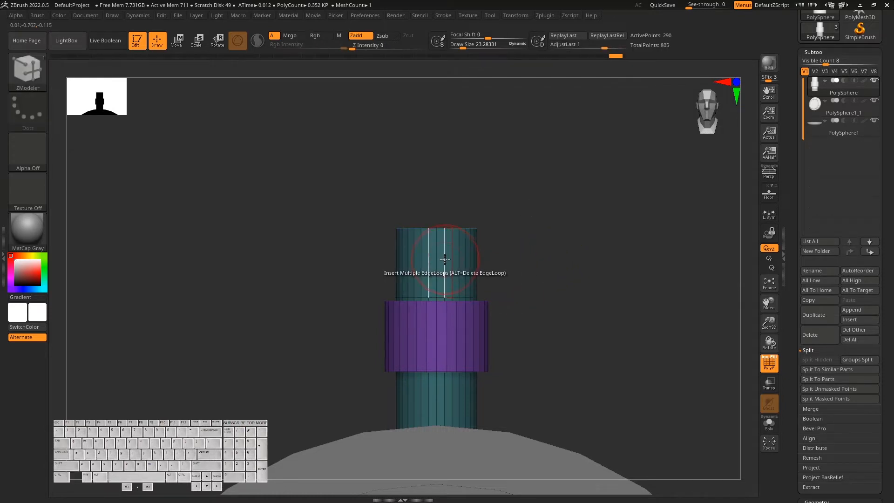
# Enable Interactive Elevation and insert five edge loops in the stem's upper section, bulging it outward into a rounded knob.
pyautogui.press('space')
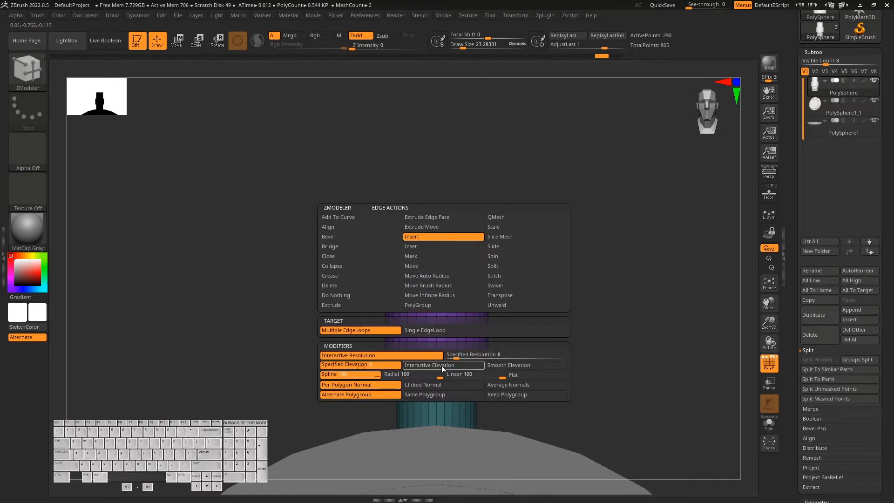
pyautogui.click(441, 365)
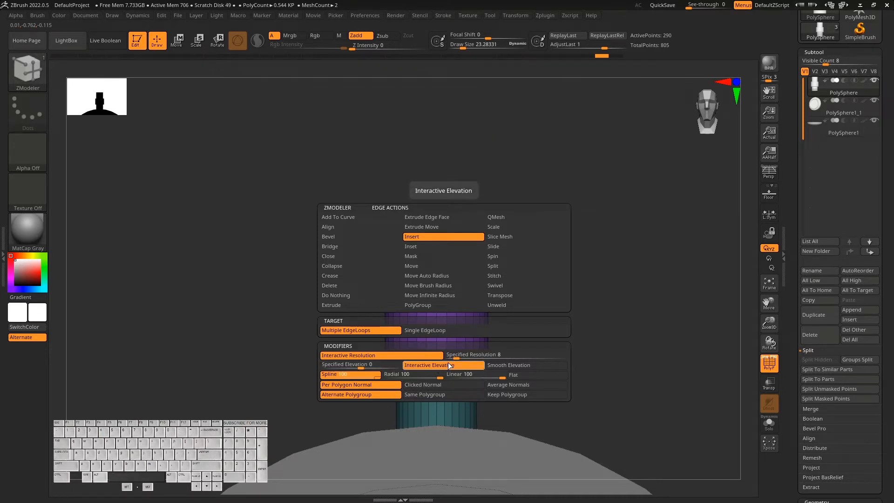
pyautogui.moveTo(452, 260); pyautogui.dragTo(517, 285)
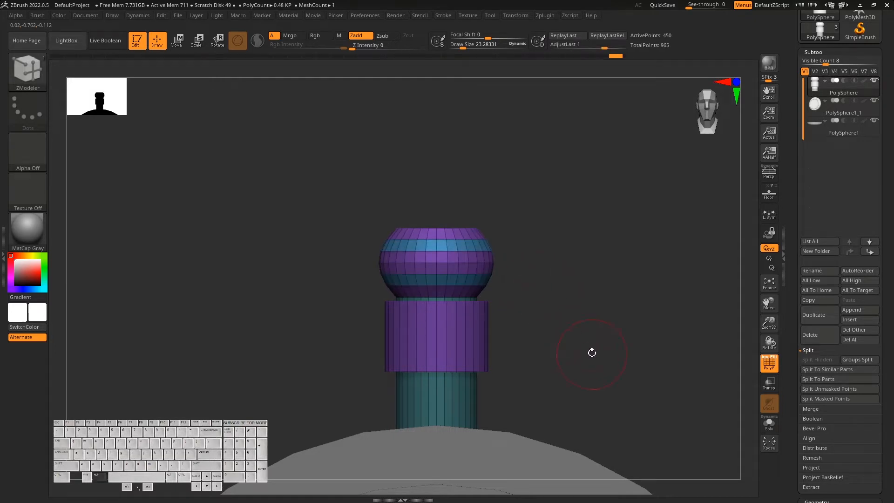
pyautogui.hotkey('shift', 'f')
pyautogui.moveTo(592, 352); pyautogui.dragTo(633, 347)
pyautogui.hotkey('shift', 'f')
# Switch Insert to Single EdgeLoop, add a loop near the outer edge of the knob's end cap and delete the smaller inner loop.
pyautogui.hotkey('shift', 'f')
pyautogui.moveTo(604, 314); pyautogui.dragTo(479, 251)
pyautogui.hotkey('shift', 'f')
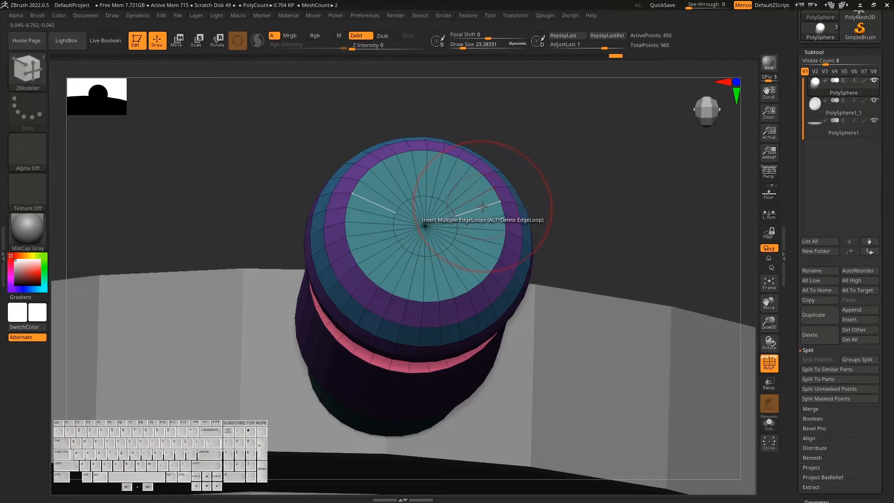
pyautogui.press('space')
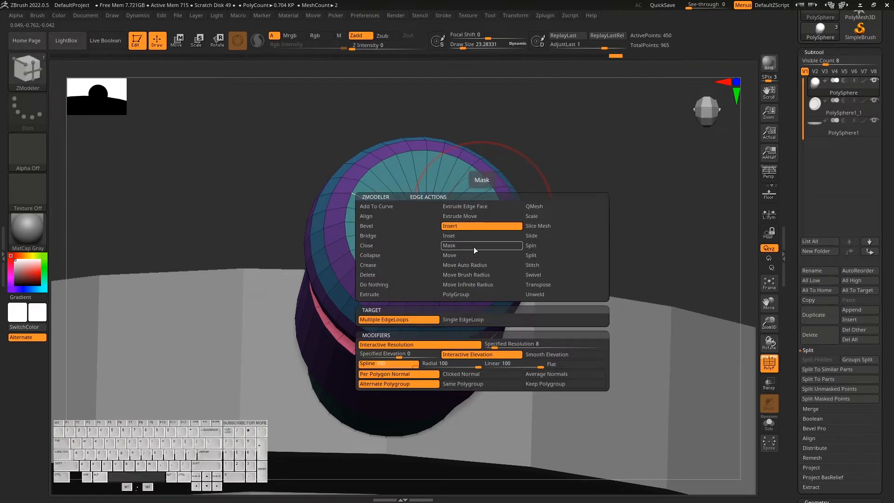
pyautogui.click(471, 320)
pyautogui.moveTo(586, 186); pyautogui.dragTo(622, 212)
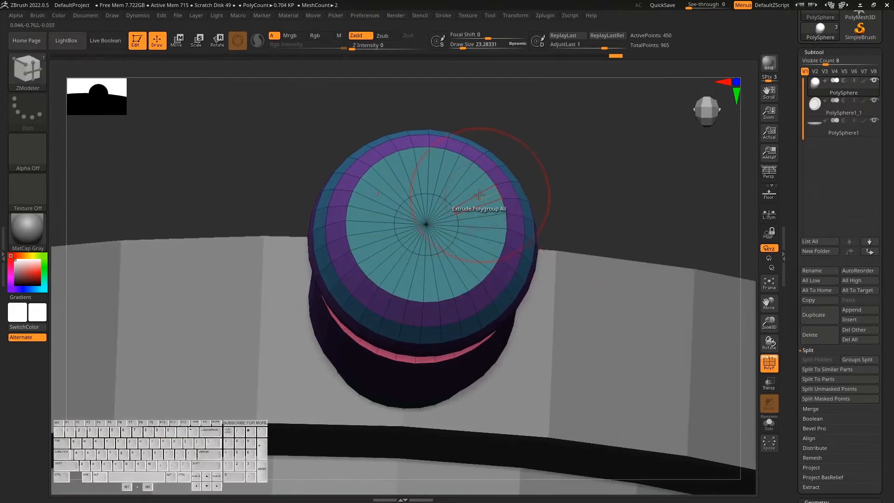
pyautogui.click(478, 194)
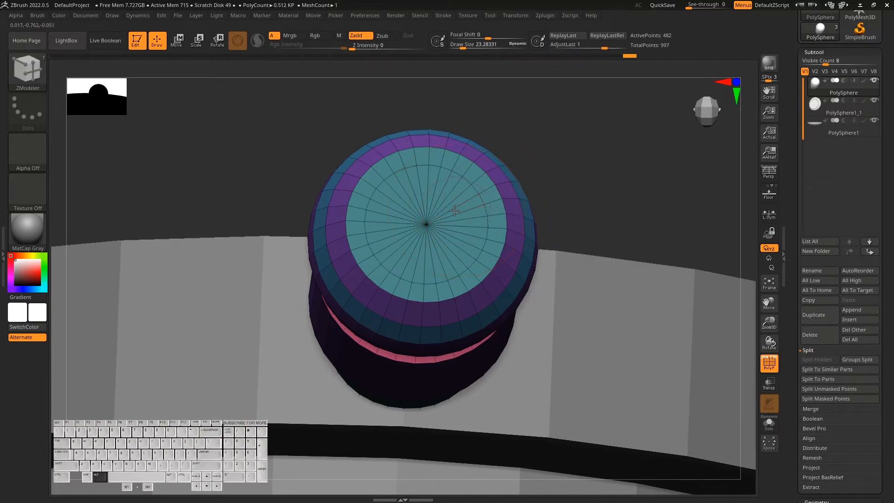
# Mark the inner faces of the knob's end cap as a temporary polygroup and extrude them upward into a narrower neck.
pyautogui.moveTo(630, 195); pyautogui.dragTo(605, 219)
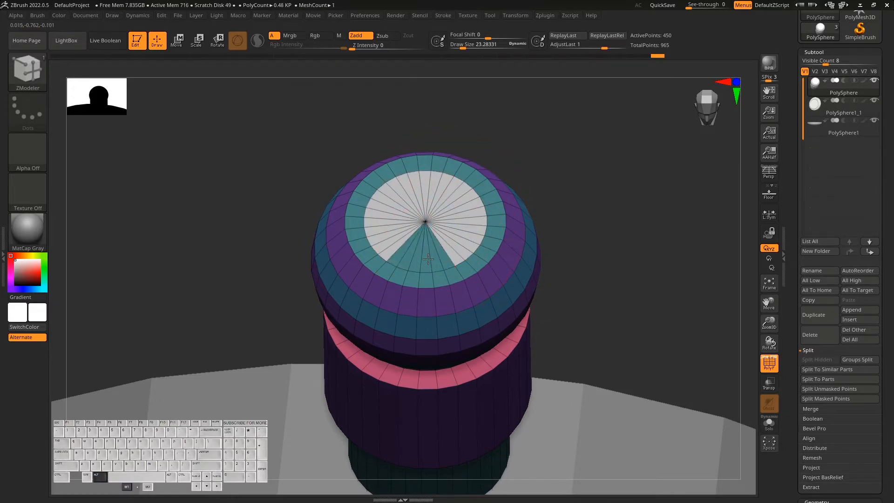
pyautogui.moveTo(630, 239); pyautogui.dragTo(619, 342)
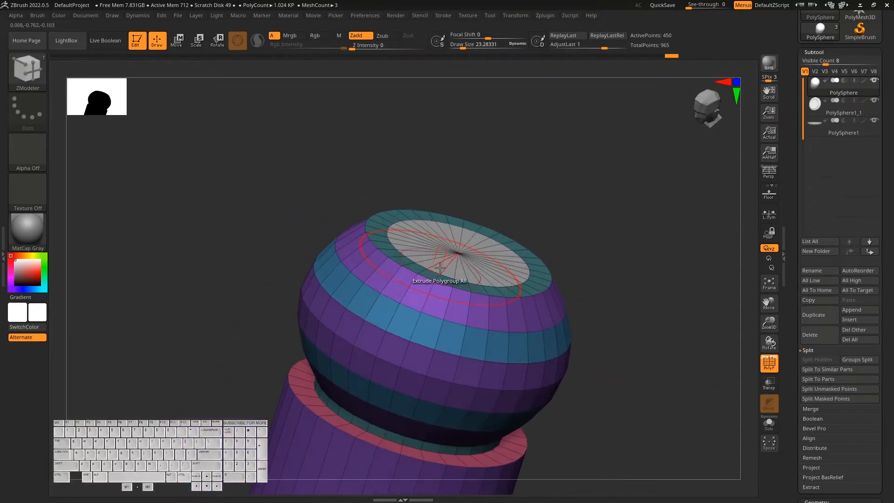
pyautogui.moveTo(451, 235); pyautogui.dragTo(464, 188)
pyautogui.keyDown('alt'); pyautogui.moveTo(645, 293); pyautogui.dragTo(621, 371); pyautogui.keyUp('alt')
pyautogui.hotkey('shift', 'f')
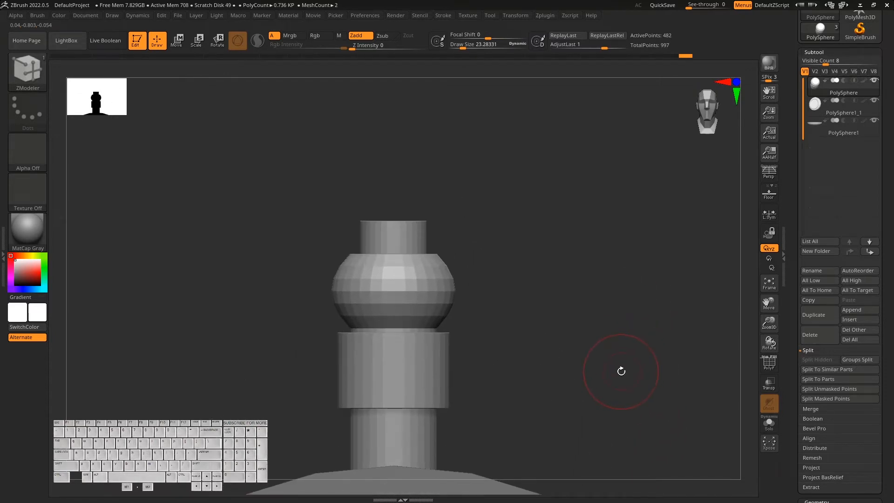
# Insert a Cylinder Inner primitive from the IMM Primitives brush at the centre of the neck's end cap.
pyautogui.keyDown('alt'); pyautogui.moveTo(642, 382); pyautogui.dragTo(631, 353); pyautogui.keyUp('alt')
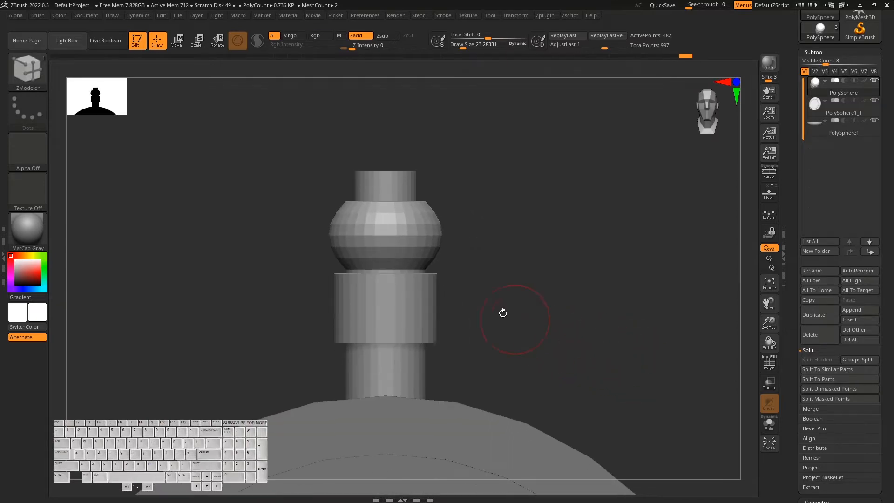
pyautogui.click(27, 70)
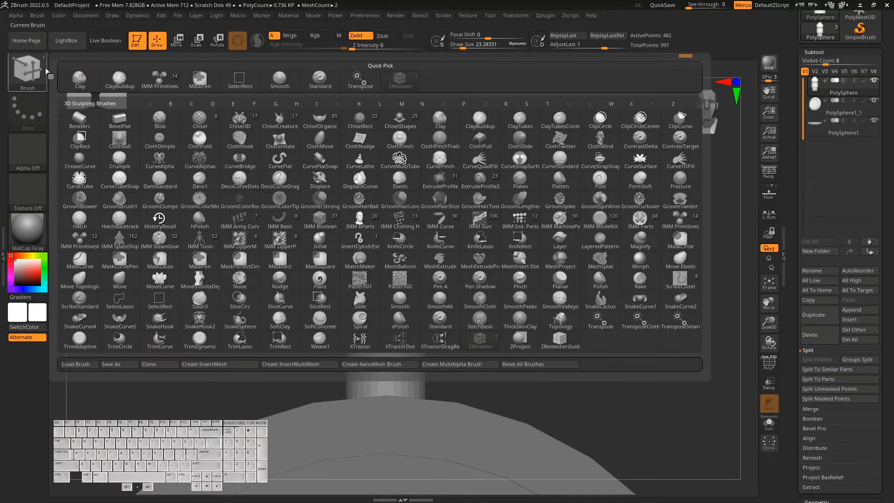
pyautogui.click(681, 219)
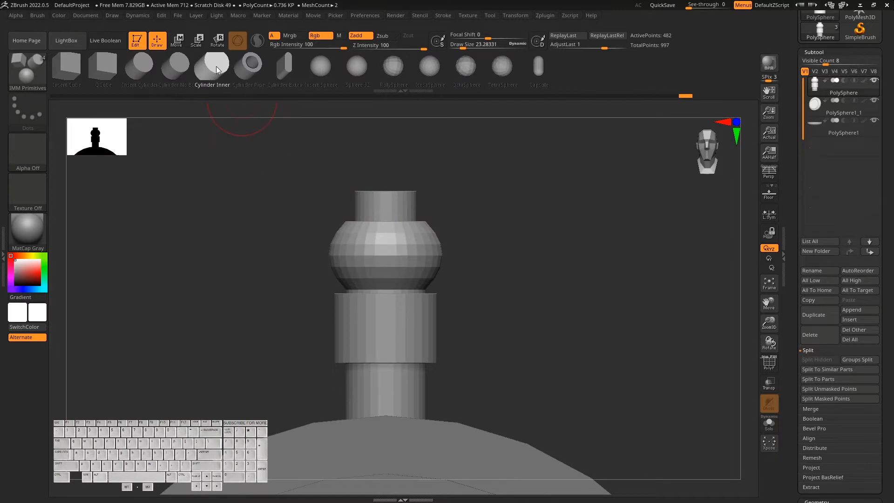
pyautogui.moveTo(560, 233); pyautogui.dragTo(465, 354)
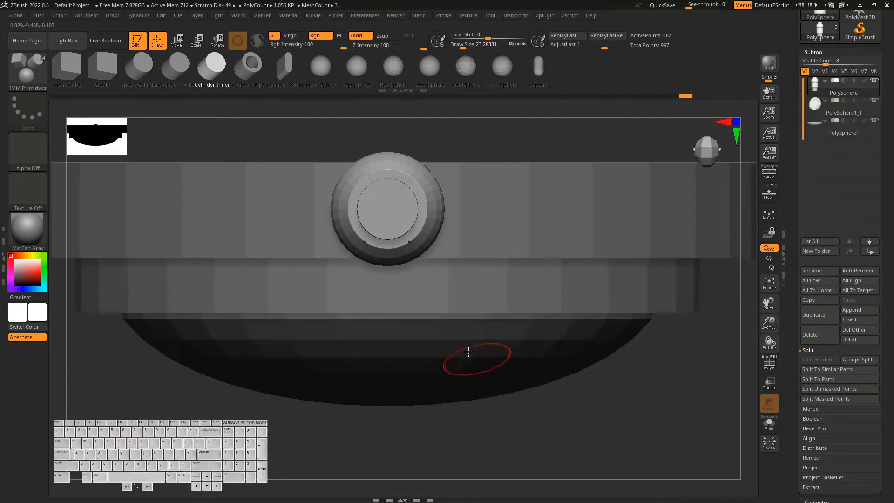
pyautogui.hotkey('shift', 'f')
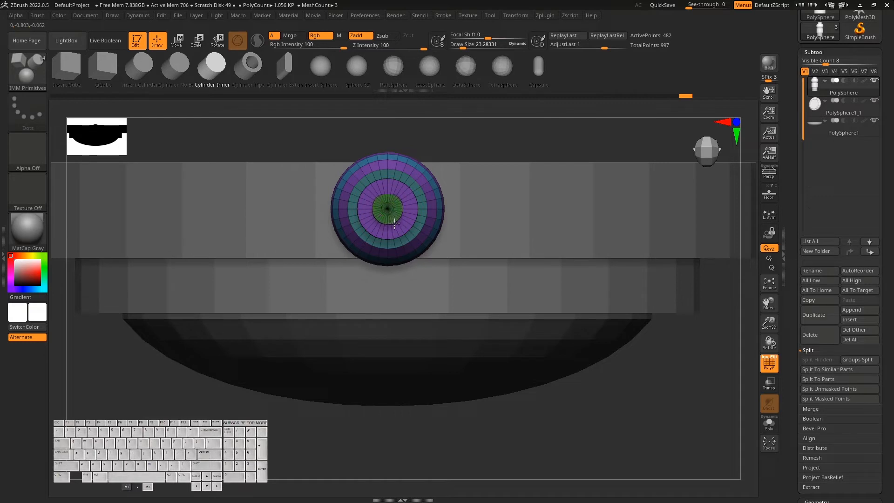
pyautogui.moveTo(395, 224); pyautogui.dragTo(395, 226)
# Split the masked points so the inserted cylinder and the stem become separate subtools.
pyautogui.moveTo(633, 195); pyautogui.dragTo(656, 362)
pyautogui.moveTo(889, 397); pyautogui.dragTo(868, 357)
pyautogui.click(828, 318)
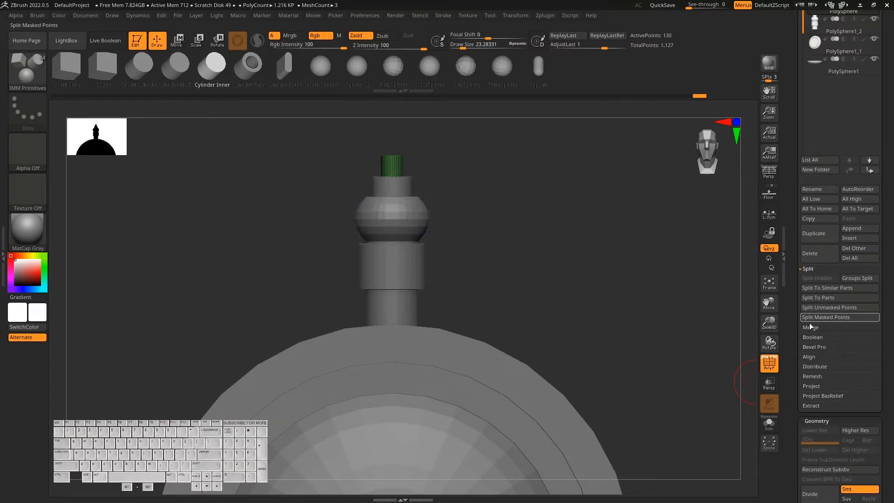
# Centre the gizmo on the small cylinder, deactivate symmetry and rotate the cylinder a quarter turn so it lies horizontally.
pyautogui.click(27, 83)
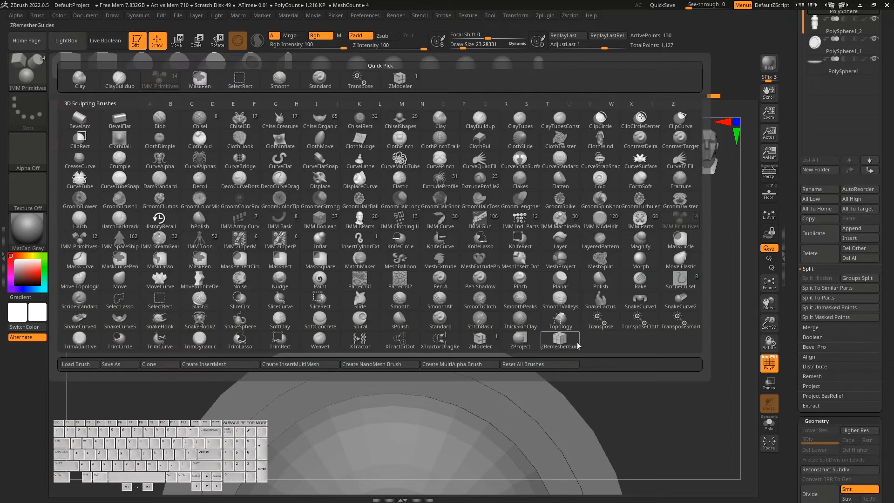
pyautogui.click(503, 347)
pyautogui.press('w')
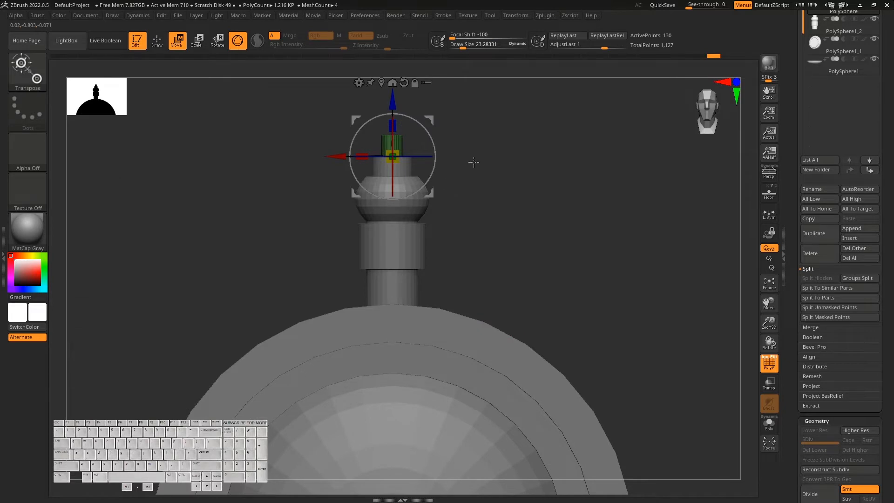
pyautogui.keyDown('alt'); pyautogui.moveTo(462, 168); pyautogui.dragTo(520, 188); pyautogui.keyUp('alt')
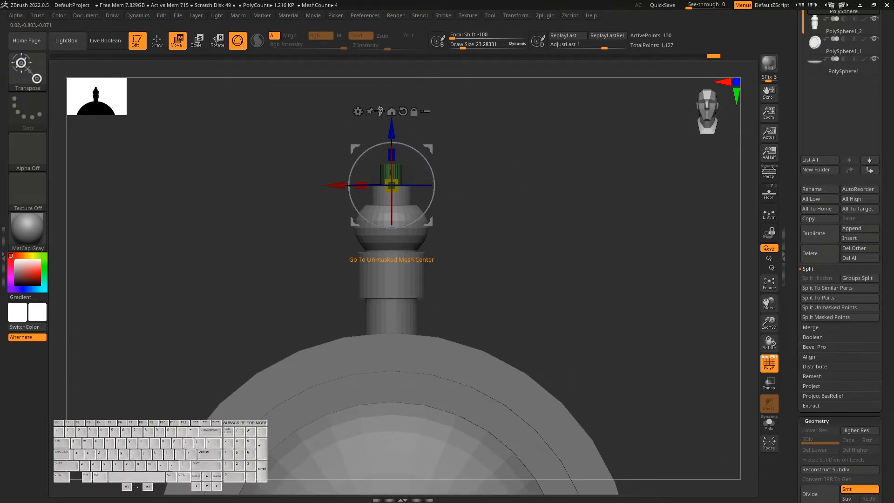
pyautogui.keyDown('alt'); pyautogui.moveTo(536, 229); pyautogui.dragTo(597, 241); pyautogui.keyUp('alt')
pyautogui.click(522, 20)
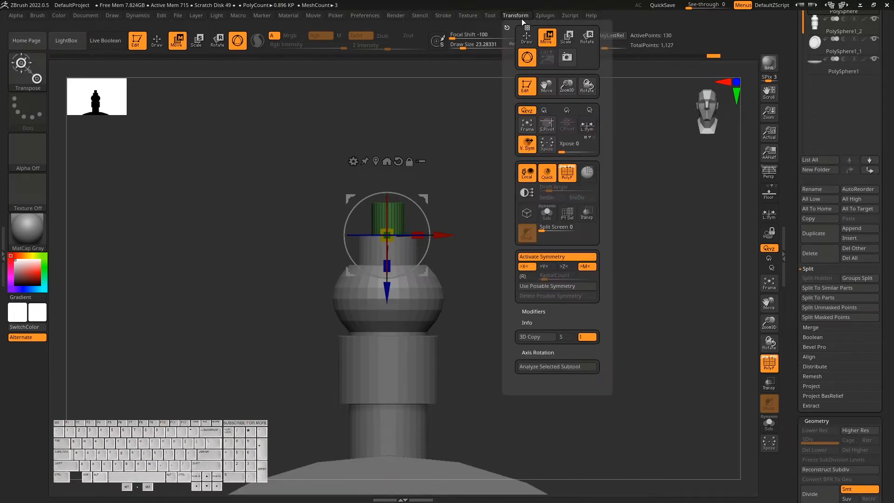
pyautogui.click(565, 257)
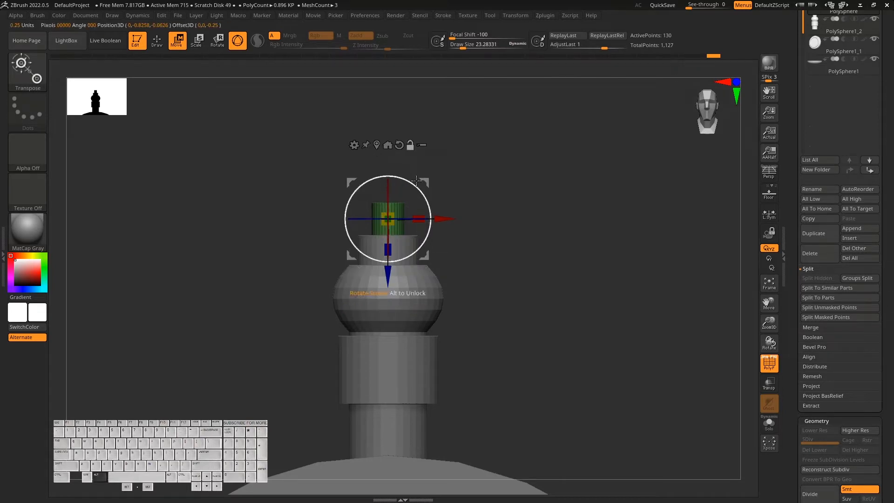
pyautogui.moveTo(535, 326); pyautogui.dragTo(596, 324)
pyautogui.moveTo(409, 178); pyautogui.dragTo(438, 243)
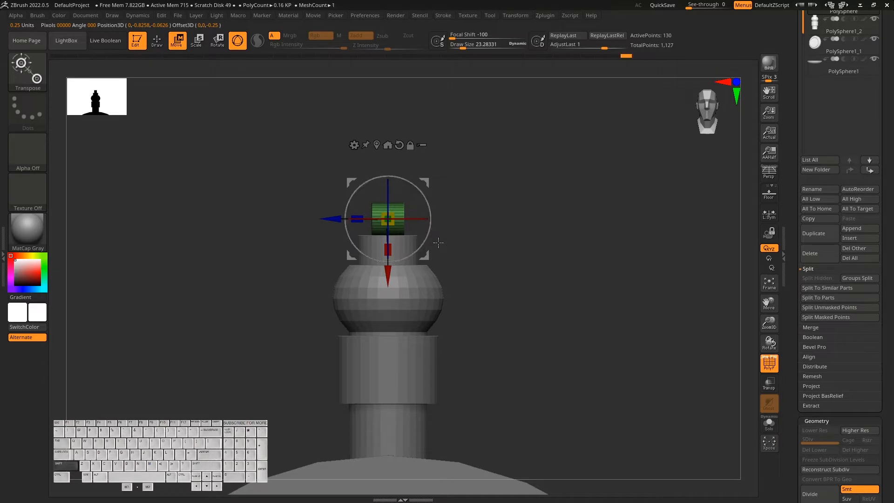
# Move the cylinder down to the stem's collar and stretch it lengthwise into a crossbar protruding on both sides.
pyautogui.moveTo(388, 275); pyautogui.dragTo(292, 374)
pyautogui.keyDown('alt'); pyautogui.moveTo(556, 401); pyautogui.dragTo(517, 386); pyautogui.keyUp('alt')
pyautogui.moveTo(336, 341); pyautogui.dragTo(336, 341)
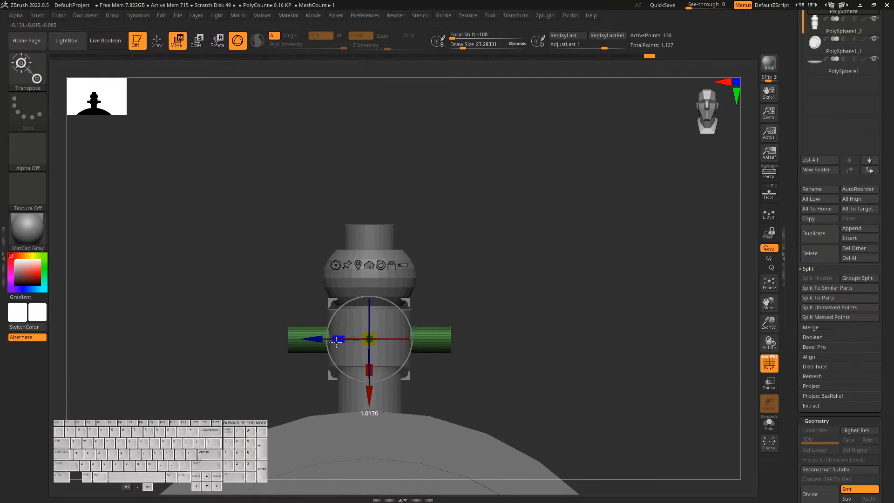
pyautogui.moveTo(368, 395); pyautogui.dragTo(366, 399)
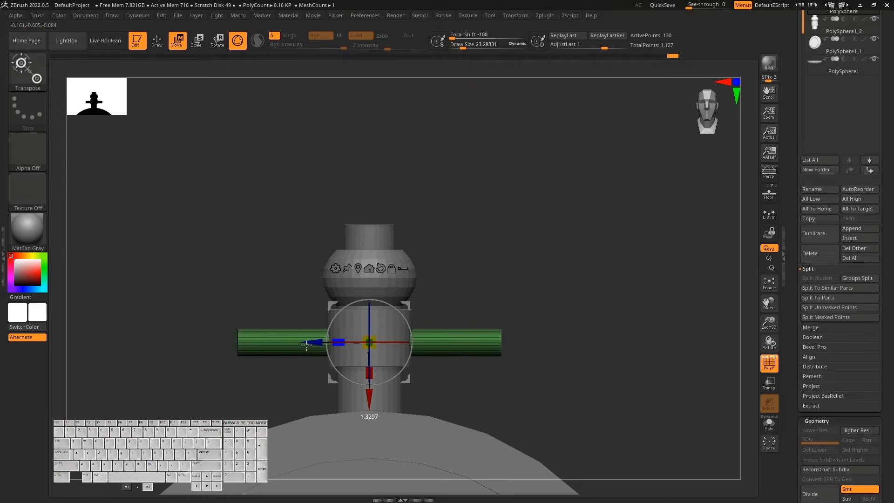
pyautogui.moveTo(580, 381); pyautogui.dragTo(507, 387)
pyautogui.moveTo(529, 377)
pyautogui.keyDown('alt'); pyautogui.mouseDown()
pyautogui.moveTo(535, 337)
pyautogui.moveTo(550, 389)
pyautogui.moveTo(581, 388)
pyautogui.moveTo(567, 351)
pyautogui.moveTo(600, 347)
pyautogui.moveTo(564, 356)
pyautogui.moveTo(553, 375)
pyautogui.moveTo(600, 367)
pyautogui.moveTo(612, 450)
pyautogui.moveTo(599, 365)
pyautogui.moveTo(599, 393)
pyautogui.moveTo(614, 355)
pyautogui.moveTo(610, 397)
pyautogui.moveTo(578, 397)
pyautogui.moveTo(571, 325)
pyautogui.moveTo(544, 296)
pyautogui.mouseUp(); pyautogui.keyUp('alt')
# Select the stem subtool, mask everything except the neck's top edge and scale that edge to taper the neck.
pyautogui.press('q')
pyautogui.hotkey('shift', 'f')
pyautogui.hotkey('shift', 'f')
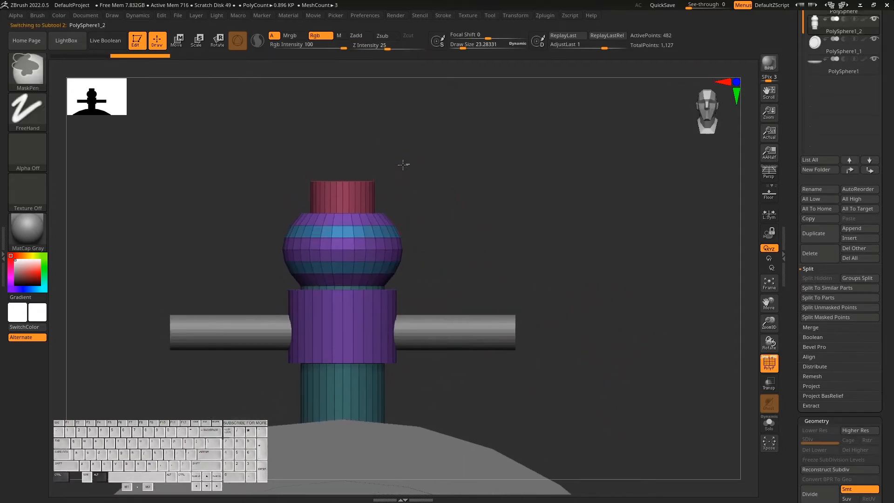
pyautogui.keyDown('ctrl'); pyautogui.moveTo(404, 164); pyautogui.dragTo(296, 191); pyautogui.keyUp('ctrl')
pyautogui.keyDown('alt'); pyautogui.moveTo(498, 212); pyautogui.dragTo(590, 248); pyautogui.keyUp('alt')
pyautogui.keyDown('ctrl'); pyautogui.keyDown('alt'); pyautogui.moveTo(554, 205); pyautogui.dragTo(368, 249); pyautogui.keyUp('alt'); pyautogui.keyUp('ctrl')
pyautogui.press('w')
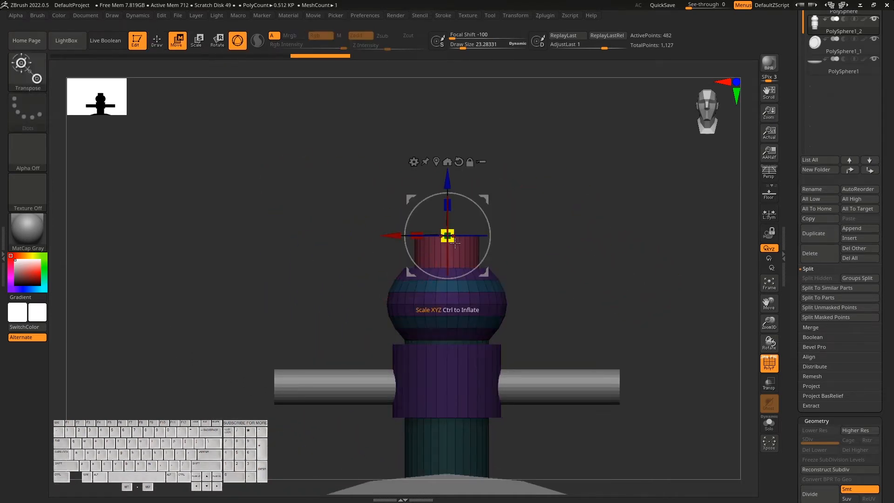
pyautogui.moveTo(451, 240); pyautogui.dragTo(452, 242)
pyautogui.press('q')
pyautogui.hotkey('shift', 'f')
pyautogui.moveTo(678, 347)
pyautogui.keyDown('alt'); pyautogui.mouseDown()
pyautogui.moveTo(667, 327)
pyautogui.moveTo(631, 368)
pyautogui.moveTo(641, 364)
pyautogui.moveTo(650, 387)
pyautogui.moveTo(677, 379)
pyautogui.moveTo(670, 369)
pyautogui.moveTo(596, 371)
pyautogui.moveTo(652, 371)
pyautogui.moveTo(639, 380)
pyautogui.mouseUp(); pyautogui.keyUp('alt')
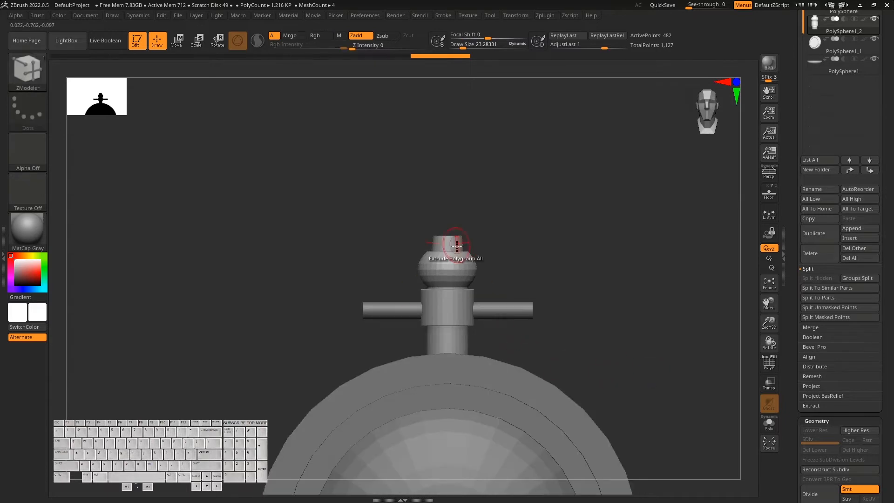
pyautogui.moveTo(502, 259); pyautogui.dragTo(640, 354)
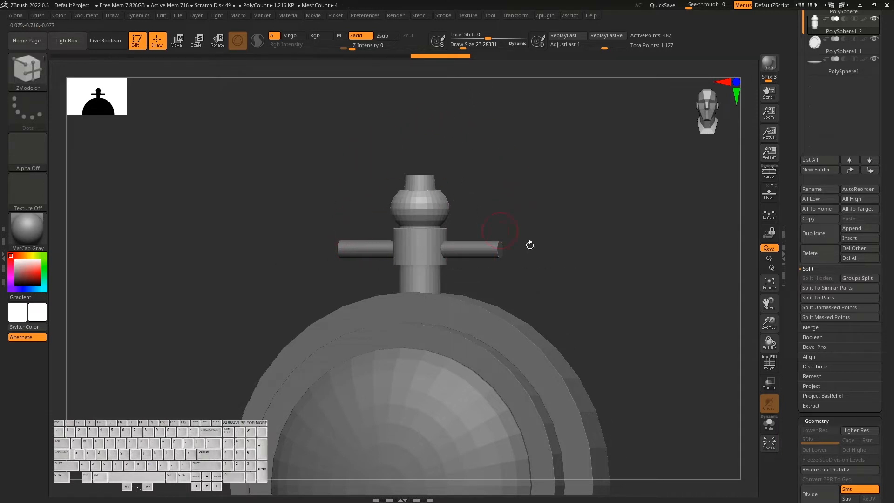
pyautogui.moveTo(638, 343)
pyautogui.mouseDown()
pyautogui.moveTo(638, 352)
pyautogui.moveTo(653, 346)
pyautogui.mouseUp()
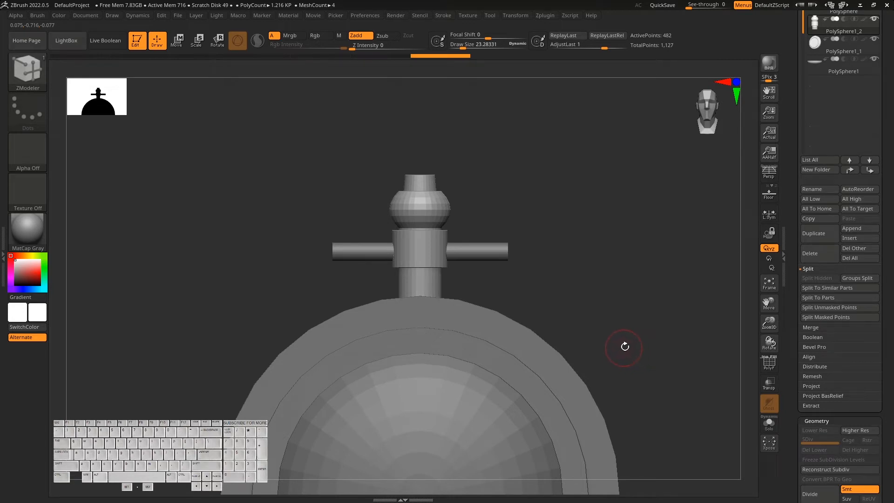
pyautogui.moveTo(620, 334); pyautogui.dragTo(175, 228)
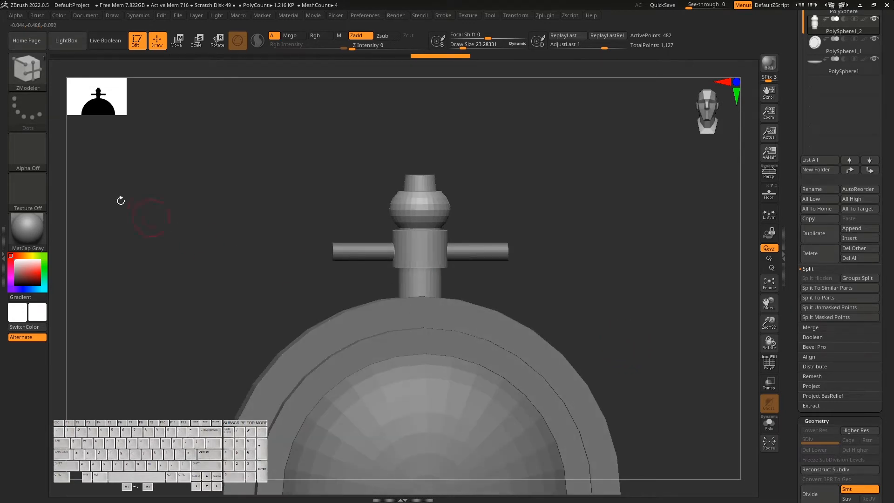
pyautogui.moveTo(570, 279); pyautogui.dragTo(732, 338)
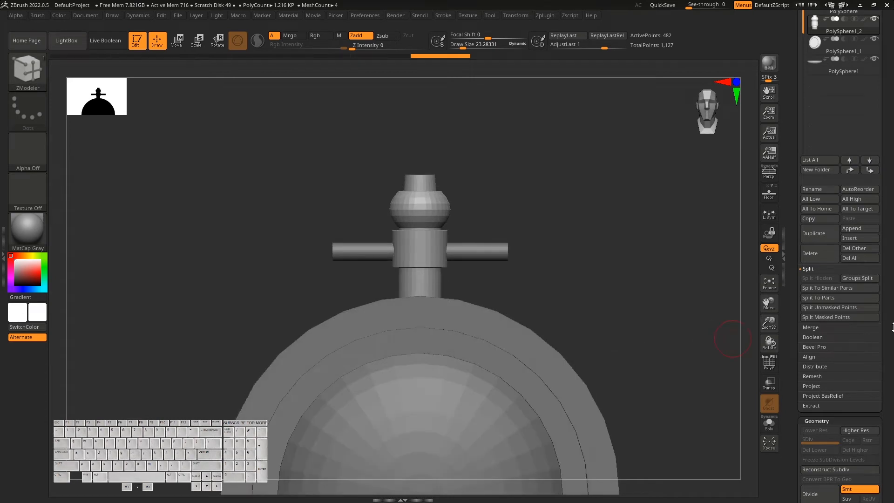
pyautogui.scroll(1, 889, 255)
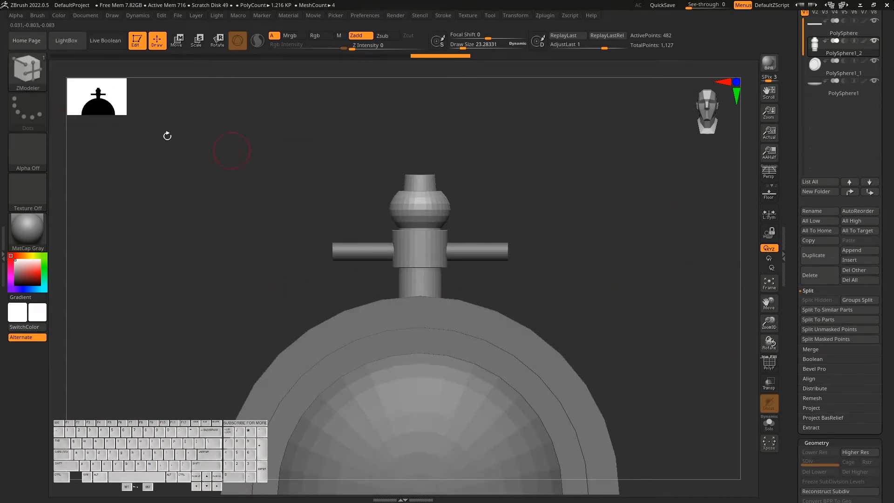
pyautogui.click(26, 73)
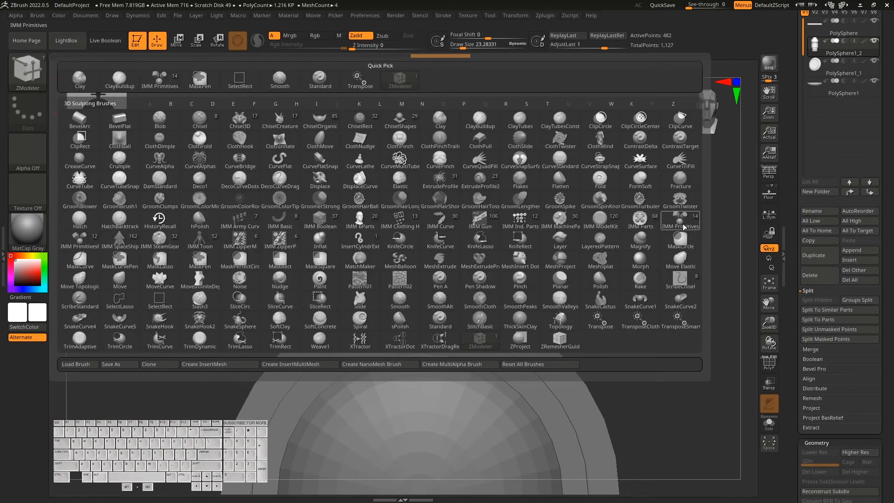
pyautogui.moveTo(684, 226)
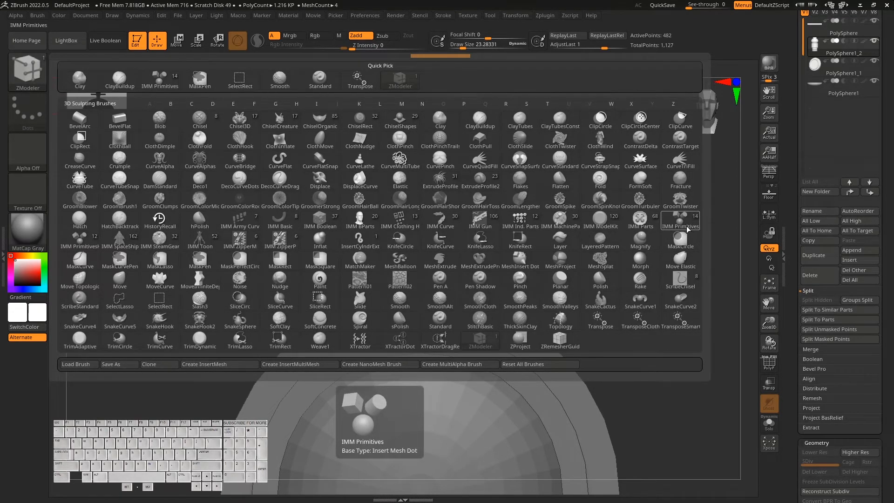
pyautogui.click(680, 221)
pyautogui.moveTo(640, 319)
pyautogui.mouseDown()
pyautogui.moveTo(634, 279)
pyautogui.moveTo(634, 315)
pyautogui.moveTo(630, 306)
pyautogui.mouseUp()
pyautogui.click(21, 76)
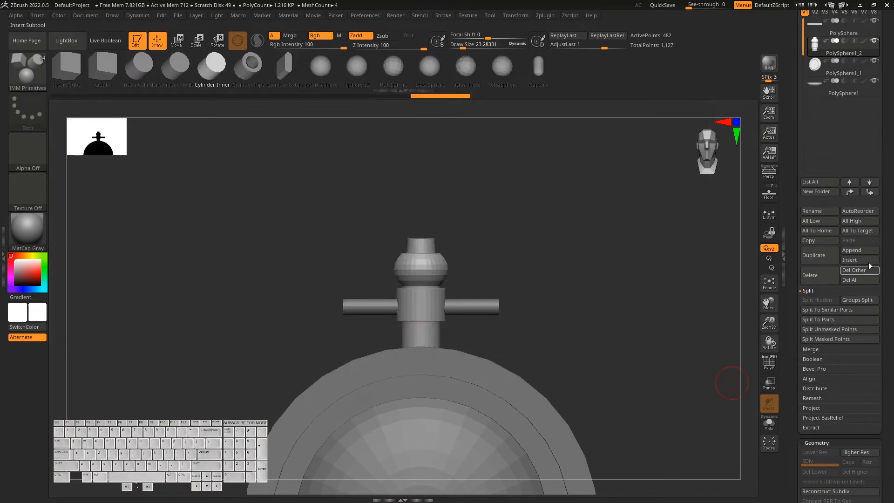
# Append a Ring3D primitive as a new subtool and make it the active subtool.
pyautogui.click(867, 252)
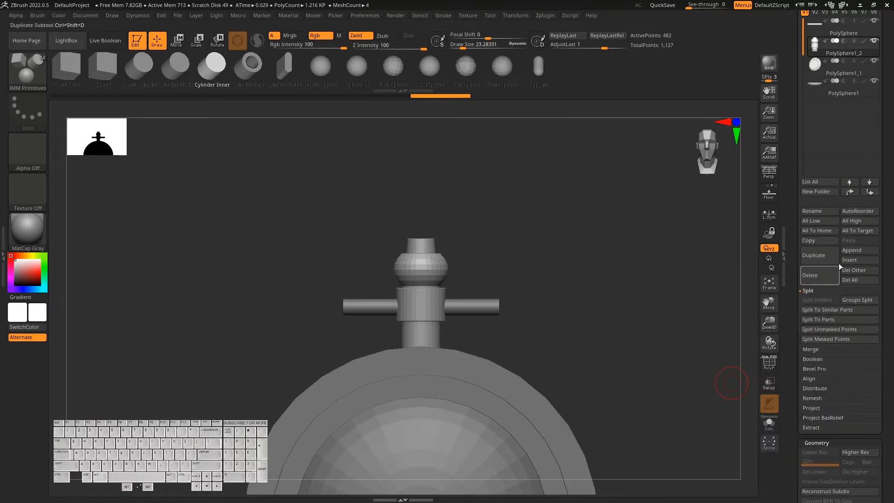
pyautogui.click(859, 250)
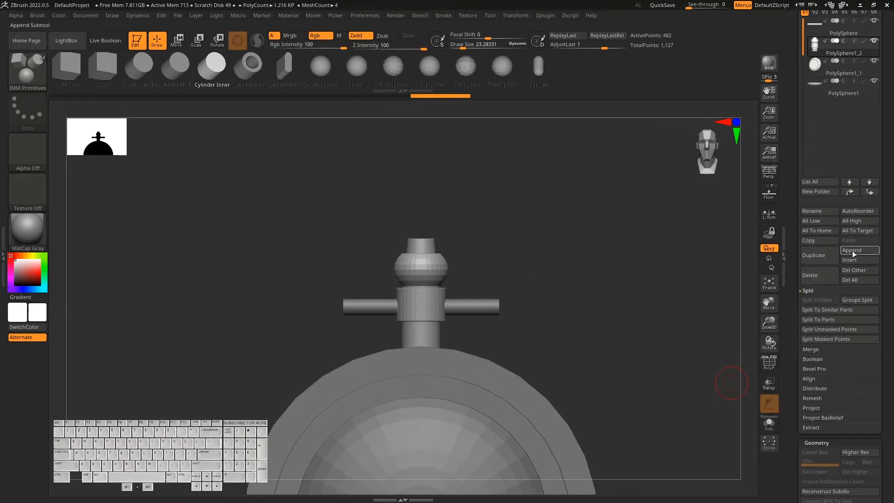
pyautogui.click(855, 251)
pyautogui.click(730, 304)
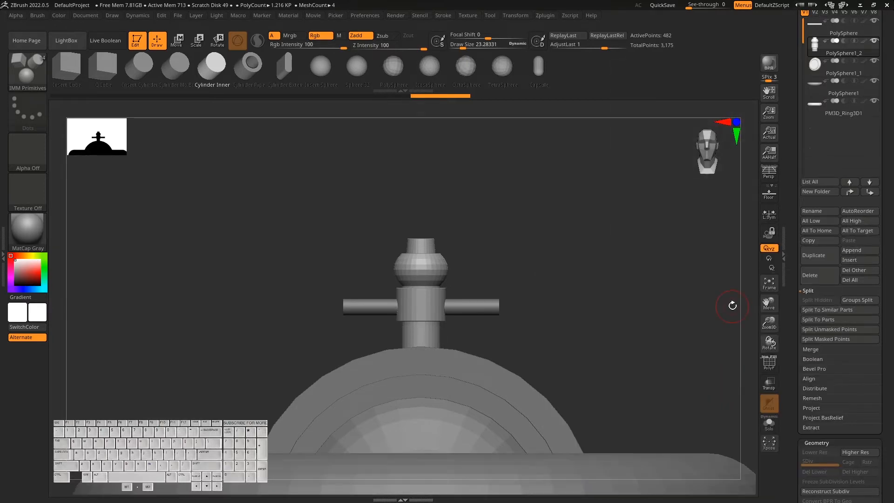
pyautogui.click(858, 115)
# Rotate the ring upright so its opening faces the front of the model.
pyautogui.keyDown('alt'); pyautogui.moveTo(696, 334); pyautogui.dragTo(650, 346); pyautogui.keyUp('alt')
pyautogui.press('w')
pyautogui.moveTo(659, 384); pyautogui.dragTo(535, 382)
pyautogui.moveTo(454, 331); pyautogui.dragTo(394, 292)
pyautogui.keyDown('shift'); pyautogui.moveTo(584, 385); pyautogui.dragTo(415, 234); pyautogui.keyUp('shift')
pyautogui.keyDown('alt'); pyautogui.moveTo(587, 253); pyautogui.dragTo(598, 389); pyautogui.keyUp('alt')
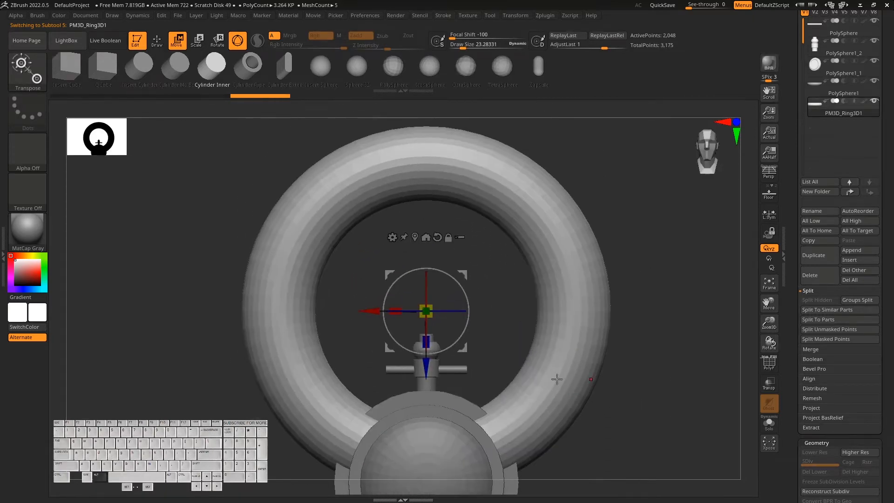
# Scale the ring down until it is only somewhat larger than the stem's knob.
pyautogui.moveTo(430, 318); pyautogui.dragTo(333, 248)
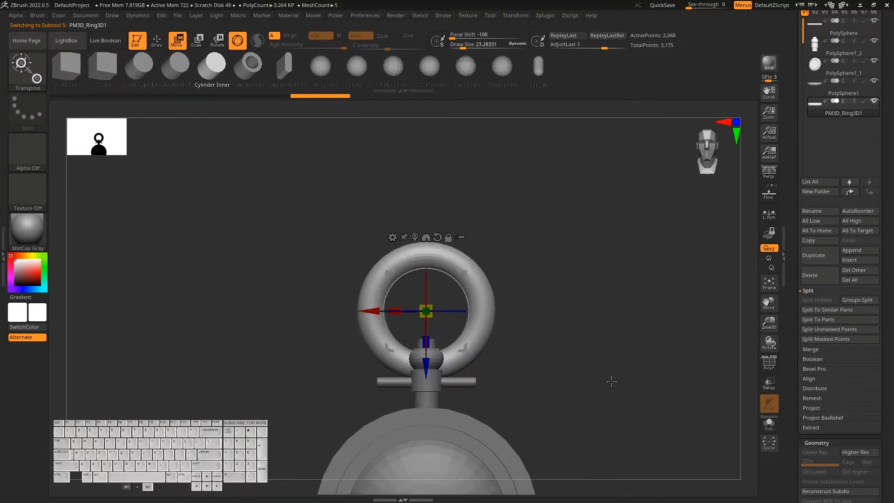
pyautogui.moveTo(430, 314); pyautogui.dragTo(381, 279)
pyautogui.keyDown('shift'); pyautogui.moveTo(642, 363); pyautogui.dragTo(557, 359); pyautogui.keyUp('shift')
# Choose the ZModeler brush and shift the ring in depth to line it up with the stem's centre.
pyautogui.click(21, 82)
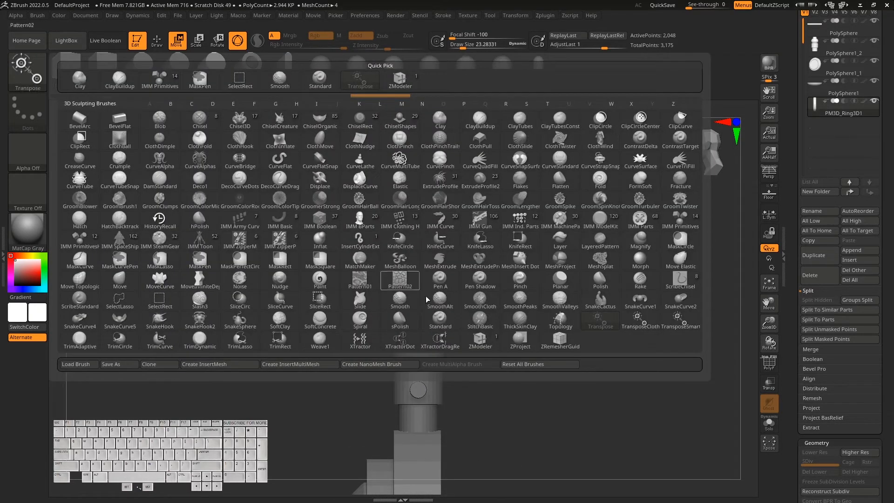
pyautogui.click(482, 346)
pyautogui.moveTo(578, 383)
pyautogui.mouseDown()
pyautogui.moveTo(609, 381)
pyautogui.moveTo(650, 397)
pyautogui.moveTo(571, 371)
pyautogui.mouseUp()
pyautogui.press('w')
pyautogui.moveTo(386, 253); pyautogui.dragTo(353, 253)
pyautogui.keyDown('shift'); pyautogui.moveTo(538, 342); pyautogui.dragTo(577, 349); pyautogui.keyUp('shift')
# Lower the ring along the stem so it surrounds the knob and collar.
pyautogui.moveTo(408, 309); pyautogui.dragTo(407, 385)
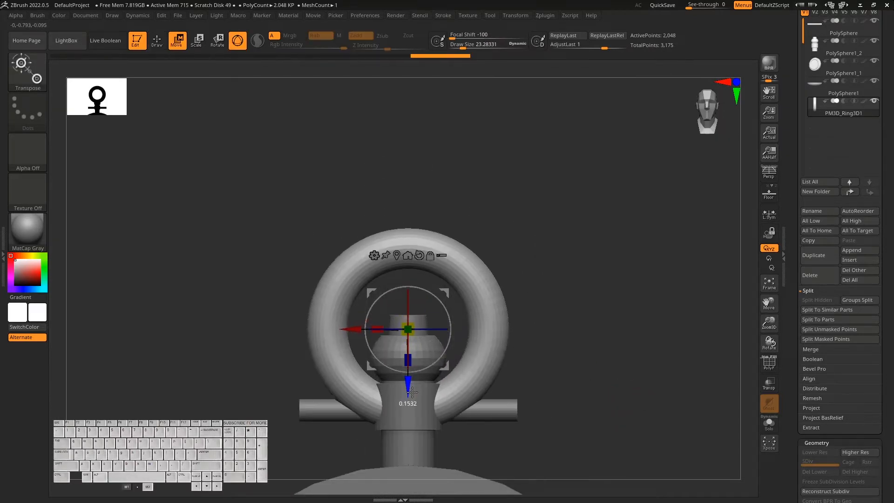
pyautogui.moveTo(594, 388); pyautogui.dragTo(591, 392)
pyautogui.moveTo(408, 386); pyautogui.dragTo(408, 428)
# Thin the ring's tube and lower the ring slightly so its sides cross the crossbar.
pyautogui.keyDown('alt'); pyautogui.moveTo(651, 431); pyautogui.dragTo(593, 407); pyautogui.keyUp('alt')
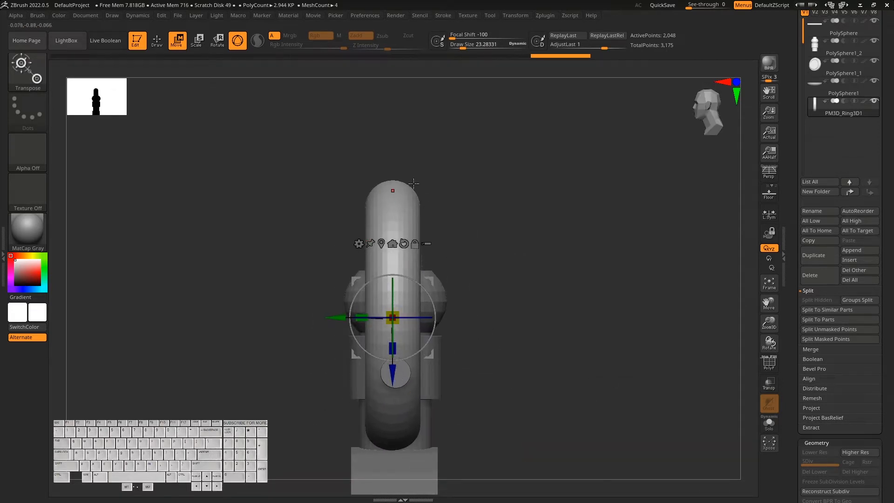
pyautogui.keyDown('shift'); pyautogui.moveTo(587, 365); pyautogui.dragTo(540, 344); pyautogui.keyUp('shift')
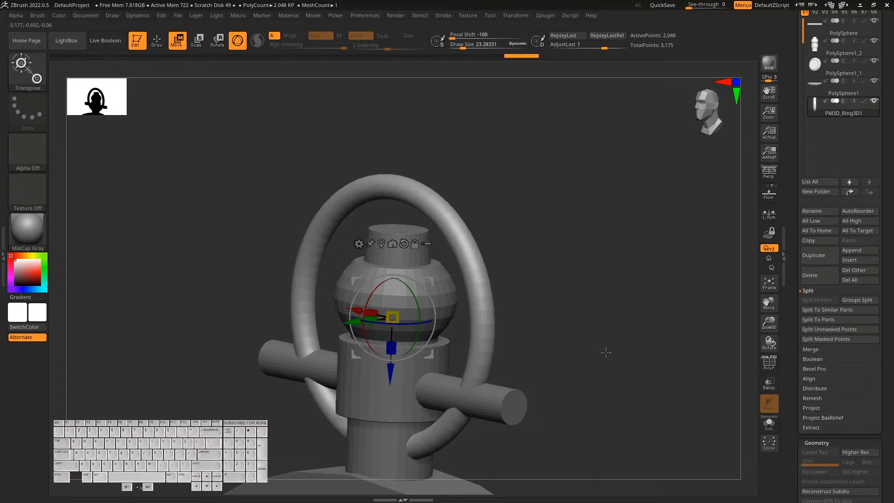
pyautogui.keyDown('shift'); pyautogui.moveTo(605, 353); pyautogui.dragTo(626, 349); pyautogui.keyUp('shift')
pyautogui.moveTo(392, 373); pyautogui.dragTo(395, 400)
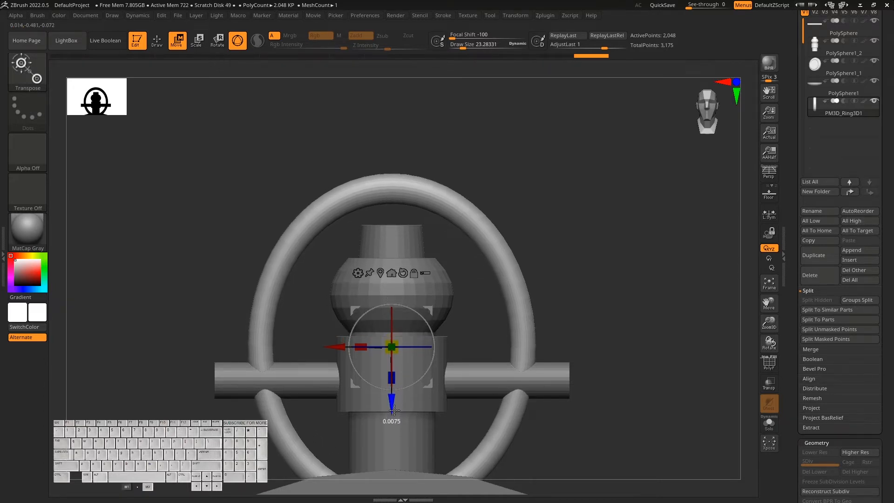
# Shift the ring slightly in depth to line it up with the crossbar's centre.
pyautogui.moveTo(549, 391); pyautogui.dragTo(527, 428)
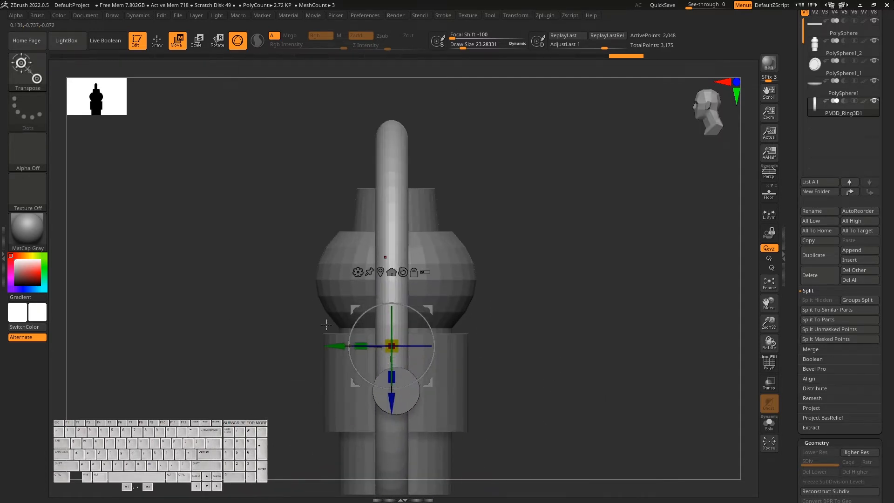
pyautogui.moveTo(331, 346); pyautogui.dragTo(337, 345)
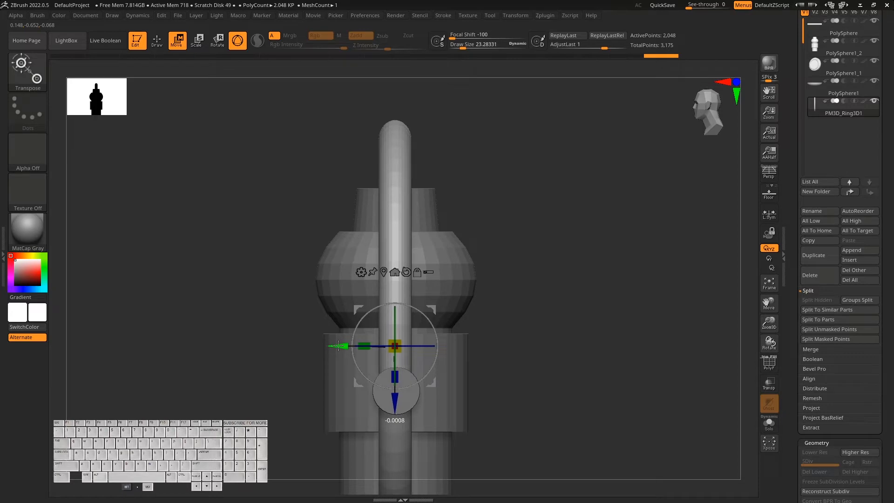
pyautogui.moveTo(560, 395); pyautogui.dragTo(672, 361)
pyautogui.moveTo(353, 303); pyautogui.dragTo(354, 308)
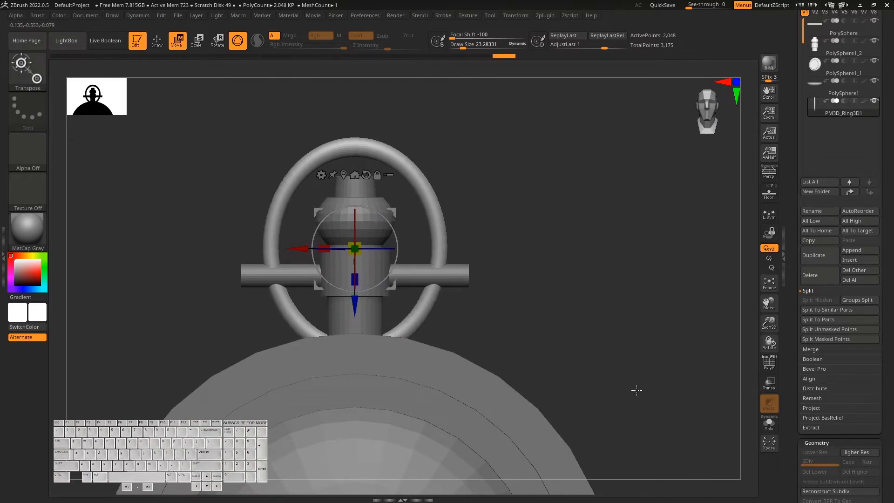
# Isolate the ring, display its wireframe, and mask its lower half to make it a separate polygroup.
pyautogui.click(769, 427)
pyautogui.hotkey('shift', 'f')
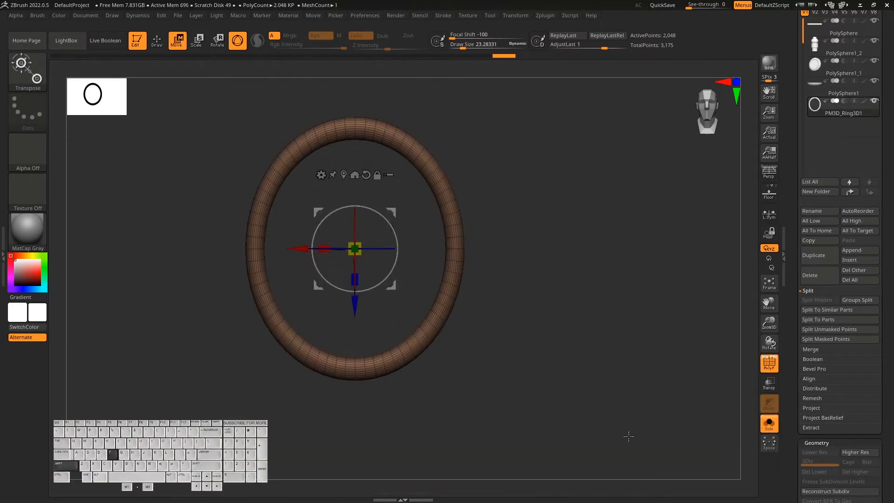
pyautogui.moveTo(556, 468)
pyautogui.keyDown('ctrl'); pyautogui.mouseDown()
pyautogui.moveTo(307, 358)
pyautogui.moveTo(152, 264)
pyautogui.mouseUp(); pyautogui.keyUp('ctrl')
pyautogui.hotkey('ctrl', 'w')
pyautogui.moveTo(557, 404)
pyautogui.mouseDown()
pyautogui.moveTo(573, 415)
pyautogui.moveTo(532, 409)
pyautogui.moveTo(595, 417)
pyautogui.moveTo(479, 418)
pyautogui.moveTo(470, 396)
pyautogui.mouseUp()
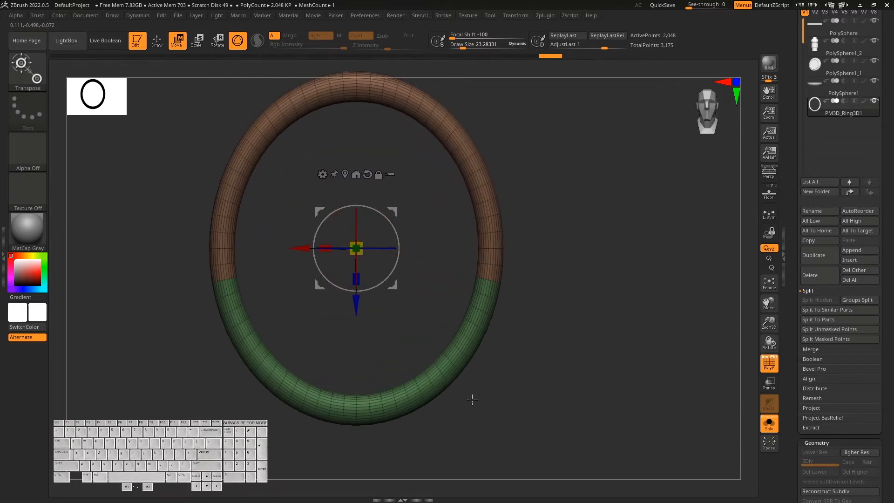
pyautogui.press('q')
pyautogui.hotkey('ctrl', 'shift')
pyautogui.keyDown('ctrl'); pyautogui.keyDown('shift'); pyautogui.click(456, 366); pyautogui.keyUp('shift'); pyautogui.keyUp('ctrl')
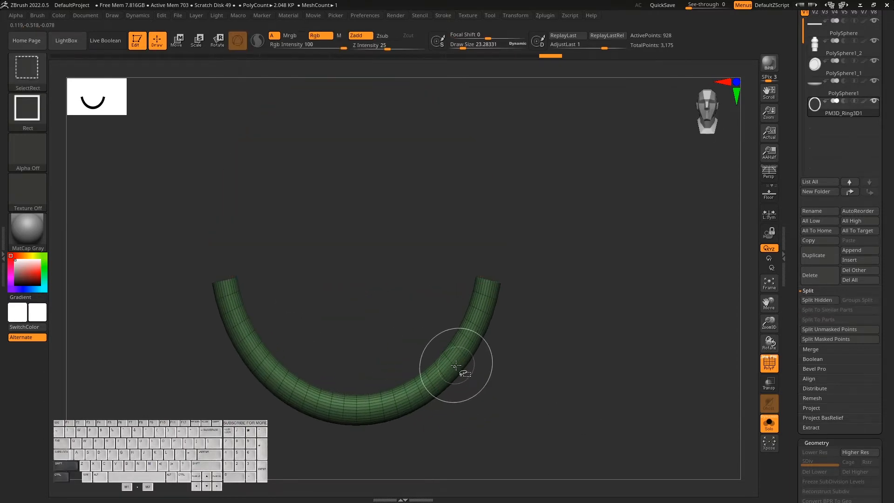
pyautogui.keyDown('ctrl'); pyautogui.keyDown('shift'); pyautogui.click(455, 368); pyautogui.keyUp('shift'); pyautogui.keyUp('ctrl')
pyautogui.moveTo(606, 368)
pyautogui.mouseDown()
pyautogui.moveTo(569, 373)
pyautogui.moveTo(607, 375)
pyautogui.moveTo(594, 373)
pyautogui.moveTo(611, 348)
pyautogui.moveTo(537, 376)
pyautogui.mouseUp()
pyautogui.keyDown('ctrl'); pyautogui.keyDown('shift'); pyautogui.click(594, 372); pyautogui.keyUp('shift'); pyautogui.keyUp('ctrl')
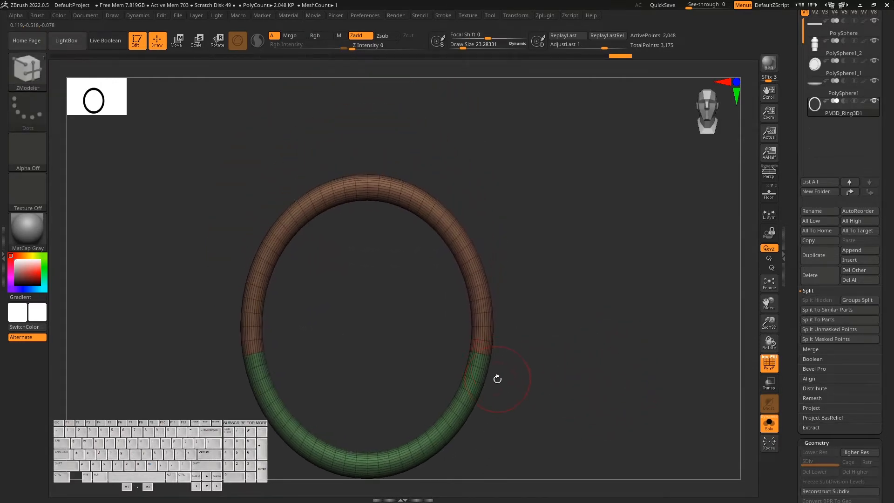
# Hide the ring's lower half, delete the hidden geometry, and reselect the ZModeler brush.
pyautogui.hotkey('ctrl', 'shift')
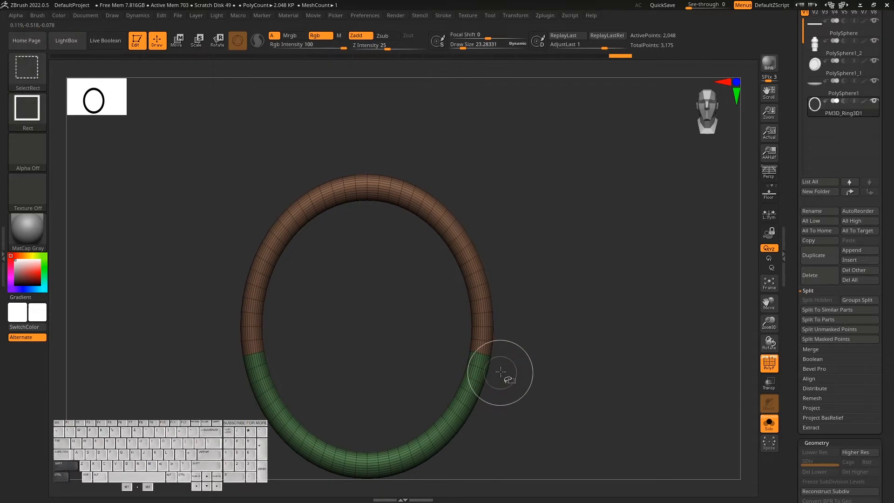
pyautogui.keyDown('ctrl'); pyautogui.keyDown('shift'); pyautogui.click(424, 200); pyautogui.keyUp('shift'); pyautogui.keyUp('ctrl')
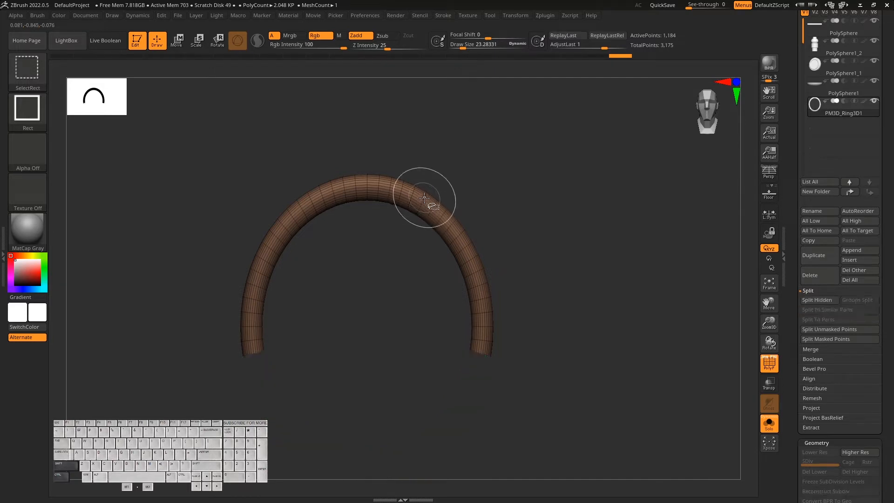
pyautogui.moveTo(521, 265); pyautogui.dragTo(735, 396)
pyautogui.moveTo(893, 445); pyautogui.dragTo(854, 315)
pyautogui.click(826, 350)
pyautogui.moveTo(666, 379)
pyautogui.keyDown('shift'); pyautogui.mouseDown()
pyautogui.moveTo(602, 389)
pyautogui.moveTo(618, 389)
pyautogui.moveTo(577, 335)
pyautogui.moveTo(584, 426)
pyautogui.moveTo(593, 410)
pyautogui.mouseUp(); pyautogui.keyUp('shift')
pyautogui.press('b')
pyautogui.press('z')
pyautogui.press('m')
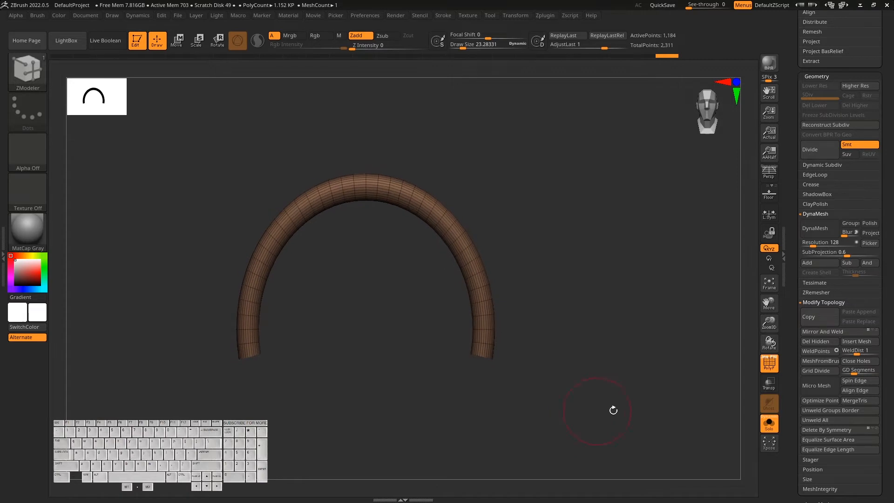
# Show all the parts again and lower the half ring so its ends meet the crossbar.
pyautogui.click(775, 425)
pyautogui.moveTo(684, 428)
pyautogui.mouseDown()
pyautogui.moveTo(628, 423)
pyautogui.moveTo(656, 422)
pyautogui.moveTo(646, 446)
pyautogui.moveTo(627, 407)
pyautogui.moveTo(509, 410)
pyautogui.moveTo(105, 331)
pyautogui.mouseUp()
pyautogui.press('w')
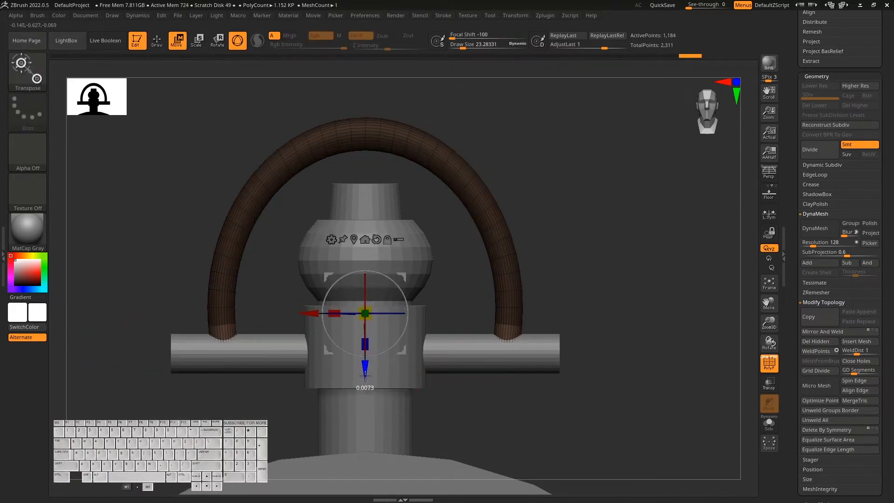
pyautogui.press('q')
pyautogui.press('ctrl')
pyautogui.moveTo(693, 392); pyautogui.dragTo(561, 389)
pyautogui.hotkey('shift', 'f')
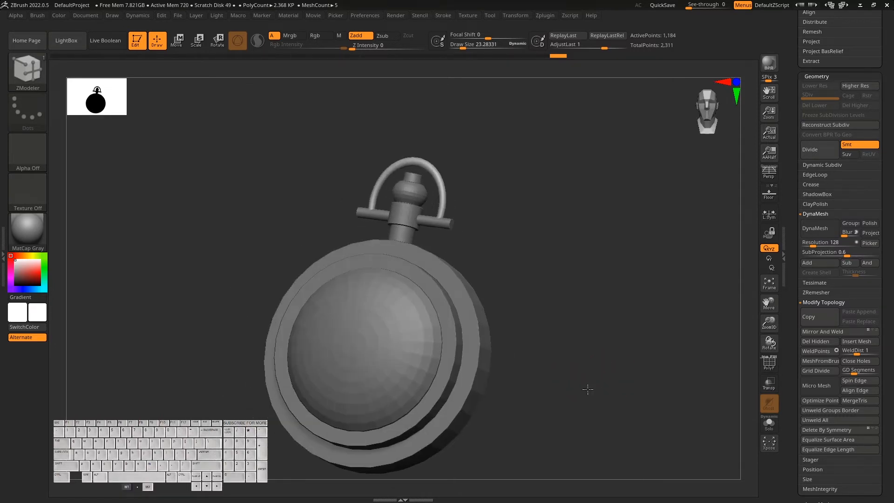
# Turn on dynamic subdivision for the half ring and raise its smooth subdivision level.
pyautogui.keyDown('alt'); pyautogui.moveTo(561, 323); pyautogui.dragTo(592, 391); pyautogui.keyUp('alt')
pyautogui.hotkey('shift', 'f')
pyautogui.scroll(10, 840, 326)
pyautogui.scroll(-10, 890, 326)
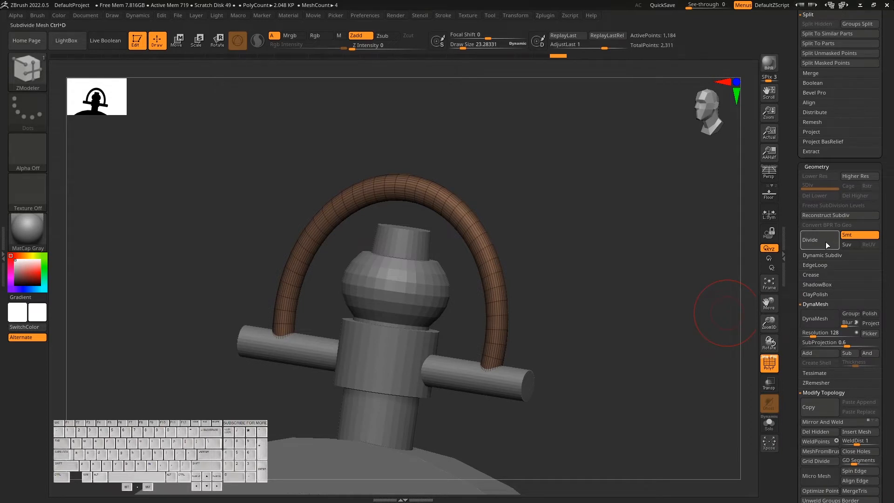
pyautogui.press('shift')
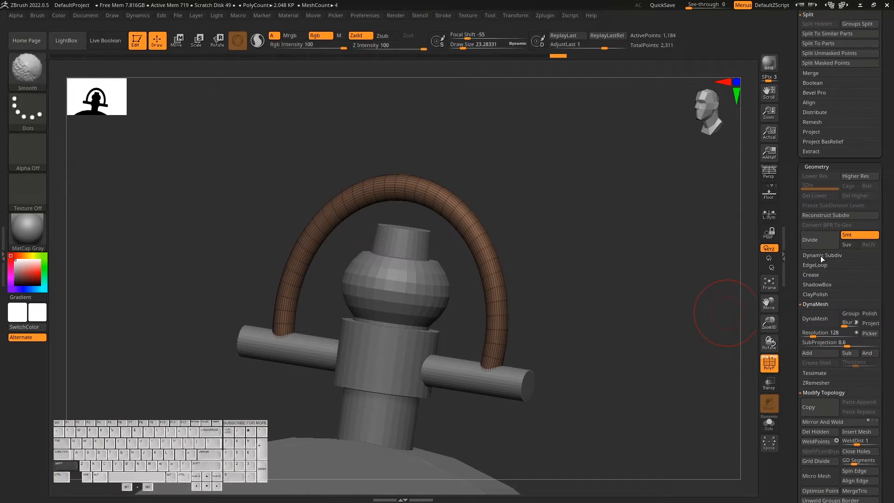
pyautogui.click(820, 254)
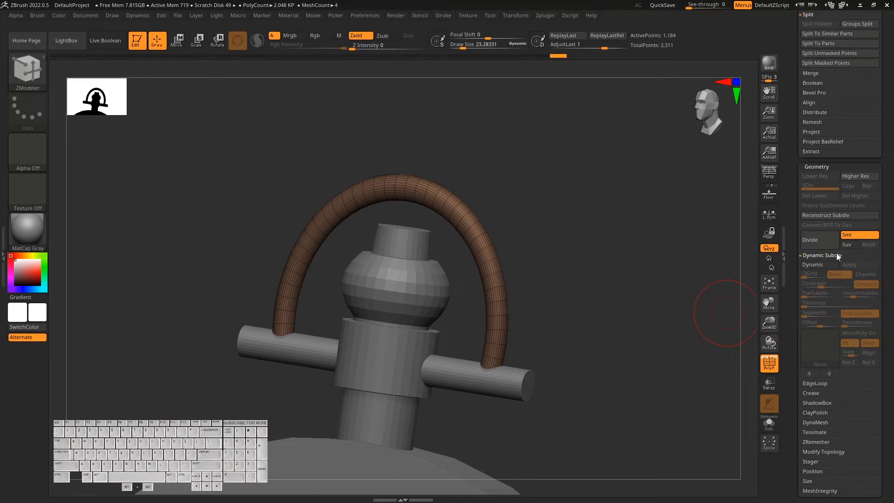
pyautogui.click(823, 265)
pyautogui.press('shift')
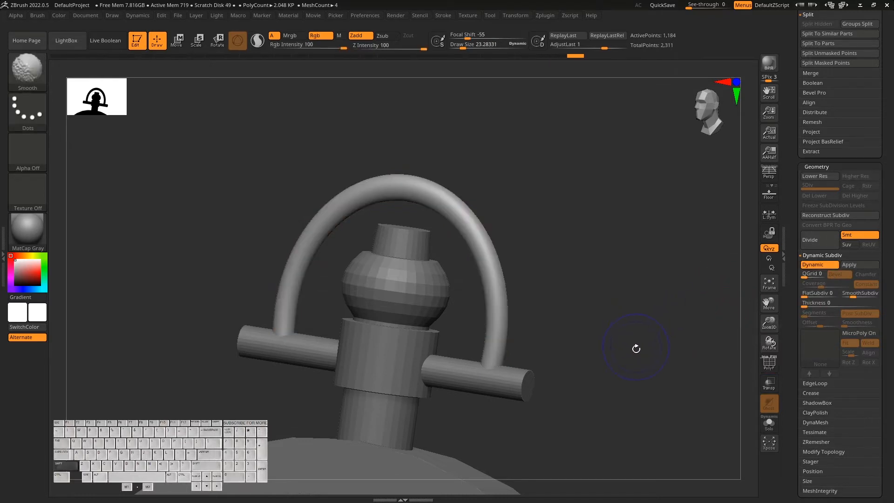
pyautogui.hotkey('shift', 'f')
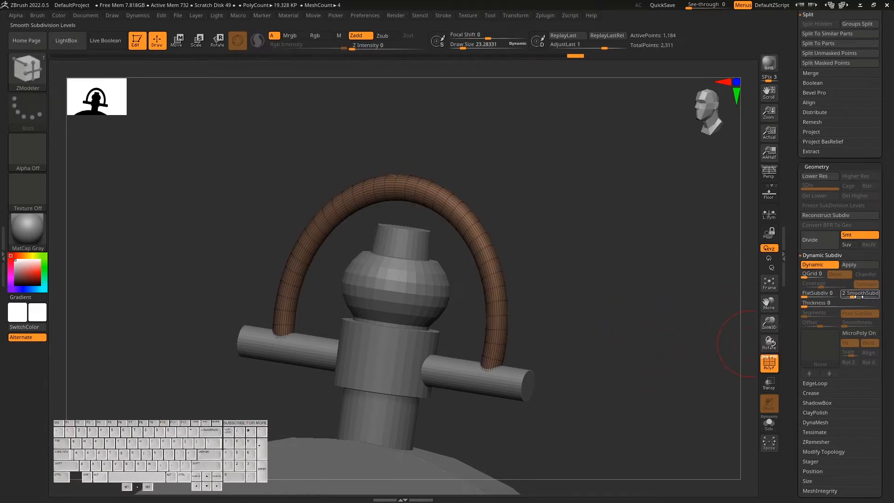
pyautogui.moveTo(857, 296); pyautogui.dragTo(858, 296)
# Set the half ring's crease level to 2 and apply its dynamic subdivision as real geometry.
pyautogui.click(810, 393)
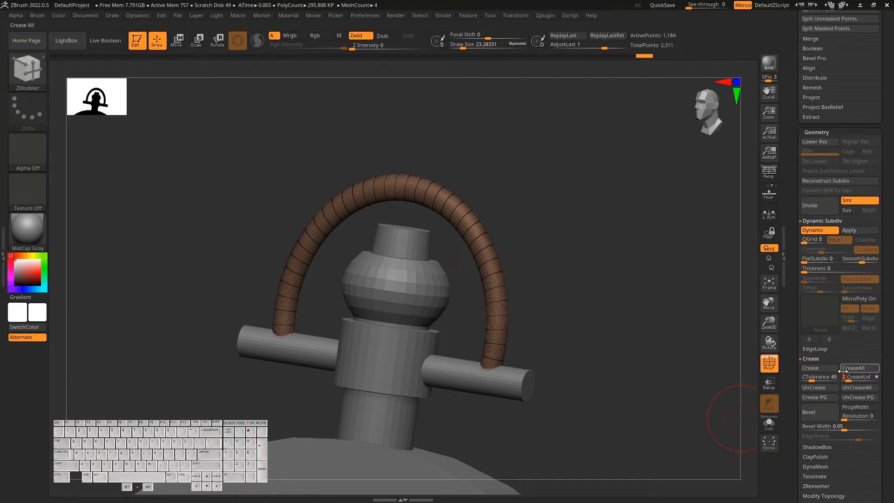
pyautogui.moveTo(624, 382)
pyautogui.mouseDown()
pyautogui.moveTo(608, 385)
pyautogui.moveTo(610, 369)
pyautogui.moveTo(582, 392)
pyautogui.moveTo(605, 396)
pyautogui.mouseUp()
pyautogui.moveTo(614, 397); pyautogui.dragTo(728, 386)
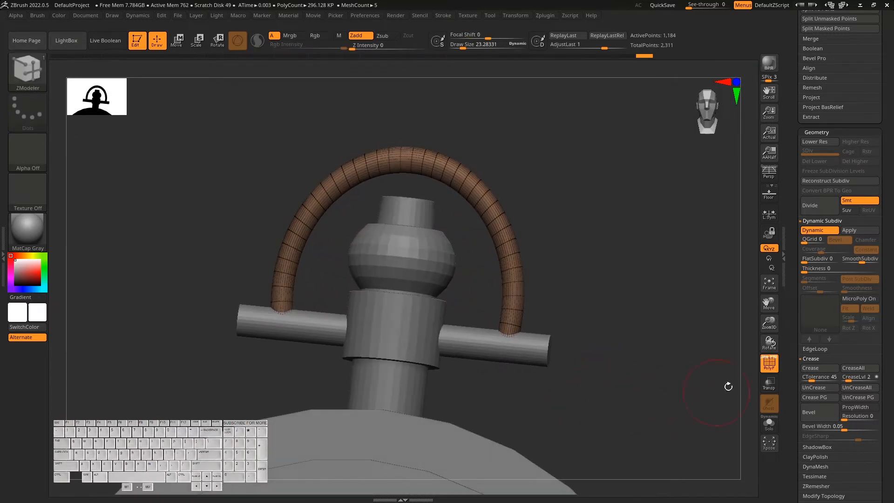
pyautogui.click(867, 231)
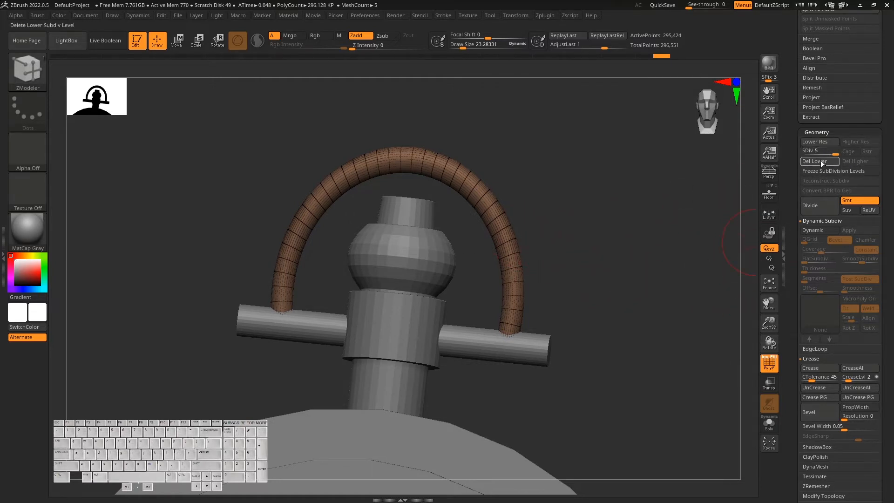
# Compare the half ring at its lowest and highest subdivision levels, ending at level 5.
pyautogui.moveTo(817, 153); pyautogui.dragTo(803, 153)
pyautogui.moveTo(618, 295); pyautogui.dragTo(611, 337)
pyautogui.hotkey('shift', 'f')
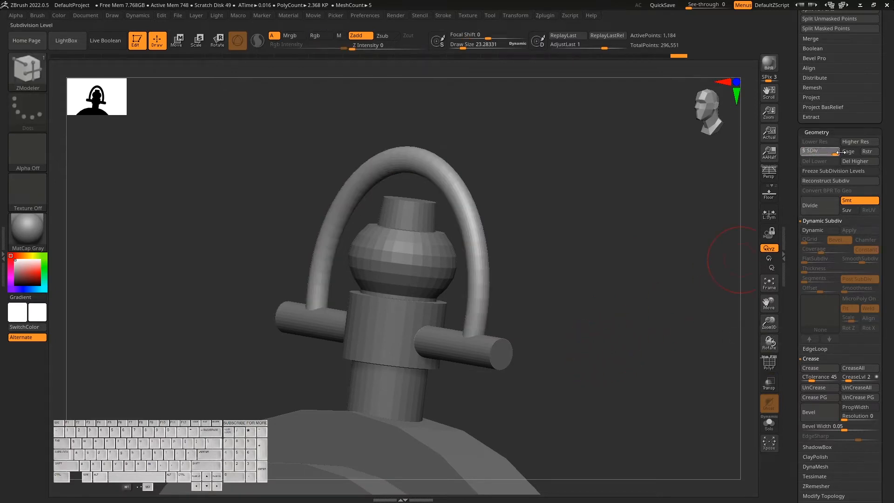
pyautogui.moveTo(846, 152); pyautogui.dragTo(846, 152)
pyautogui.moveTo(590, 373); pyautogui.dragTo(619, 313)
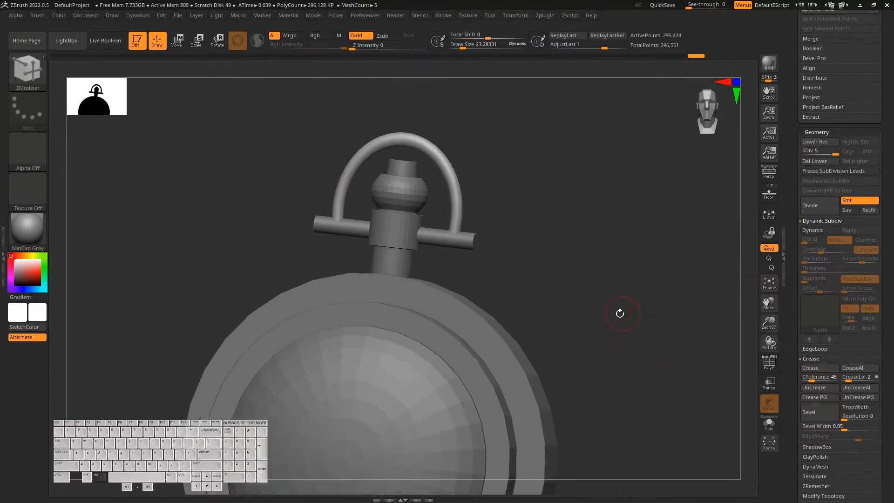
# Change the model's material to BasicMaterial.
pyautogui.click(18, 227)
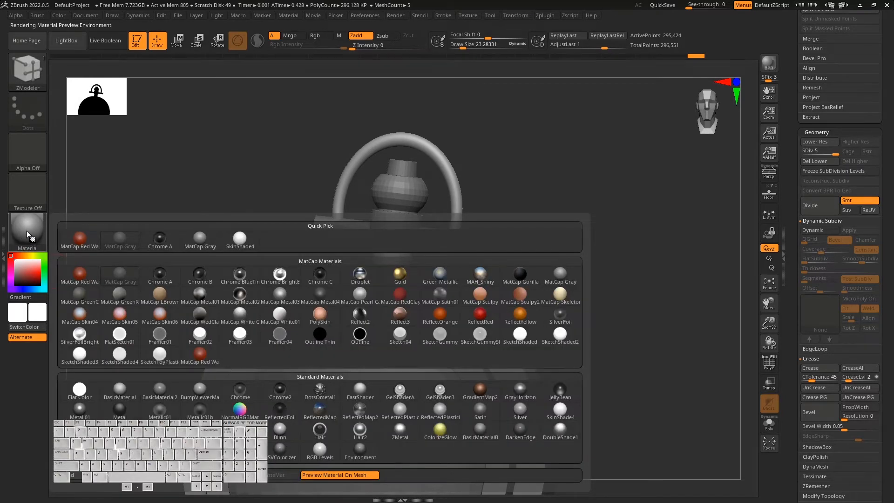
pyautogui.click(118, 394)
pyautogui.moveTo(602, 343); pyautogui.dragTo(651, 361)
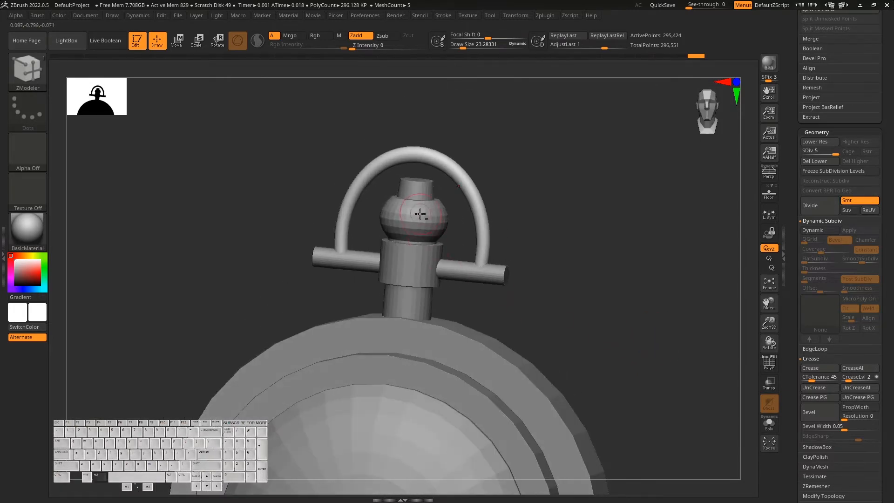
# Select the stem and turn on dynamic subdivision for it.
pyautogui.keyDown('alt'); pyautogui.click(421, 213); pyautogui.keyUp('alt')
pyautogui.scroll(10, 884, 310)
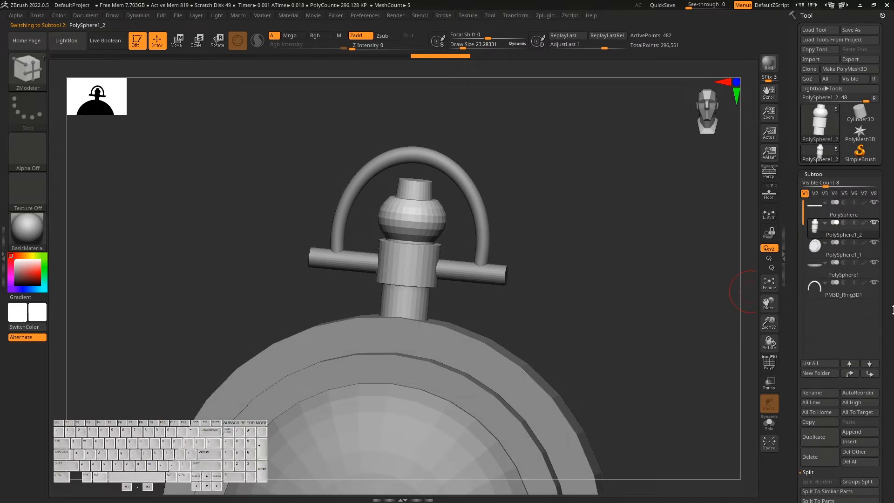
pyautogui.moveTo(892, 373); pyautogui.dragTo(880, 259)
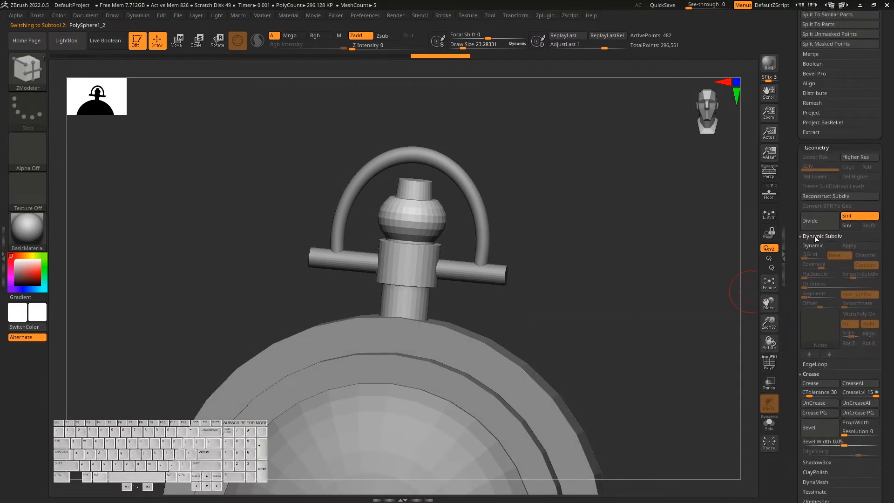
pyautogui.click(824, 244)
pyautogui.keyDown('alt'); pyautogui.moveTo(638, 325); pyautogui.dragTo(705, 369); pyautogui.keyUp('alt')
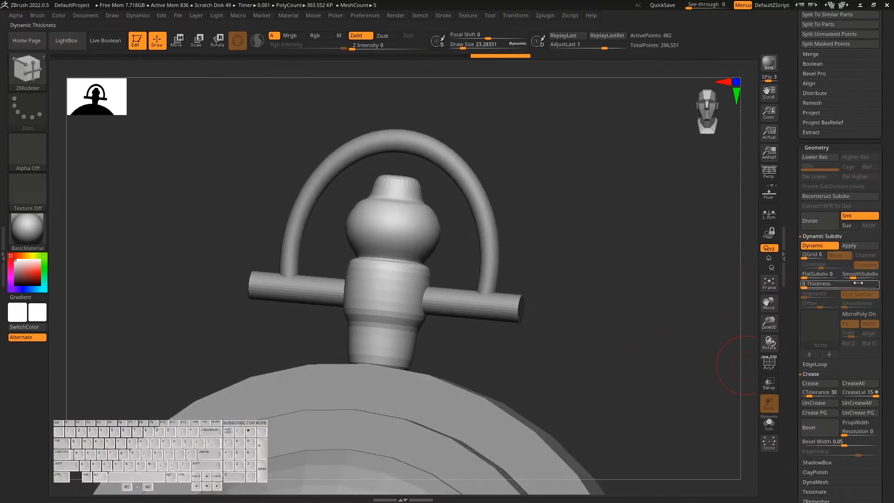
# Crease the stem's edges with a tolerance of 30 and set its smooth subdivision to 4.
pyautogui.click(825, 386)
pyautogui.moveTo(626, 372)
pyautogui.mouseDown()
pyautogui.moveTo(627, 408)
pyautogui.moveTo(630, 368)
pyautogui.moveTo(664, 365)
pyautogui.moveTo(629, 375)
pyautogui.mouseUp()
pyautogui.hotkey('shift', 'f')
pyautogui.hotkey('shift', 'f')
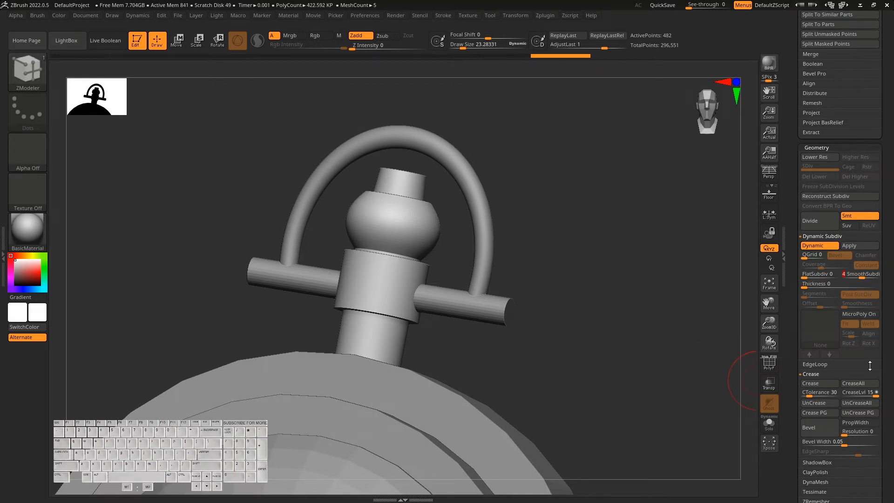
# Set the stem's crease level to 3 to soften its sharp edges.
pyautogui.click(852, 396)
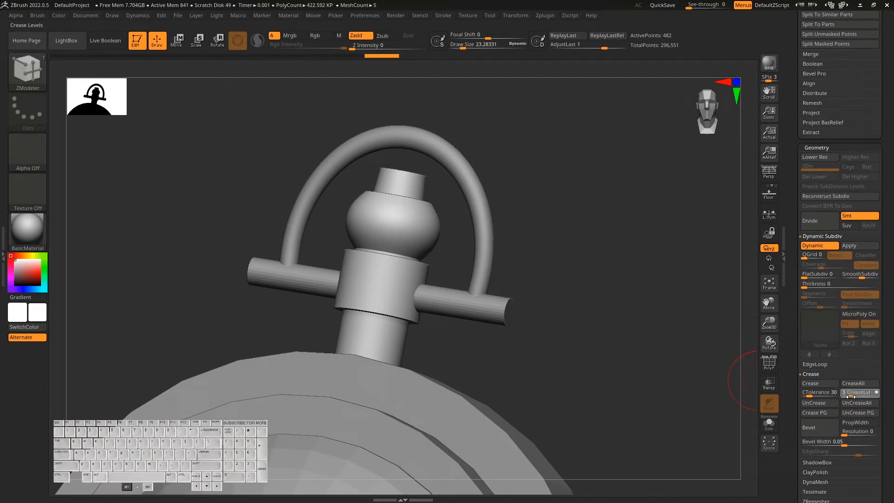
pyautogui.moveTo(652, 393); pyautogui.dragTo(631, 328)
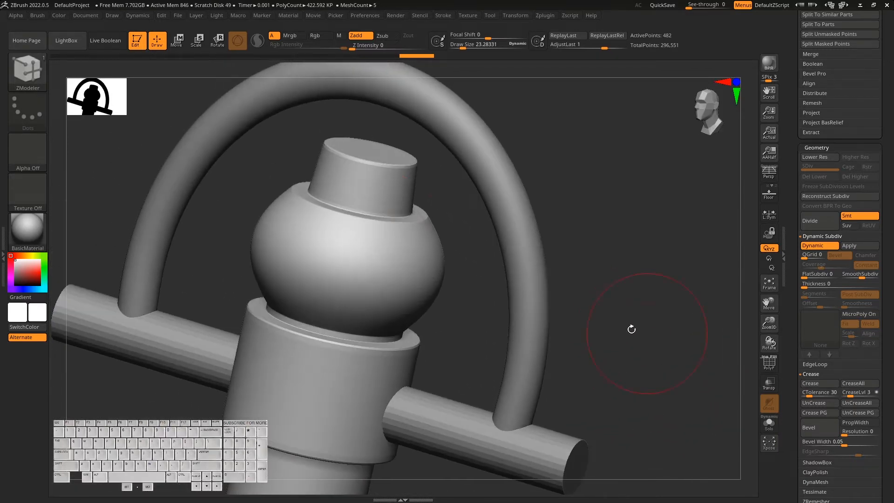
pyautogui.keyDown('alt'); pyautogui.moveTo(674, 364); pyautogui.dragTo(552, 335); pyautogui.keyUp('alt')
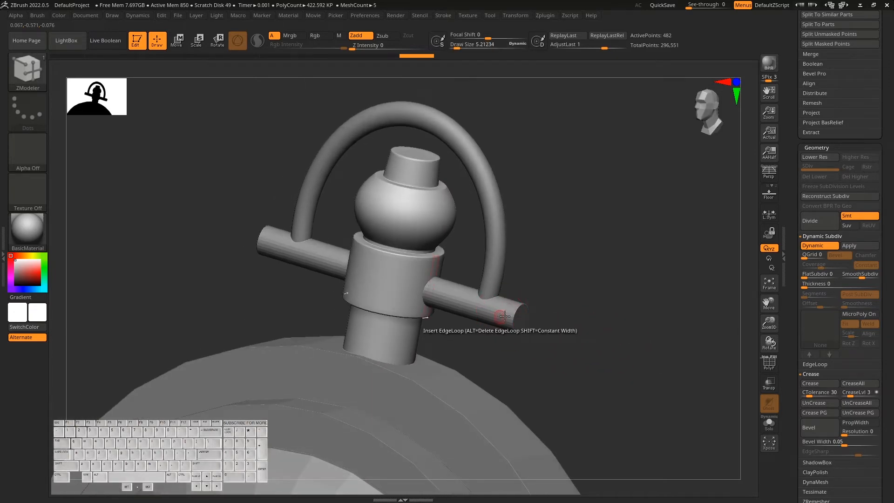
# Select the crossbar and turn on dynamic subdivision with a smooth subdivision of 4.
pyautogui.scroll(1, 892, 156)
pyautogui.scroll(5, 891, 156)
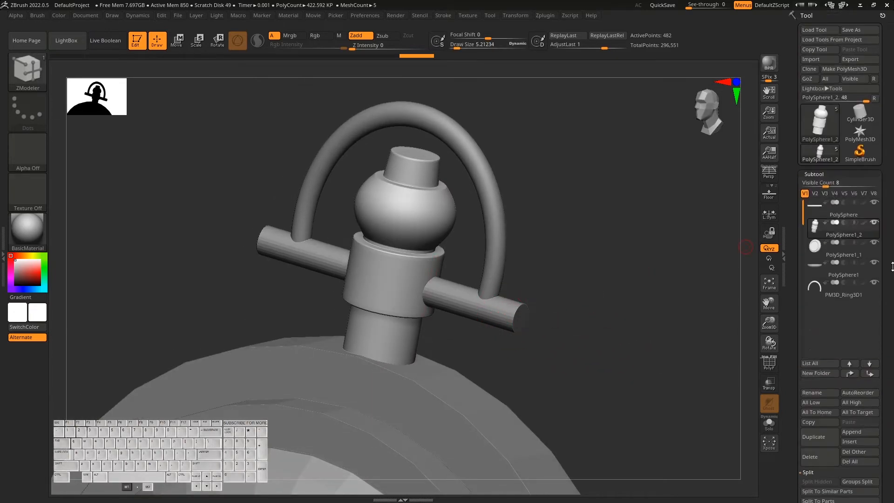
pyautogui.click(844, 216)
pyautogui.keyDown('alt'); pyautogui.moveTo(634, 361); pyautogui.dragTo(742, 340); pyautogui.keyUp('alt')
pyautogui.scroll(-2, 891, 398)
pyautogui.scroll(-8, 891, 398)
pyautogui.click(818, 356)
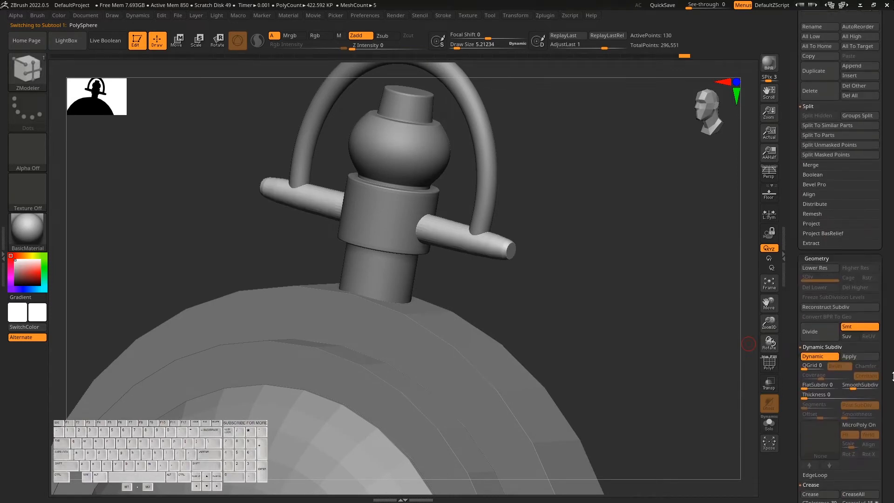
pyautogui.scroll(-1, 851, 343)
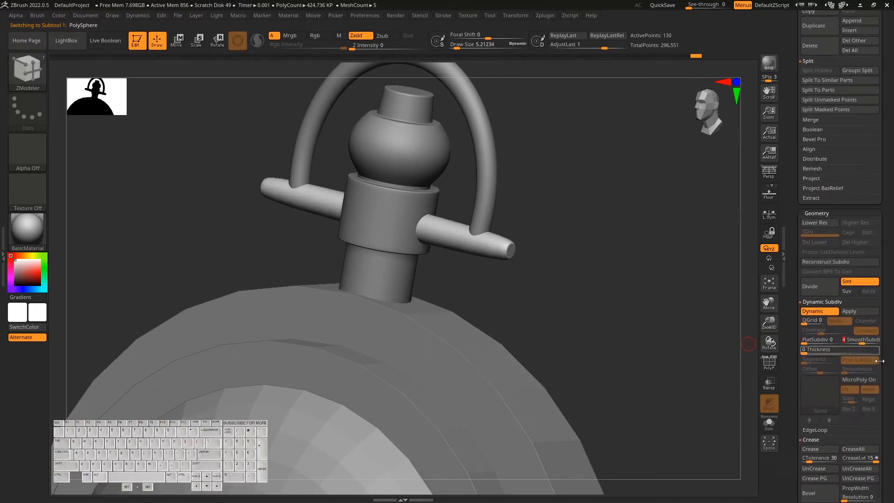
pyautogui.scroll(-2, 879, 361)
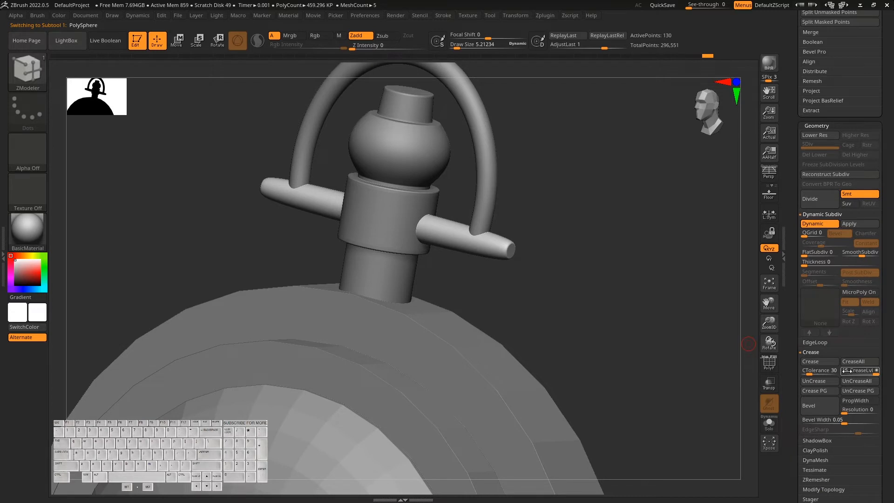
# Crease the crossbar's edges with a tolerance of 30.
pyautogui.click(825, 362)
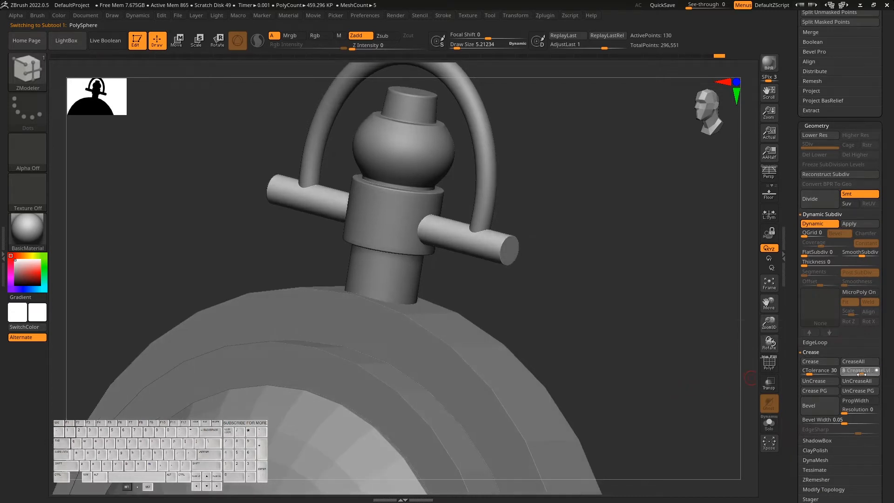
pyautogui.moveTo(624, 389); pyautogui.dragTo(630, 365)
# Select the stepped case body and display its polyframe, facing the flat back.
pyautogui.keyDown('alt'); pyautogui.click(511, 354); pyautogui.keyUp('alt')
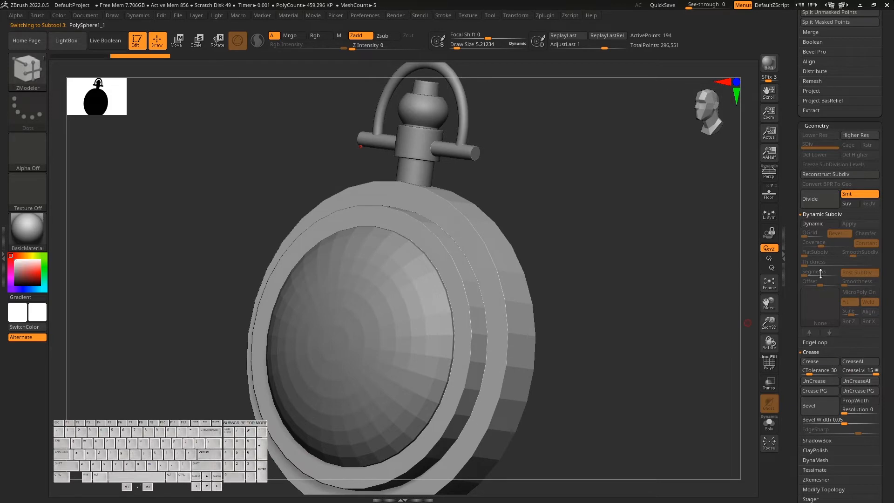
pyautogui.scroll(10, 880, 307)
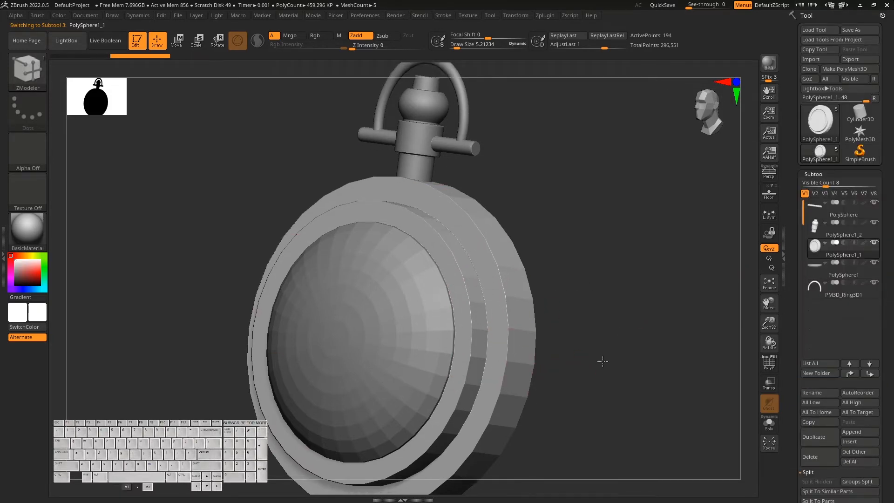
pyautogui.moveTo(598, 363); pyautogui.dragTo(606, 371)
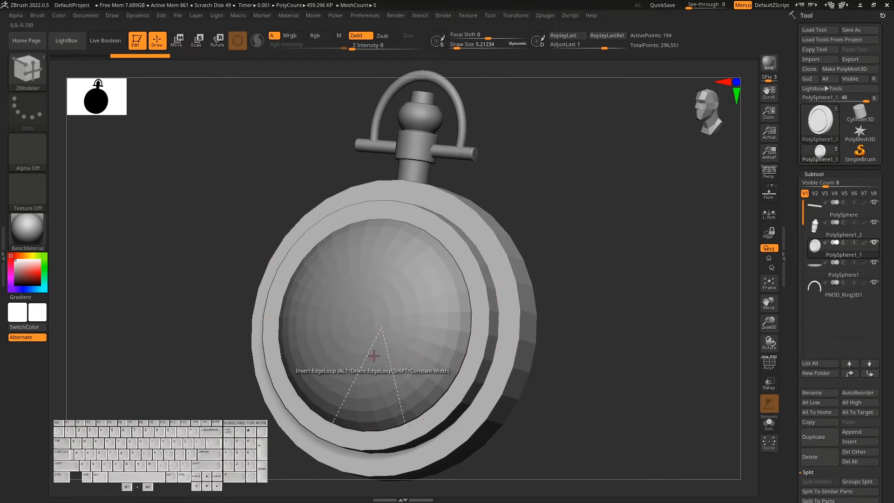
pyautogui.moveTo(601, 368); pyautogui.dragTo(624, 381)
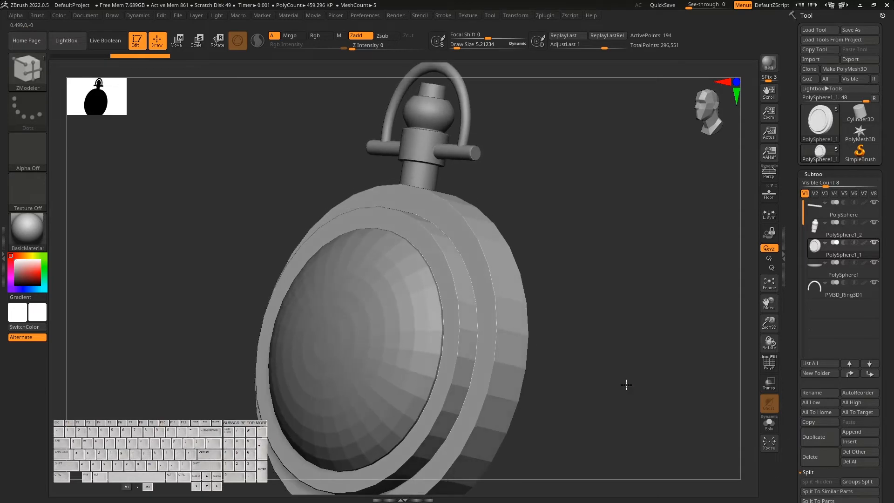
pyautogui.keyDown('alt'); pyautogui.click(381, 338); pyautogui.keyUp('alt')
pyautogui.moveTo(590, 356)
pyautogui.mouseDown()
pyautogui.moveTo(630, 358)
pyautogui.moveTo(493, 366)
pyautogui.moveTo(629, 389)
pyautogui.moveTo(513, 342)
pyautogui.moveTo(641, 360)
pyautogui.moveTo(599, 334)
pyautogui.moveTo(596, 375)
pyautogui.moveTo(610, 370)
pyautogui.moveTo(198, 362)
pyautogui.mouseUp()
pyautogui.hotkey('shift', 'f')
pyautogui.keyDown('alt'); pyautogui.click(497, 325); pyautogui.keyUp('alt')
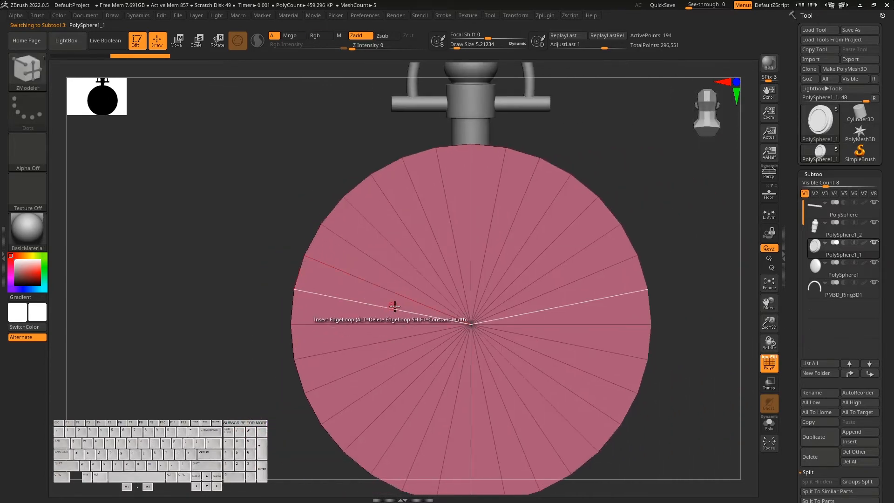
# Insert two concentric edge loops on the case's flat back face, one towards the rim and one near the centre.
pyautogui.click(349, 303)
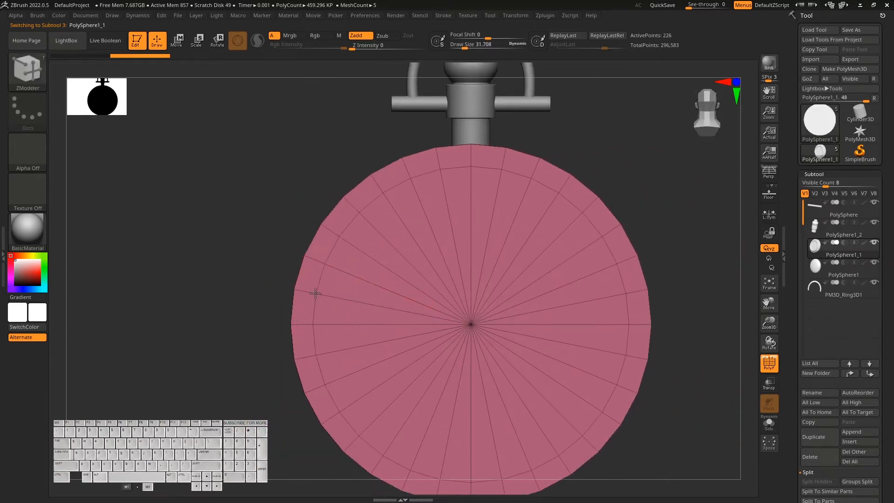
pyautogui.click(328, 293)
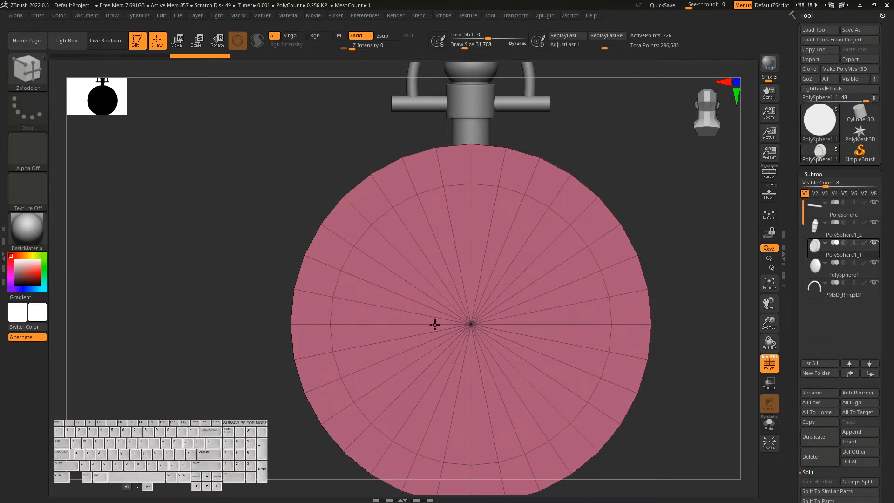
pyautogui.moveTo(291, 361); pyautogui.dragTo(558, 344)
pyautogui.click(421, 293)
# Insert supporting edge loops around the case's outer side wall, close to its front and back edges.
pyautogui.moveTo(543, 315); pyautogui.dragTo(442, 291)
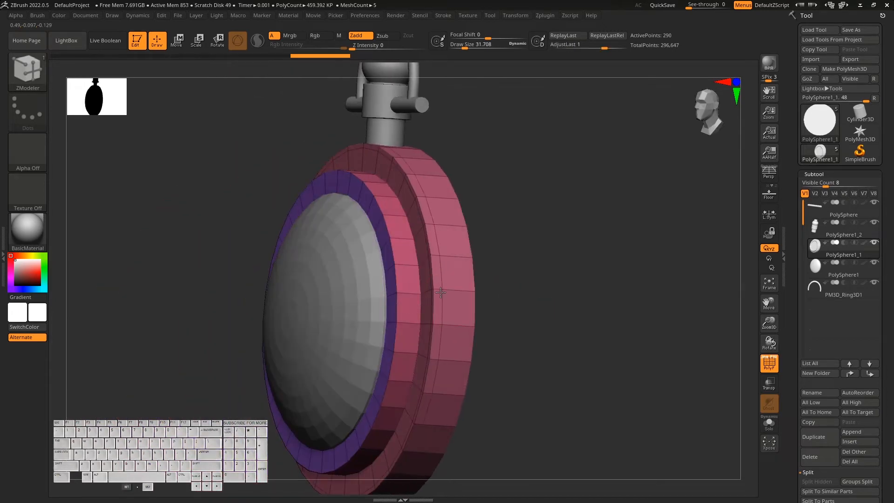
pyautogui.moveTo(598, 305); pyautogui.dragTo(528, 309)
pyautogui.moveTo(664, 339); pyautogui.dragTo(631, 343)
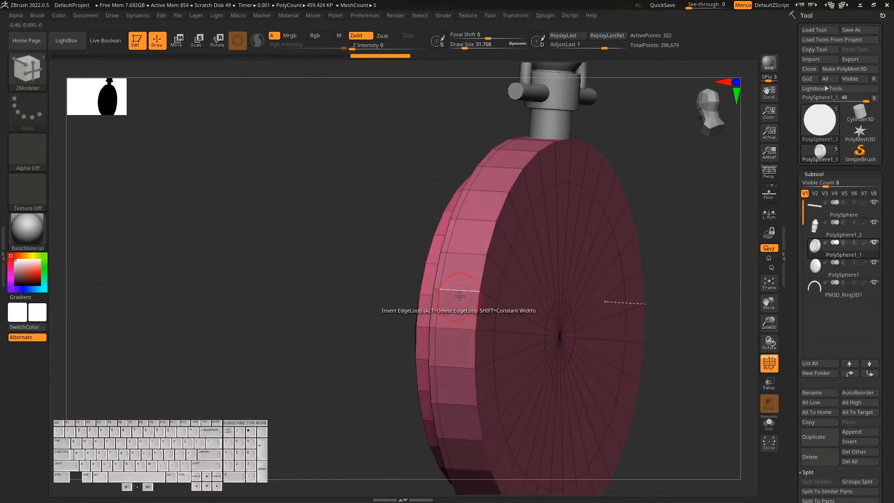
pyautogui.moveTo(354, 338); pyautogui.dragTo(583, 372)
# Insert supporting edge loops on the case's front ledge, the raised step's wall and the purple front ring.
pyautogui.moveTo(528, 307); pyautogui.dragTo(470, 318)
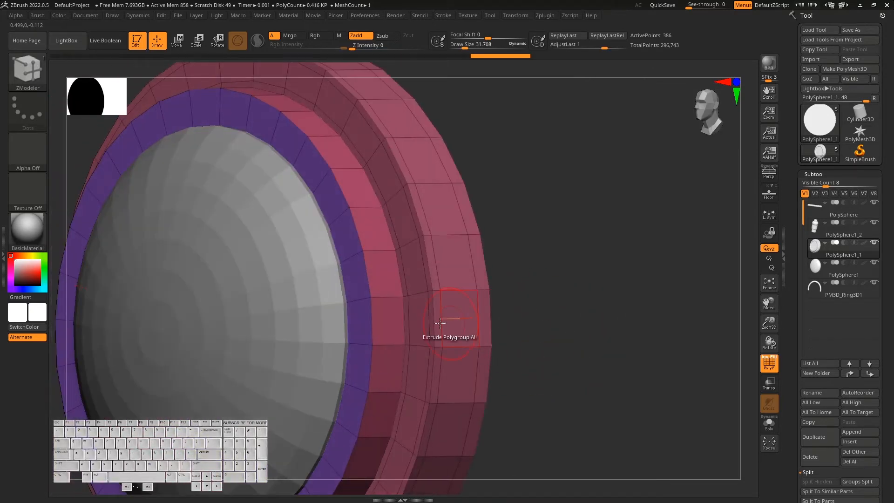
pyautogui.moveTo(399, 301)
pyautogui.mouseDown()
pyautogui.moveTo(534, 301)
pyautogui.moveTo(394, 311)
pyautogui.mouseUp()
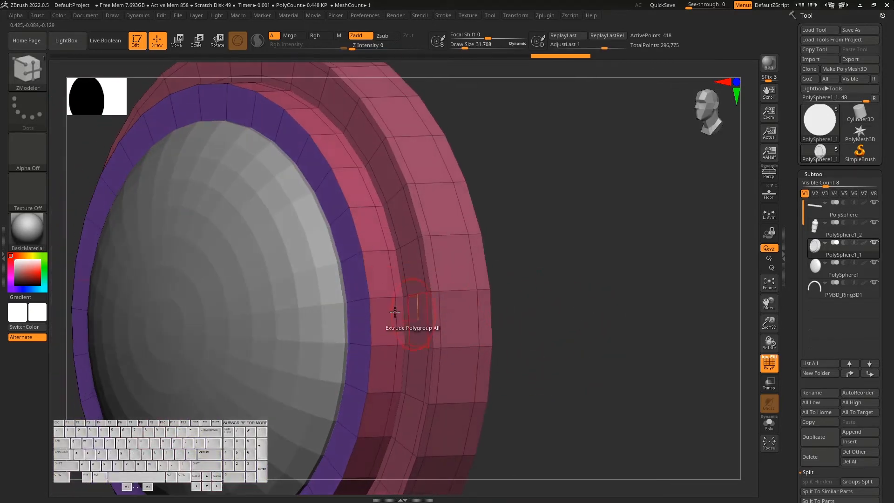
pyautogui.moveTo(503, 316); pyautogui.dragTo(576, 330)
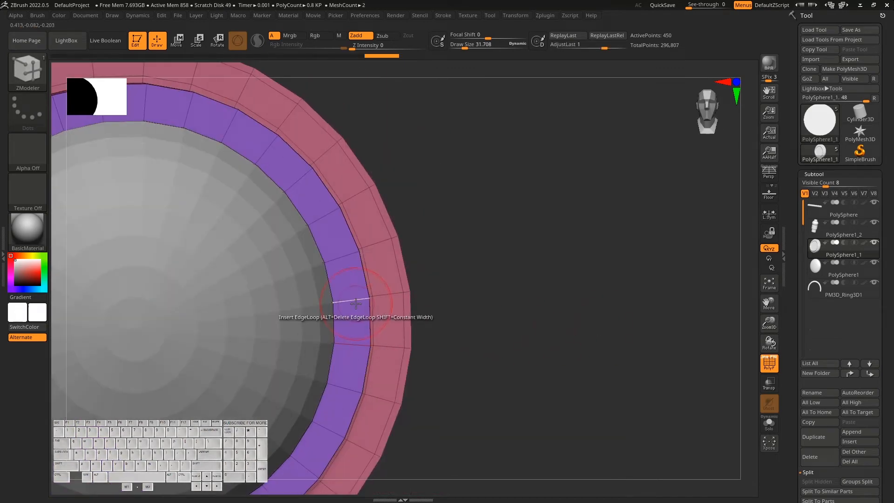
pyautogui.moveTo(506, 324); pyautogui.dragTo(605, 321)
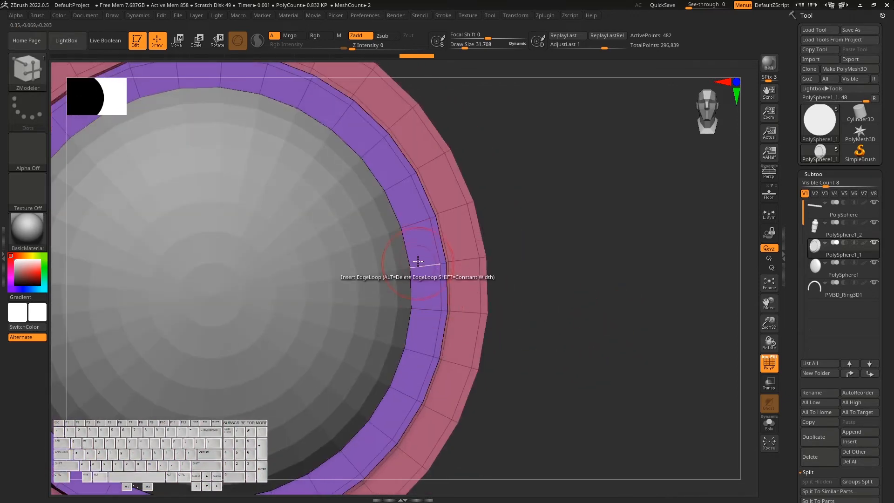
# Isolate the case body and insert two supporting edge loops around the wall of its front recess.
pyautogui.click(769, 383)
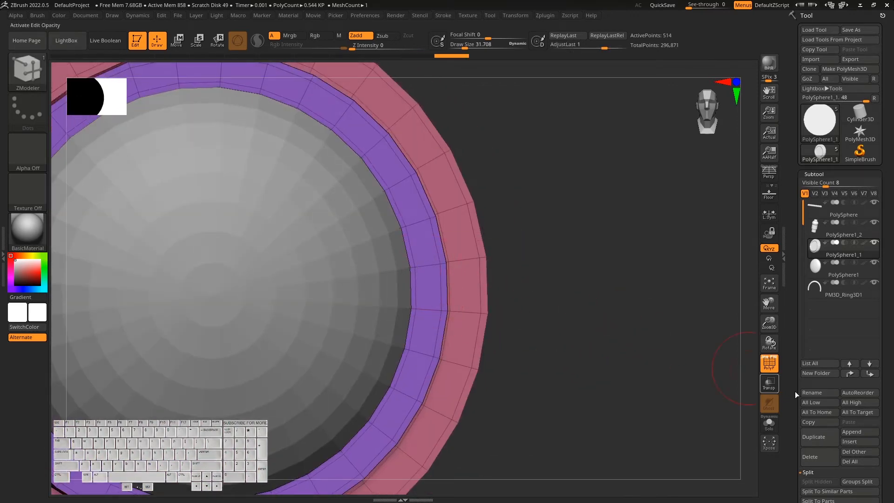
pyautogui.click(769, 424)
pyautogui.moveTo(574, 377); pyautogui.dragTo(575, 361)
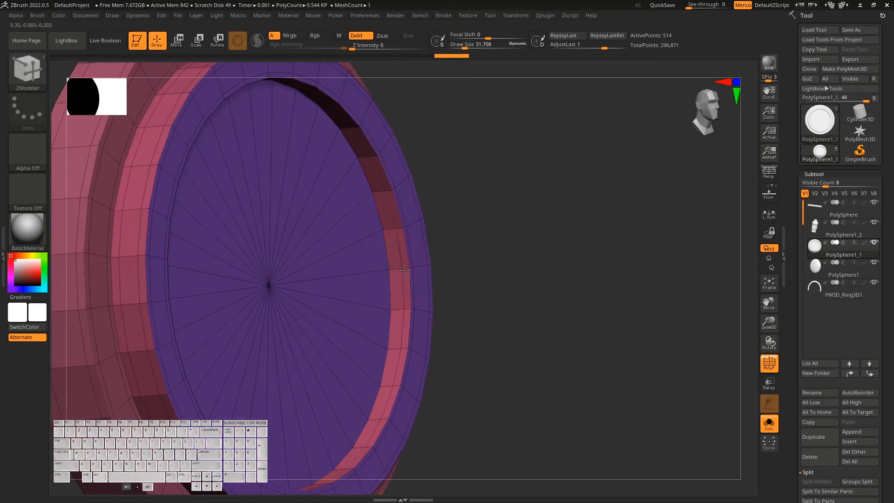
pyautogui.moveTo(453, 269); pyautogui.dragTo(467, 298)
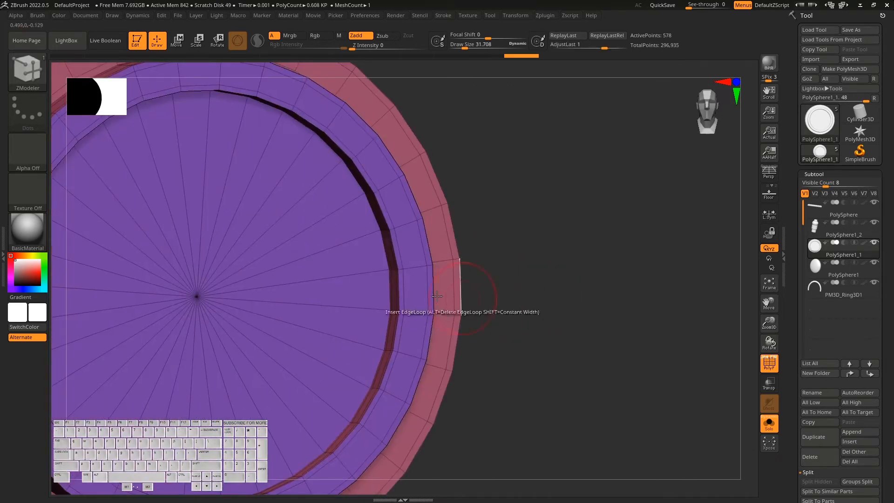
pyautogui.click(390, 272)
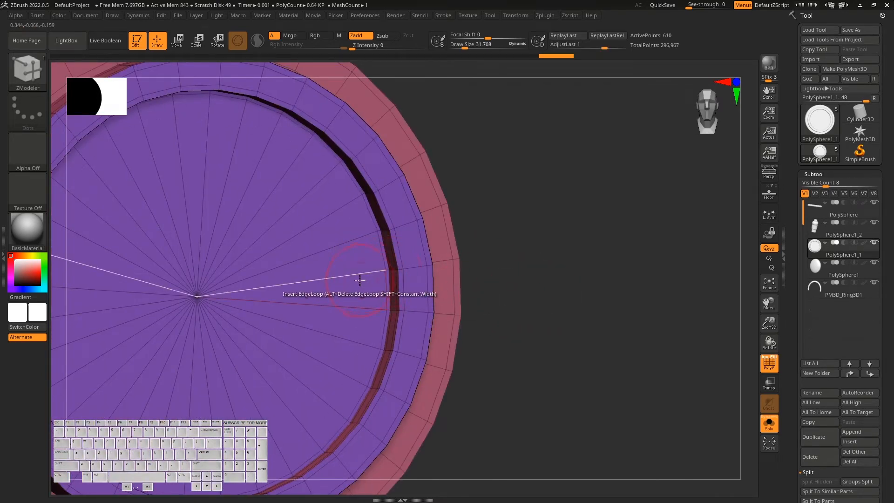
pyautogui.hotkey('ctrl', 'z')
pyautogui.moveTo(574, 297); pyautogui.dragTo(546, 362)
pyautogui.hotkey('ctrl', 'z')
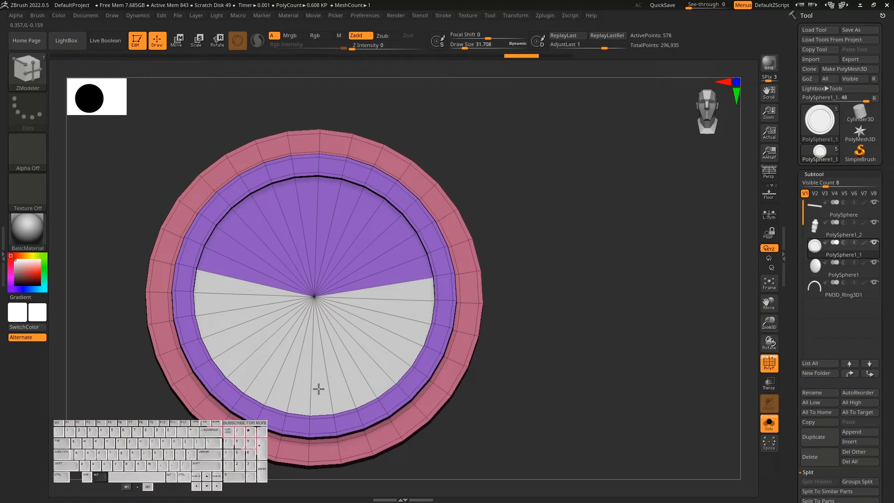
# Give the recess floor its own polygroup and split it off from the case as a separate subtool.
pyautogui.moveTo(619, 358); pyautogui.dragTo(651, 391)
pyautogui.keyDown('ctrl'); pyautogui.keyDown('shift'); pyautogui.click(313, 297); pyautogui.keyUp('shift'); pyautogui.keyUp('ctrl')
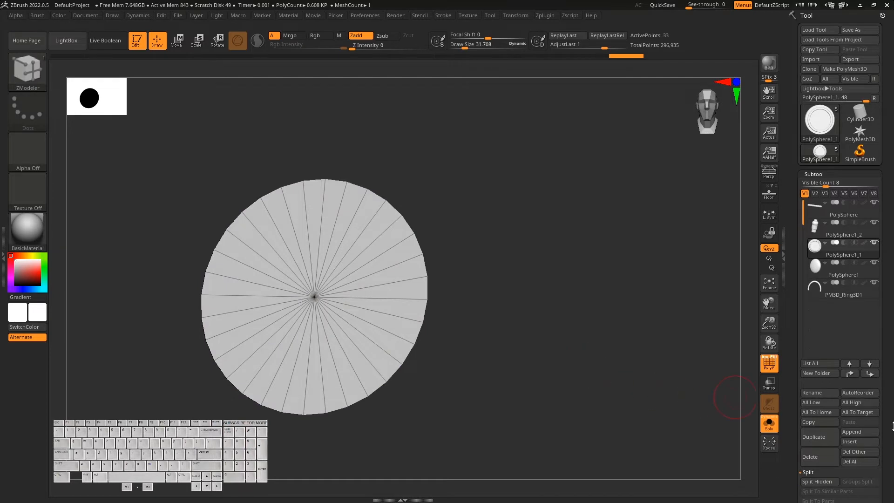
pyautogui.scroll(-7, 892, 425)
pyautogui.scroll(5, 892, 357)
pyautogui.click(817, 282)
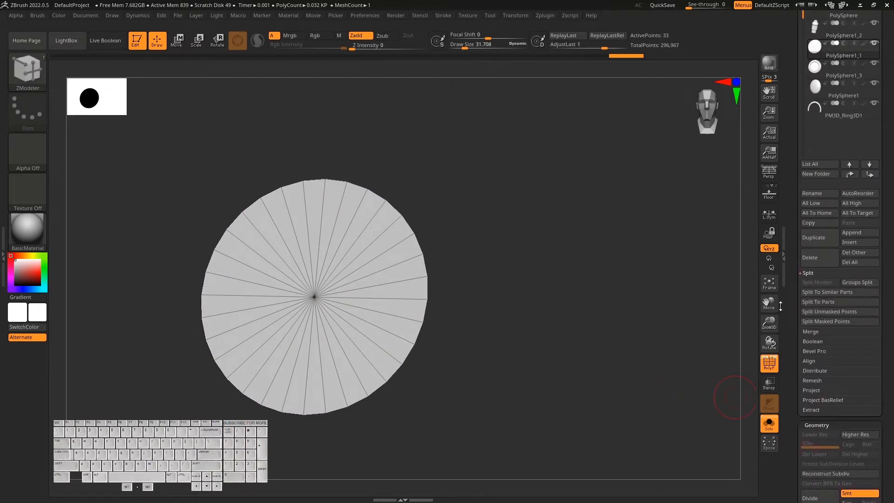
# Isolate the remaining case body and examine it from the back and front after the split.
pyautogui.moveTo(638, 378); pyautogui.dragTo(738, 379)
pyautogui.scroll(2, 892, 144)
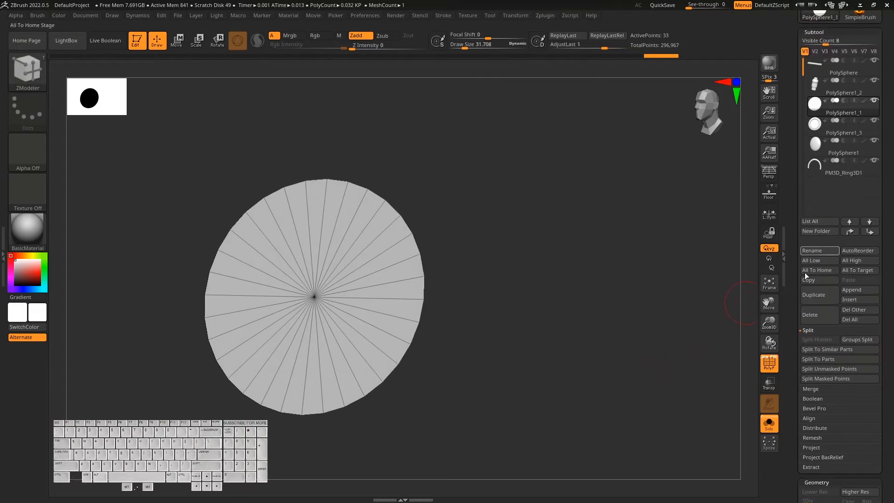
pyautogui.click(776, 424)
pyautogui.click(842, 132)
pyautogui.click(776, 423)
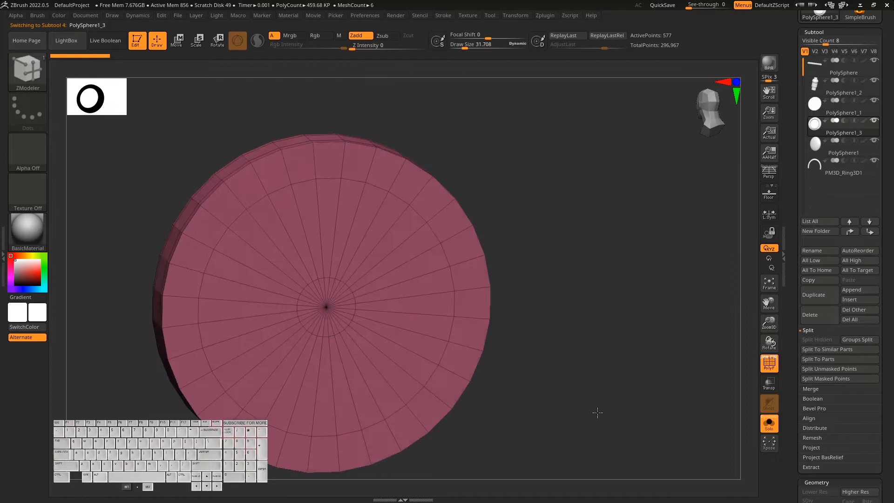
pyautogui.moveTo(669, 426); pyautogui.dragTo(317, 277)
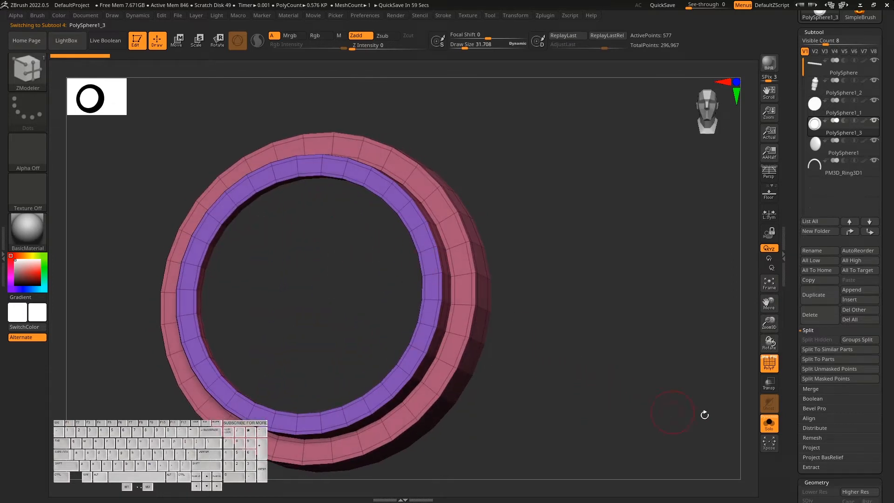
# Select the split-off recess floor disc and show it in isolation.
pyautogui.click(769, 424)
pyautogui.click(846, 116)
pyautogui.moveTo(630, 387); pyautogui.dragTo(606, 421)
pyautogui.click(769, 423)
pyautogui.scroll(-3, 892, 366)
pyautogui.scroll(-3, 893, 366)
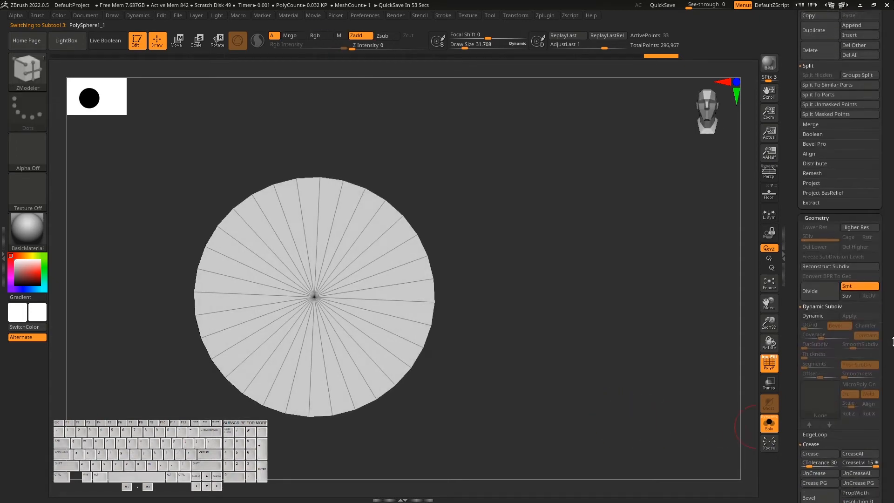
pyautogui.click(821, 293)
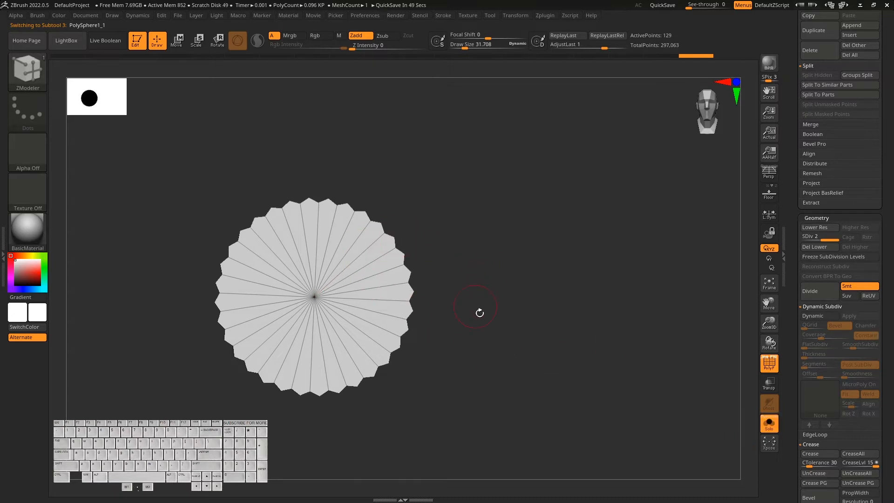
pyautogui.click(388, 270)
pyautogui.moveTo(824, 237); pyautogui.dragTo(802, 237)
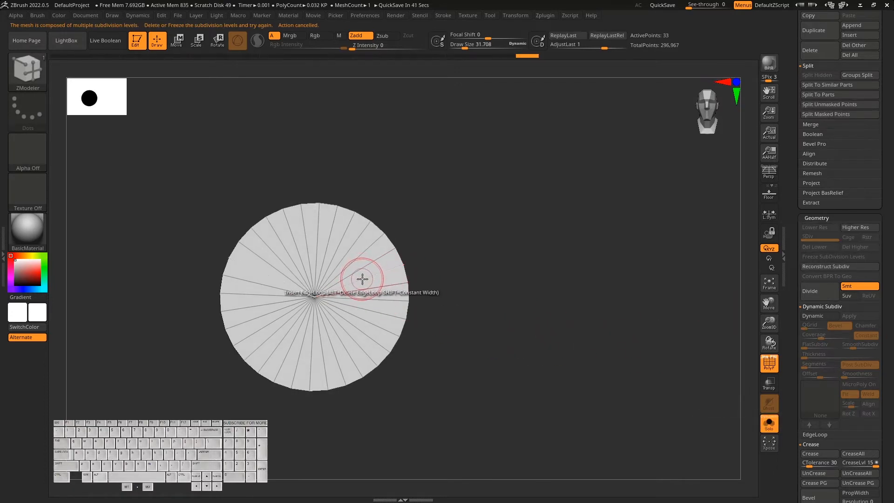
pyautogui.click(388, 270)
pyautogui.moveTo(388, 270); pyautogui.dragTo(401, 266)
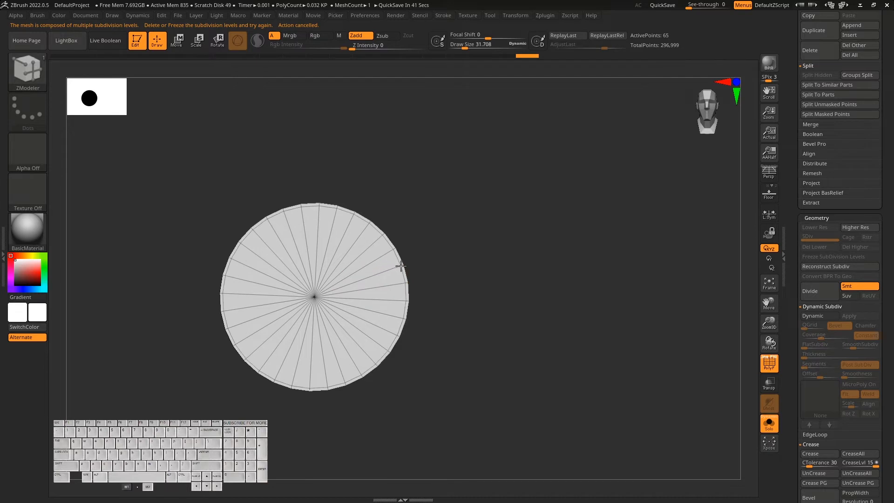
pyautogui.moveTo(583, 344)
pyautogui.mouseDown()
pyautogui.moveTo(563, 346)
pyautogui.moveTo(578, 346)
pyautogui.mouseUp()
pyautogui.hotkey('ctrl', 'z')
# Turn on dynamic subdivision for the floor disc and crease its outer border with a tolerance of 30.
pyautogui.press('b')
pyautogui.press('z')
pyautogui.press('m')
pyautogui.scroll(-2, 824, 274)
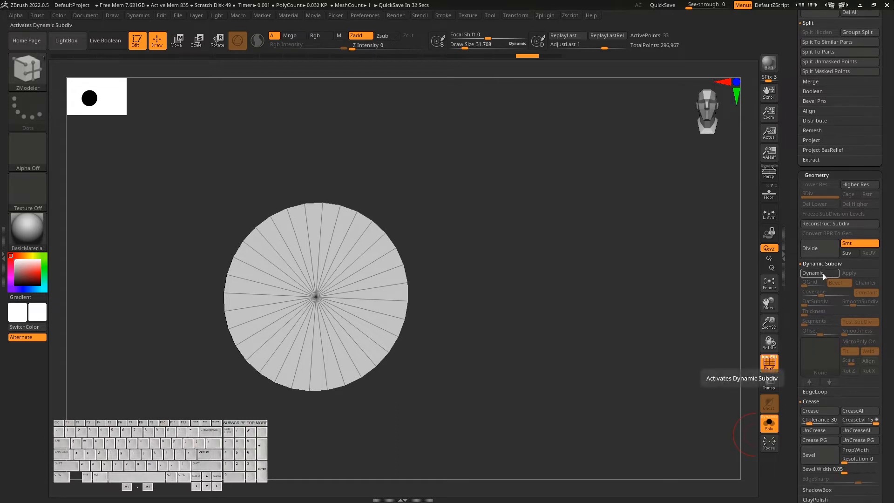
pyautogui.click(820, 273)
pyautogui.scroll(-5, 856, 326)
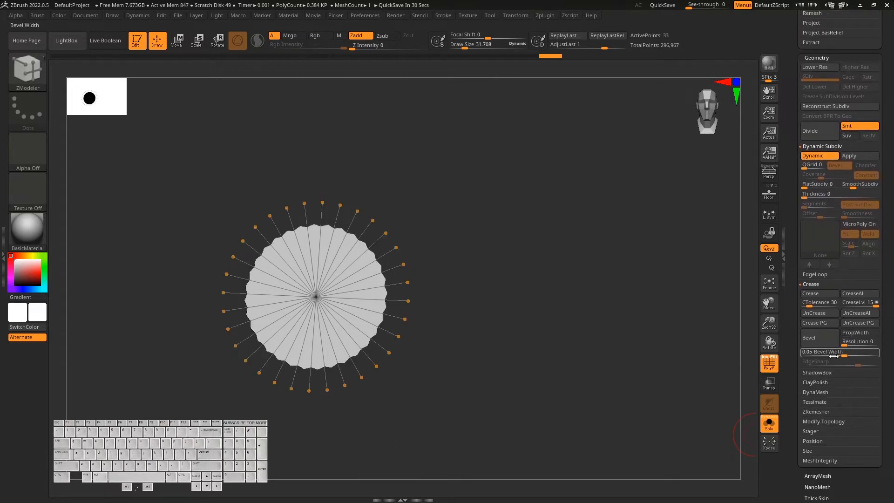
pyautogui.click(825, 294)
# Raise the floor disc's smooth subdivision and apply it as real geometry with five subdivision levels.
pyautogui.scroll(2, 892, 299)
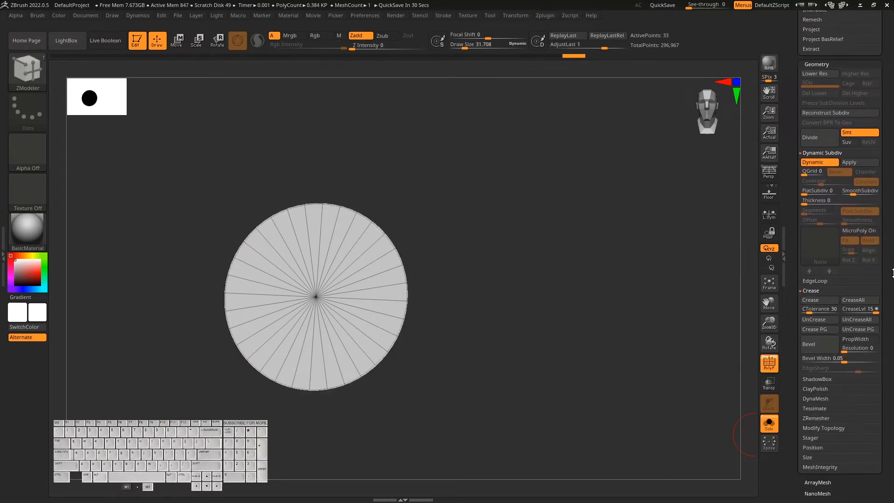
pyautogui.scroll(1, 890, 300)
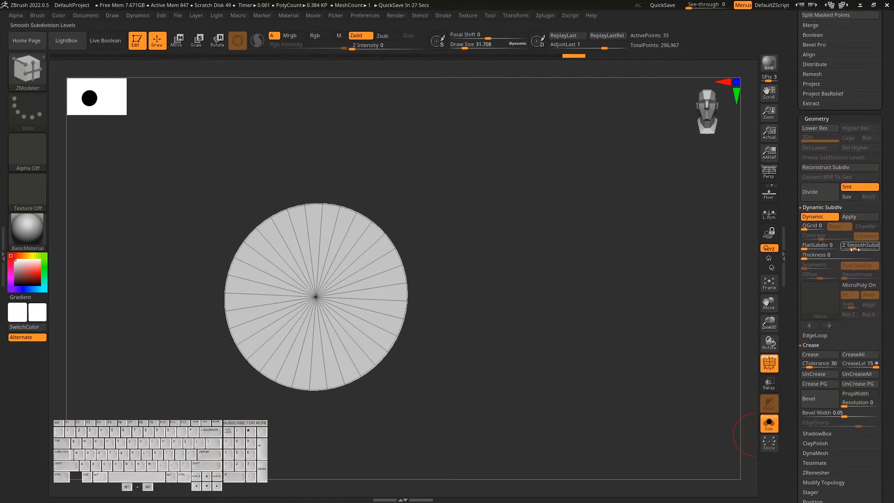
pyautogui.click(859, 217)
pyautogui.moveTo(526, 335); pyautogui.dragTo(555, 356)
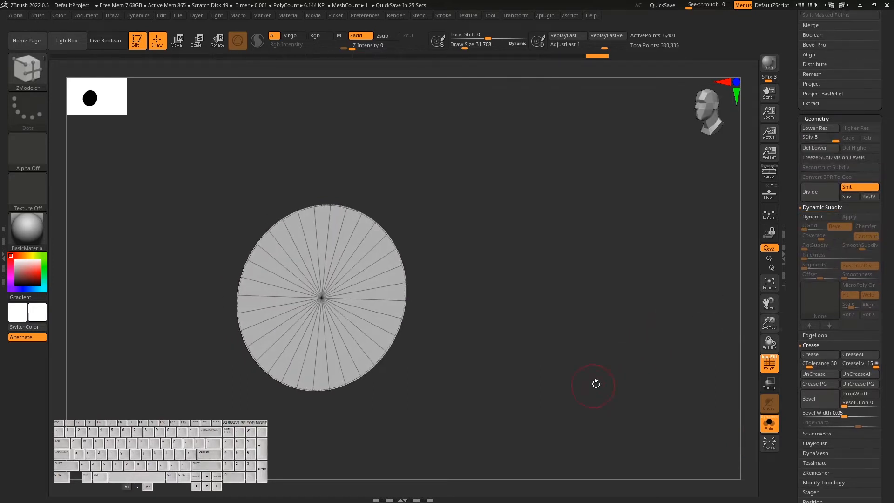
pyautogui.hotkey('shift', 'f')
pyautogui.hotkey('shift', 'f')
pyautogui.moveTo(512, 411); pyautogui.dragTo(412, 351)
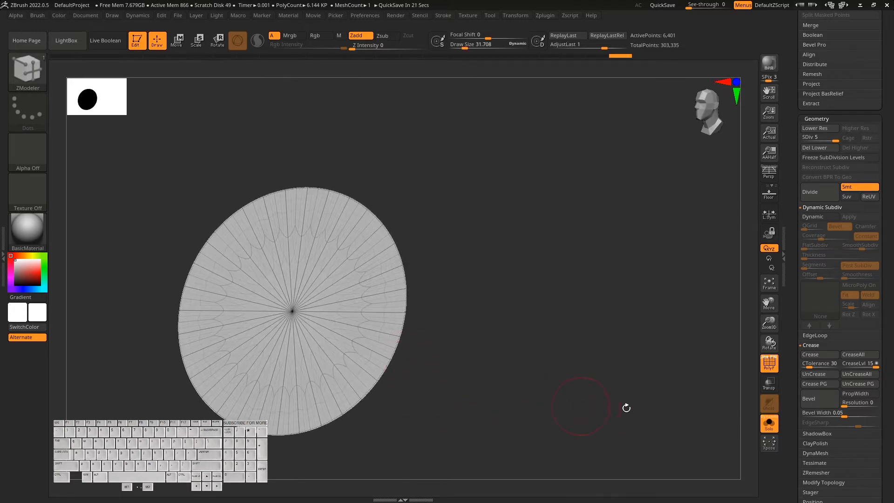
# Show all parts again, select the case body and divide it once, with the polyframe hidden.
pyautogui.click(775, 429)
pyautogui.moveTo(616, 363); pyautogui.dragTo(608, 366)
pyautogui.keyDown('alt'); pyautogui.click(479, 299); pyautogui.keyUp('alt')
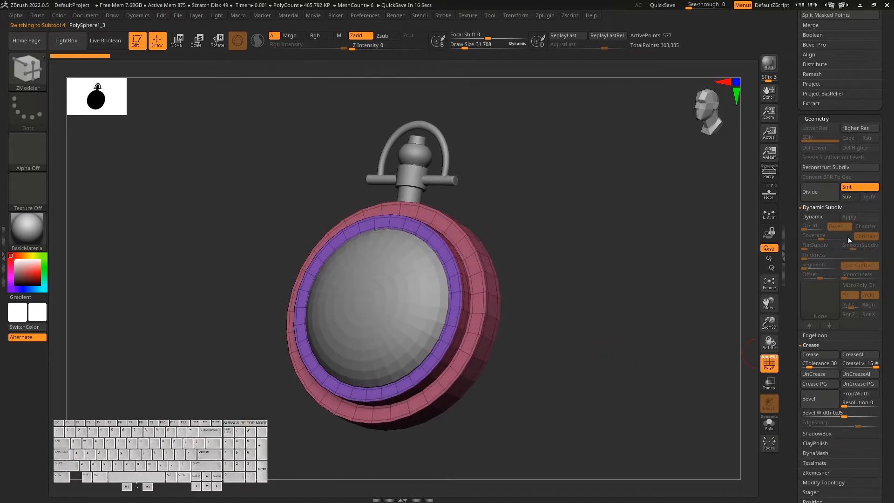
pyautogui.click(824, 195)
pyautogui.click(768, 364)
pyautogui.moveTo(593, 349); pyautogui.dragTo(658, 331)
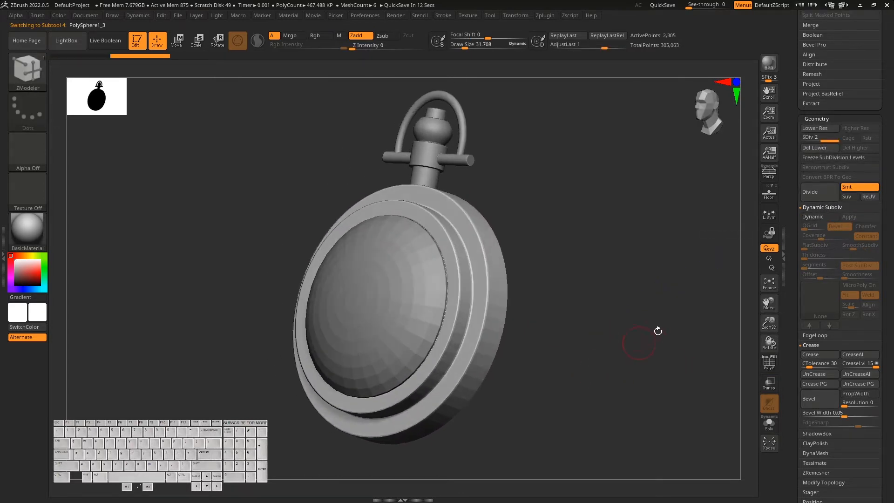
# Divide the case body further until it has seven subdivision levels.
pyautogui.click(822, 194)
pyautogui.click(822, 192)
pyautogui.click(823, 192)
pyautogui.click(823, 193)
pyautogui.click(823, 191)
pyautogui.moveTo(612, 362); pyautogui.dragTo(747, 253)
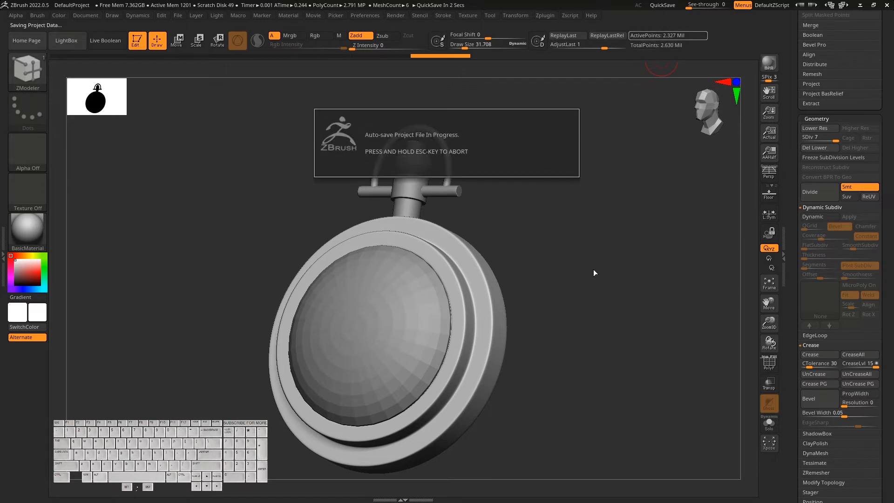
# Select the domed insert and divide its mesh twice.
pyautogui.moveTo(592, 366); pyautogui.dragTo(422, 337)
pyautogui.keyDown('alt'); pyautogui.click(421, 337); pyautogui.keyUp('alt')
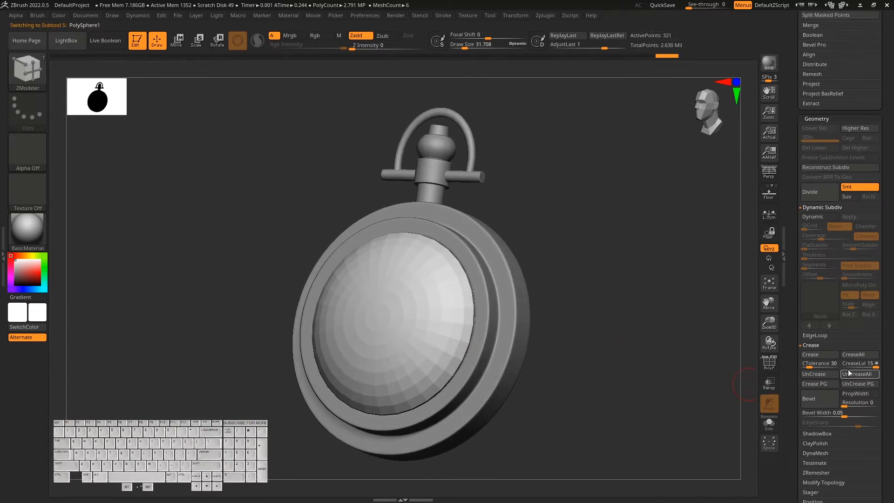
pyautogui.click(827, 197)
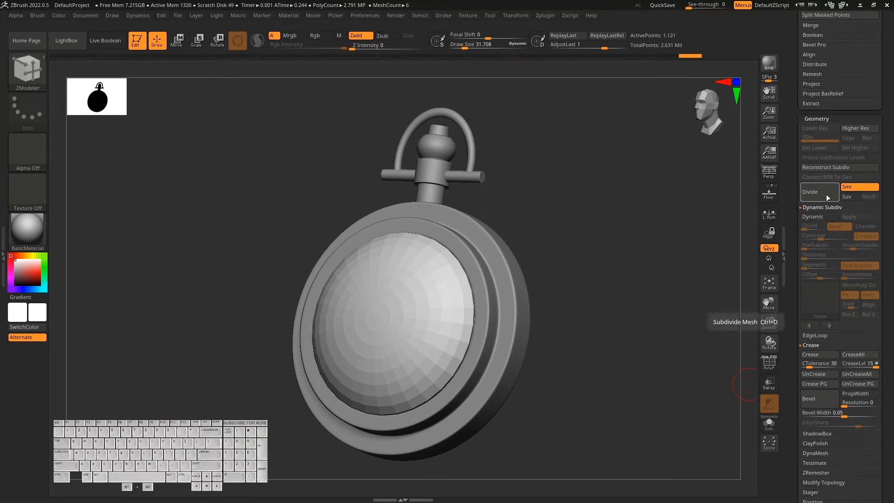
pyautogui.click(827, 196)
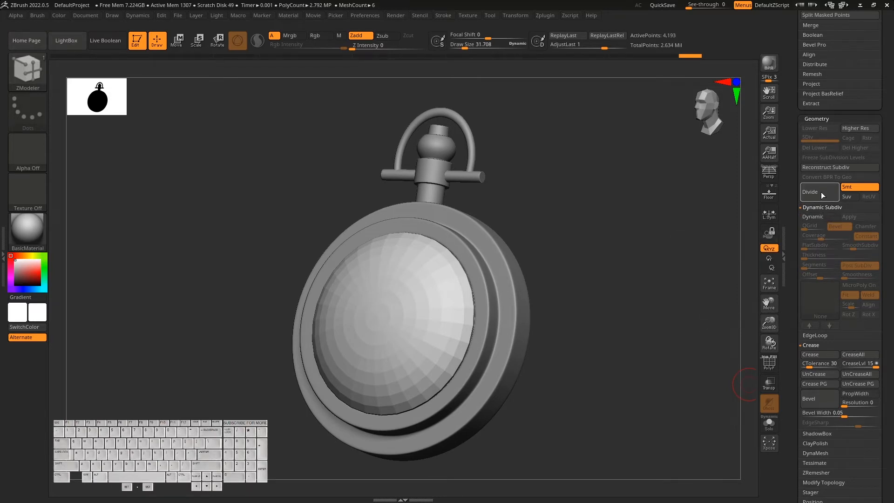
# Display the watch's glass dome with its polyframe and examine its polygroups with dynamic subdivision switched off.
pyautogui.moveTo(605, 382)
pyautogui.mouseDown()
pyautogui.moveTo(630, 387)
pyautogui.moveTo(628, 401)
pyautogui.mouseUp()
pyautogui.hotkey('shift', 'f')
pyautogui.press('ctrl')
pyautogui.press('b')
pyautogui.press('z')
pyautogui.press('m')
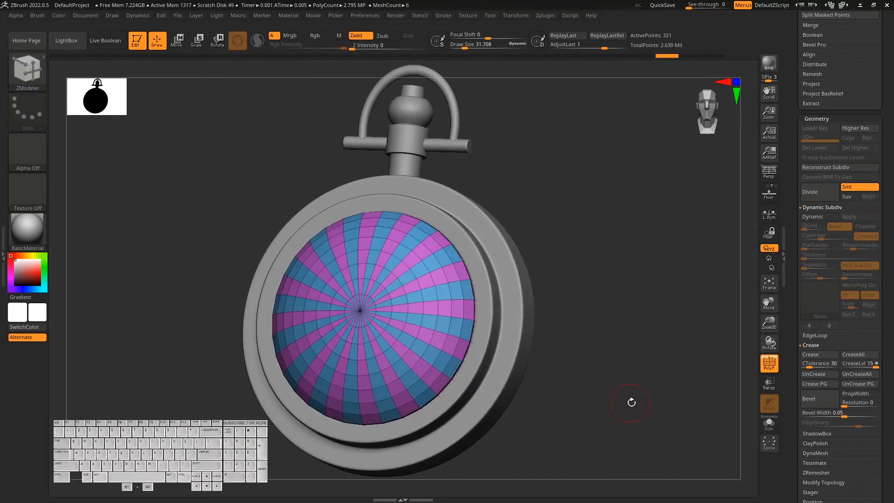
pyautogui.hotkey('shift', 'd')
pyautogui.hotkey('shift', 'd')
pyautogui.scroll(-2, 890, 358)
pyautogui.scroll(-5, 890, 358)
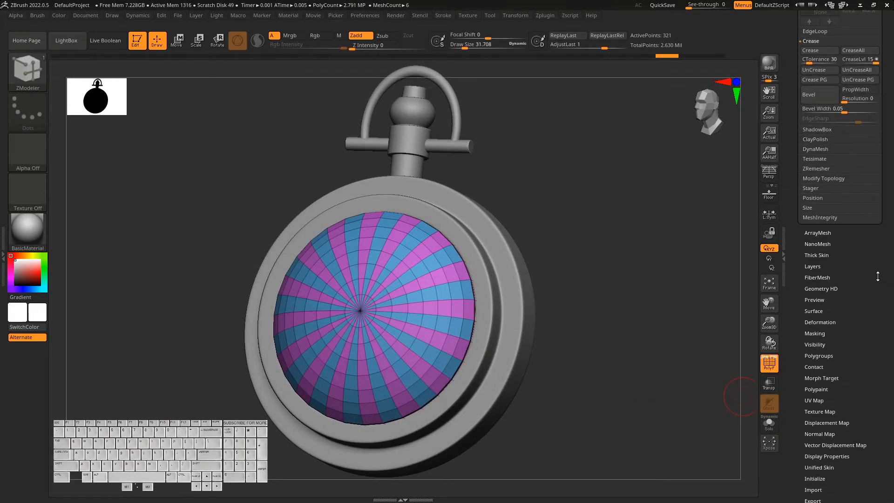
# Merge all of the glass dome's polygroups into a single polygroup.
pyautogui.moveTo(624, 359); pyautogui.dragTo(629, 384)
pyautogui.hotkey('shift', 'f')
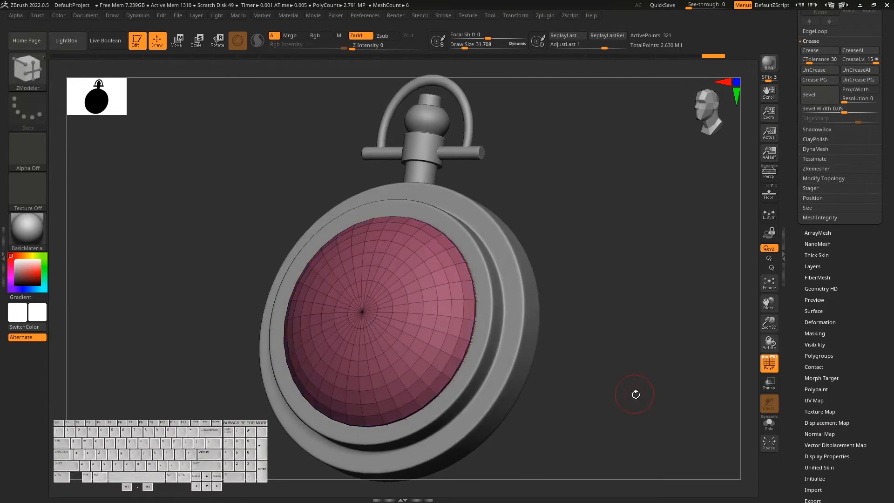
pyautogui.hotkey('shift', 'f')
pyautogui.hotkey('shift', 'f')
pyautogui.moveTo(679, 406); pyautogui.dragTo(760, 395)
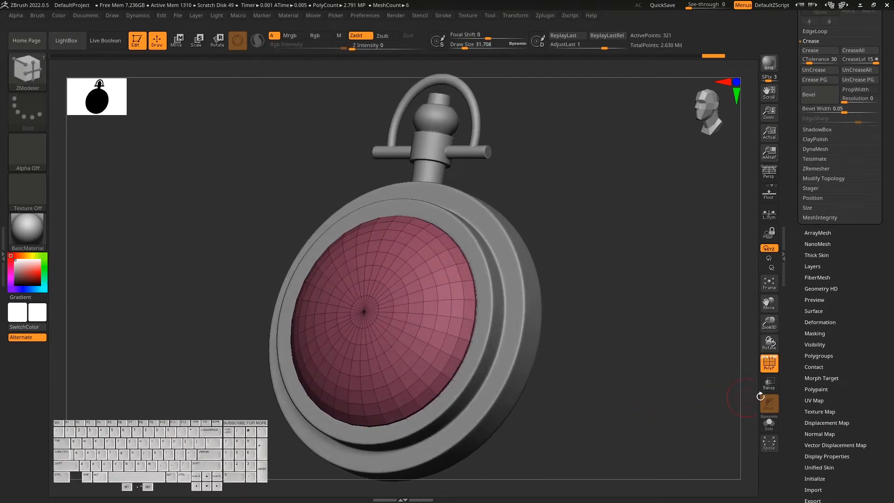
# Isolate the glass dome and examine its shape from the front and back.
pyautogui.click(769, 424)
pyautogui.moveTo(621, 429); pyautogui.dragTo(557, 406)
pyautogui.moveTo(553, 351)
pyautogui.keyDown('alt'); pyautogui.mouseDown()
pyautogui.moveTo(572, 335)
pyautogui.moveTo(532, 362)
pyautogui.moveTo(542, 361)
pyautogui.mouseUp(); pyautogui.keyUp('alt')
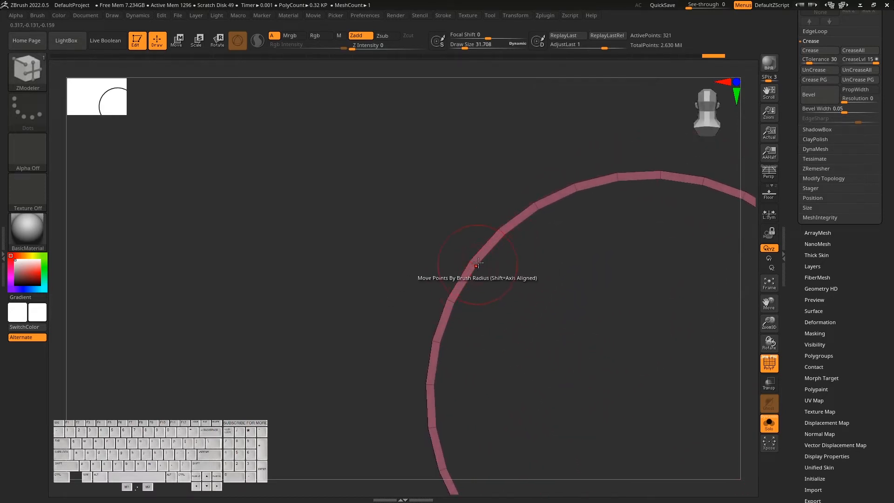
pyautogui.keyDown('alt'); pyautogui.moveTo(449, 253); pyautogui.dragTo(680, 397); pyautogui.keyUp('alt')
# Enable dynamic subdivision on the glass dome and hide its polyframe to check the smooth surface.
pyautogui.scroll(5, 890, 358)
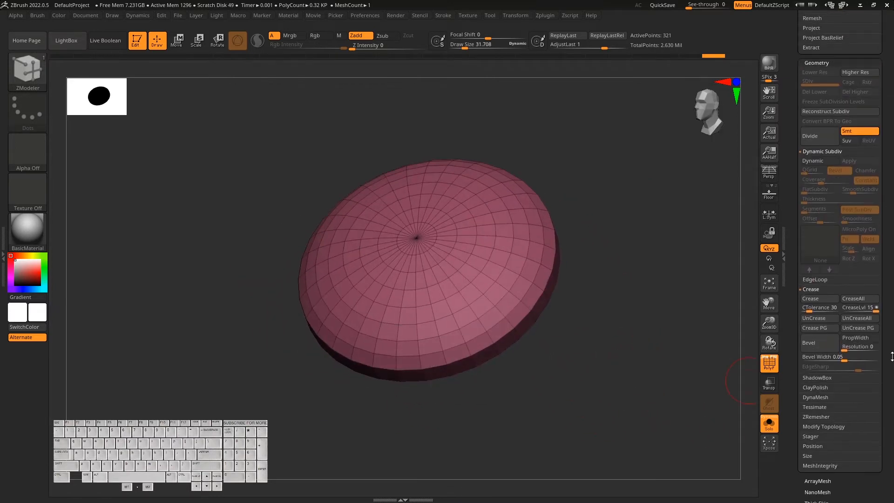
pyautogui.click(825, 162)
pyautogui.keyDown('shift'); pyautogui.moveTo(726, 232); pyautogui.dragTo(652, 343); pyautogui.keyUp('shift')
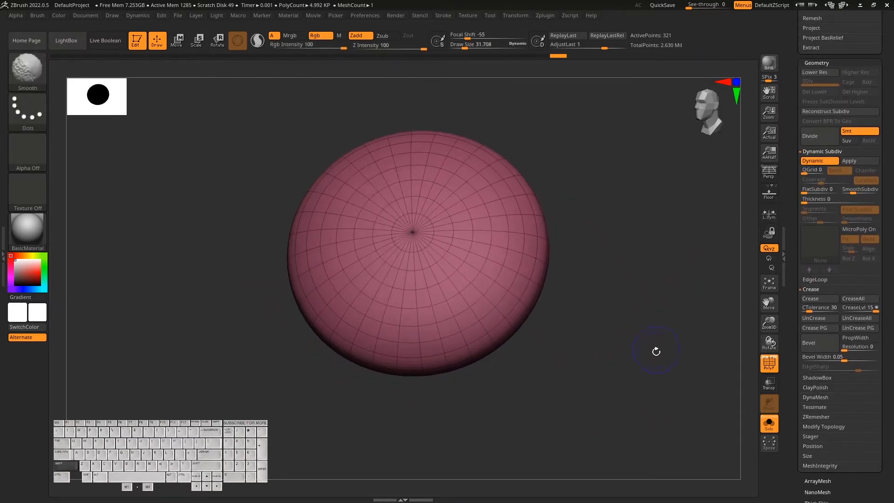
pyautogui.hotkey('shift', 'f')
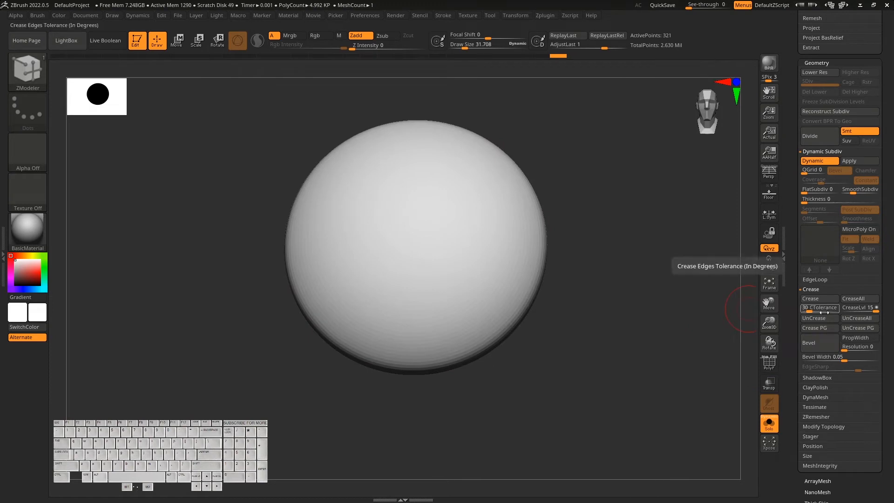
pyautogui.moveTo(688, 321); pyautogui.dragTo(626, 365)
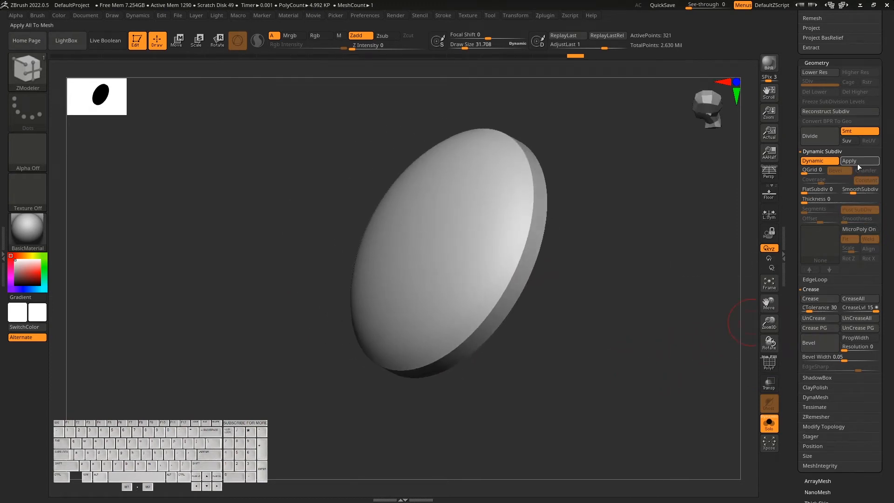
# Set the dome's SmoothSubdiv to 4 and apply the dynamic subdivision to the mesh.
pyautogui.click(859, 190)
pyautogui.press('Return')
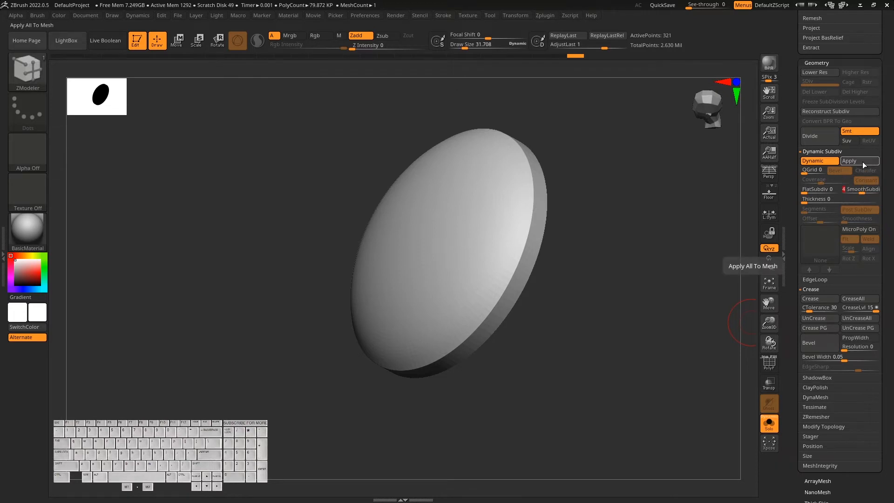
pyautogui.click(862, 165)
# Divide the glass dome up to subdivision level 7 and show all the watch's subtools again.
pyautogui.moveTo(635, 320); pyautogui.dragTo(755, 193)
pyautogui.click(823, 141)
pyautogui.click(824, 141)
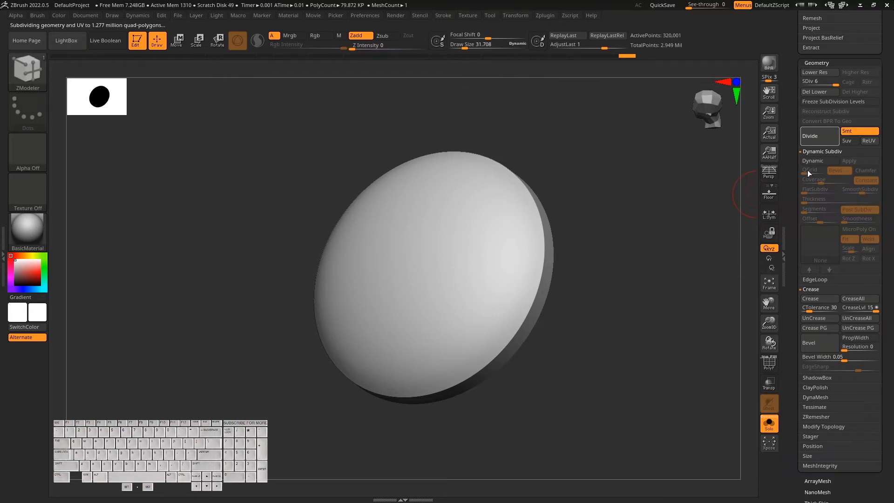
pyautogui.click(769, 430)
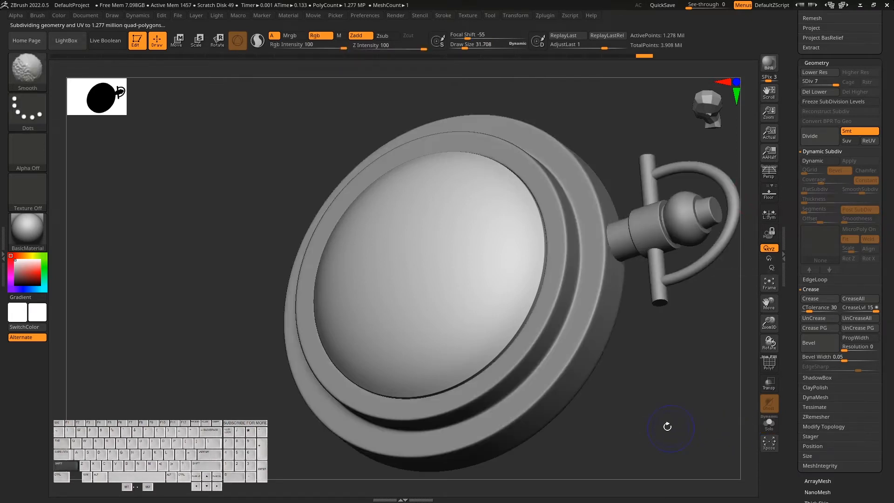
pyautogui.moveTo(664, 429); pyautogui.dragTo(589, 399)
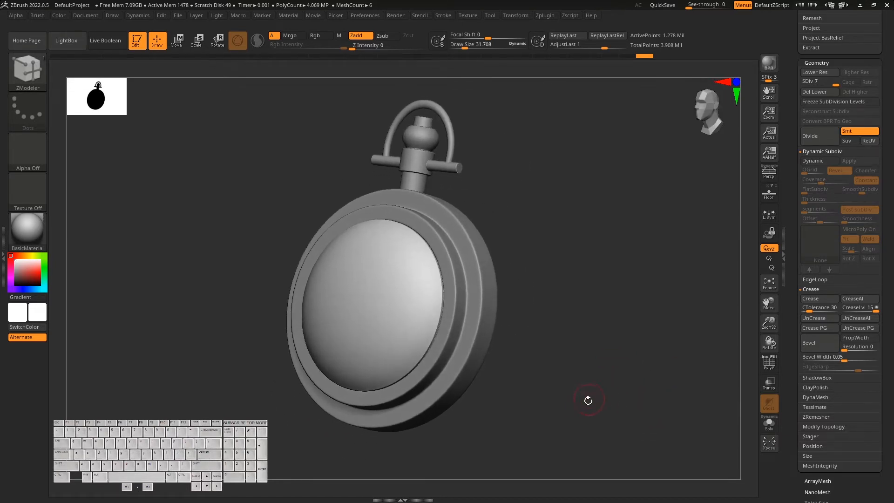
# Preview the whole watch with the Chrome standard material.
pyautogui.click(27, 229)
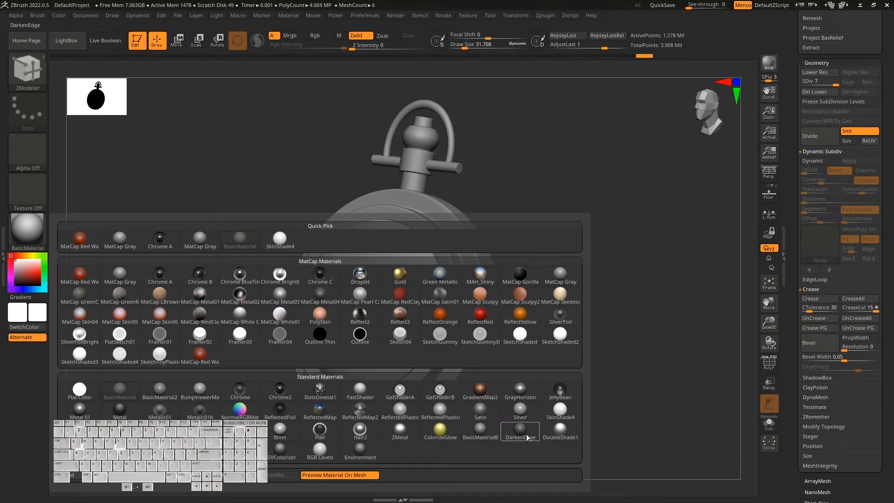
pyautogui.click(241, 396)
pyautogui.moveTo(608, 335); pyautogui.dragTo(630, 366)
# Select the watch case subtool PolySphere1_3 for material assignment.
pyautogui.moveTo(887, 251); pyautogui.dragTo(887, 292)
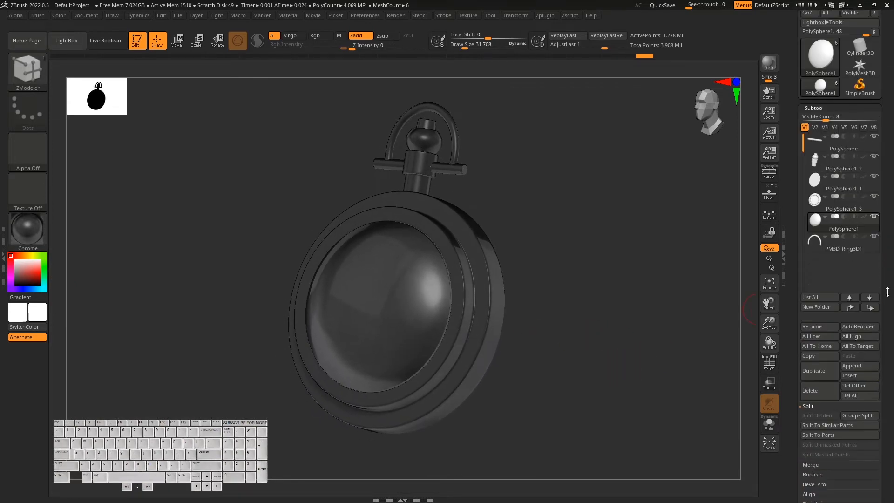
pyautogui.click(855, 217)
pyautogui.keyDown('alt'); pyautogui.click(590, 389); pyautogui.keyUp('alt')
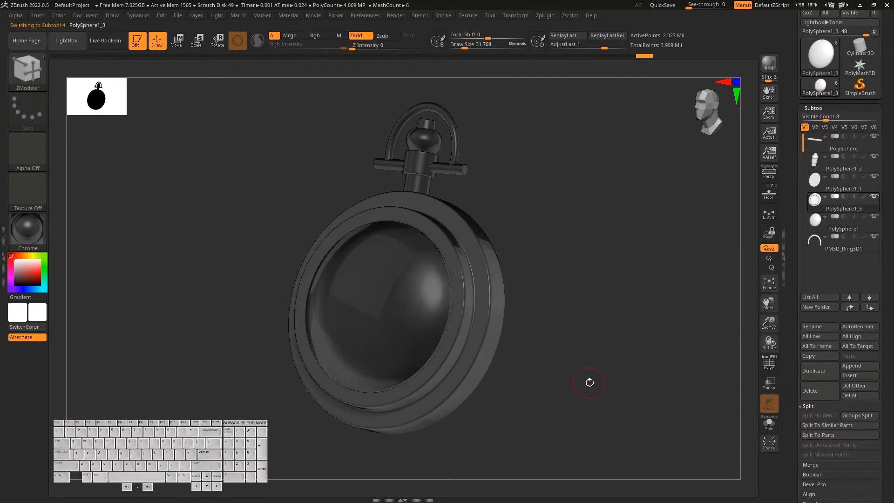
pyautogui.moveTo(584, 385); pyautogui.dragTo(421, 371)
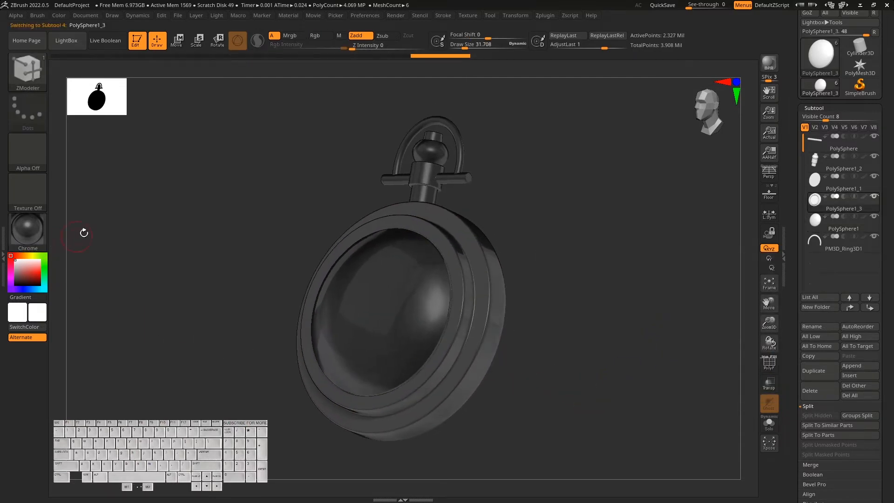
pyautogui.moveTo(342, 407); pyautogui.dragTo(574, 349)
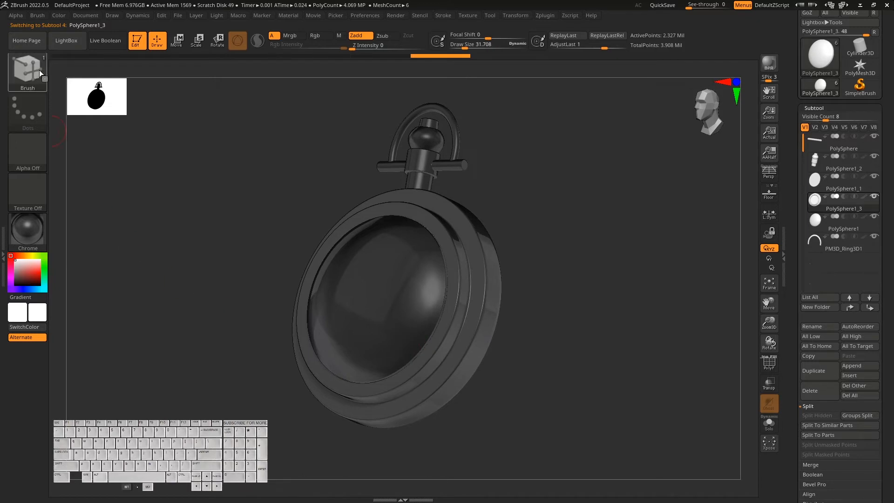
# Switch from ZModeler to the Paint brush.
pyautogui.press('b')
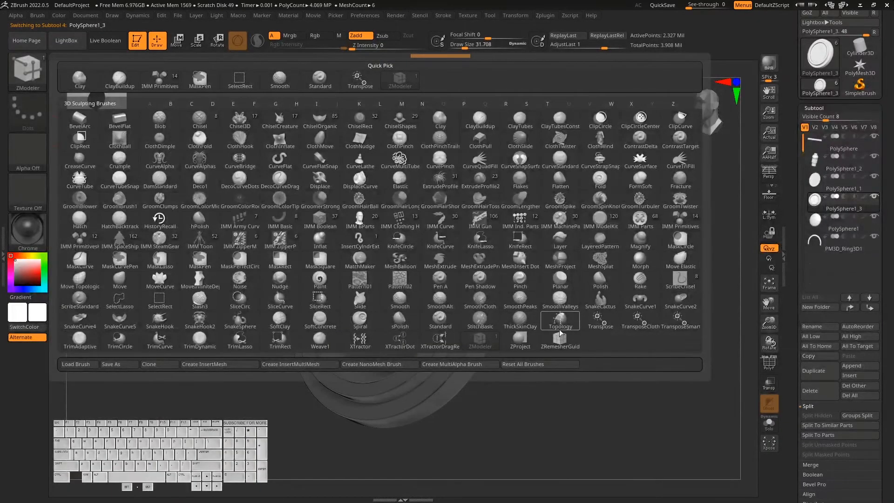
pyautogui.click(331, 287)
pyautogui.moveTo(583, 326)
pyautogui.mouseDown()
pyautogui.moveTo(614, 346)
pyautogui.moveTo(608, 358)
pyautogui.mouseUp()
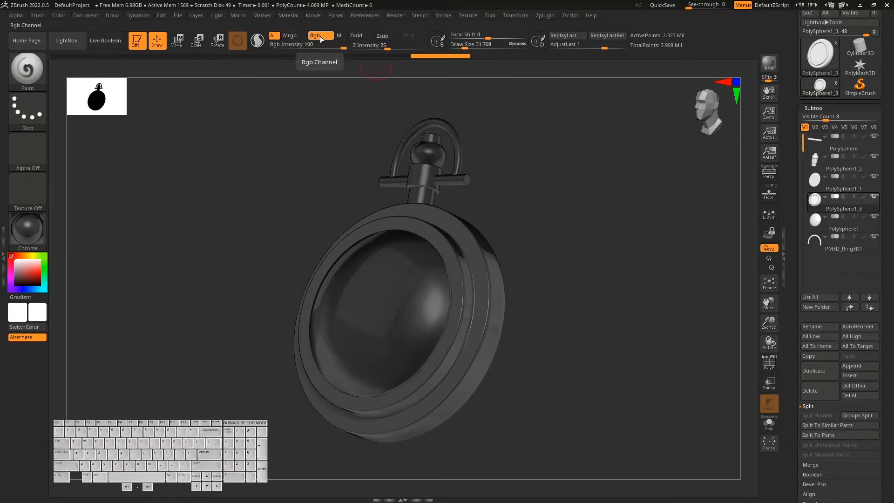
# Open the left tray and dock the Color palette in it above the Brush palette.
pyautogui.click(4, 252)
pyautogui.click(166, 15)
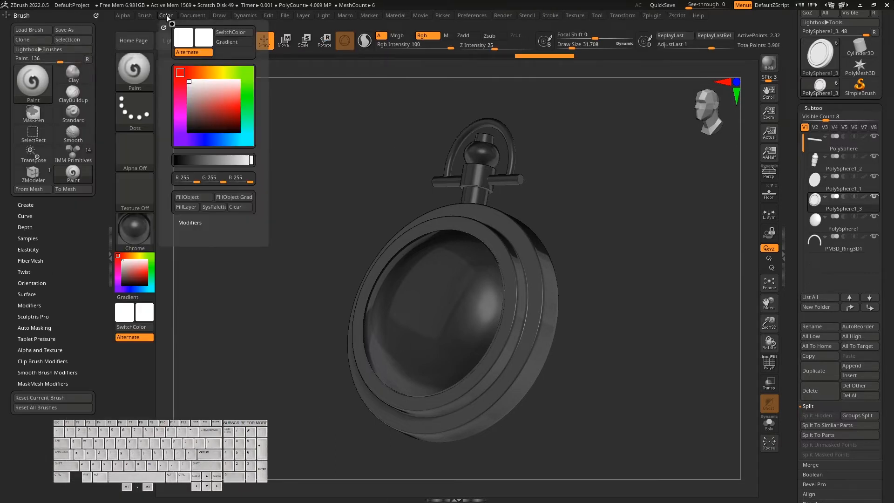
pyautogui.moveTo(163, 27)
pyautogui.mouseDown()
pyautogui.moveTo(41, 35)
pyautogui.moveTo(139, 72)
pyautogui.moveTo(165, 41)
pyautogui.moveTo(166, 21)
pyautogui.moveTo(138, 34)
pyautogui.moveTo(32, 19)
pyautogui.mouseUp()
pyautogui.click(167, 18)
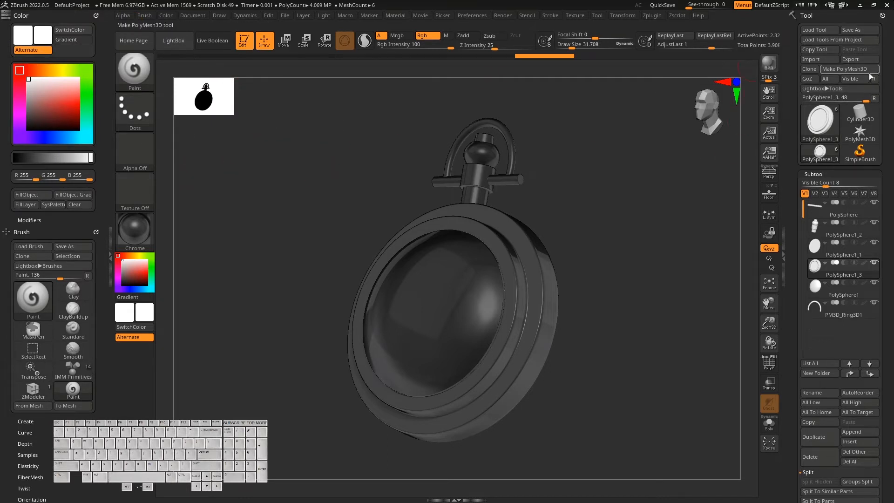
# Try the SkinShade4 material on the watch.
pyautogui.moveTo(597, 346); pyautogui.dragTo(453, 400)
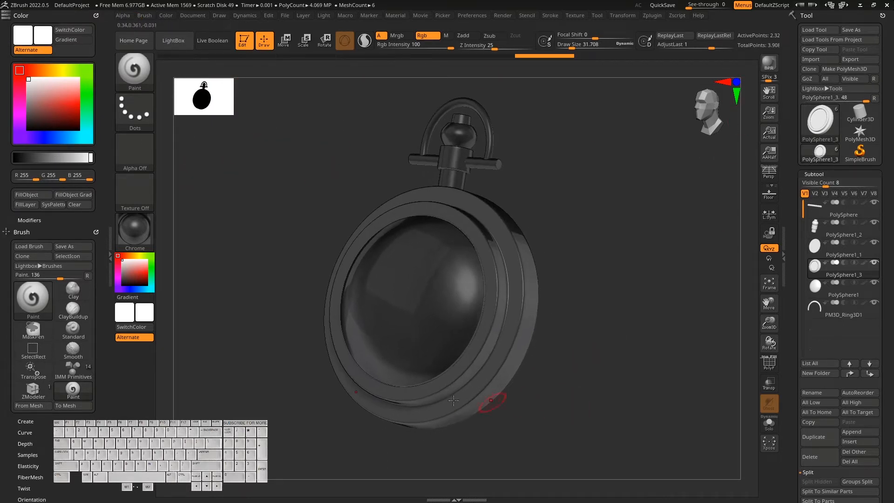
pyautogui.click(130, 241)
pyautogui.click(427, 238)
pyautogui.moveTo(638, 361); pyautogui.dragTo(569, 363)
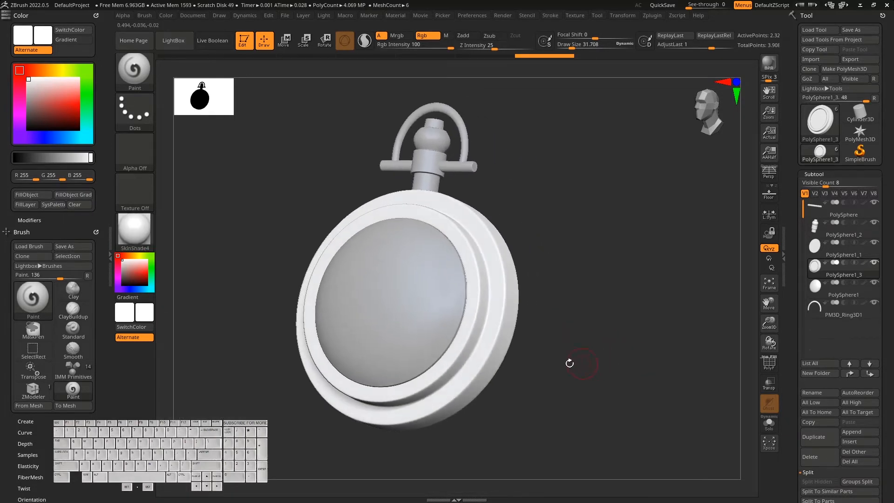
# Try the Green Metallic and MAH_Shiny materials on the watch.
pyautogui.click(126, 230)
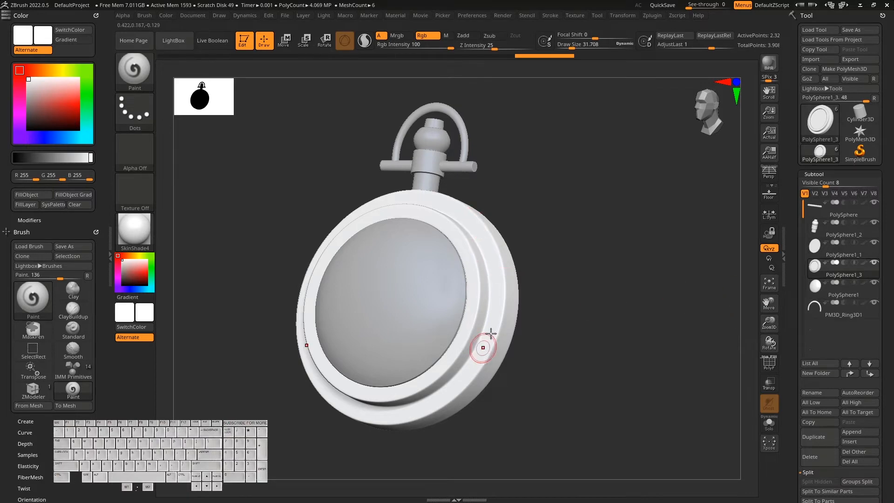
pyautogui.click(139, 239)
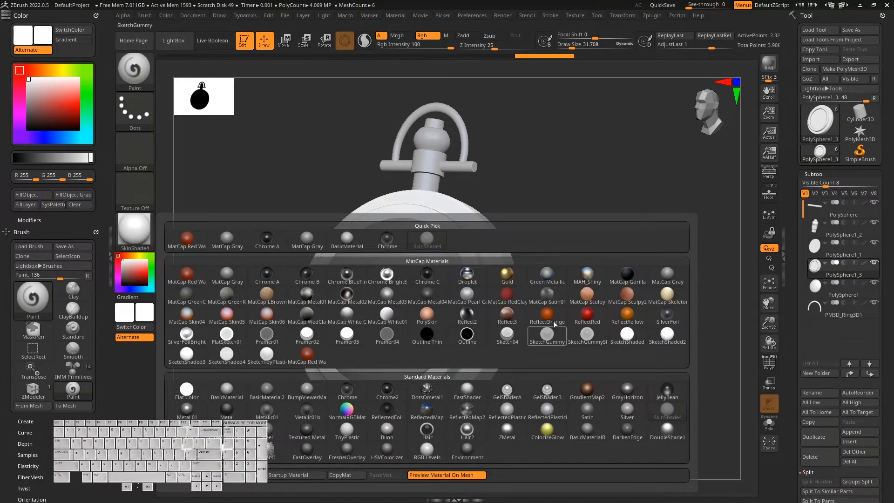
pyautogui.click(553, 341)
pyautogui.click(129, 235)
pyautogui.click(587, 311)
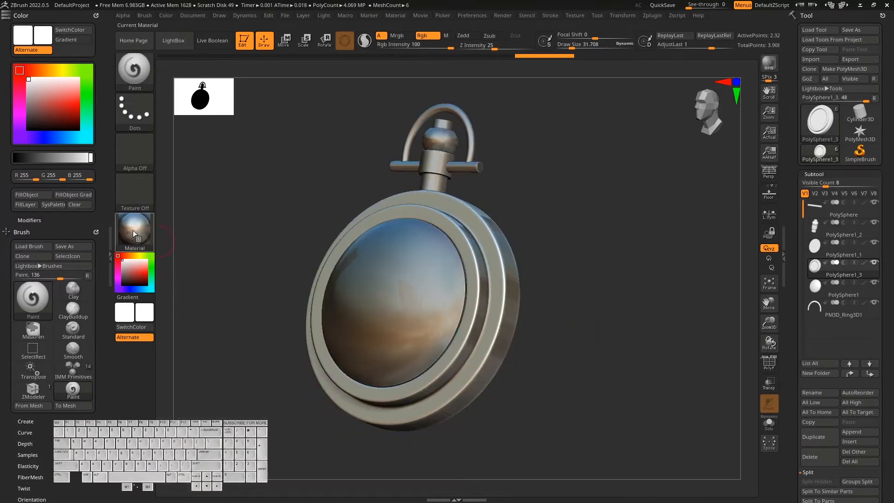
# Fill the watch case with the Chrome A material, using only the material channel.
pyautogui.click(134, 234)
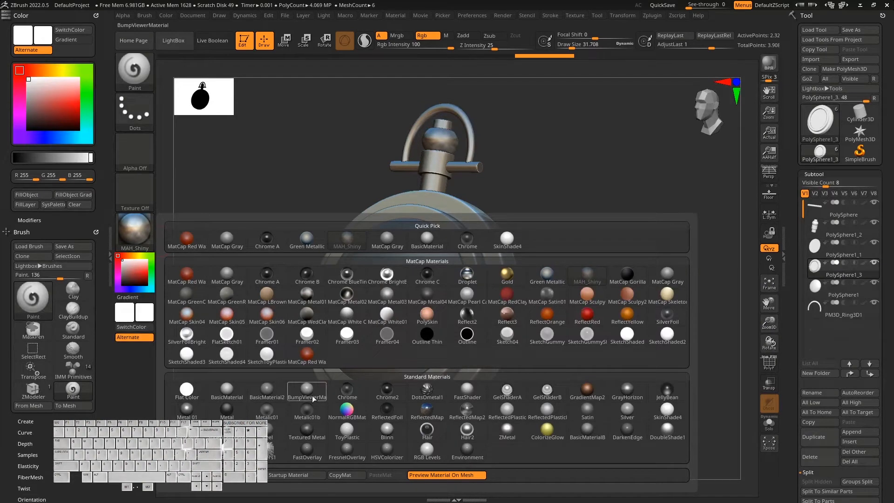
pyautogui.click(266, 273)
pyautogui.moveTo(607, 354); pyautogui.dragTo(587, 361)
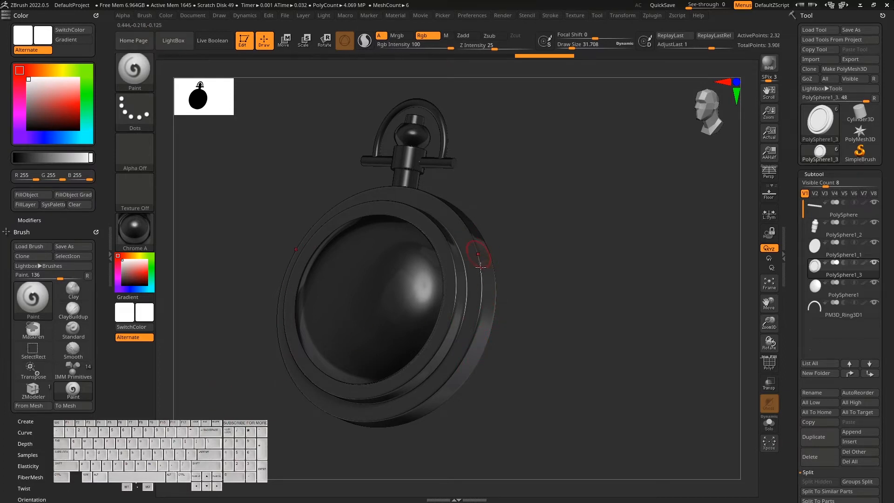
pyautogui.click(446, 39)
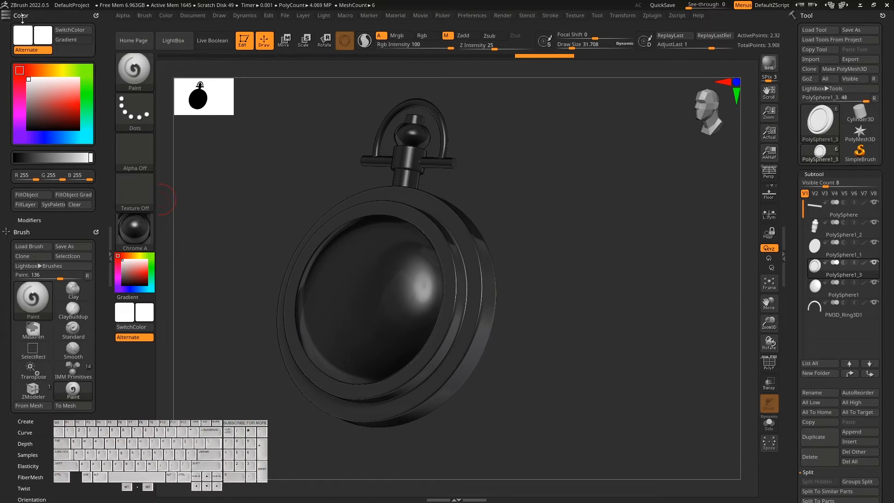
pyautogui.click(41, 200)
pyautogui.moveTo(291, 289); pyautogui.dragTo(177, 279)
# Set the current material back to BasicMaterial for the unfilled watch parts.
pyautogui.click(138, 241)
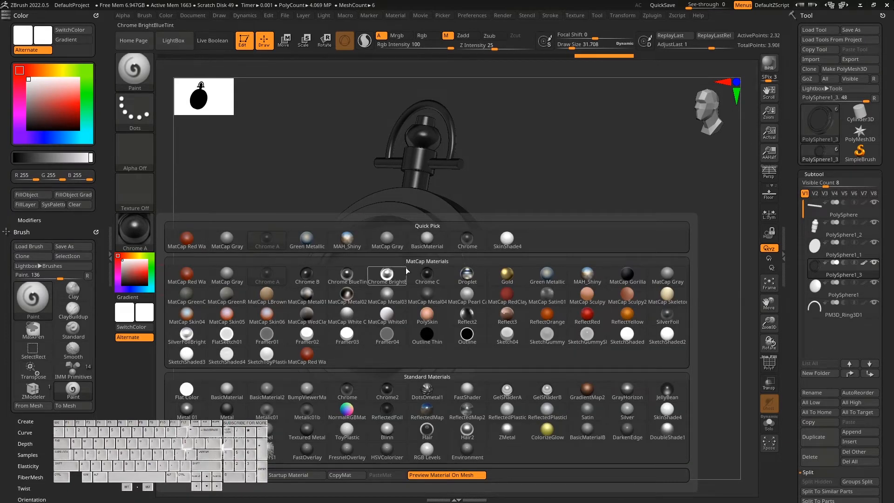
pyautogui.click(425, 242)
pyautogui.moveTo(619, 343); pyautogui.dragTo(569, 337)
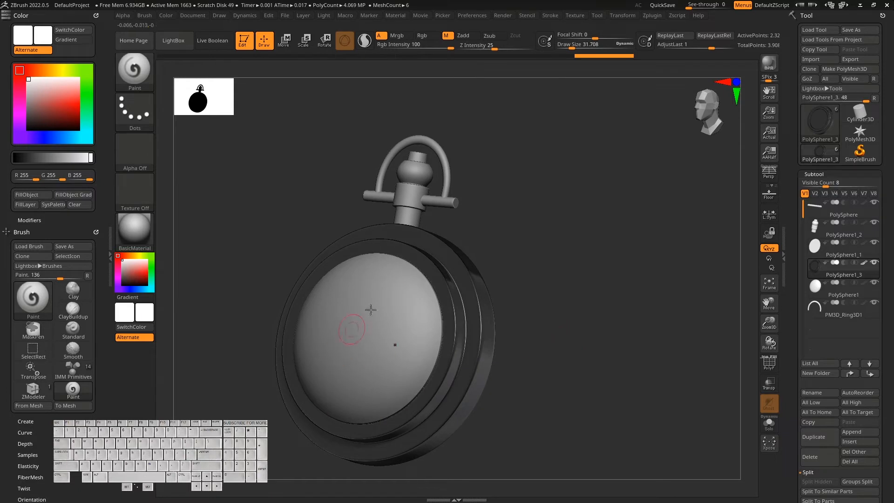
# Select the small crossbar's subtool PolySphere and apply its dynamic subdivision to the mesh.
pyautogui.click(844, 216)
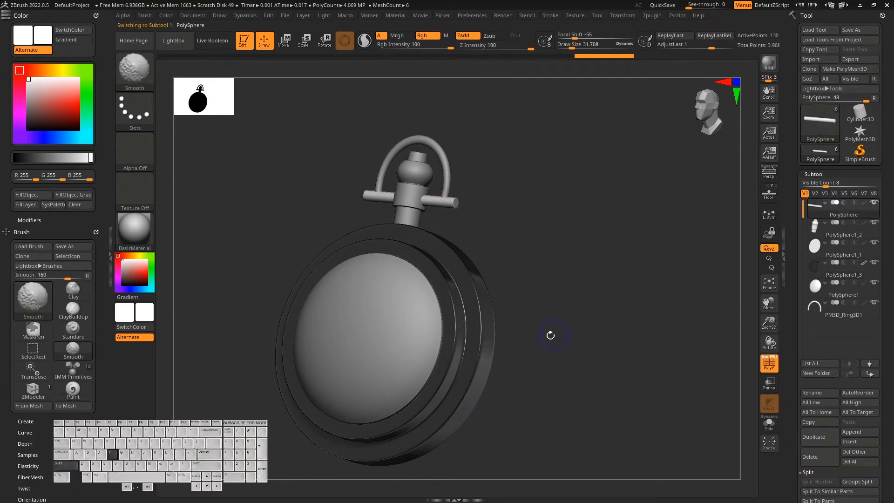
pyautogui.moveTo(550, 313); pyautogui.dragTo(572, 303)
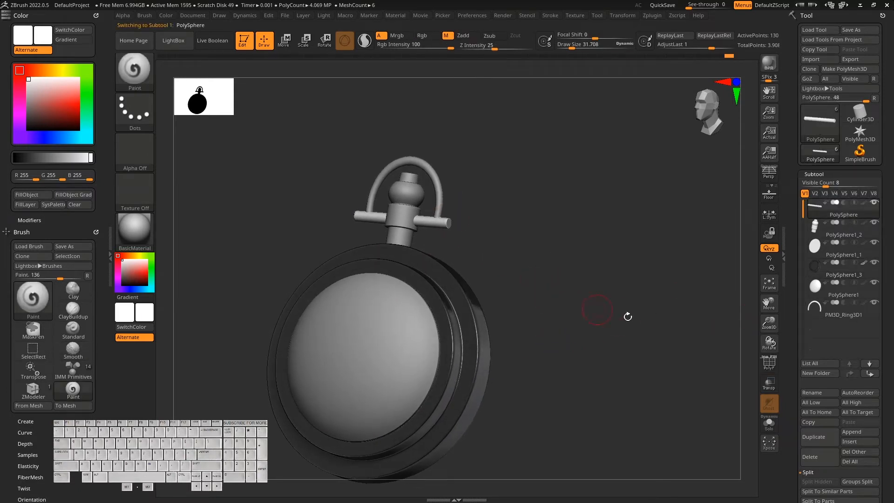
pyautogui.scroll(-10, 838, 307)
pyautogui.click(853, 350)
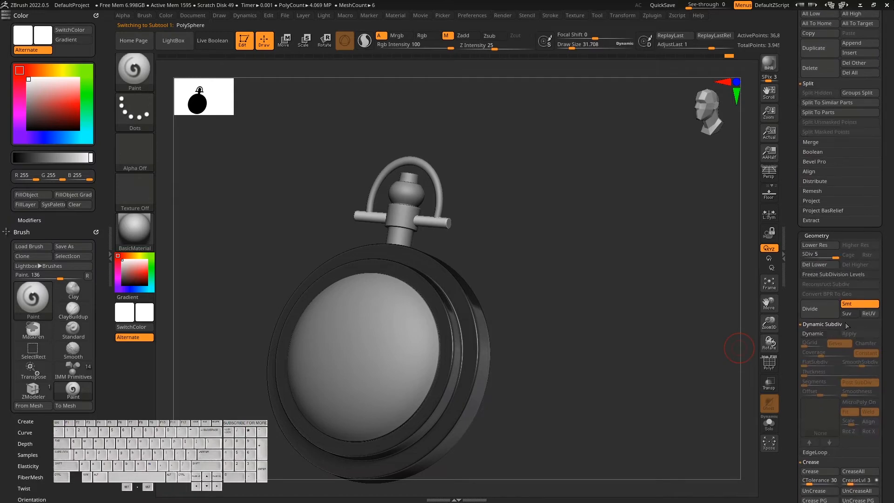
# Try the Silver, SketchShaded and Chrome B materials on the unfilled watch parts.
pyautogui.moveTo(704, 334); pyautogui.dragTo(575, 342)
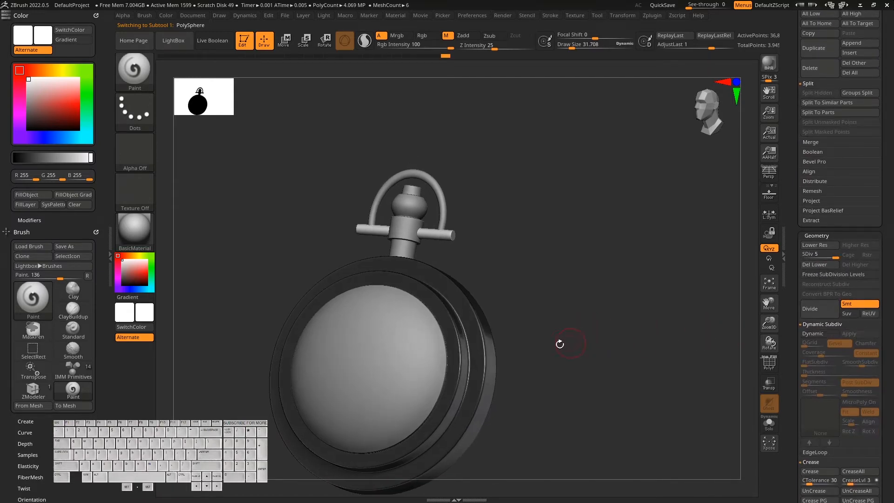
pyautogui.click(138, 230)
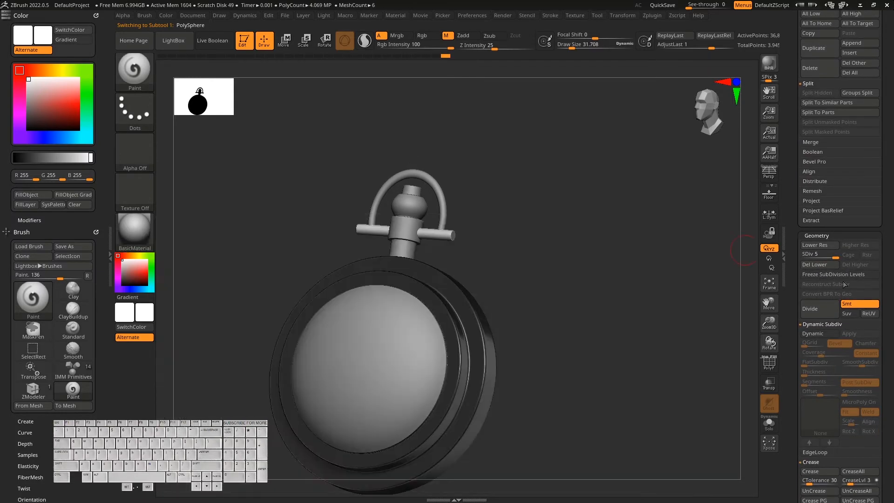
pyautogui.click(136, 233)
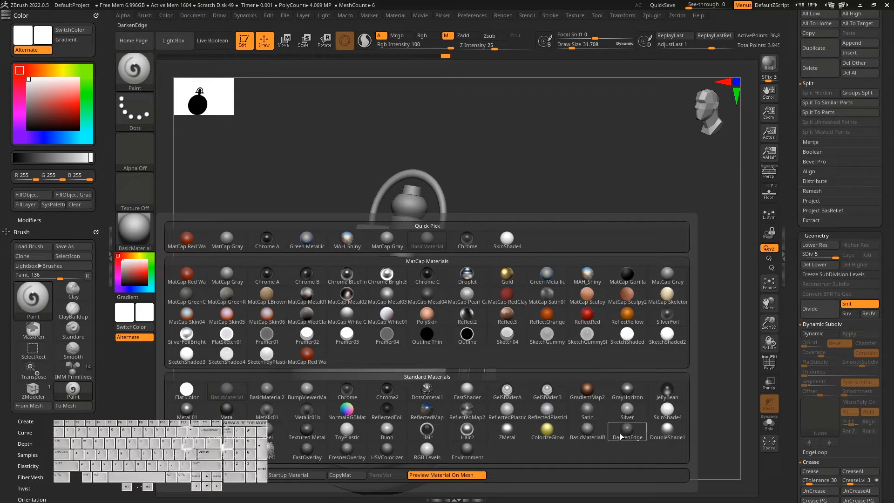
pyautogui.click(630, 414)
pyautogui.moveTo(584, 379); pyautogui.dragTo(588, 350)
pyautogui.click(135, 227)
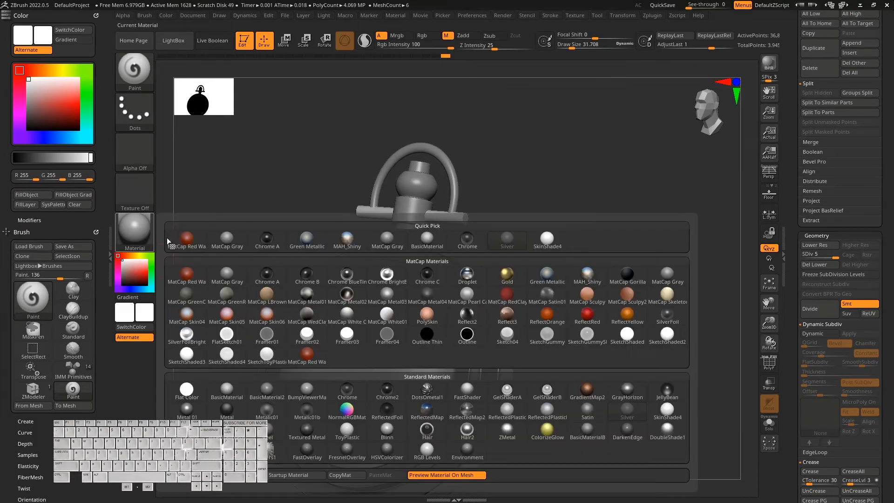
pyautogui.click(628, 336)
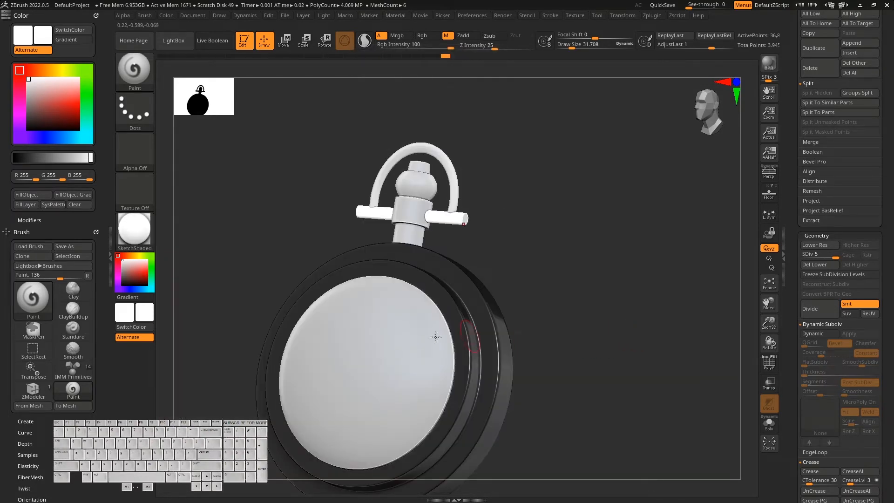
pyautogui.click(129, 241)
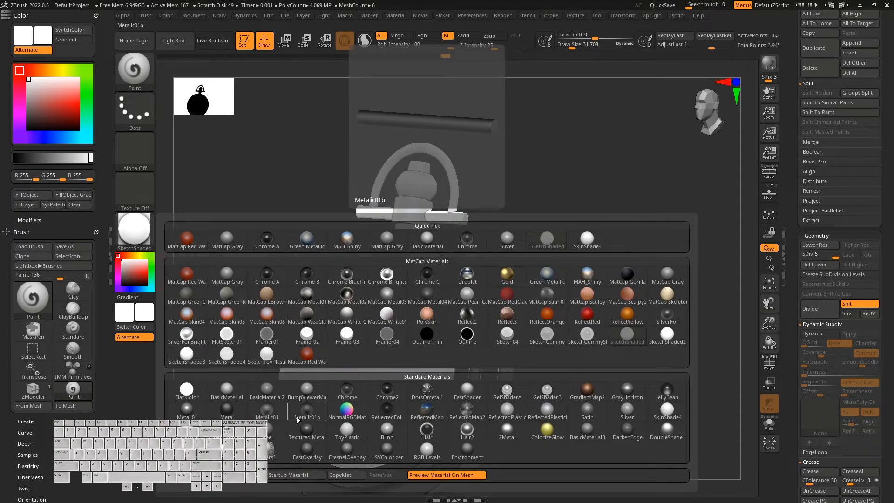
pyautogui.click(307, 276)
# Select the stem's subtool PolySphere1_2 and set the current material to Chrome A.
pyautogui.moveTo(595, 325); pyautogui.dragTo(496, 328)
pyautogui.keyDown('alt'); pyautogui.click(285, 357); pyautogui.keyUp('alt')
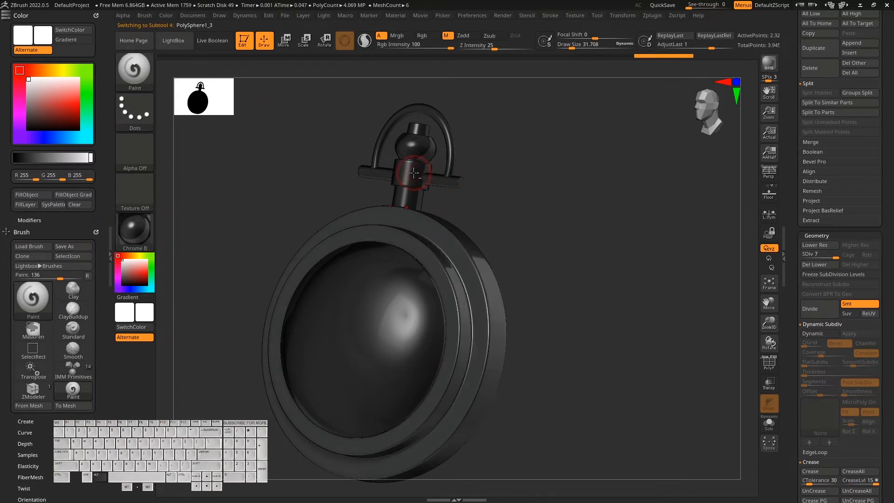
pyautogui.click(136, 232)
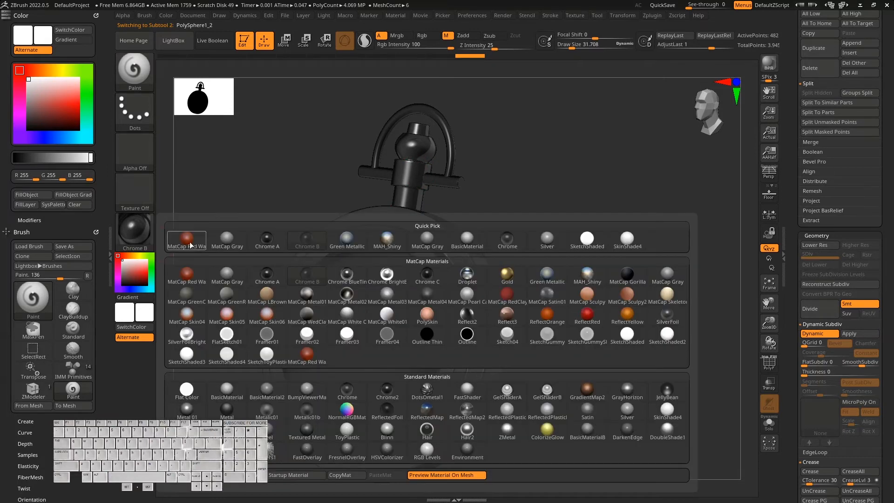
pyautogui.click(267, 247)
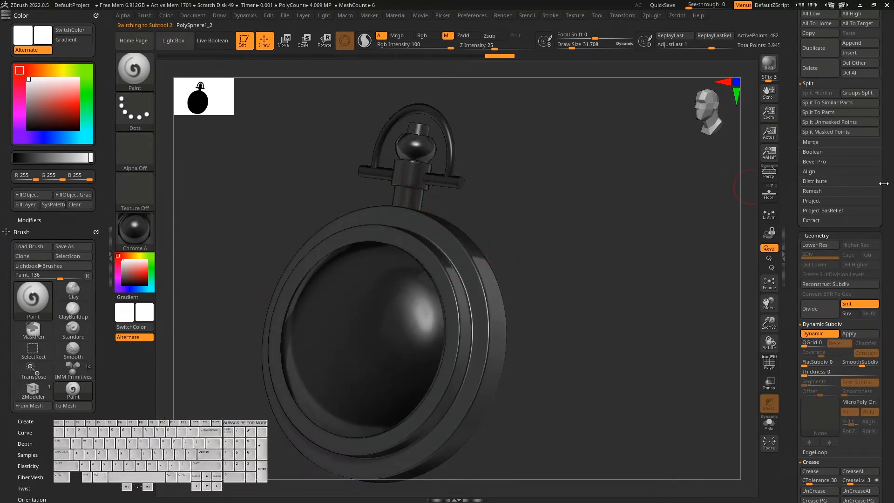
# Fill the crossbar subtool PolySphere and the stem subtool PolySphere1_2 with the Chrome A material.
pyautogui.scroll(10, 879, 296)
pyautogui.click(844, 212)
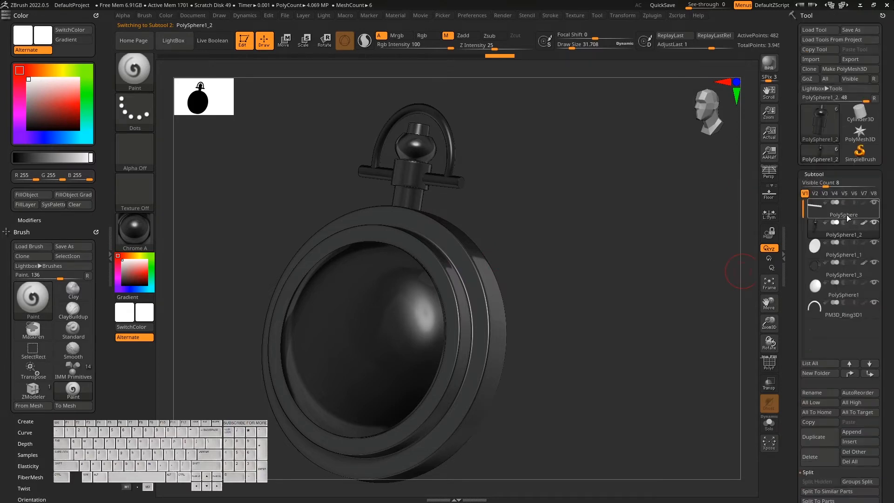
pyautogui.hotkey('shift', 'f')
pyautogui.hotkey('shift', 'f')
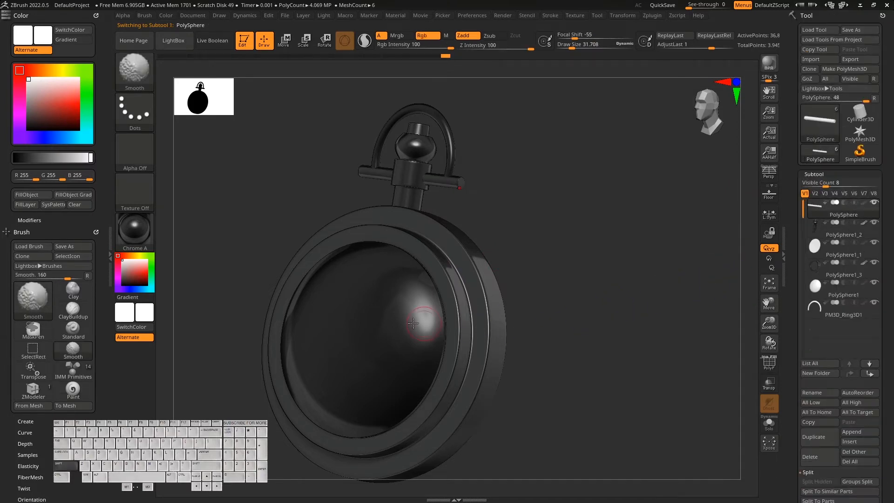
pyautogui.click(33, 195)
pyautogui.click(848, 236)
pyautogui.press('shift')
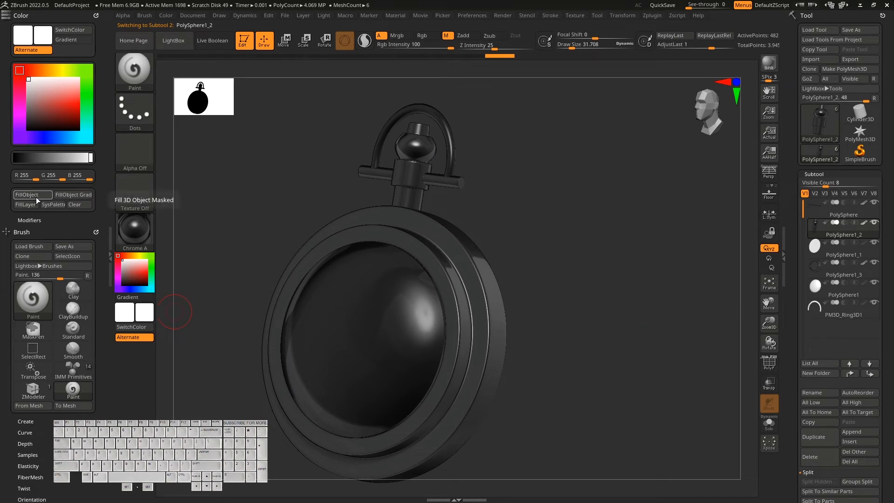
# Select the hanging loop's subtool PM3D_Ring3D1 and fill it with the Chrome A material.
pyautogui.click(849, 255)
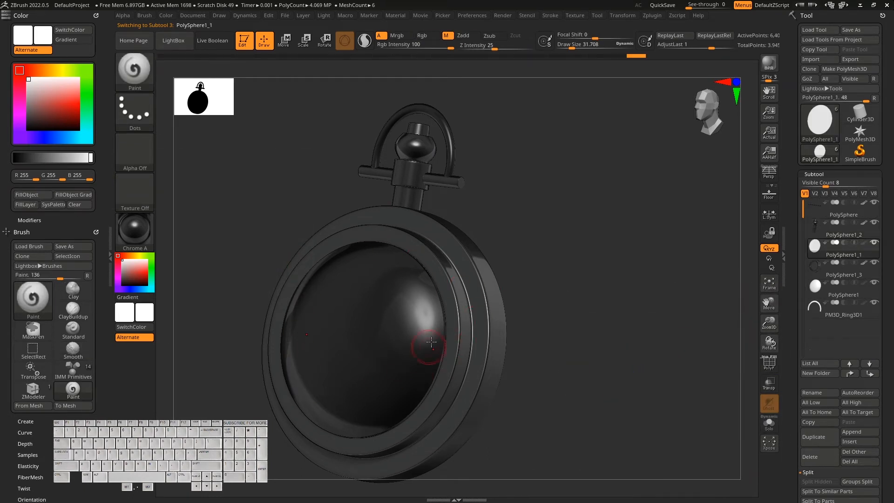
pyautogui.moveTo(846, 310)
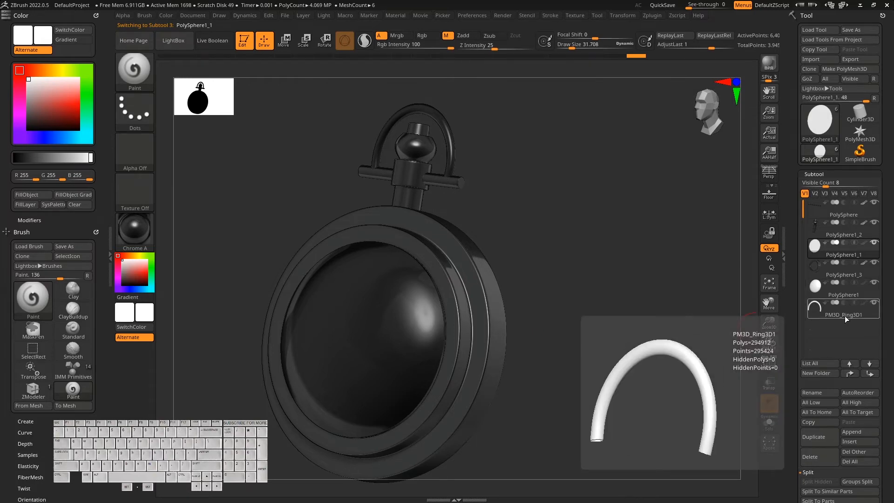
pyautogui.click(845, 316)
pyautogui.moveTo(891, 415); pyautogui.dragTo(892, 308)
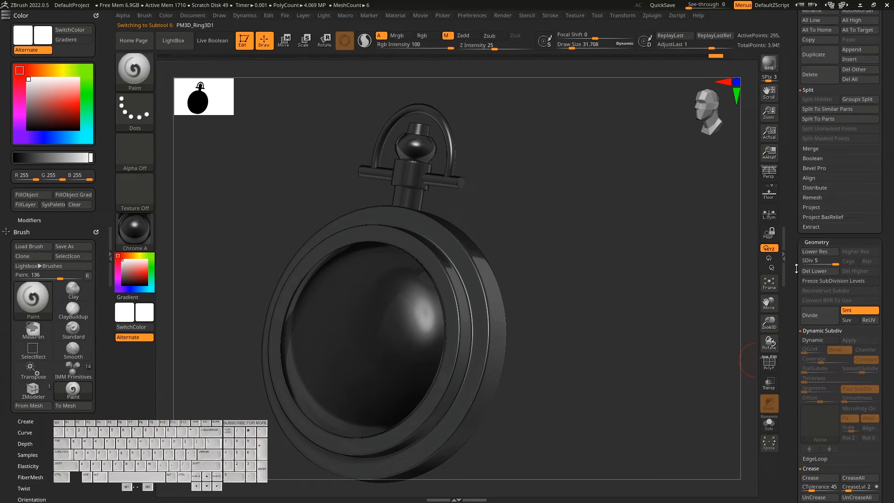
pyautogui.moveTo(884, 220); pyautogui.dragTo(887, 307)
pyautogui.moveTo(591, 356); pyautogui.dragTo(596, 367)
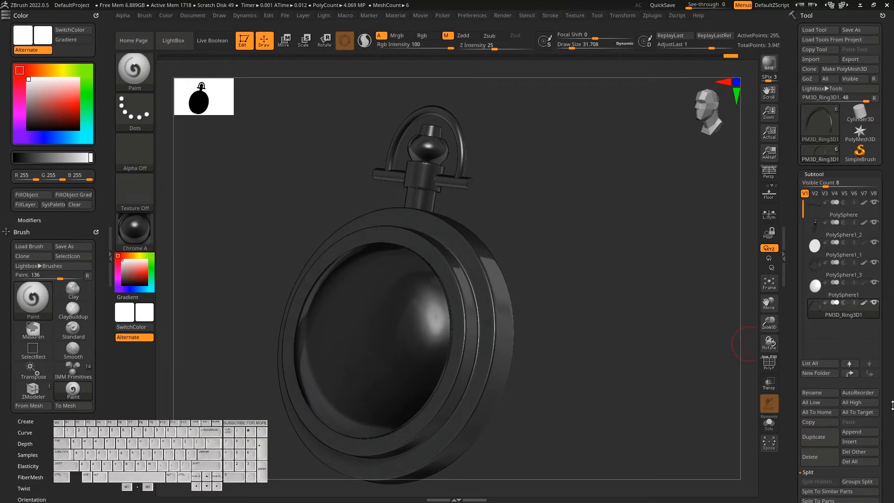
# Select the domed glass subtool PolySphere1, check its wireframe and apply the MAH_Shiny material.
pyautogui.moveTo(893, 402); pyautogui.dragTo(891, 377)
pyautogui.click(837, 265)
pyautogui.hotkey('shift', 'f')
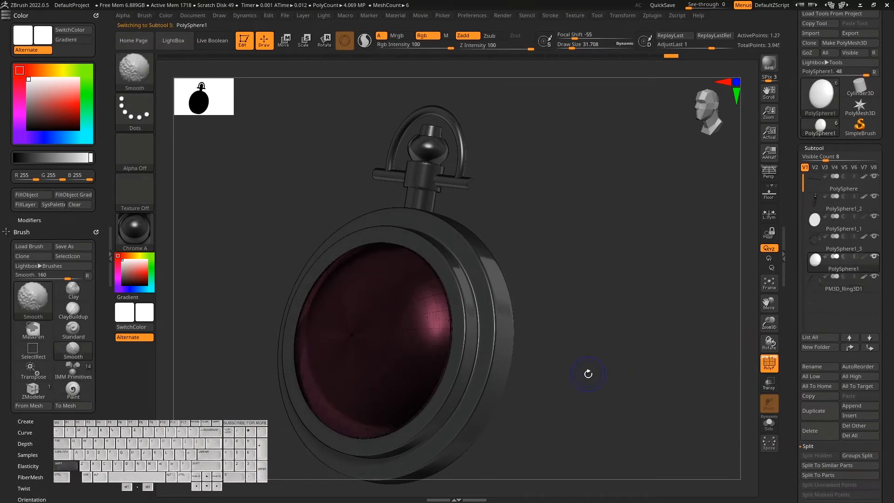
pyautogui.hotkey('shift', 'f')
pyautogui.moveTo(590, 391)
pyautogui.mouseDown()
pyautogui.moveTo(609, 373)
pyautogui.moveTo(513, 356)
pyautogui.mouseUp()
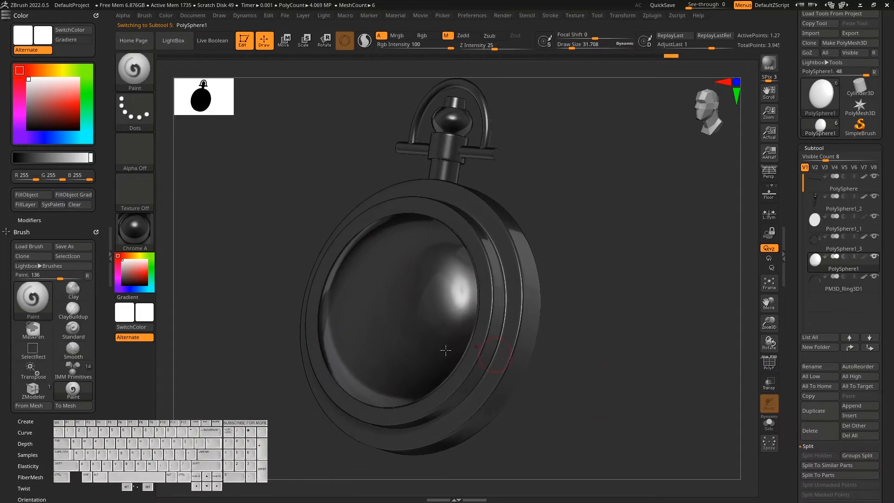
pyautogui.click(134, 229)
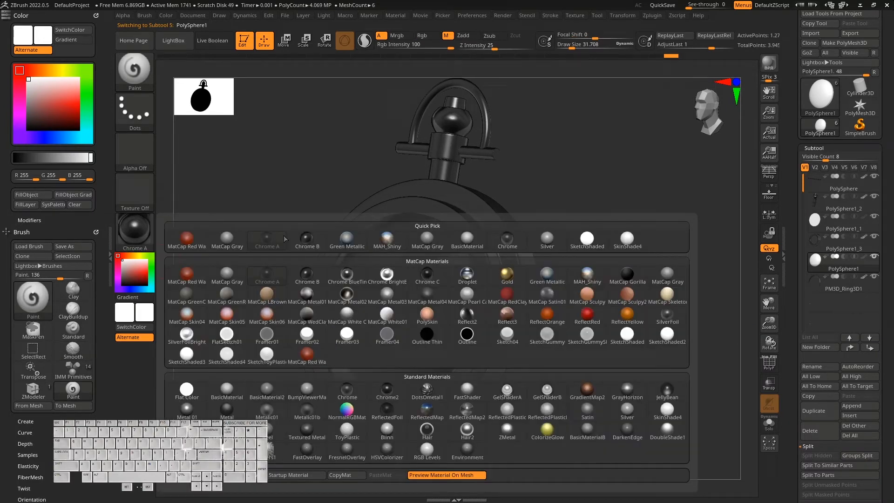
pyautogui.click(589, 279)
pyautogui.moveTo(632, 376); pyautogui.dragTo(654, 383)
# Expand the Display Properties and their BPR Settings for the glass subtool PolySphere1.
pyautogui.scroll(-10, 892, 433)
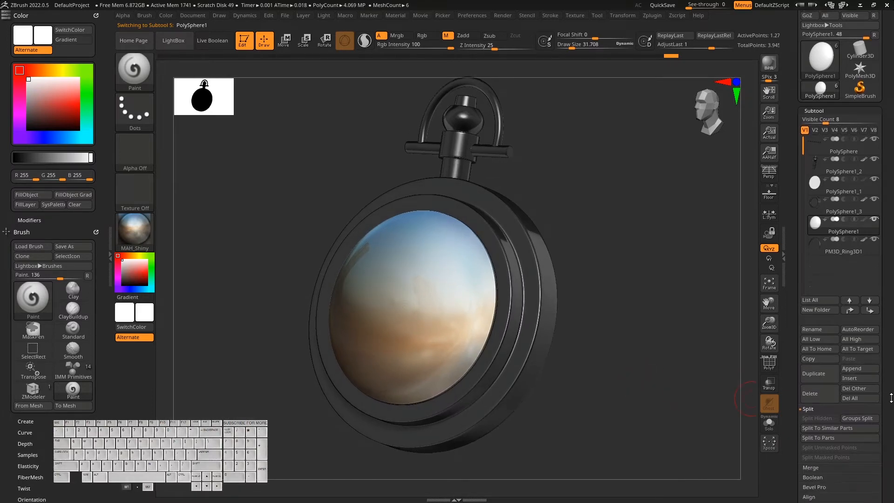
pyautogui.scroll(5, 883, 321)
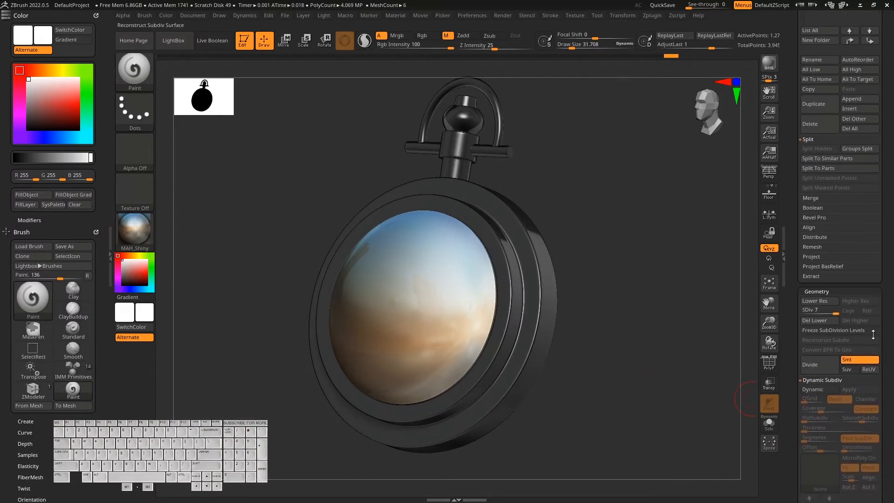
pyautogui.moveTo(635, 367); pyautogui.dragTo(670, 397)
pyautogui.scroll(-5, 892, 452)
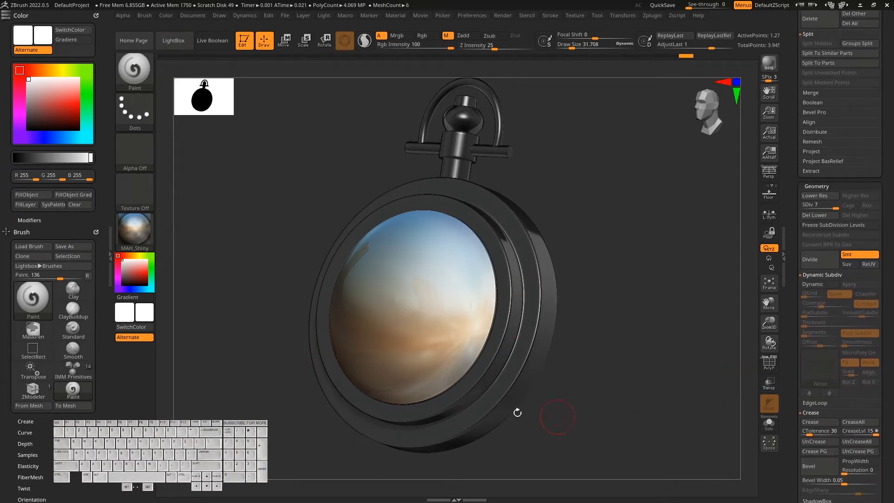
pyautogui.scroll(-16, 878, 319)
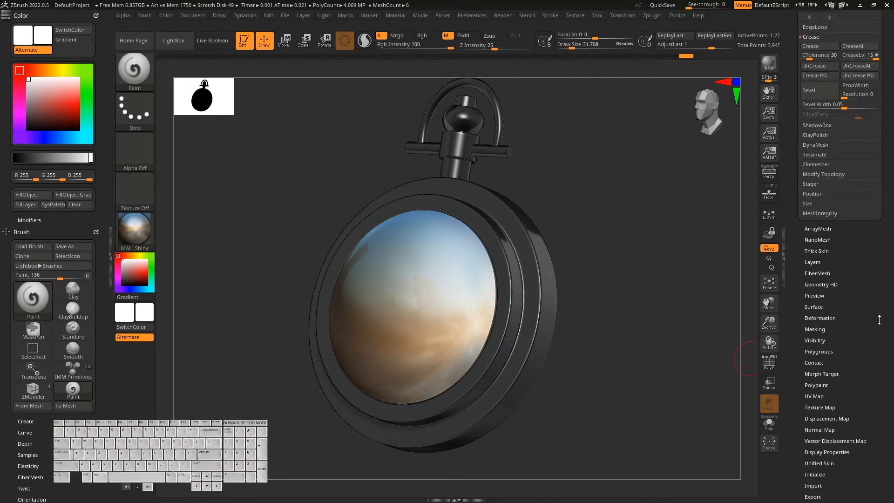
pyautogui.scroll(-4, 879, 319)
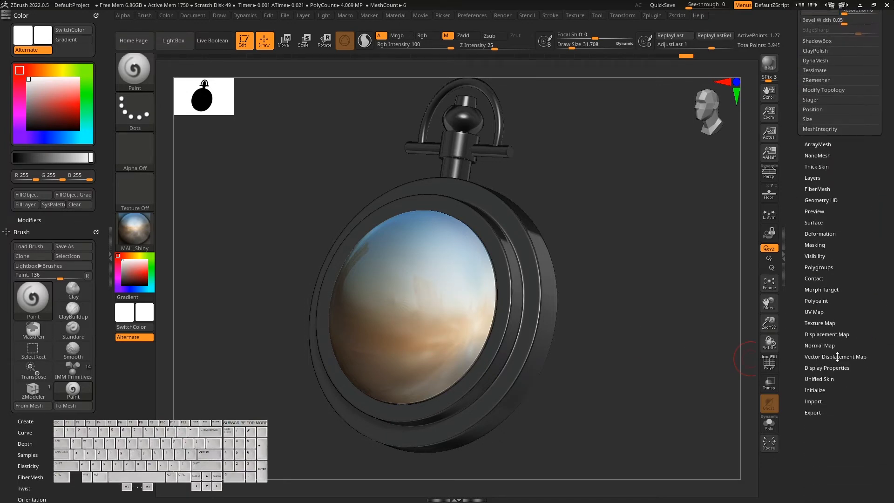
pyautogui.keyDown('shift'); pyautogui.click(826, 367); pyautogui.keyUp('shift')
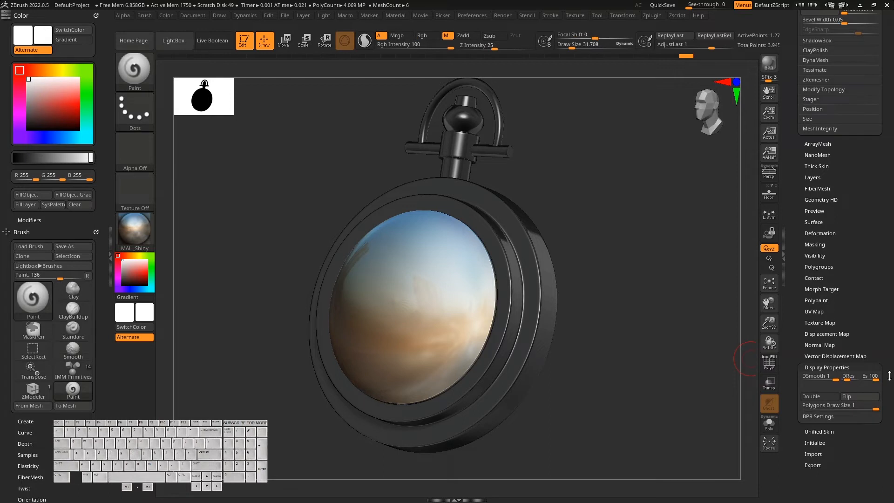
pyautogui.scroll(-2, 889, 382)
pyautogui.keyDown('shift'); pyautogui.click(817, 373); pyautogui.keyUp('shift')
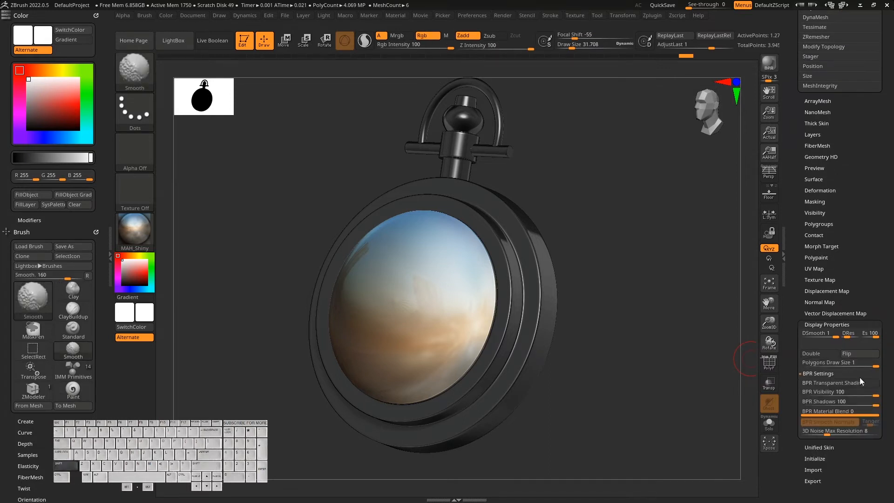
pyautogui.scroll(-1, 890, 381)
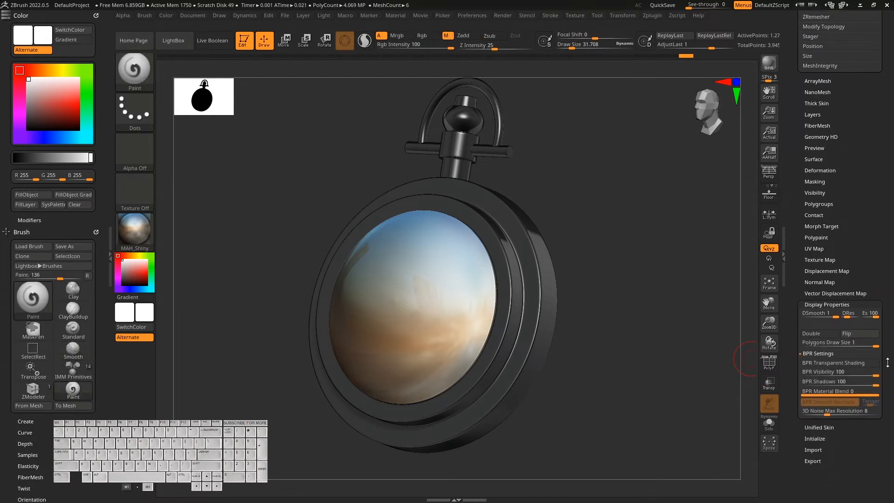
# Enable BPR Transparent Shading for the glass together with the Transparent render property, and render the watch with BPR.
pyautogui.click(850, 363)
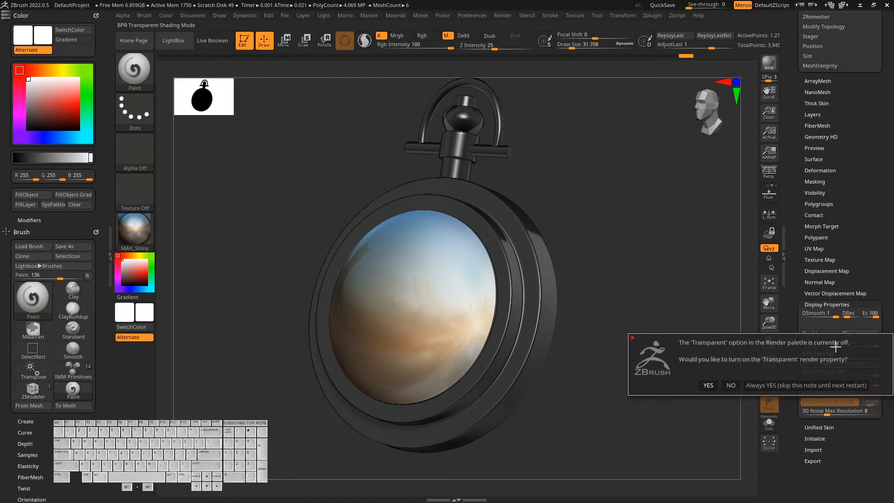
pyautogui.click(708, 386)
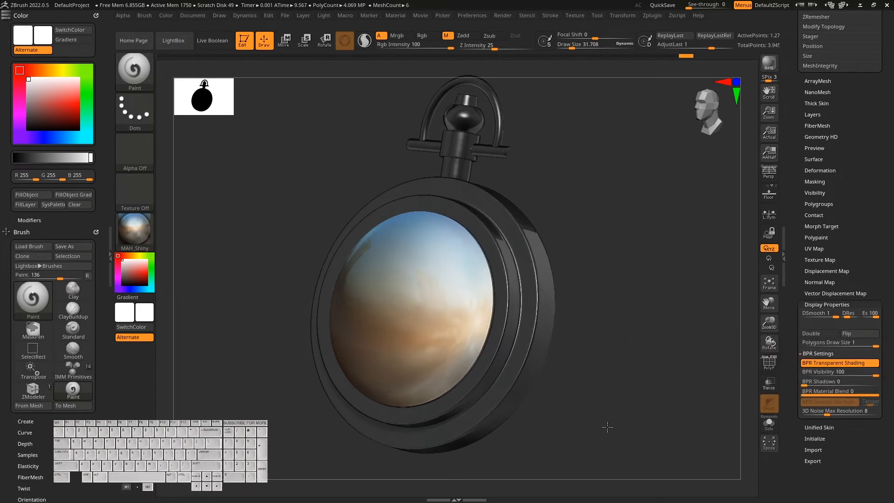
pyautogui.click(769, 62)
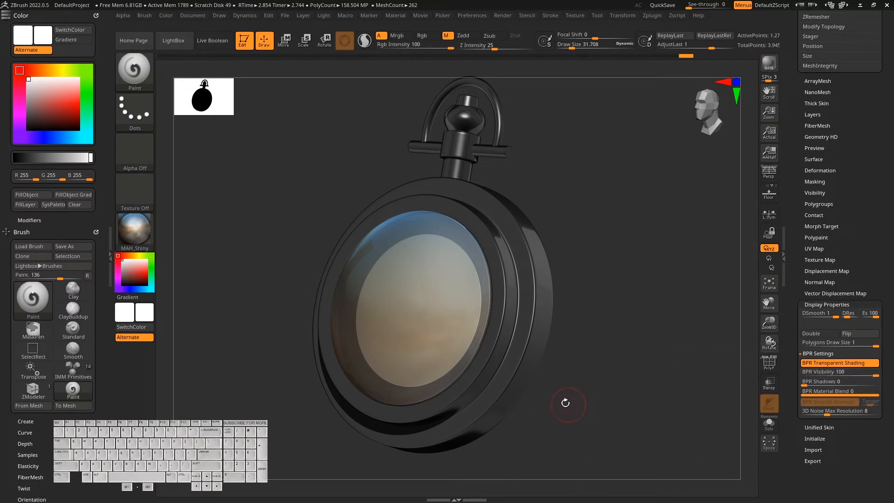
pyautogui.moveTo(616, 383); pyautogui.dragTo(601, 389)
# Select the dial disc PolySphere1_1, hide the glass PolySphere1 and show the dial's wireframe in front view.
pyautogui.moveTo(885, 192); pyautogui.dragTo(883, 374)
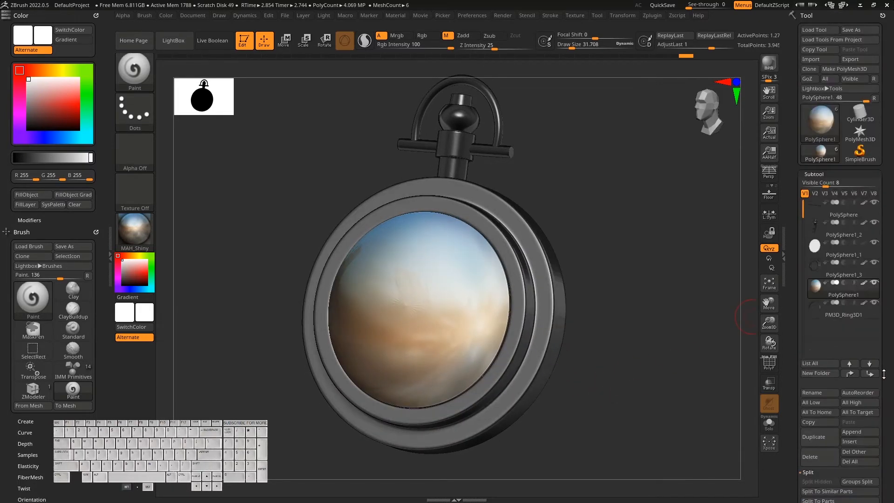
pyautogui.click(842, 255)
pyautogui.press('shift')
pyautogui.hotkey('shift', 'f')
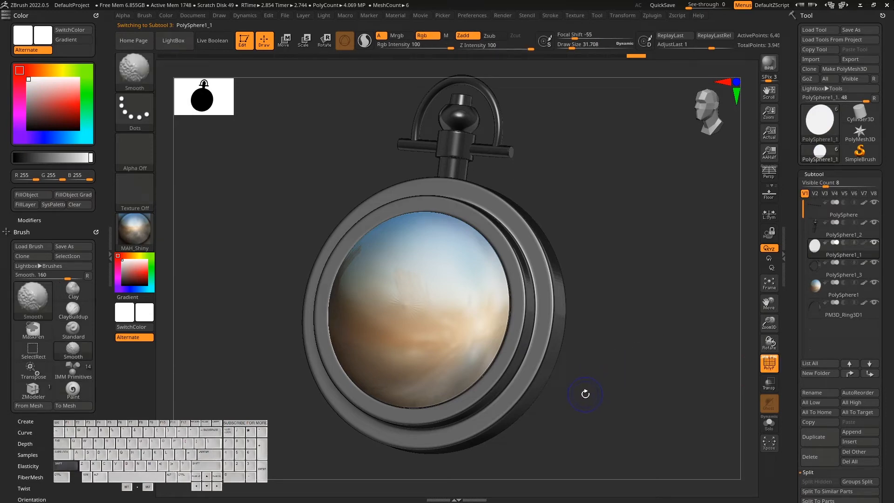
pyautogui.click(873, 283)
pyautogui.moveTo(615, 409)
pyautogui.keyDown('shift'); pyautogui.mouseDown()
pyautogui.moveTo(638, 412)
pyautogui.moveTo(652, 341)
pyautogui.moveTo(634, 413)
pyautogui.mouseUp(); pyautogui.keyUp('shift')
pyautogui.hotkey('shift', 'f')
pyautogui.hotkey('shift', 'f')
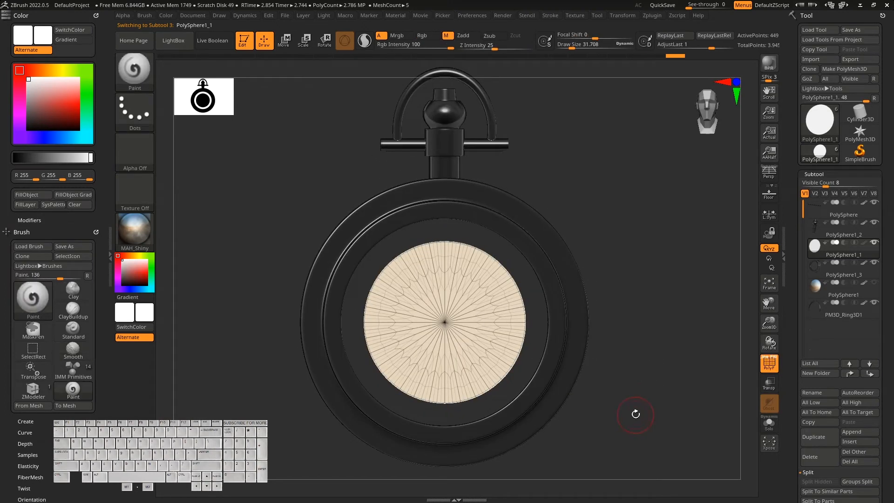
# Unlock the transform gizmo from the mirrored setup by turning off Activate Symmetry for the dial disc PolySphere1_1.
pyautogui.press('r')
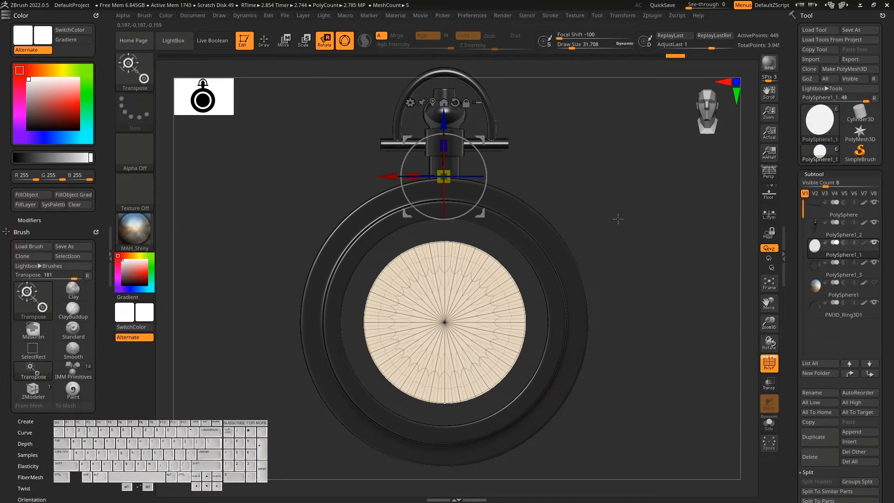
pyautogui.keyDown('alt'); pyautogui.moveTo(617, 219); pyautogui.dragTo(618, 248); pyautogui.keyUp('alt')
pyautogui.keyDown('alt'); pyautogui.click(439, 133); pyautogui.keyUp('alt')
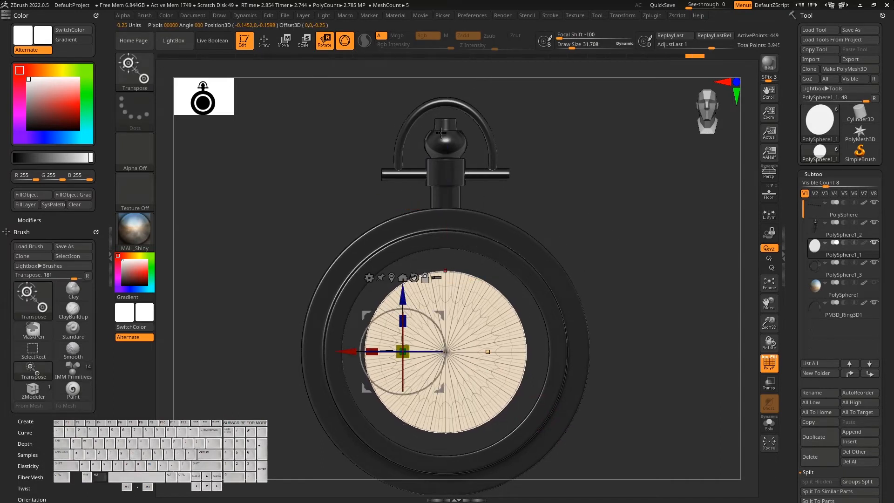
pyautogui.click(628, 17)
pyautogui.click(667, 258)
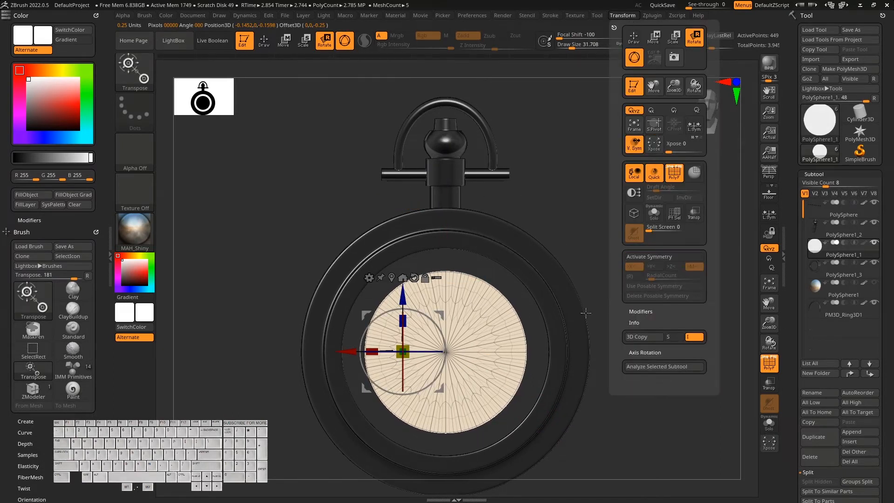
# Centre the gizmo on the dial disc and scale the disc up uniformly until it fills the case opening.
pyautogui.keyDown('alt'); pyautogui.click(453, 358); pyautogui.keyUp('alt')
pyautogui.moveTo(633, 334); pyautogui.dragTo(615, 398)
pyautogui.moveTo(452, 358); pyautogui.dragTo(467, 372)
pyautogui.moveTo(605, 358)
pyautogui.mouseDown()
pyautogui.moveTo(666, 341)
pyautogui.moveTo(740, 421)
pyautogui.mouseUp()
pyautogui.press('q')
# Raise the dial disc to SDiv 5 and divide it further up to subdivision level 10.
pyautogui.scroll(-6, 886, 362)
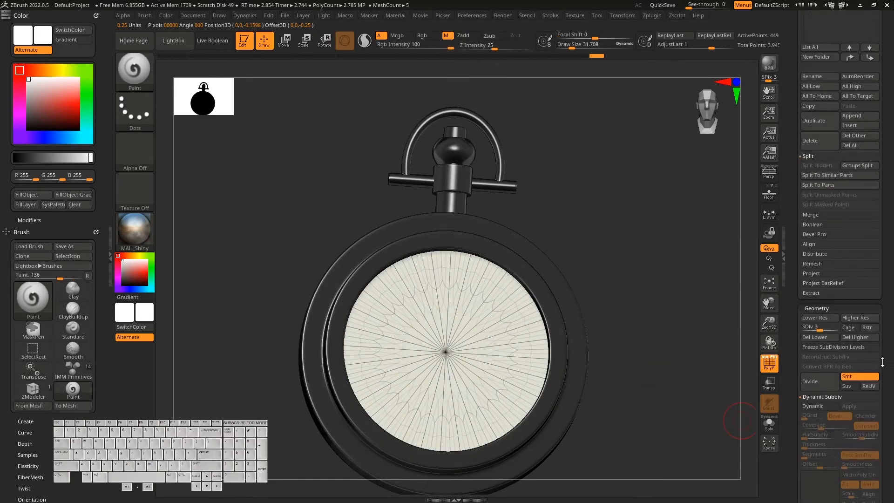
pyautogui.moveTo(818, 329); pyautogui.dragTo(836, 329)
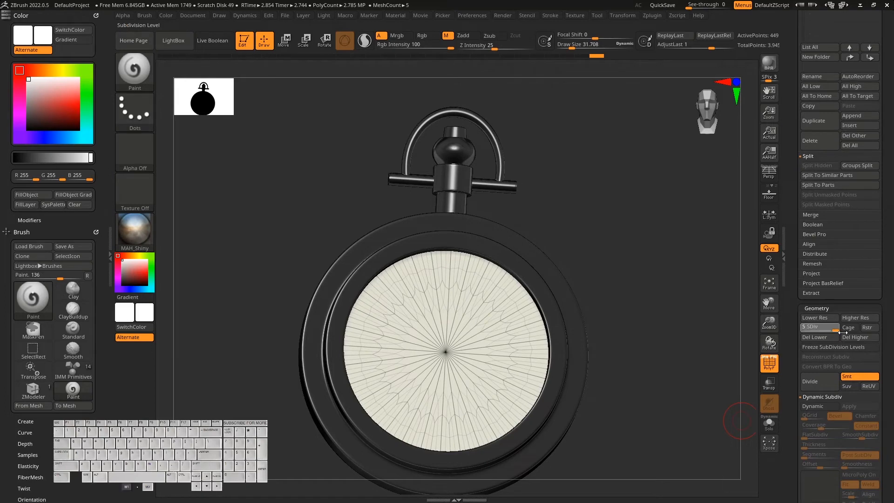
pyautogui.click(105, 249)
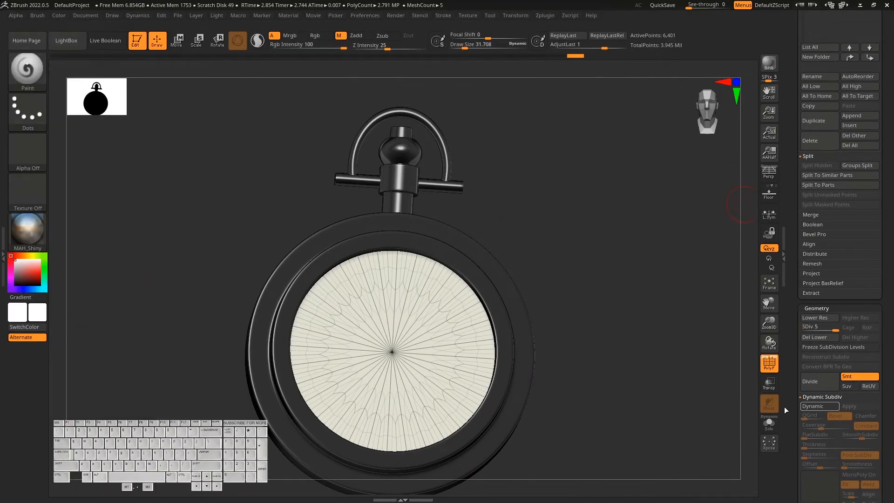
pyautogui.moveTo(545, 372); pyautogui.dragTo(702, 379)
pyautogui.click(822, 384)
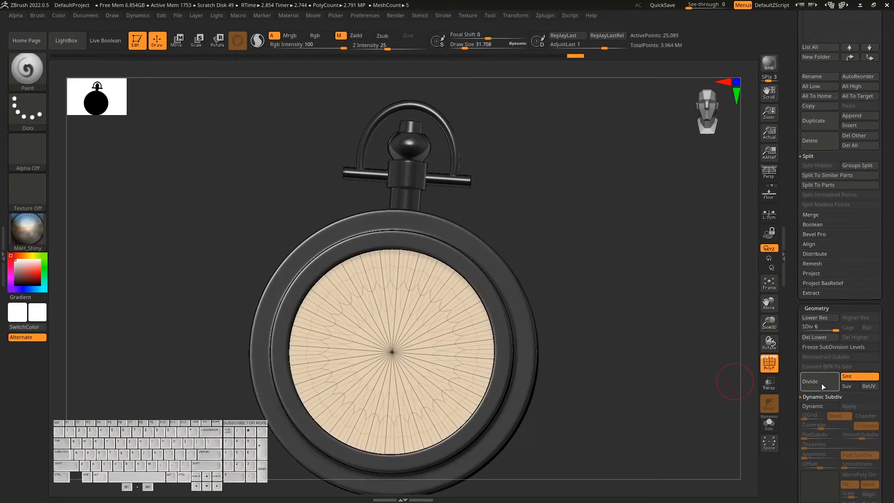
pyautogui.click(820, 384)
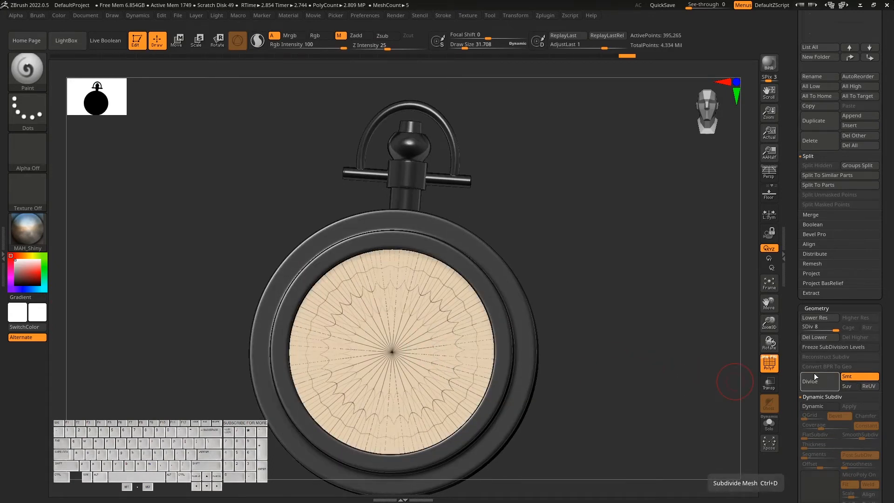
pyautogui.click(819, 384)
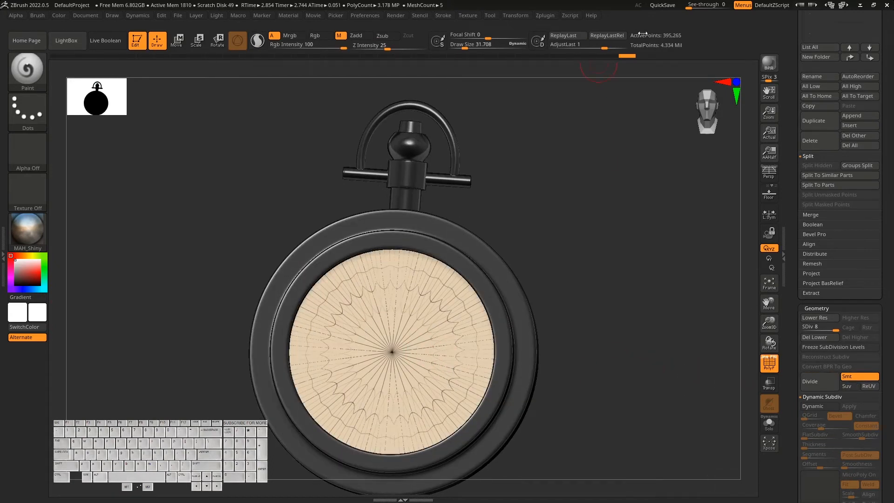
pyautogui.click(821, 385)
pyautogui.click(820, 383)
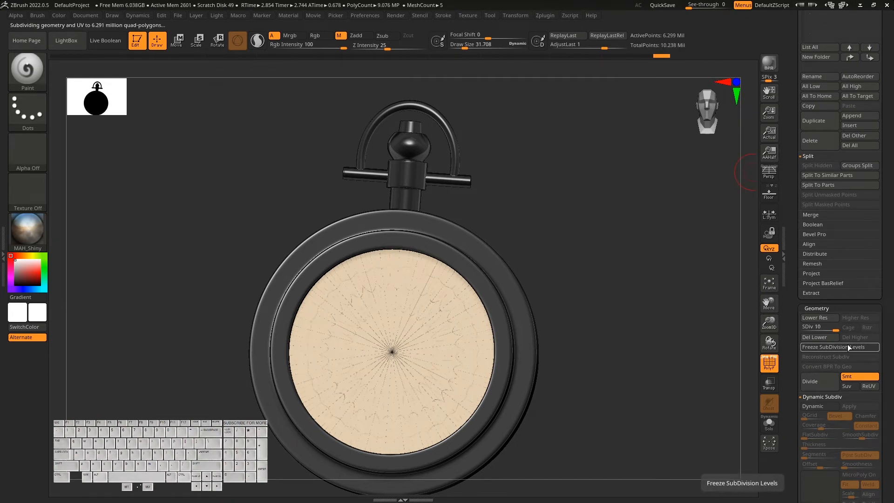
# Import the watch_texture image, make it the current texture and add it to Spotlight over the front view.
pyautogui.moveTo(597, 396); pyautogui.dragTo(651, 399)
pyautogui.moveTo(892, 283); pyautogui.dragTo(884, 415)
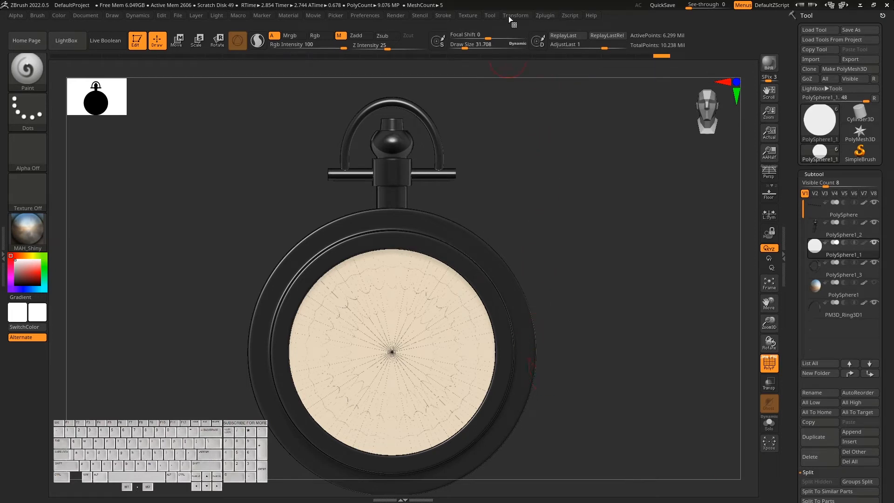
pyautogui.click(468, 16)
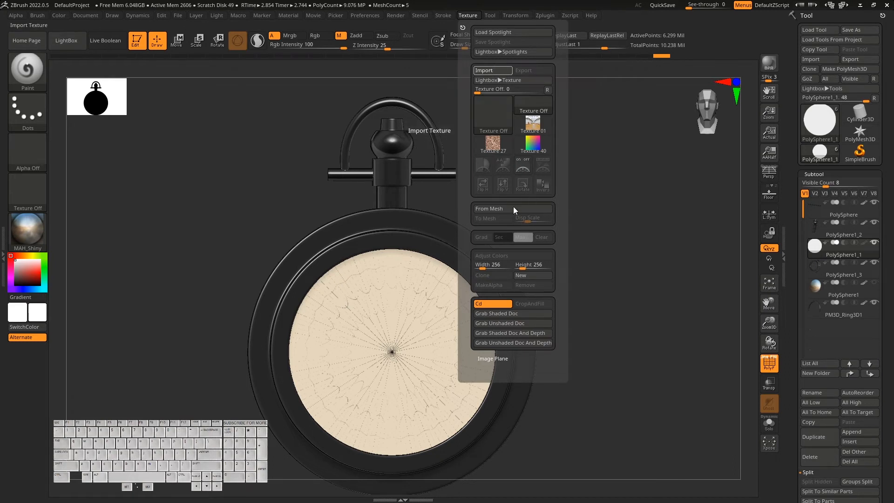
pyautogui.click(747, 350)
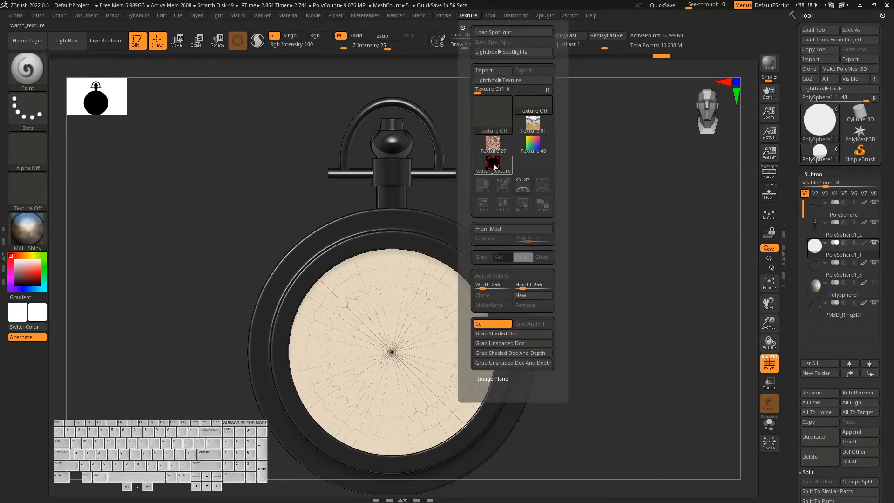
pyautogui.moveTo(498, 168)
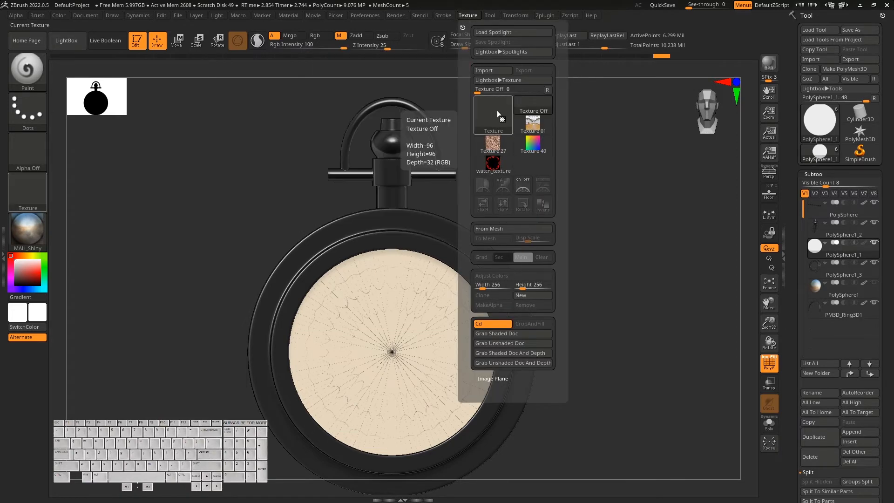
pyautogui.click(498, 168)
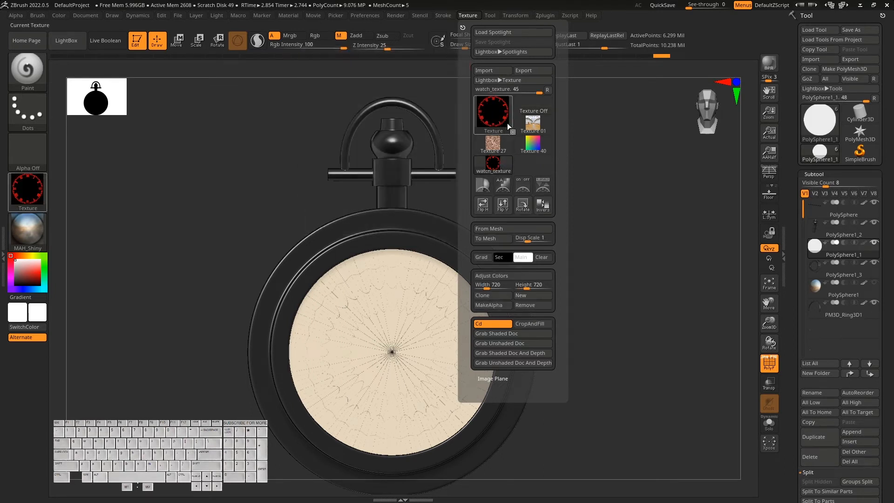
pyautogui.click(545, 190)
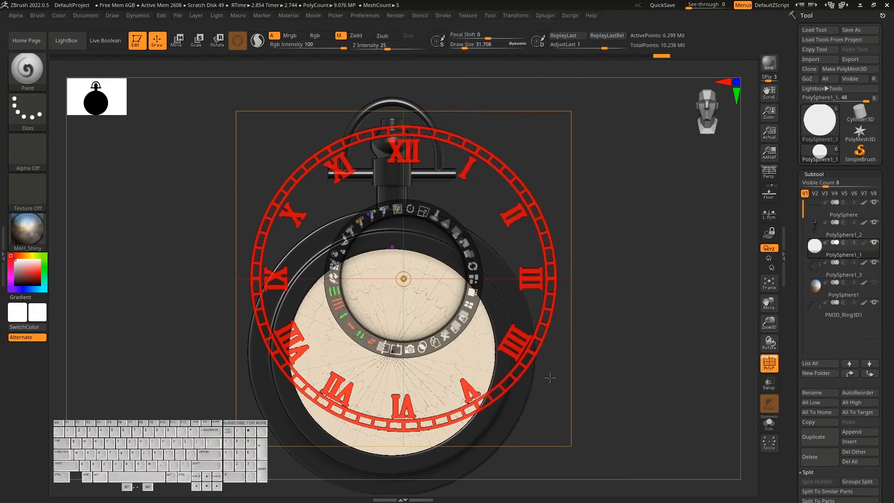
# Centre the Spotlight clock-face image on the dial and scale it down to fit the disc's edge.
pyautogui.moveTo(504, 237); pyautogui.dragTo(475, 247)
pyautogui.click(379, 275)
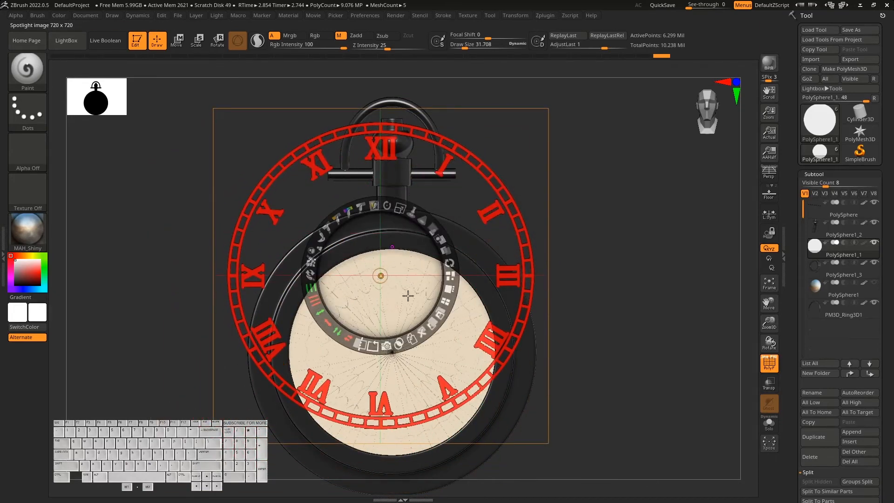
pyautogui.moveTo(383, 278); pyautogui.dragTo(399, 350)
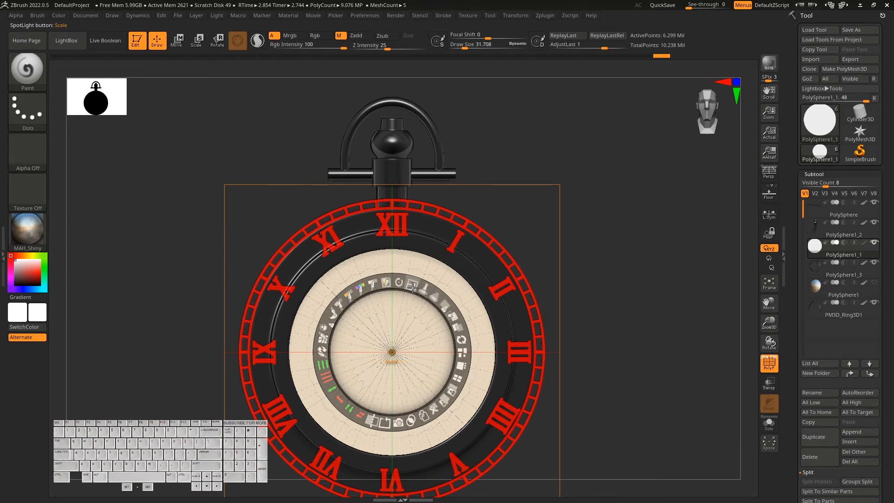
pyautogui.moveTo(412, 285); pyautogui.dragTo(377, 293)
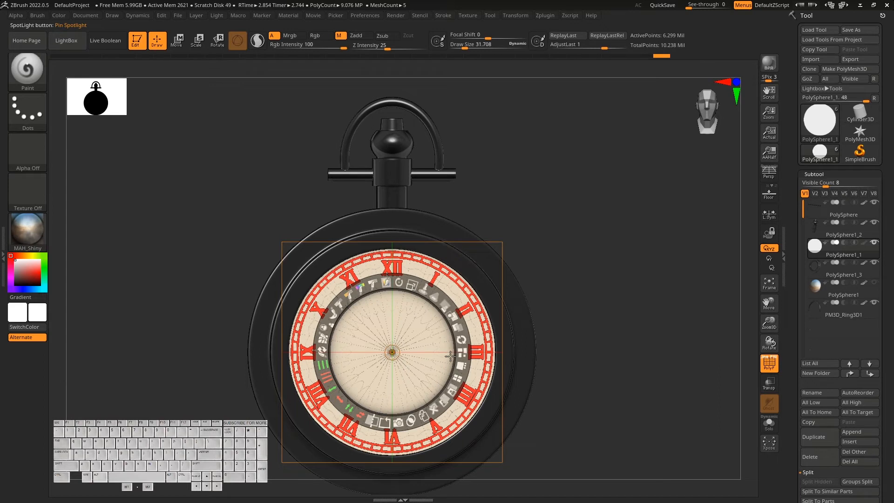
# Prepare to paint the dial with Rgb only, Spotlight in projection mode, the wireframe hidden and the SkinShade4 material.
pyautogui.click(315, 36)
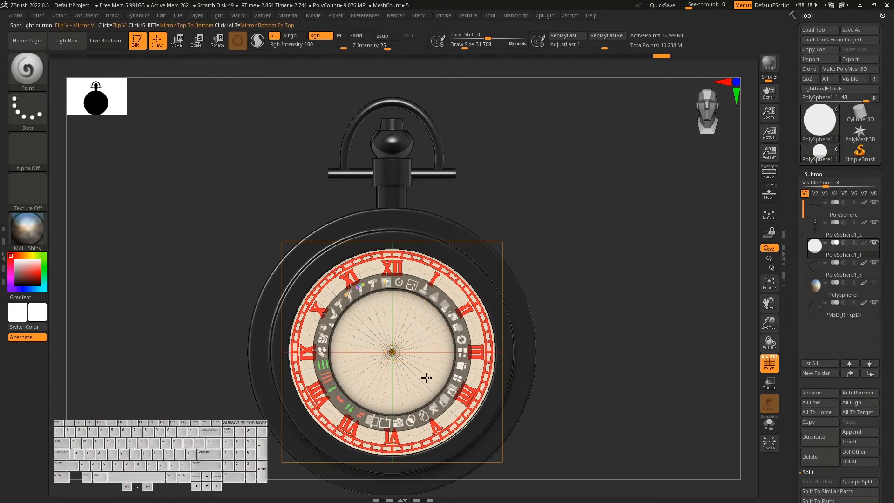
pyautogui.press('z')
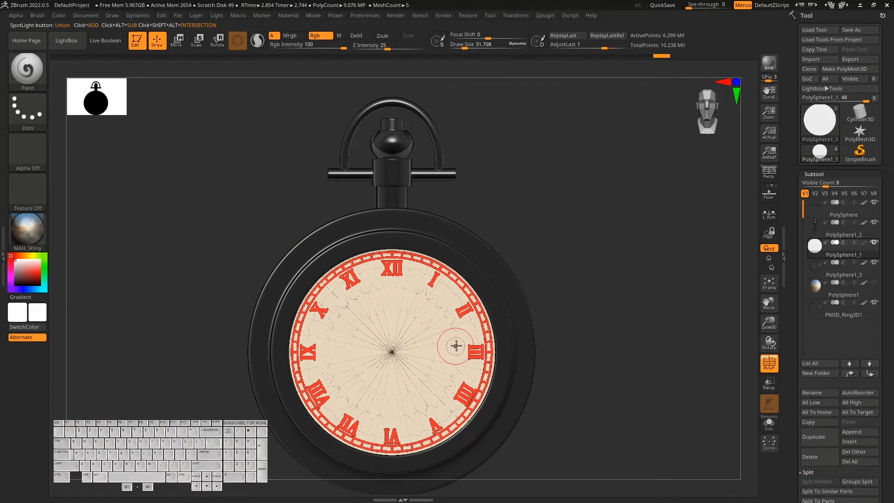
pyautogui.hotkey('shift', 'f')
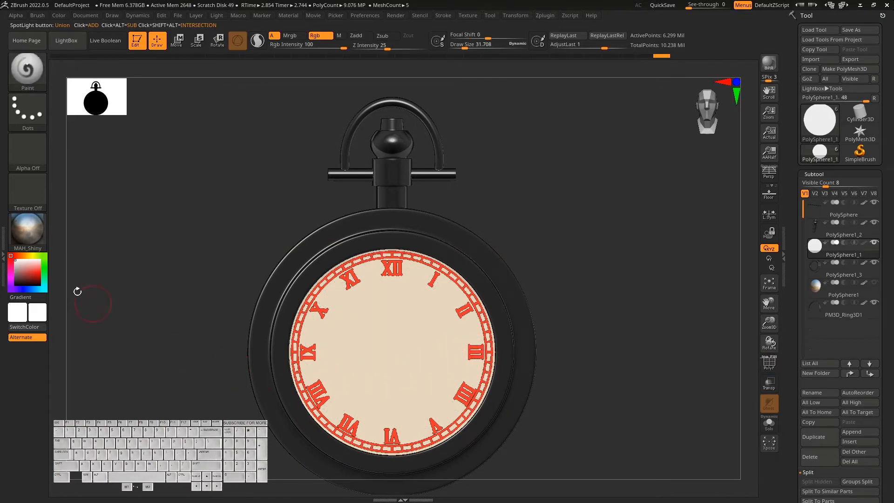
pyautogui.click(32, 233)
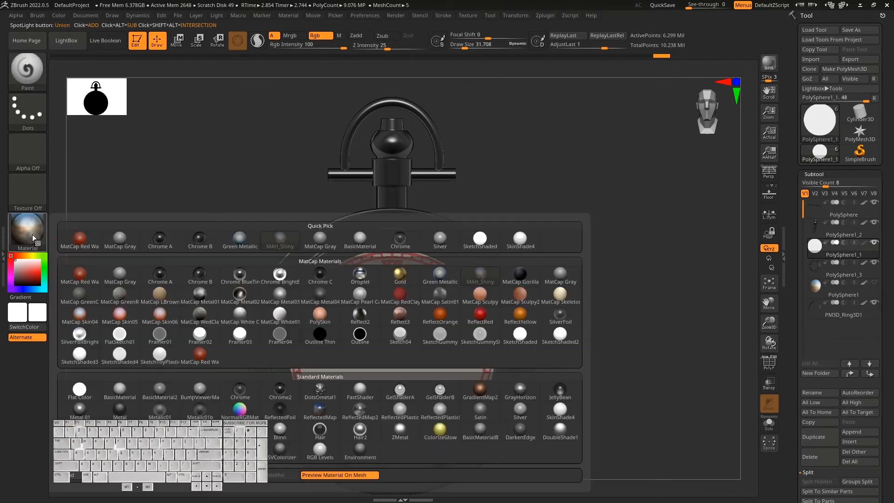
pyautogui.click(524, 243)
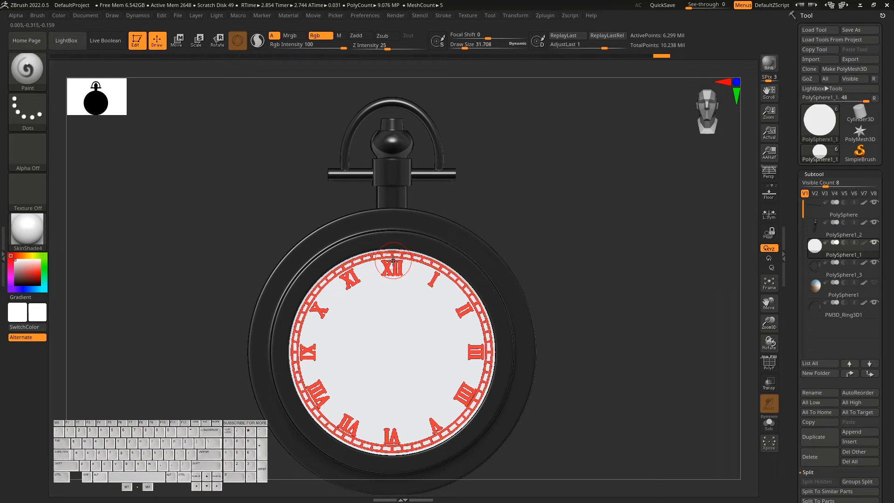
# Paint the red Roman numerals and outer minute ring from the Spotlight image onto the dial, and turn Spotlight off.
pyautogui.moveTo(393, 269)
pyautogui.mouseDown()
pyautogui.moveTo(396, 277)
pyautogui.moveTo(395, 268)
pyautogui.mouseUp()
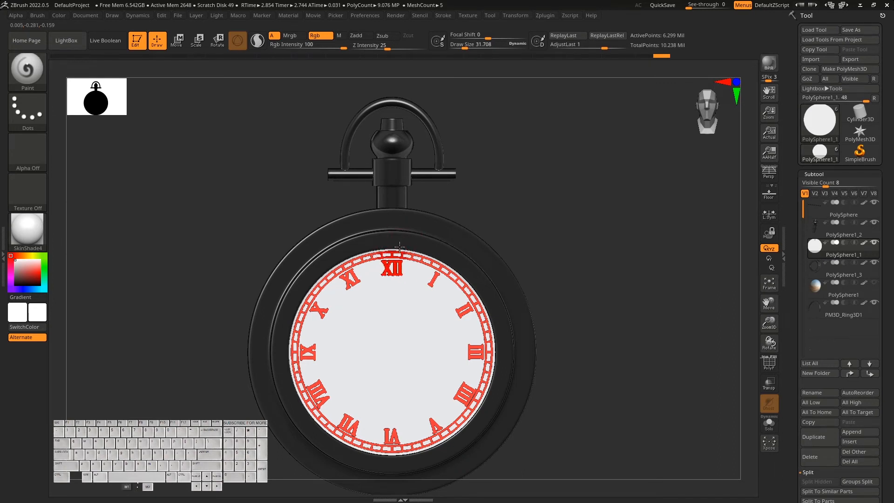
pyautogui.moveTo(402, 255); pyautogui.dragTo(427, 260)
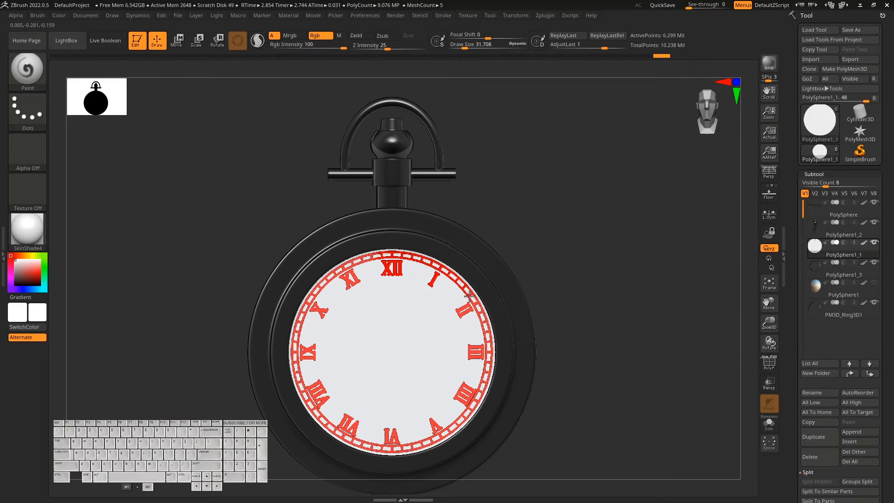
pyautogui.moveTo(464, 282)
pyautogui.mouseDown()
pyautogui.moveTo(465, 312)
pyautogui.moveTo(471, 301)
pyautogui.moveTo(485, 353)
pyautogui.moveTo(487, 372)
pyautogui.moveTo(476, 343)
pyautogui.moveTo(473, 388)
pyautogui.mouseUp()
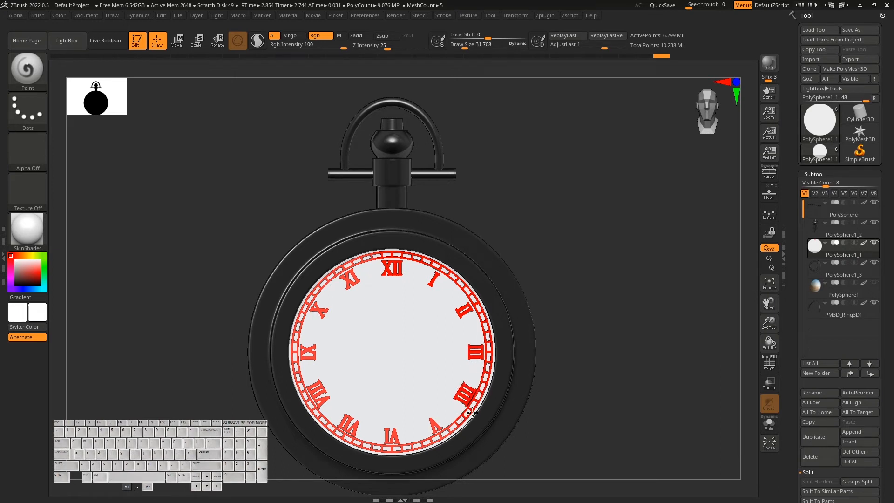
pyautogui.moveTo(451, 433); pyautogui.dragTo(436, 443)
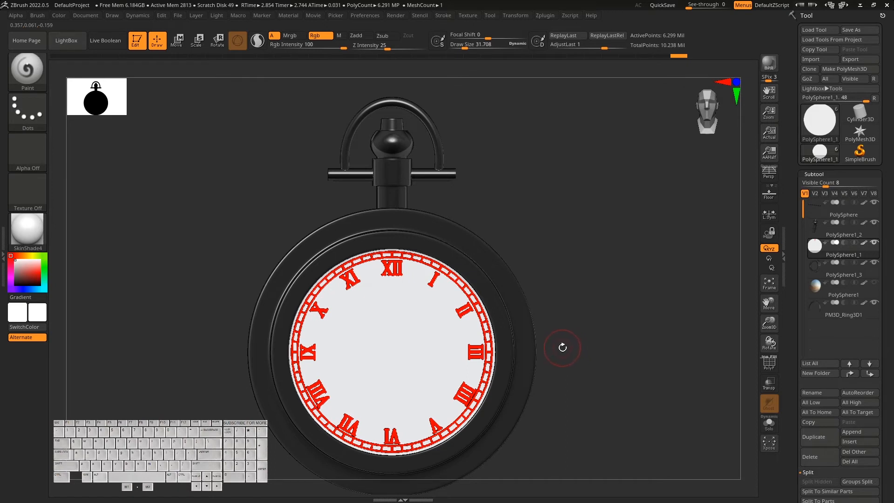
pyautogui.hotkey('shift', 'z')
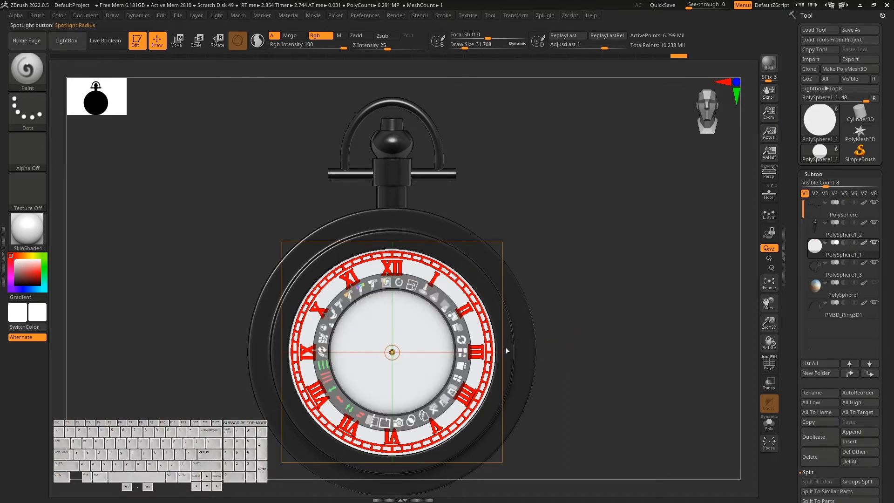
pyautogui.hotkey('shift', 'z')
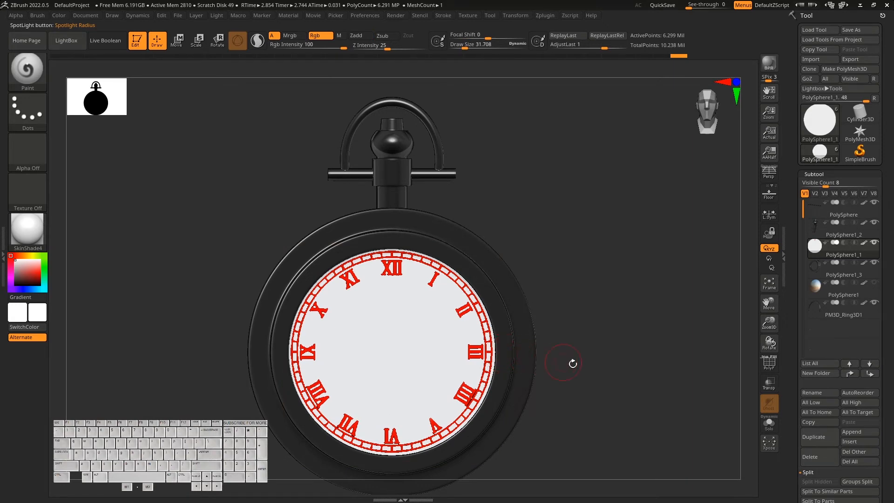
# Show the glass PolySphere1 and BPR-render the watch at an angle in perspective, ending in a front view without perspective.
pyautogui.moveTo(608, 367)
pyautogui.mouseDown()
pyautogui.moveTo(592, 369)
pyautogui.moveTo(618, 375)
pyautogui.moveTo(601, 382)
pyautogui.moveTo(692, 297)
pyautogui.mouseUp()
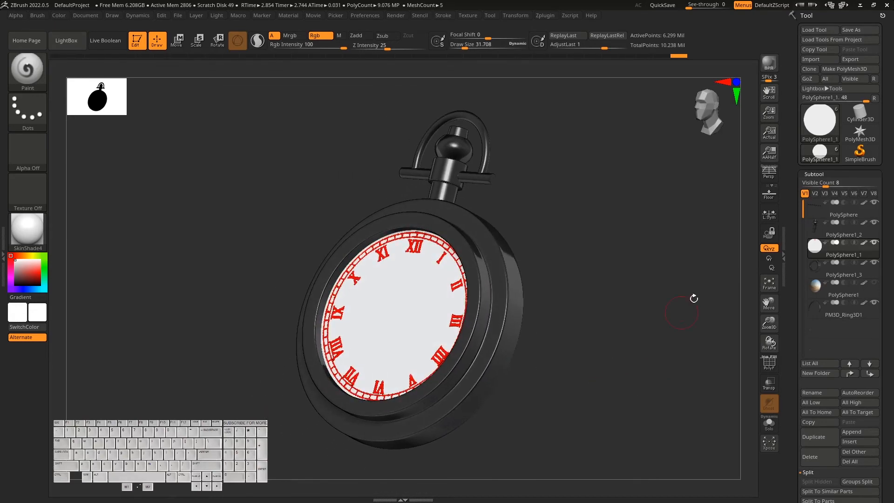
pyautogui.click(769, 173)
pyautogui.moveTo(634, 323); pyautogui.dragTo(675, 334)
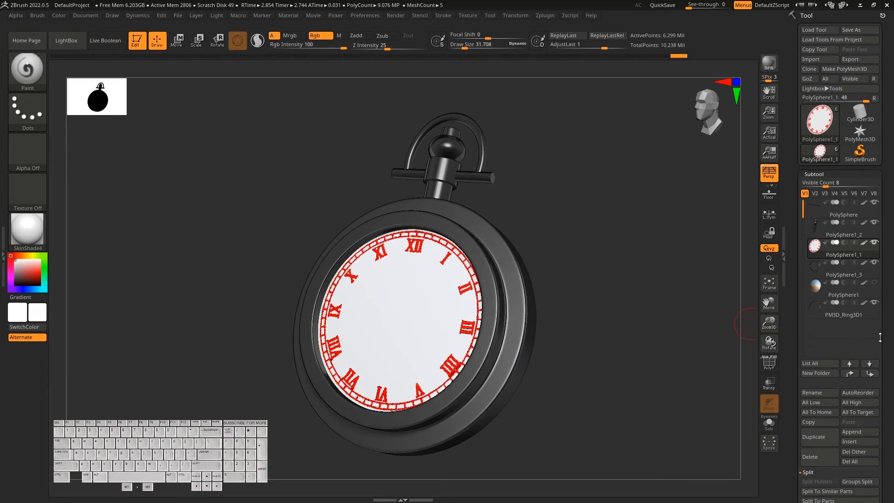
pyautogui.click(874, 282)
pyautogui.moveTo(639, 419); pyautogui.dragTo(646, 414)
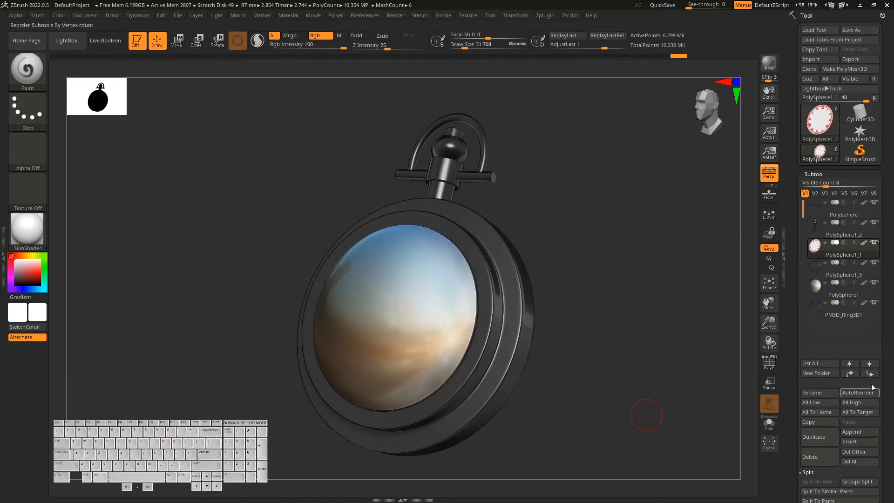
pyautogui.click(770, 65)
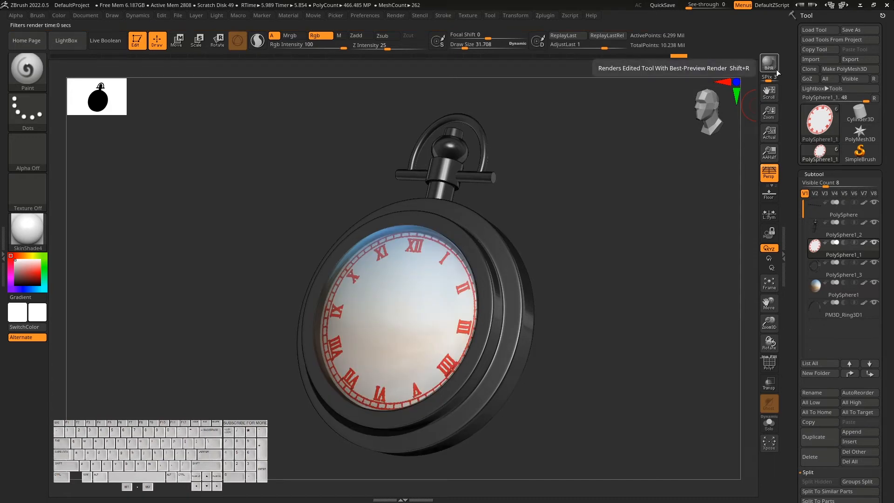
pyautogui.click(771, 178)
pyautogui.moveTo(588, 373); pyautogui.dragTo(626, 392)
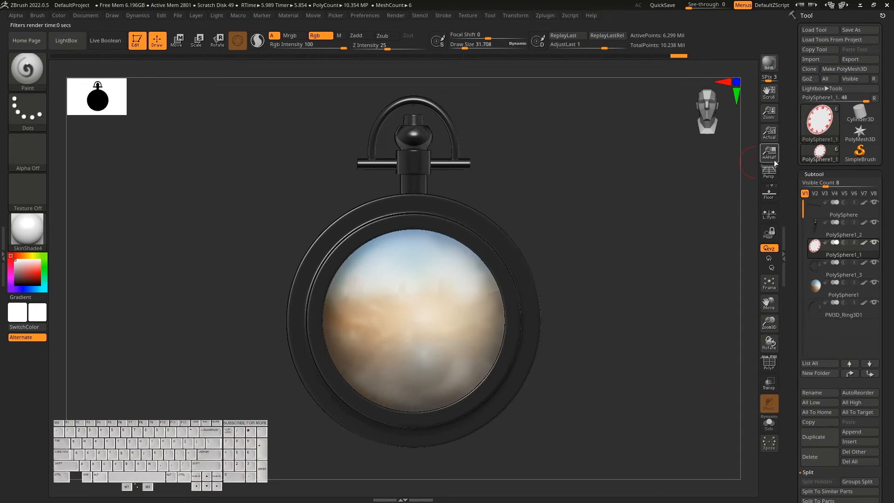
# Hide the glass PolySphere1 and isolate the dial PolySphere1_1 in Solo mode.
pyautogui.click(875, 283)
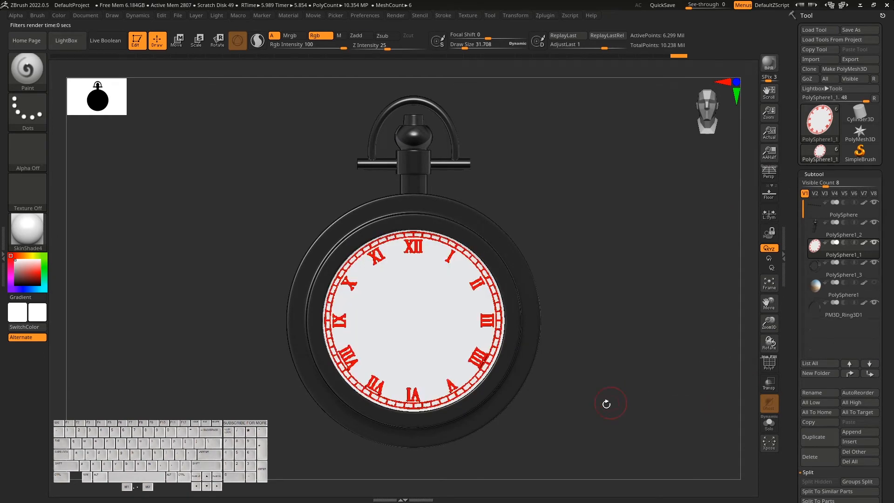
pyautogui.scroll(-3, 838, 326)
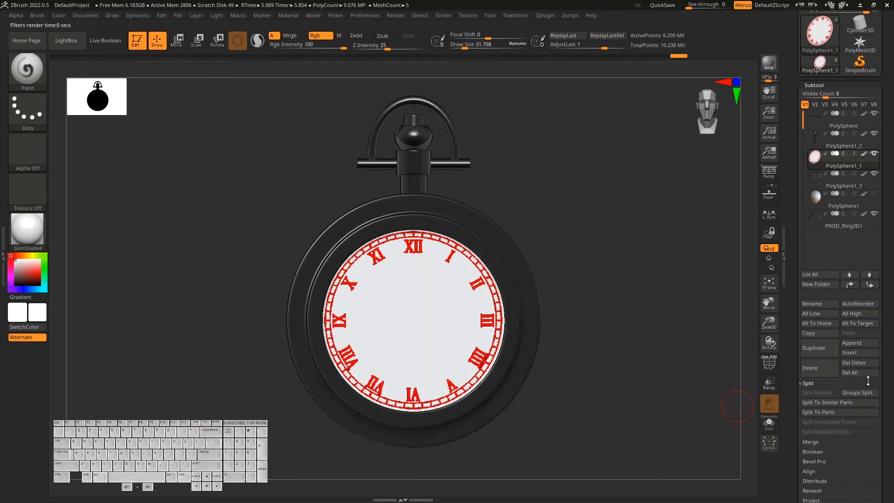
pyautogui.click(769, 423)
pyautogui.keyDown('alt'); pyautogui.moveTo(572, 397); pyautogui.dragTo(576, 345, button='right'); pyautogui.keyUp('alt')
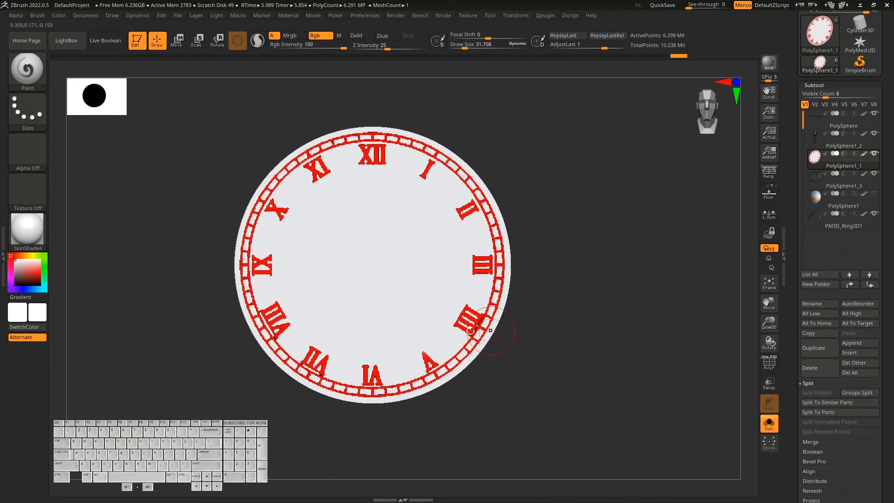
# Mask the dial's numerals and minute ring with Mask By Polypaint, sampling their red colour at tolerance 30.
pyautogui.scroll(-15, 892, 416)
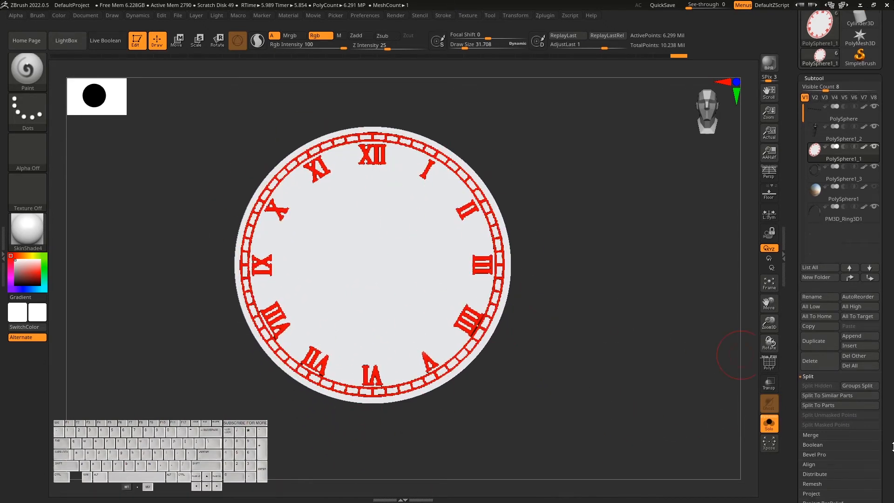
pyautogui.scroll(-4, 887, 310)
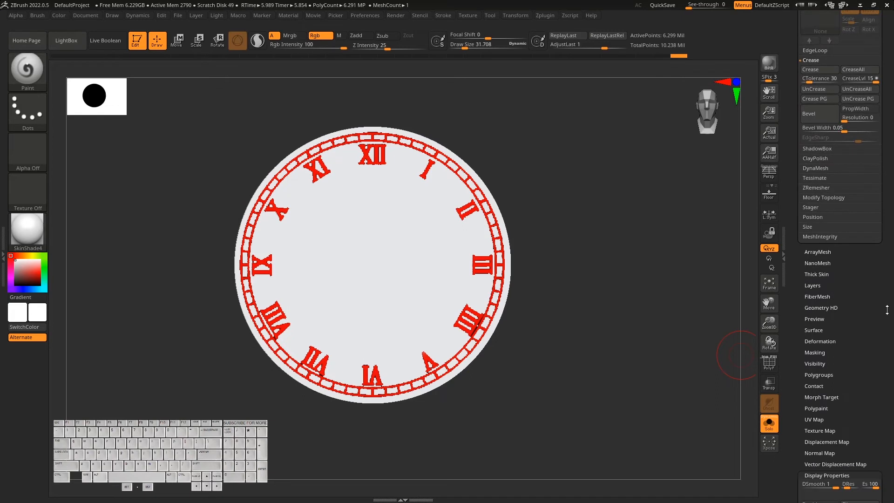
pyautogui.scroll(-4, 887, 394)
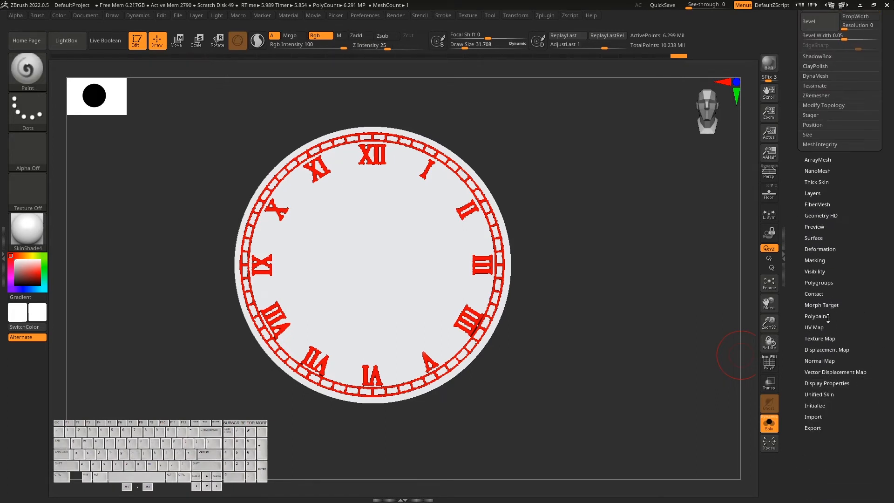
pyautogui.click(814, 260)
pyautogui.scroll(-6, 890, 350)
pyautogui.scroll(-1, 891, 350)
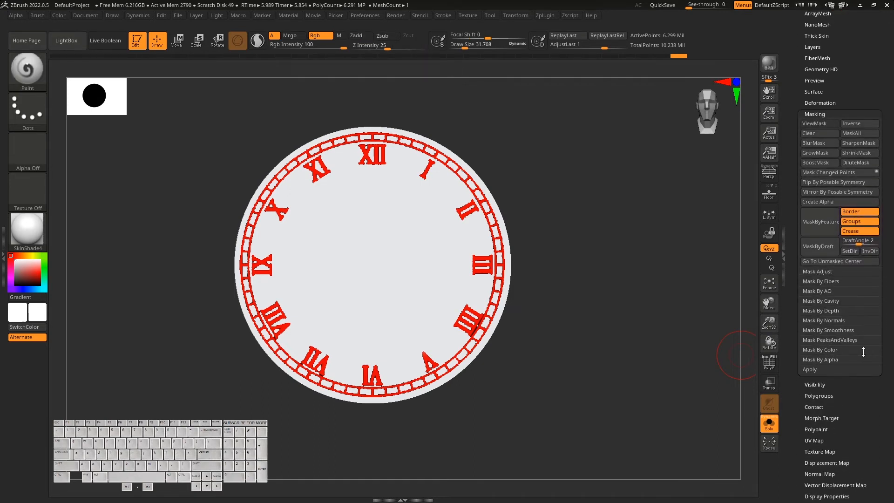
pyautogui.press('shift')
pyautogui.click(825, 349)
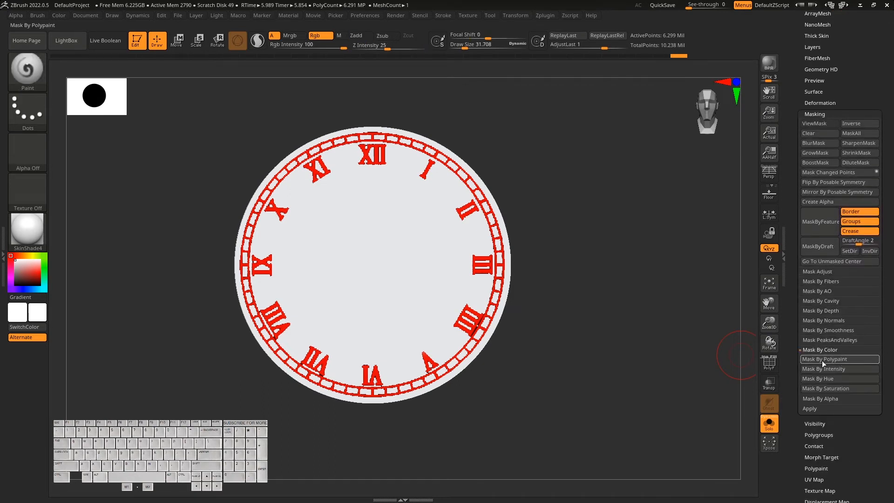
pyautogui.click(834, 359)
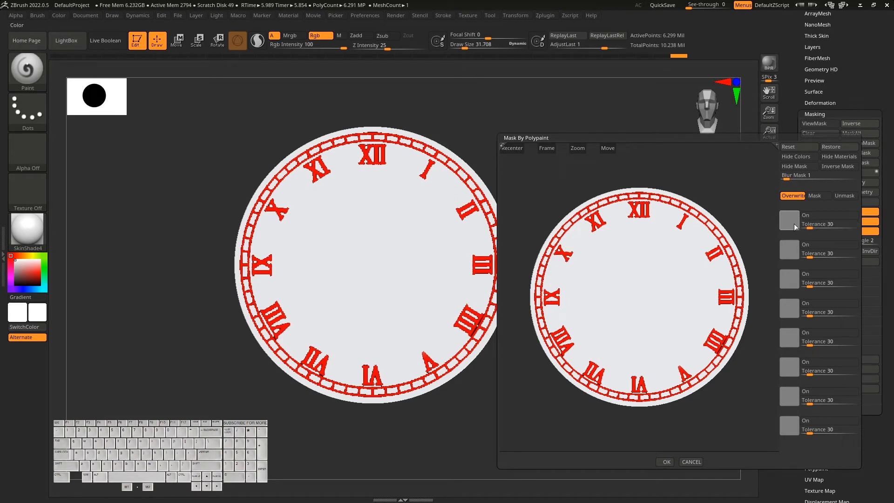
pyautogui.moveTo(789, 218); pyautogui.dragTo(712, 251)
pyautogui.click(712, 252)
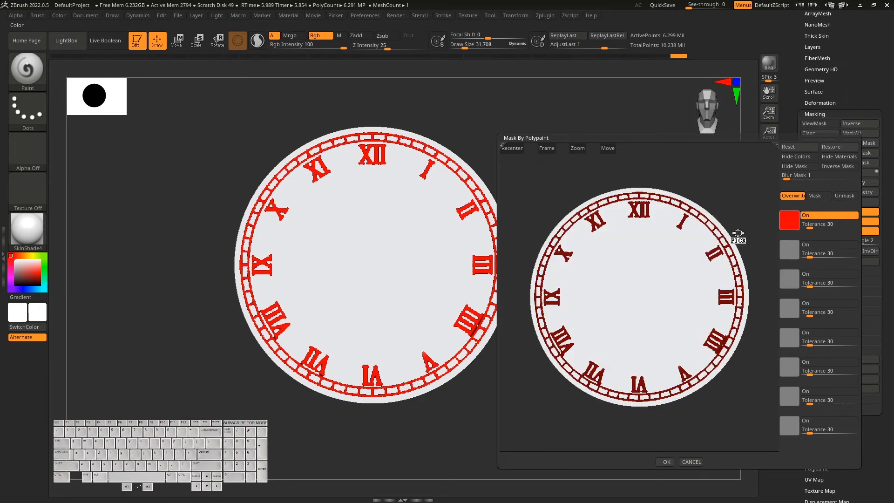
pyautogui.click(669, 461)
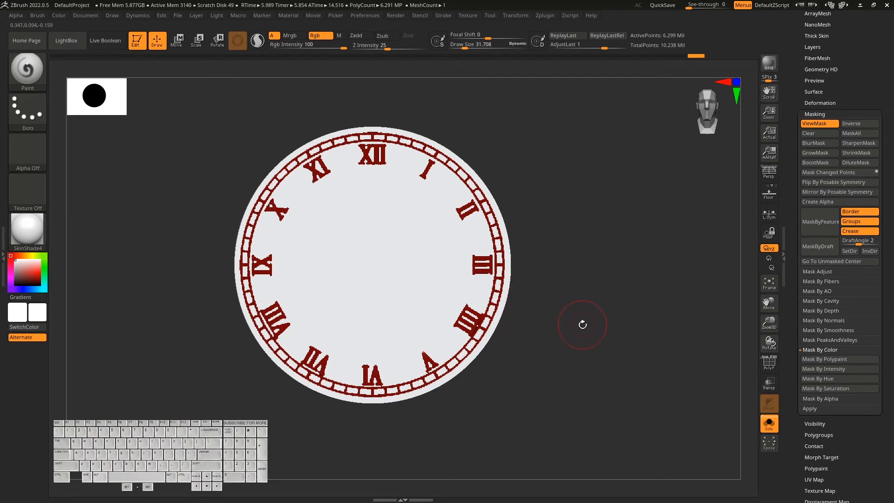
# Invert the dial's mask so only the red numerals and minute ring stay editable, and collapse the Masking settings.
pyautogui.keyDown('ctrl'); pyautogui.click(589, 295); pyautogui.keyUp('ctrl')
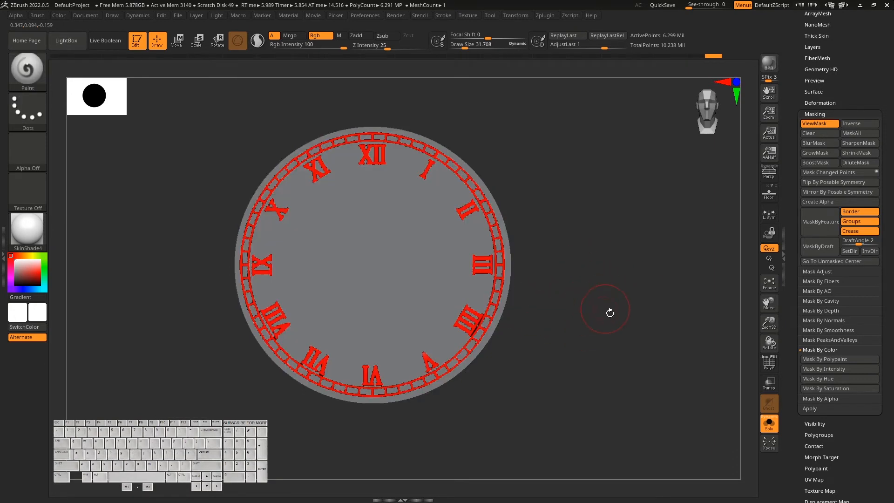
pyautogui.scroll(1, 823, 140)
pyautogui.press('shift')
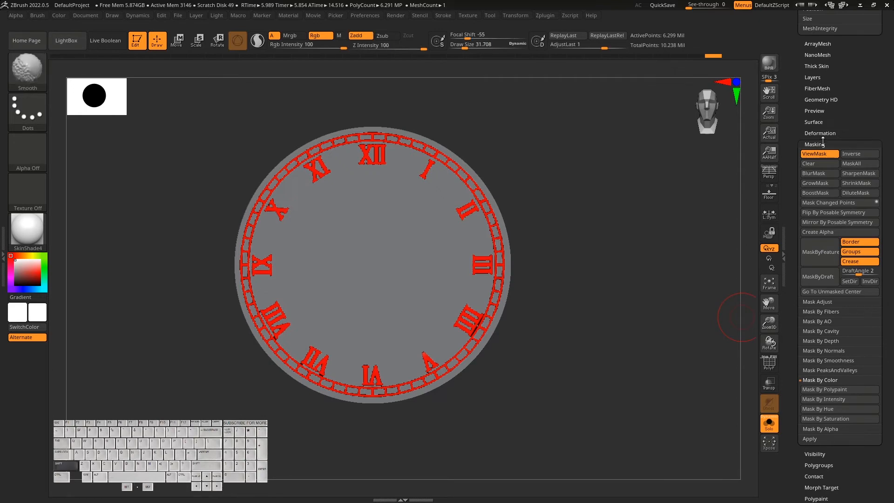
pyautogui.keyDown('shift'); pyautogui.click(824, 133); pyautogui.keyUp('shift')
pyautogui.keyDown('shift'); pyautogui.click(824, 133); pyautogui.keyUp('shift')
pyautogui.keyDown('shift'); pyautogui.click(822, 142); pyautogui.keyUp('shift')
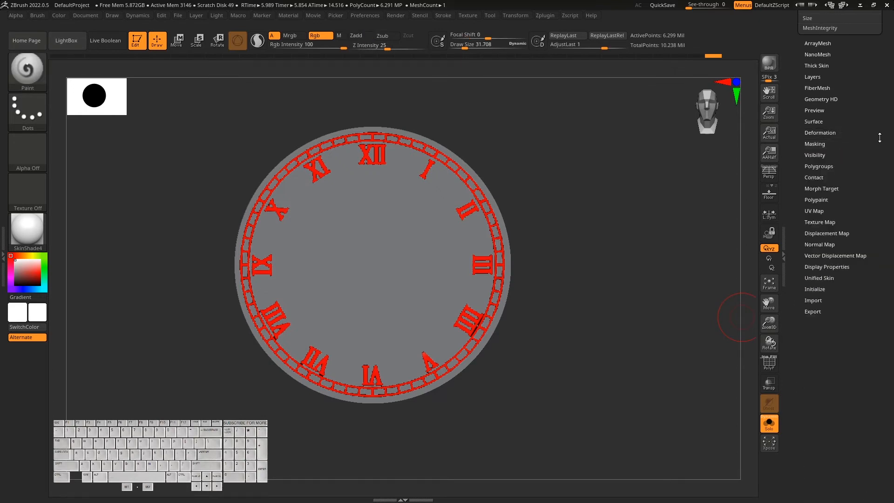
pyautogui.scroll(5, 879, 137)
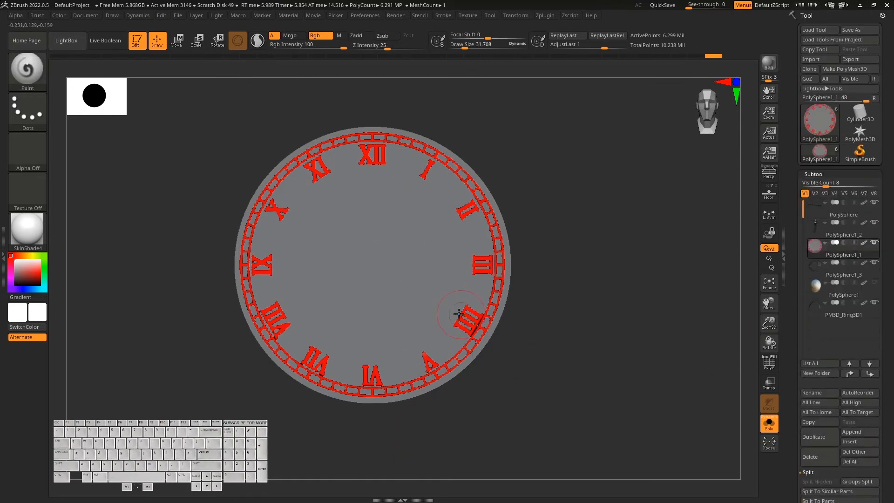
# Fill the unmasked numerals and minute ring with black, RGB 0, 0, 0, using FillObject.
pyautogui.click(4, 253)
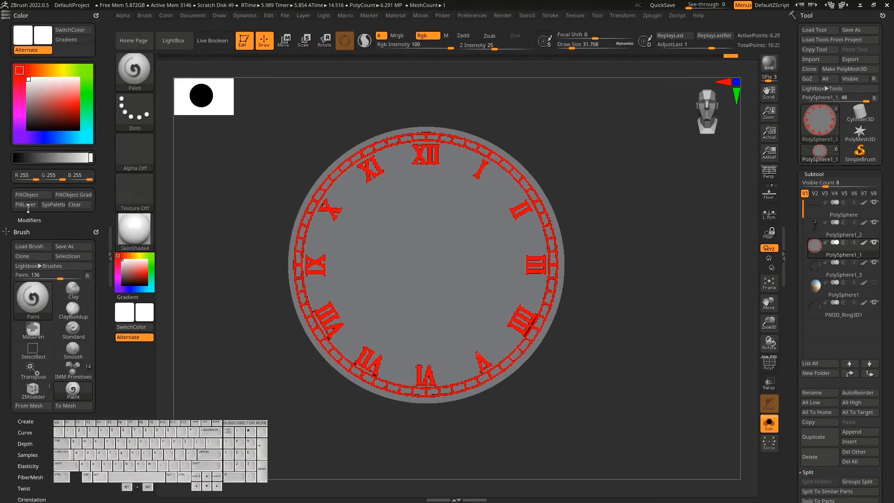
pyautogui.moveTo(46, 105); pyautogui.dragTo(21, 134)
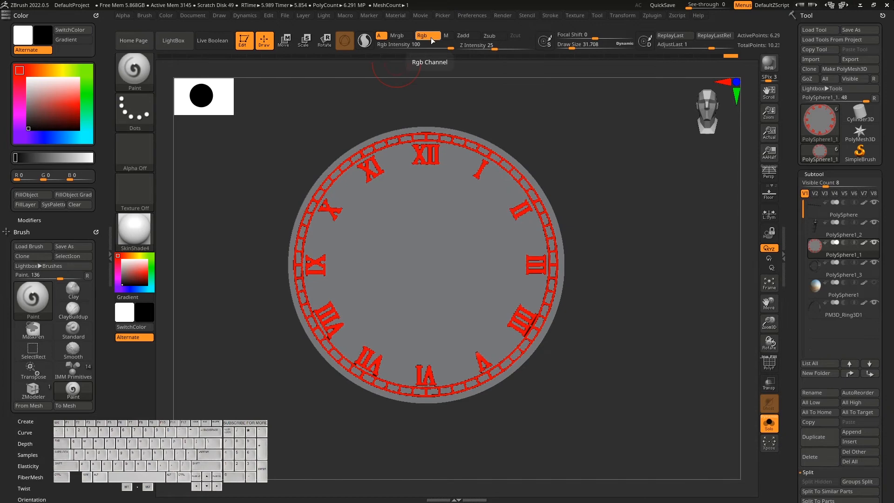
pyautogui.click(27, 195)
pyautogui.moveTo(664, 367)
pyautogui.mouseDown()
pyautogui.moveTo(669, 381)
pyautogui.moveTo(685, 376)
pyautogui.moveTo(660, 393)
pyautogui.moveTo(642, 353)
pyautogui.moveTo(634, 377)
pyautogui.moveTo(605, 382)
pyautogui.moveTo(610, 375)
pyautogui.moveTo(612, 391)
pyautogui.mouseUp()
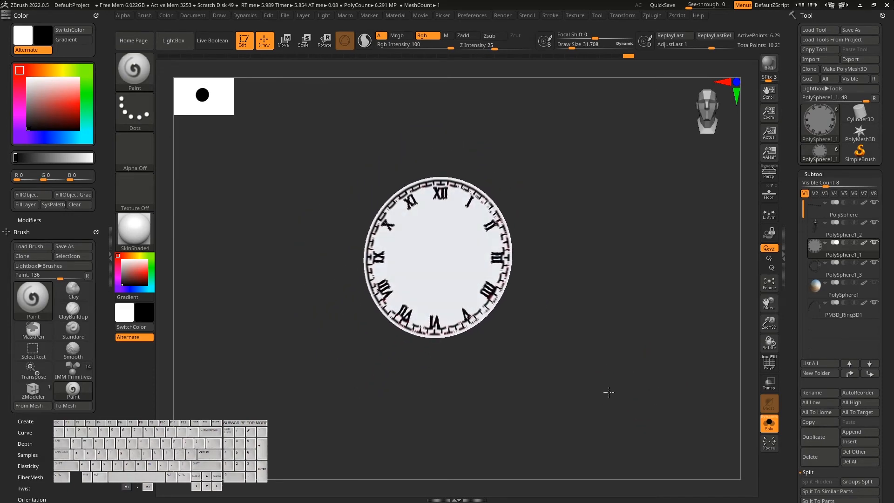
pyautogui.click(111, 255)
pyautogui.moveTo(712, 395); pyautogui.dragTo(735, 401)
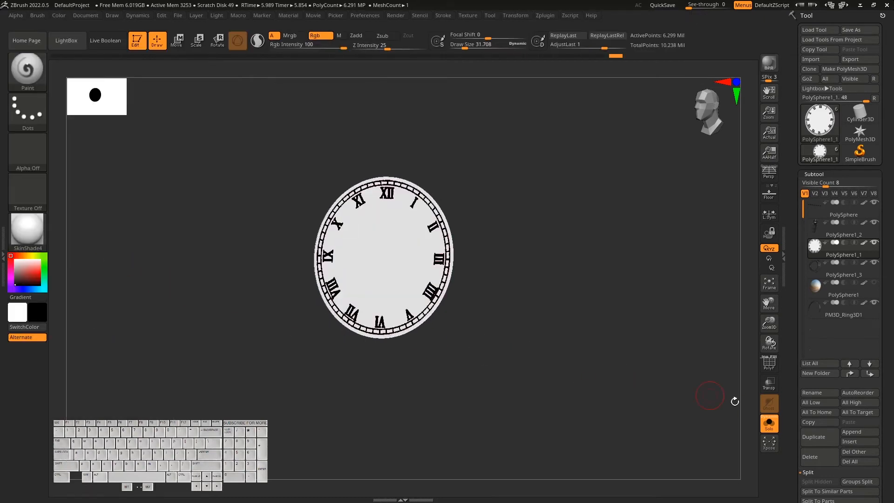
# Show all parts including the glass PolySphere1, BPR-render the watch at an angle in perspective, and return to a front view without perspective.
pyautogui.click(770, 427)
pyautogui.moveTo(640, 406); pyautogui.dragTo(661, 422)
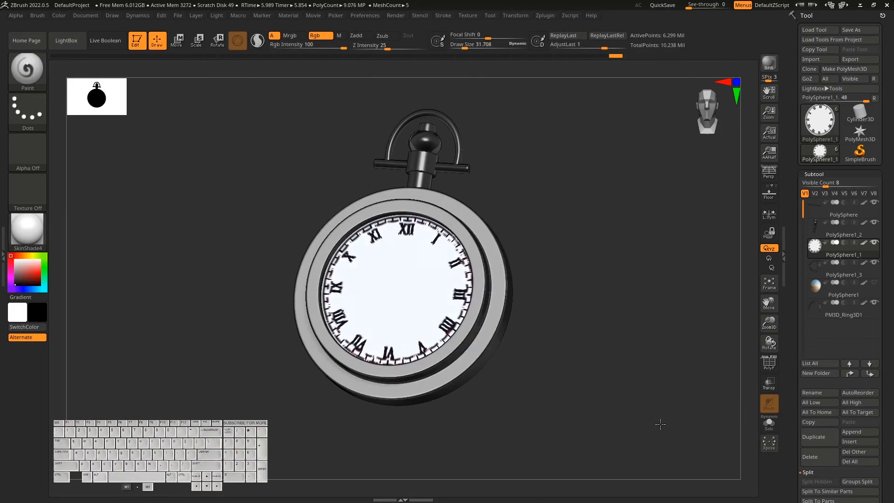
pyautogui.click(875, 283)
pyautogui.click(769, 173)
pyautogui.click(769, 63)
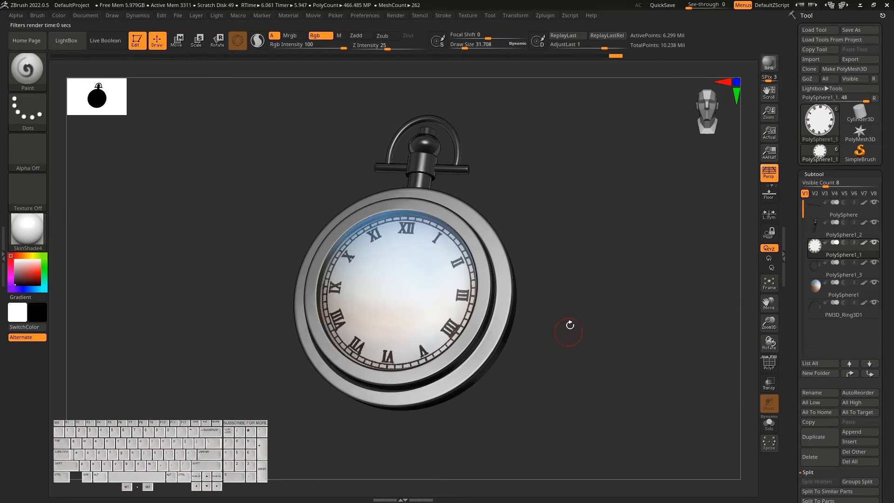
pyautogui.moveTo(579, 345); pyautogui.dragTo(585, 357)
pyautogui.moveTo(591, 361); pyautogui.dragTo(685, 338)
pyautogui.click(769, 173)
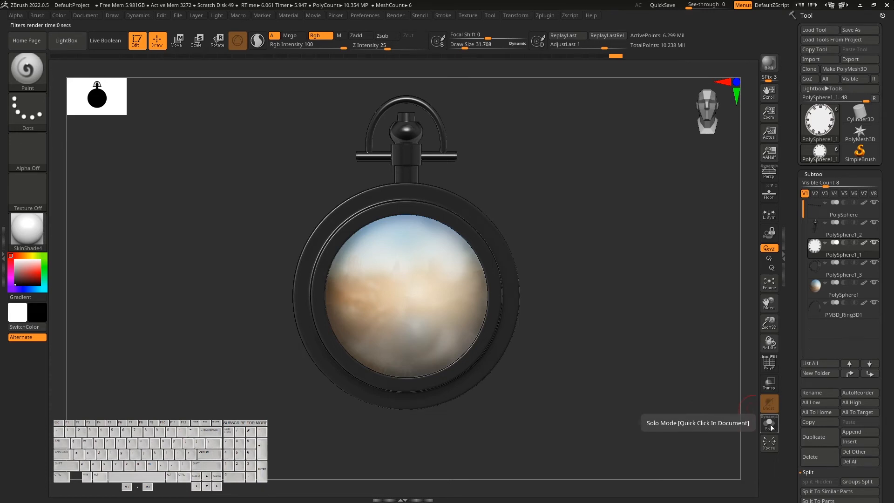
# Isolate the dial in Solo mode and append a Sphere3D subtool to the watch.
pyautogui.click(769, 425)
pyautogui.moveTo(604, 404)
pyautogui.mouseDown()
pyautogui.moveTo(577, 400)
pyautogui.moveTo(597, 416)
pyautogui.moveTo(622, 319)
pyautogui.moveTo(602, 409)
pyautogui.moveTo(605, 401)
pyautogui.mouseUp()
pyautogui.scroll(-5, 875, 326)
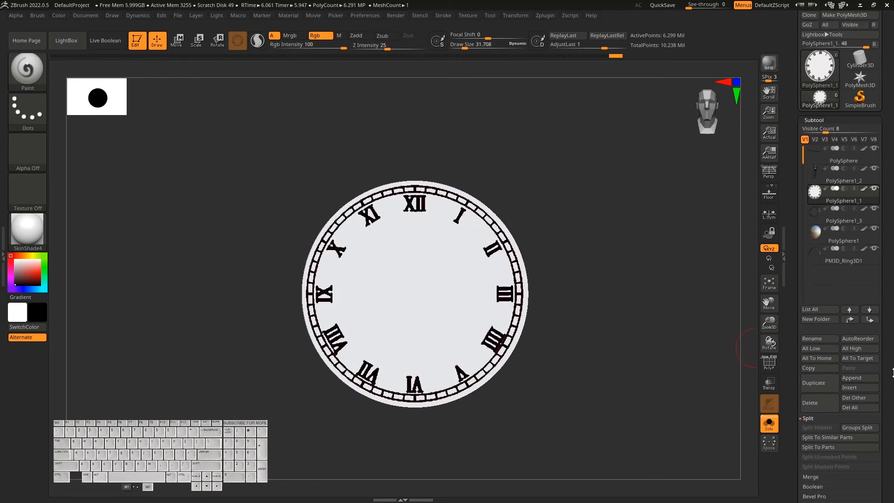
pyautogui.click(858, 315)
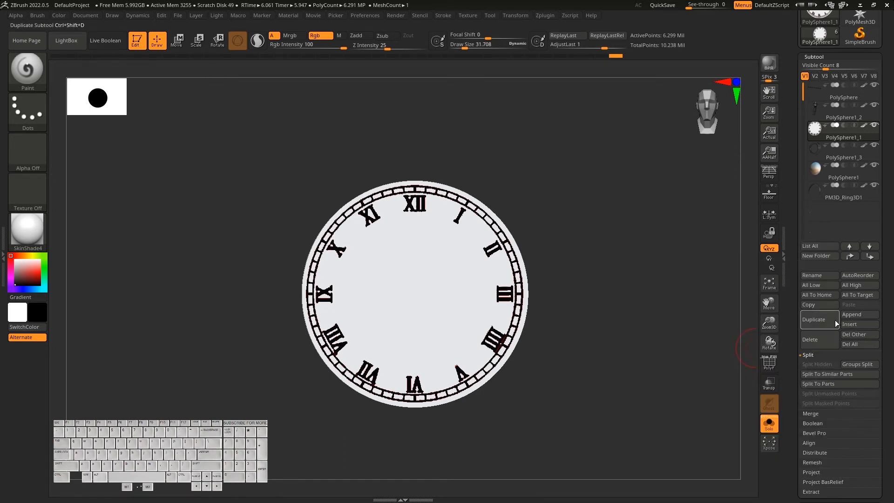
pyautogui.click(859, 315)
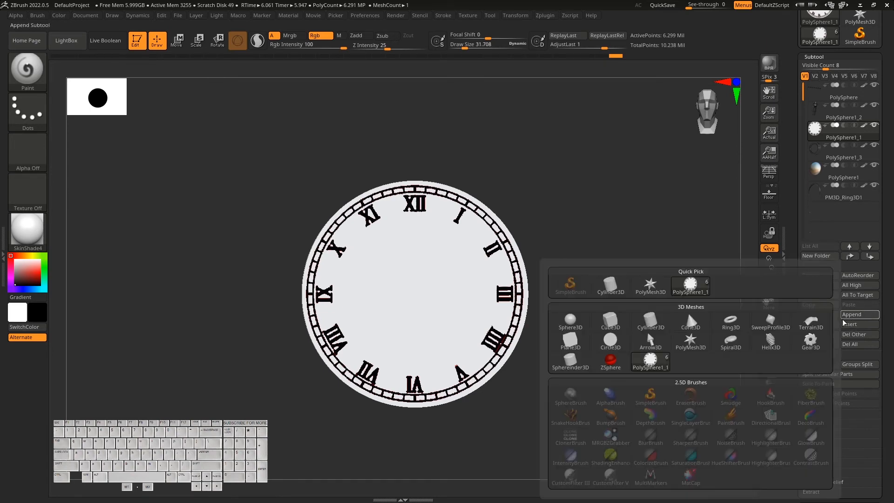
pyautogui.click(570, 322)
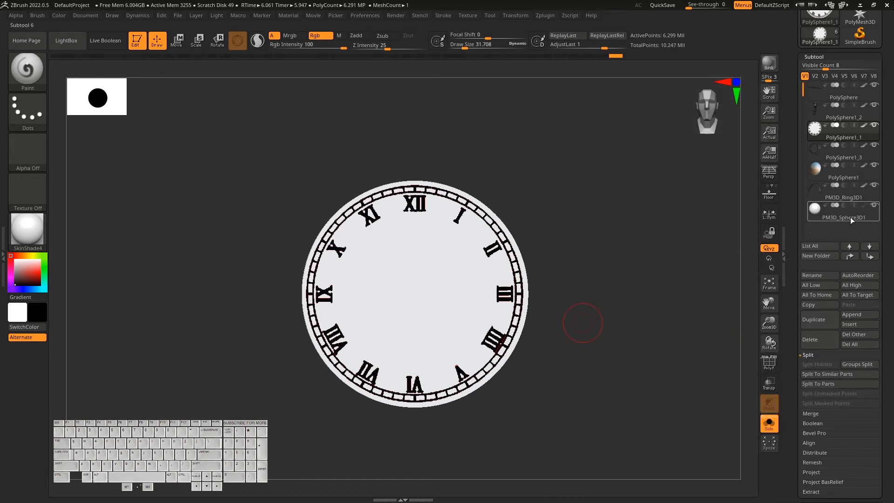
# Select and frame the appended sphere, set the active colour to white, and turn Solo mode off.
pyautogui.press('f')
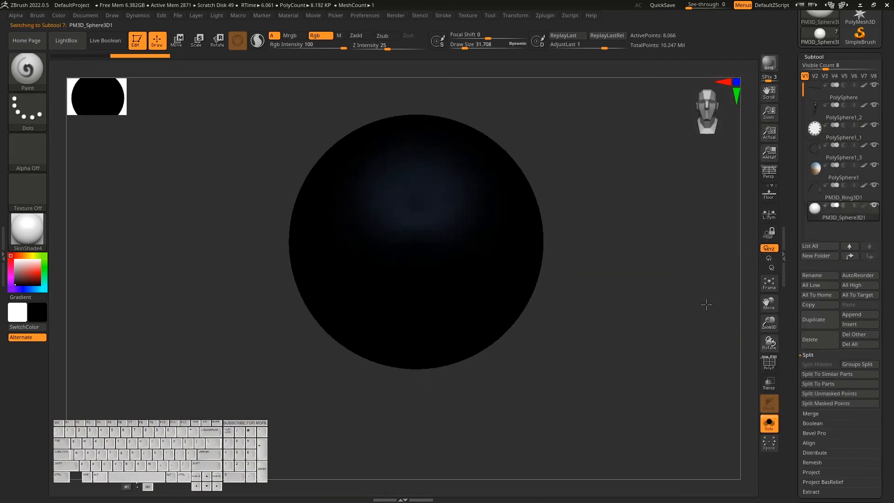
pyautogui.moveTo(694, 367); pyautogui.dragTo(508, 399)
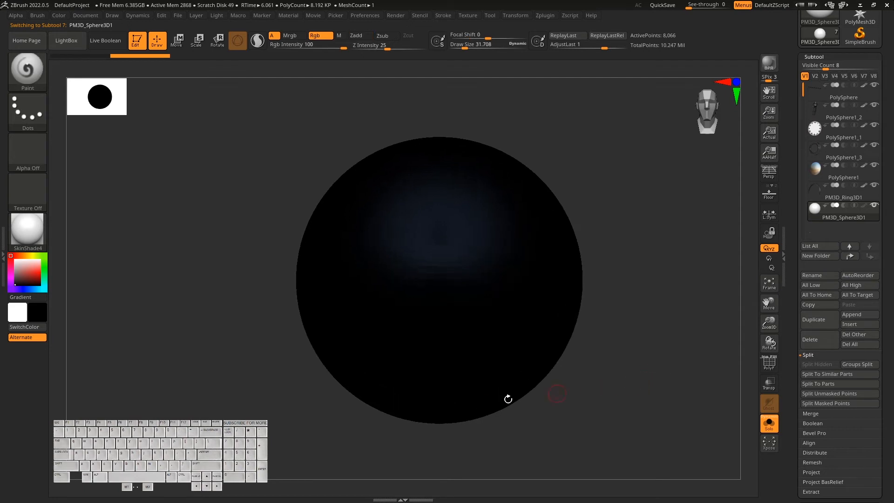
pyautogui.moveTo(12, 257); pyautogui.dragTo(11, 257)
pyautogui.moveTo(638, 383); pyautogui.dragTo(659, 385)
pyautogui.moveTo(723, 432)
pyautogui.mouseDown()
pyautogui.moveTo(674, 391)
pyautogui.moveTo(635, 417)
pyautogui.moveTo(545, 428)
pyautogui.mouseUp()
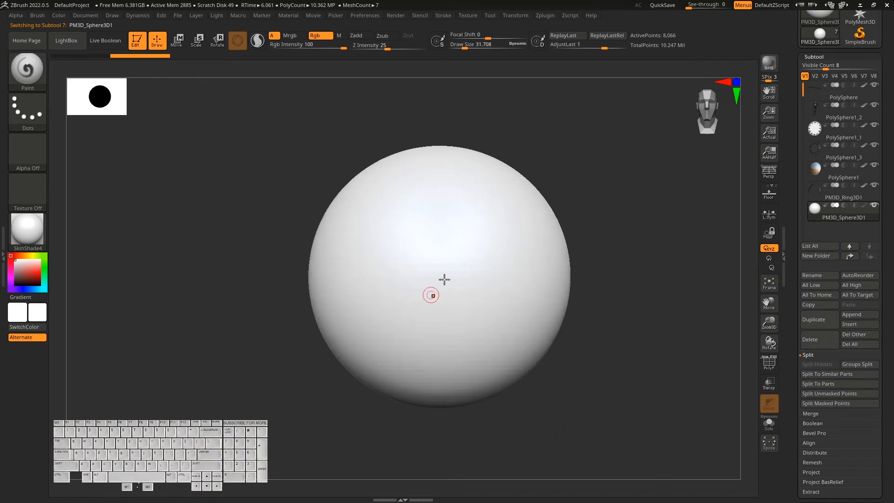
# Choose the IMM Primitives brush and replace the appended sphere with a QCube using the Move gizmo.
pyautogui.click(28, 72)
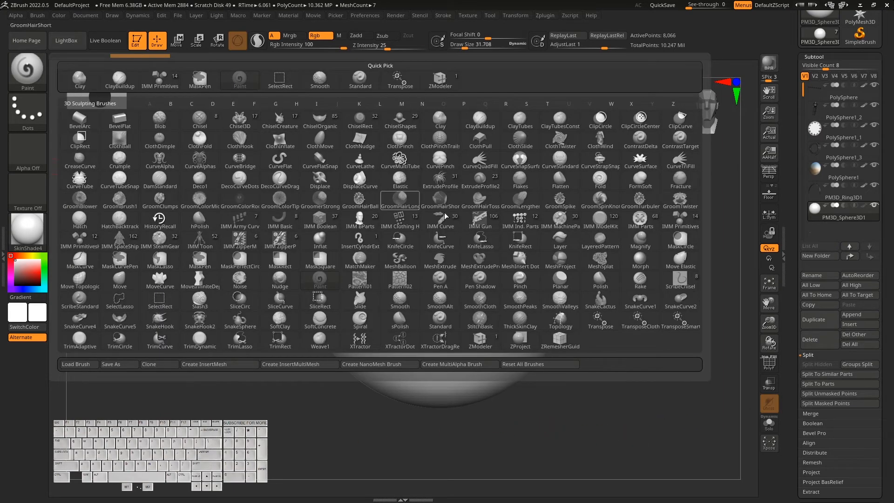
pyautogui.click(680, 227)
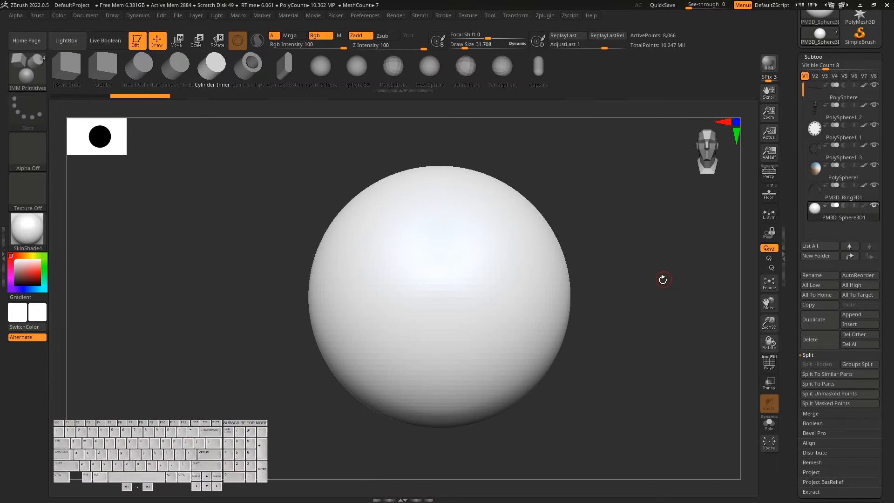
pyautogui.click(179, 41)
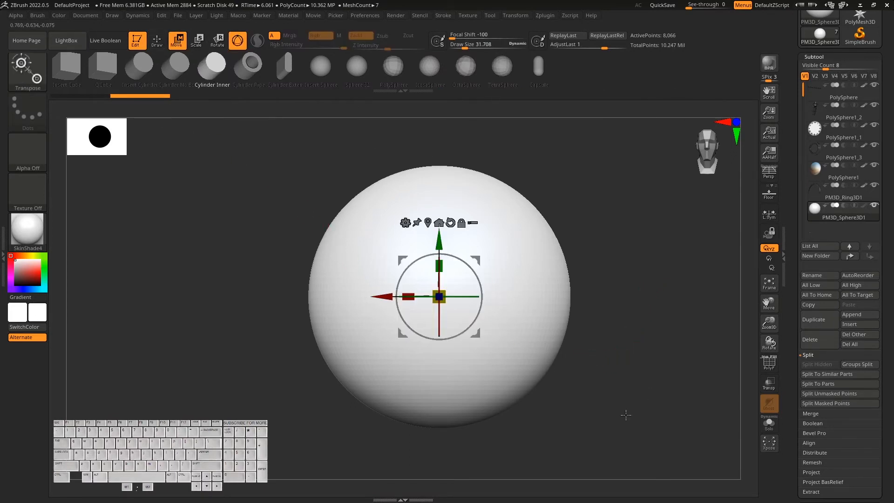
pyautogui.click(197, 72)
pyautogui.moveTo(638, 390); pyautogui.dragTo(579, 405)
# Shrink the QCube to a small block at the dial's centre and hide the glass PolySphere1.
pyautogui.moveTo(377, 296); pyautogui.dragTo(713, 451)
pyautogui.click(873, 164)
pyautogui.moveTo(614, 368); pyautogui.dragTo(689, 374)
pyautogui.moveTo(326, 301); pyautogui.dragTo(425, 304)
pyautogui.keyDown('shift'); pyautogui.moveTo(684, 354); pyautogui.dragTo(641, 375); pyautogui.keyUp('shift')
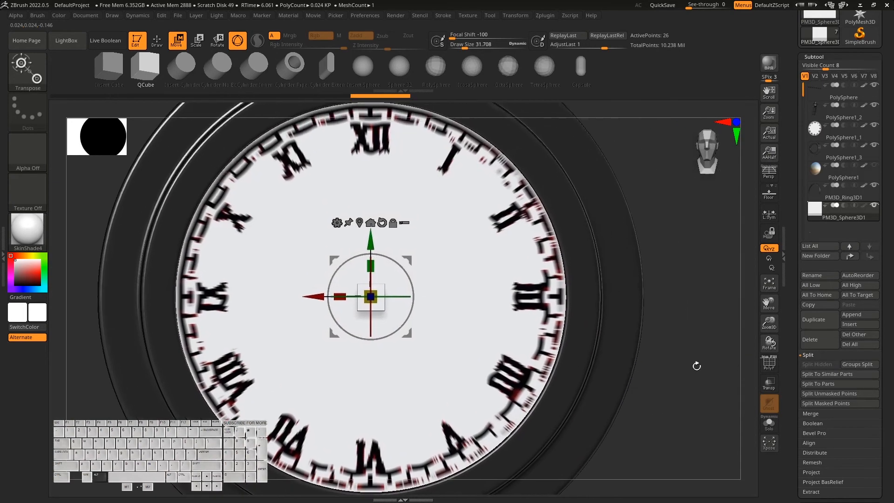
# Duplicate the QCube subtool at the dial's centre and replace the copy with the Cylinder Inner primitive.
pyautogui.click(819, 321)
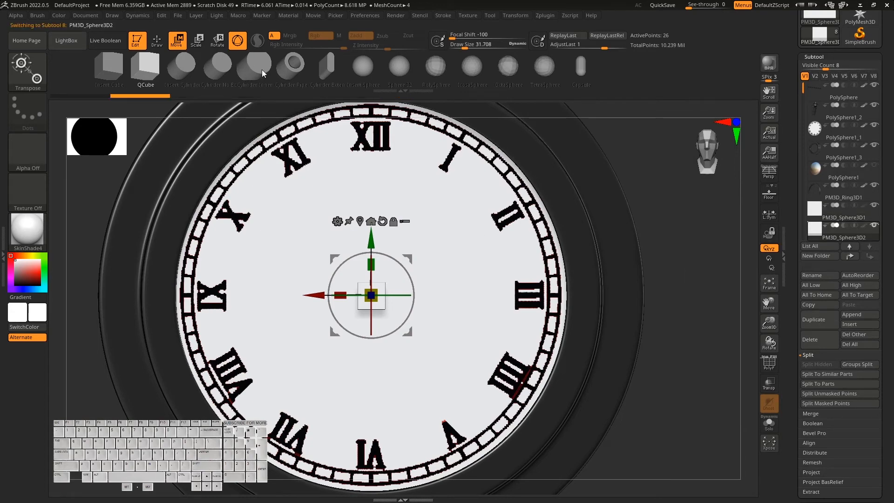
pyautogui.moveTo(638, 340); pyautogui.dragTo(524, 215)
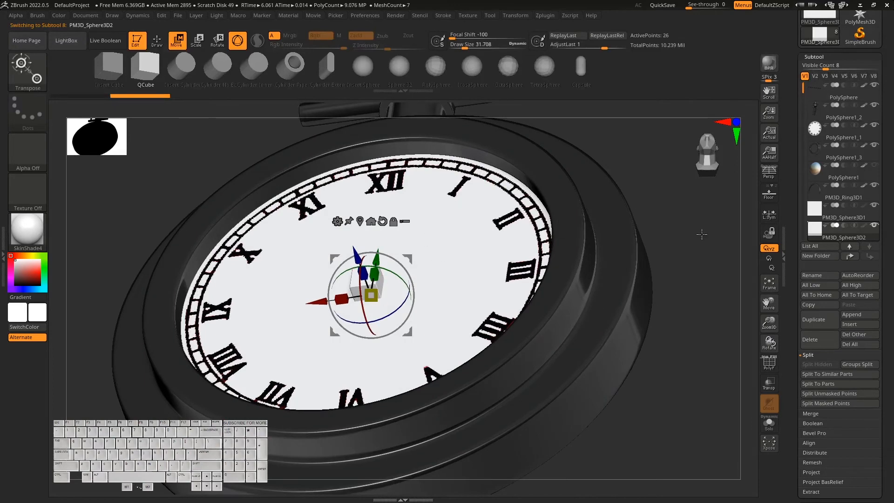
pyautogui.click(259, 70)
pyautogui.moveTo(336, 298); pyautogui.dragTo(435, 240)
pyautogui.moveTo(693, 321); pyautogui.dragTo(711, 396)
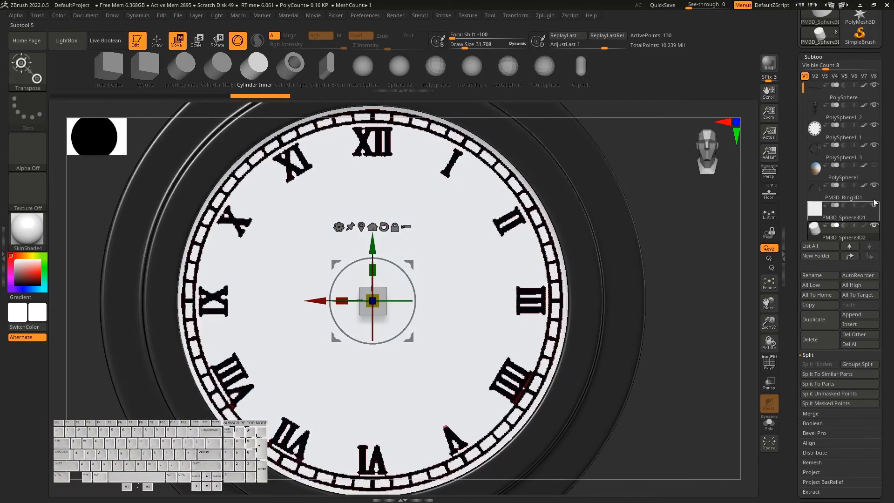
# Hide the QCube subtool, then reduce the cylinder to a small flat disc and move it along Z at the dial's centre.
pyautogui.click(875, 216)
pyautogui.moveTo(726, 353); pyautogui.dragTo(669, 392)
pyautogui.moveTo(196, 389); pyautogui.dragTo(205, 391)
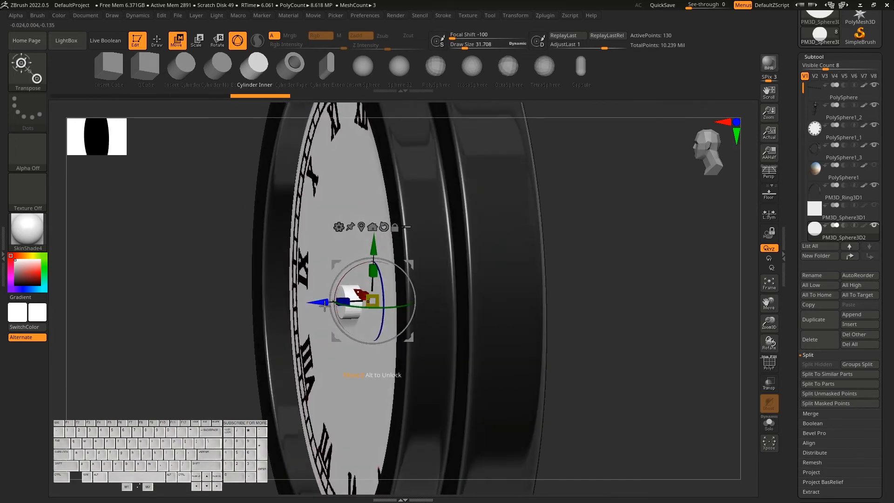
pyautogui.moveTo(283, 325); pyautogui.dragTo(703, 323)
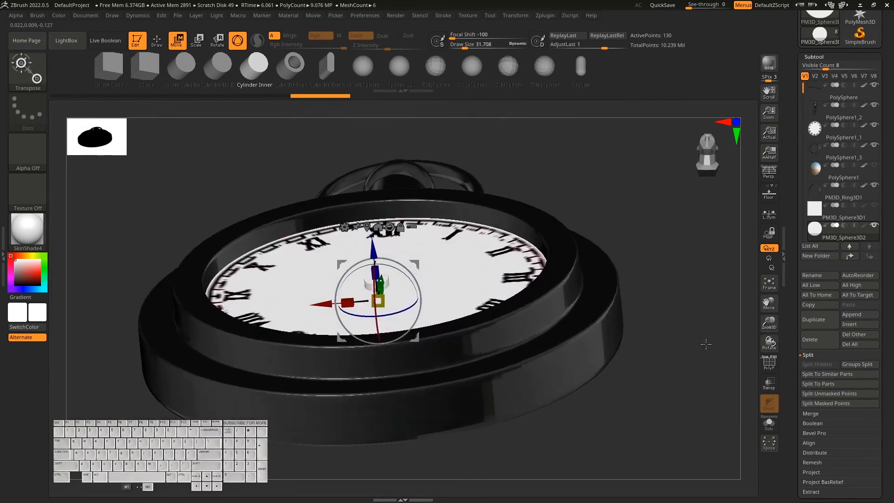
pyautogui.moveTo(374, 256); pyautogui.dragTo(374, 255)
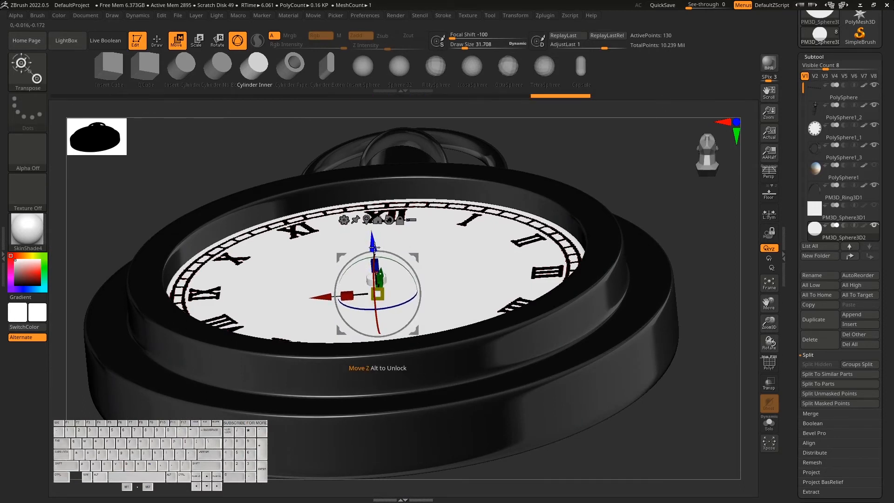
pyautogui.moveTo(721, 214); pyautogui.dragTo(702, 406)
pyautogui.click(770, 446)
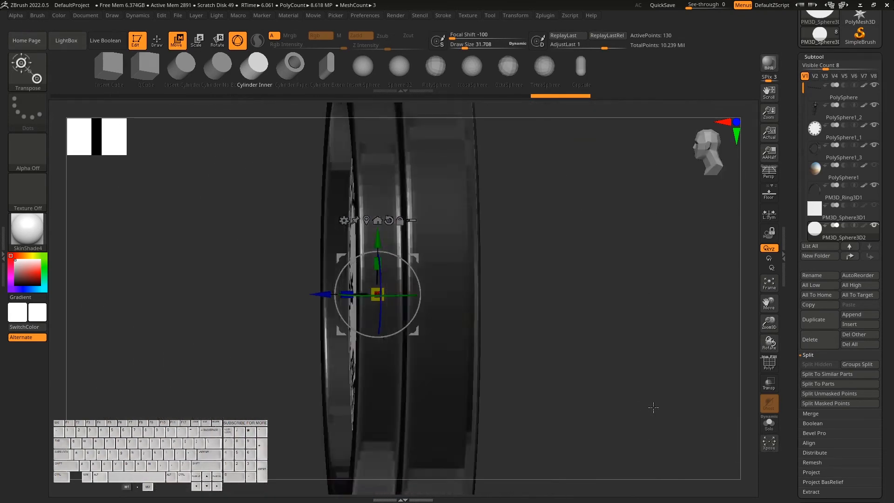
# Choose the ZModeler brush, then show and select the QCube subtool and flatten it along Z above the disc.
pyautogui.click(29, 68)
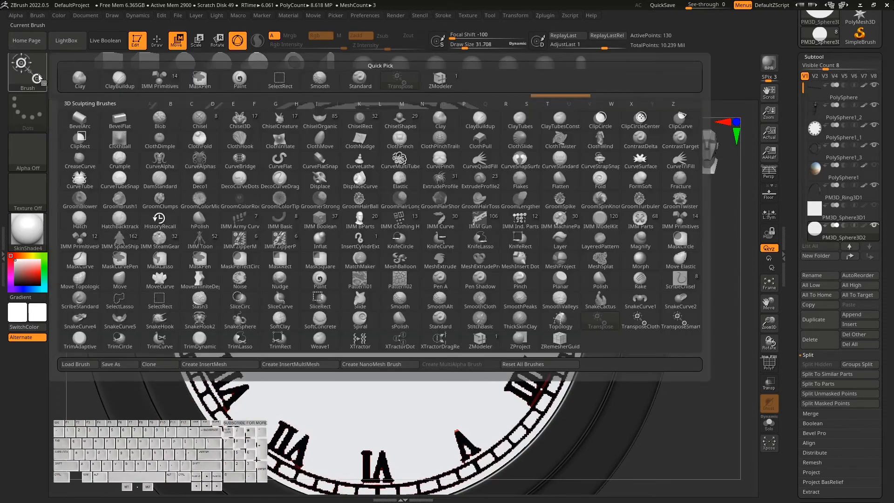
pyautogui.click(481, 344)
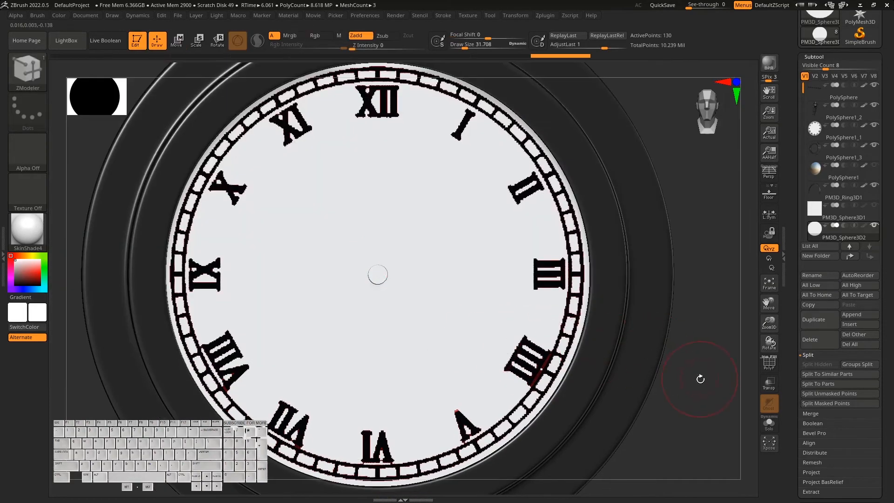
pyautogui.click(874, 205)
pyautogui.moveTo(678, 426); pyautogui.dragTo(681, 289)
pyautogui.click(859, 217)
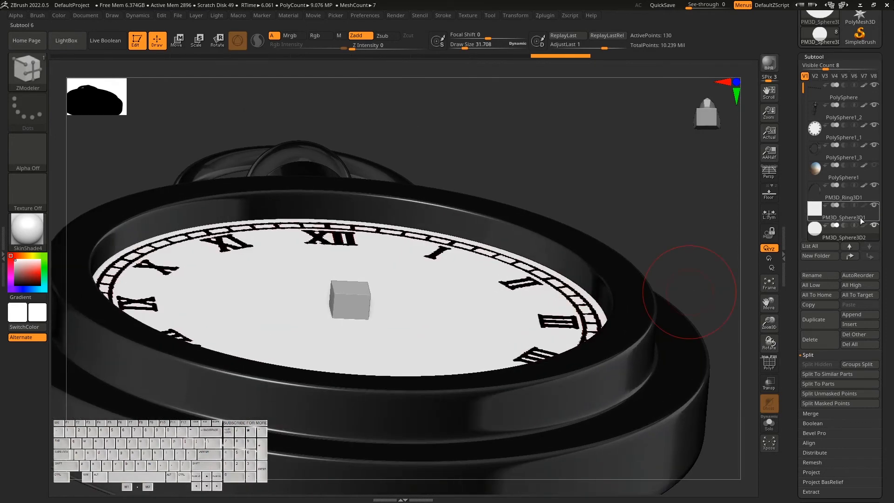
pyautogui.press('w')
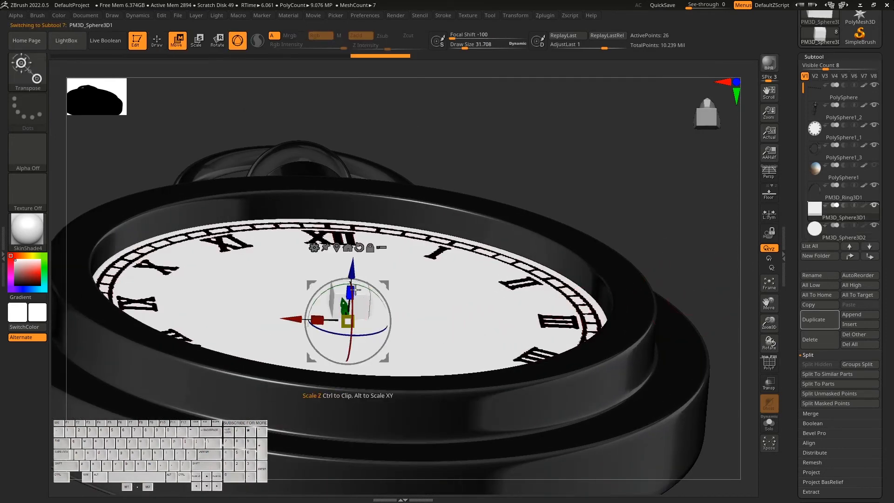
pyautogui.moveTo(361, 289); pyautogui.dragTo(363, 257)
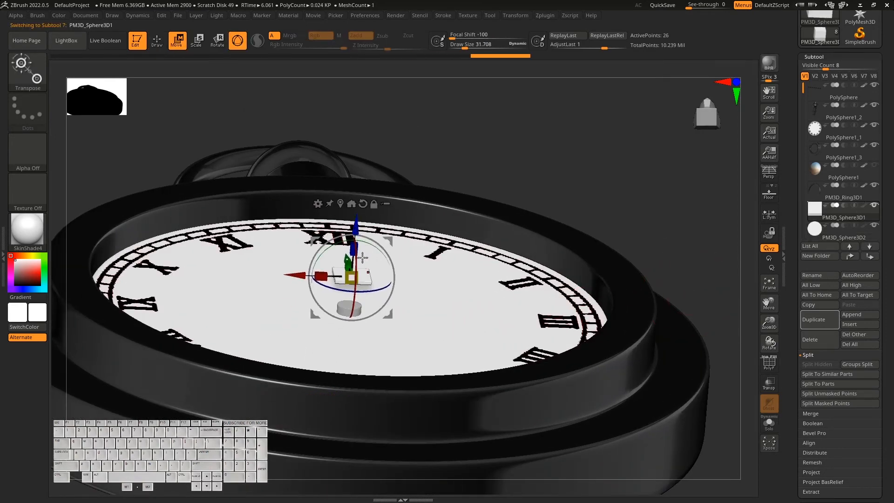
pyautogui.keyDown('shift'); pyautogui.moveTo(366, 261); pyautogui.dragTo(388, 300, button='right'); pyautogui.keyUp('shift')
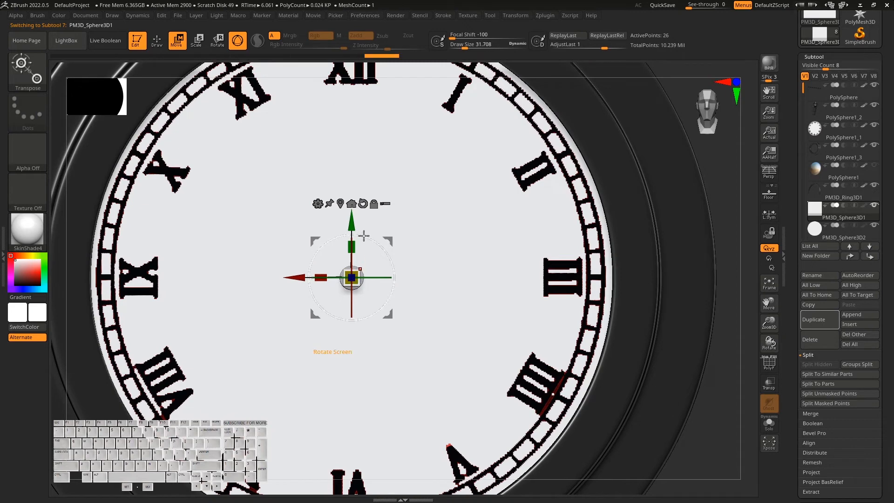
# Narrow the flat block along X and place it just above the disc, adjusting its depth towards the dial.
pyautogui.moveTo(741, 379); pyautogui.dragTo(535, 354)
pyautogui.moveTo(312, 277); pyautogui.dragTo(338, 277)
pyautogui.moveTo(381, 228); pyautogui.dragTo(381, 212)
pyautogui.moveTo(694, 363); pyautogui.dragTo(675, 368)
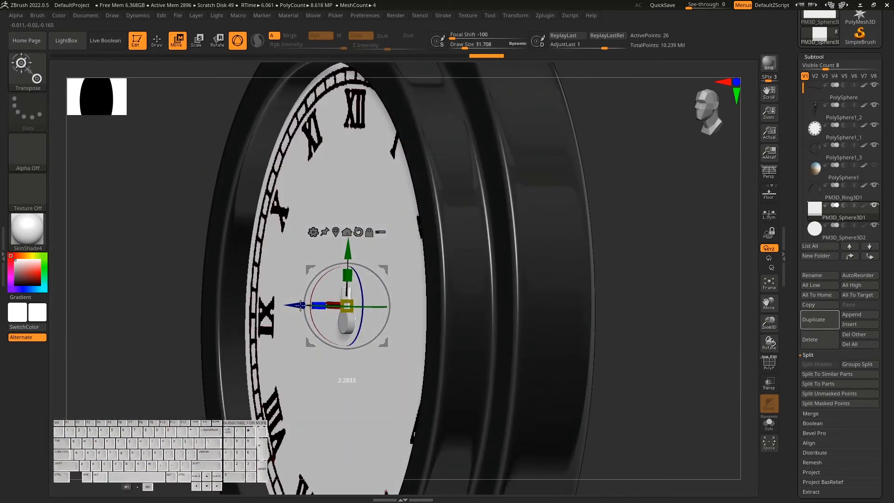
pyautogui.moveTo(302, 305); pyautogui.dragTo(299, 307)
pyautogui.moveTo(652, 280); pyautogui.dragTo(721, 277)
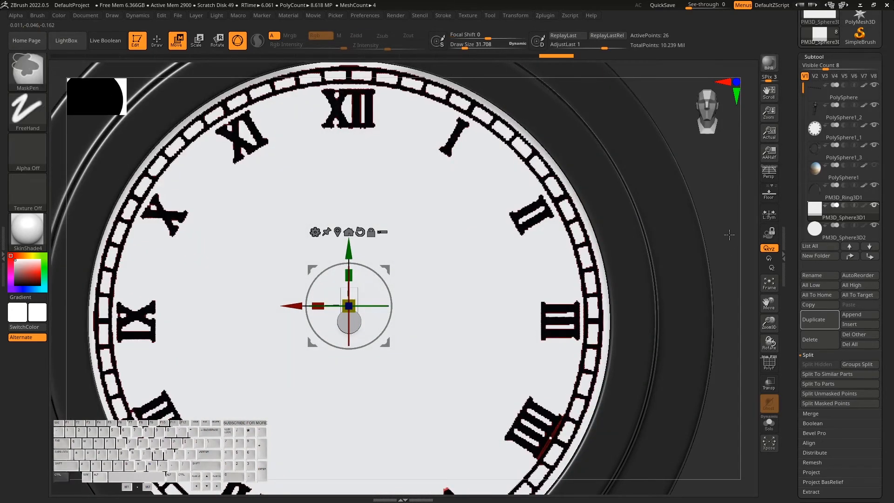
# Mask the lower part of the block and pull its free end along Y up to the XII numeral to form a watch hand.
pyautogui.keyDown('ctrl'); pyautogui.moveTo(733, 233); pyautogui.dragTo(281, 297); pyautogui.keyUp('ctrl')
pyautogui.moveTo(349, 253); pyautogui.dragTo(349, 96)
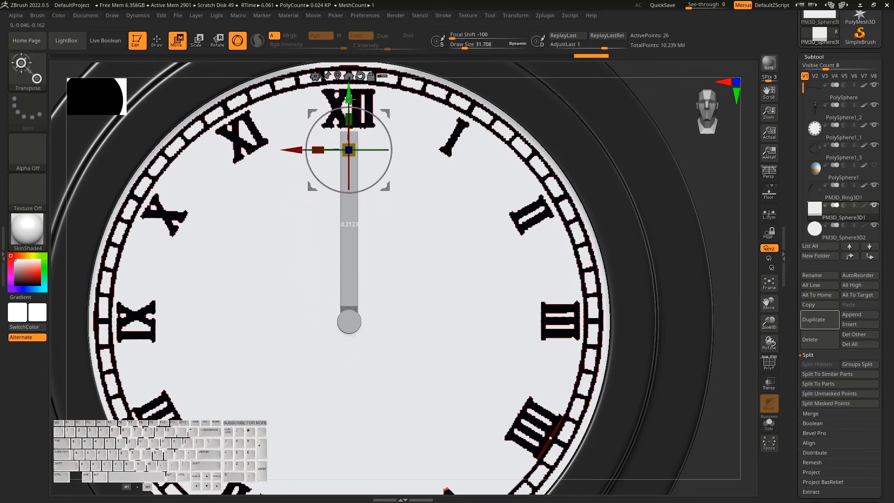
pyautogui.keyDown('alt'); pyautogui.moveTo(747, 188); pyautogui.dragTo(705, 237); pyautogui.keyUp('alt')
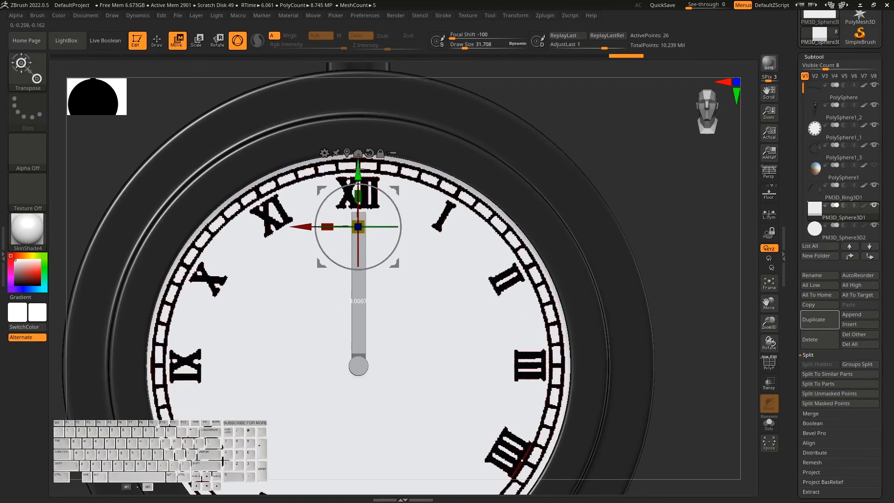
pyautogui.moveTo(679, 298); pyautogui.dragTo(679, 247)
pyautogui.moveTo(401, 254); pyautogui.dragTo(401, 237)
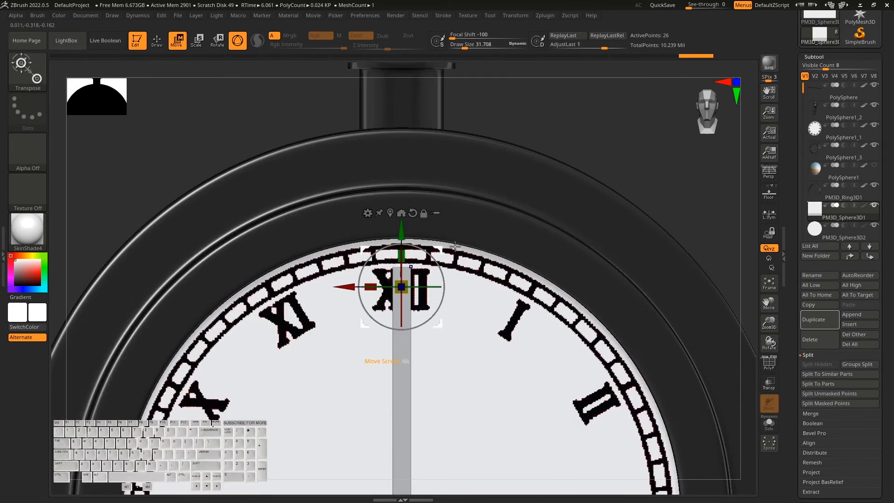
# Show the polyframe, clear the mask and insert an edge loop across the hand near the foot of the XII numeral.
pyautogui.hotkey('shift', 'f')
pyautogui.moveTo(699, 228)
pyautogui.keyDown('ctrl'); pyautogui.mouseDown()
pyautogui.moveTo(724, 233)
pyautogui.moveTo(701, 196)
pyautogui.mouseUp(); pyautogui.keyUp('ctrl')
pyautogui.press('q')
pyautogui.click(393, 321)
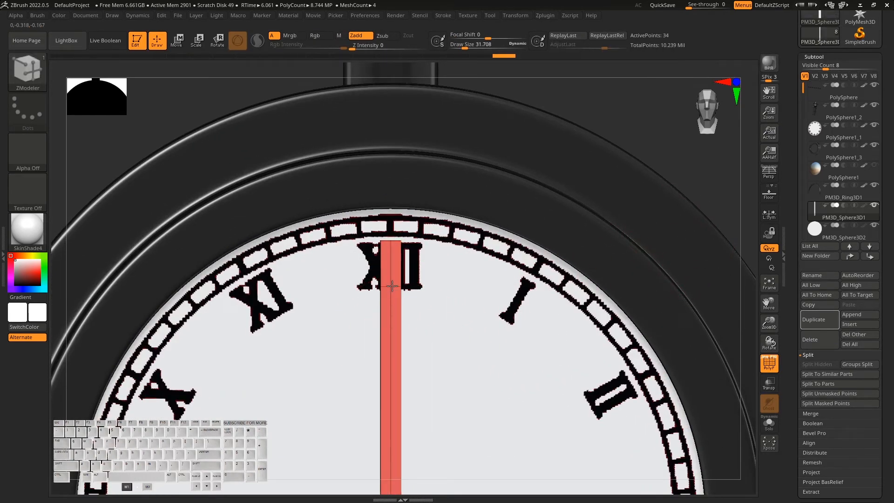
pyautogui.moveTo(695, 171)
pyautogui.keyDown('ctrl'); pyautogui.mouseDown()
pyautogui.moveTo(399, 326)
pyautogui.moveTo(445, 298)
pyautogui.moveTo(479, 258)
pyautogui.moveTo(395, 335)
pyautogui.mouseUp(); pyautogui.keyUp('ctrl')
pyautogui.press('w')
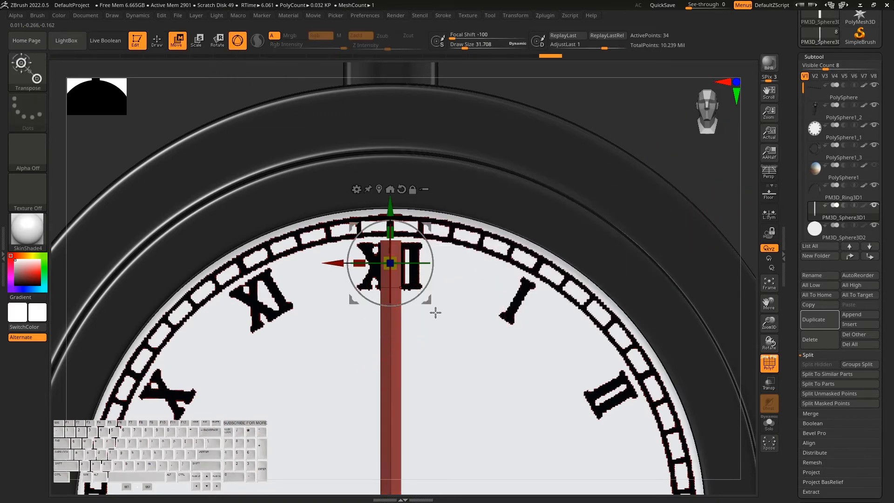
pyautogui.press('ctrl')
pyautogui.keyDown('ctrl'); pyautogui.moveTo(674, 150); pyautogui.dragTo(715, 189); pyautogui.keyUp('ctrl')
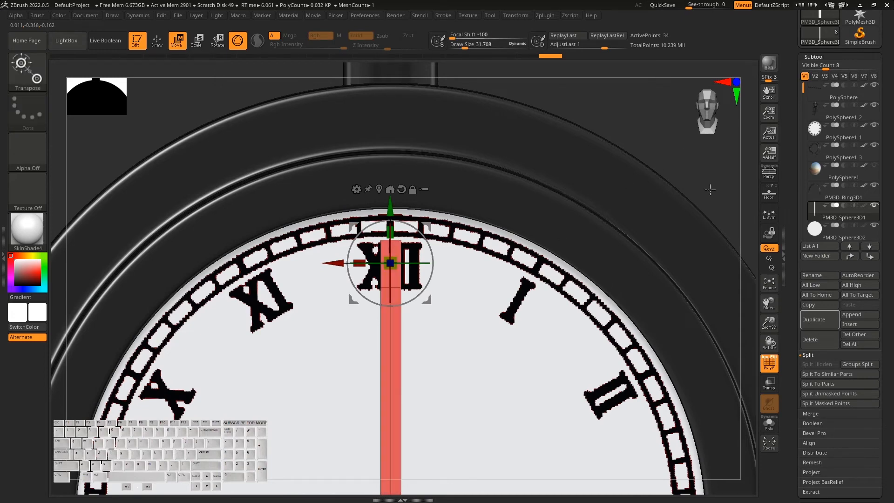
# Activate X symmetry with the mirror option and hide the PolySphere1_3 case subtool.
pyautogui.click(521, 14)
pyautogui.click(559, 260)
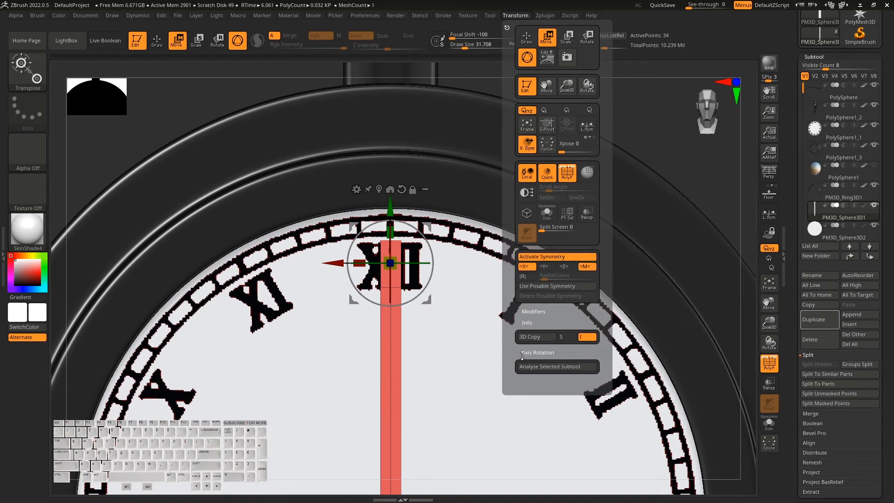
pyautogui.press('q')
pyautogui.moveTo(756, 364); pyautogui.dragTo(725, 366)
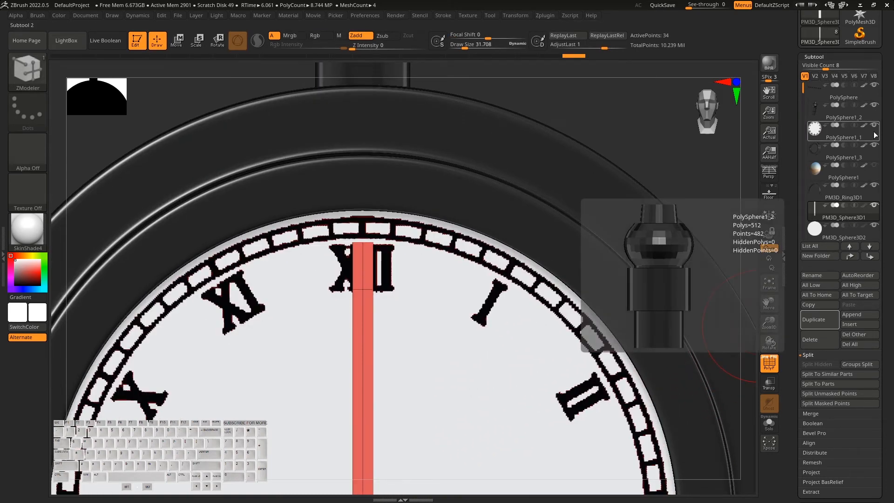
pyautogui.click(874, 146)
# Mask everything except the new edge loop row and widen the hand there along X, leaving a tapered tip.
pyautogui.keyDown('alt'); pyautogui.moveTo(672, 303); pyautogui.dragTo(619, 270); pyautogui.keyUp('alt')
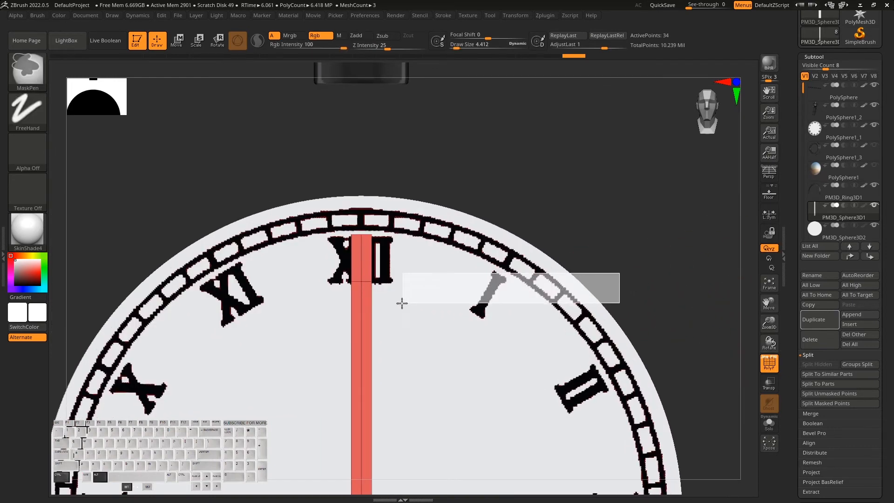
pyautogui.press('w')
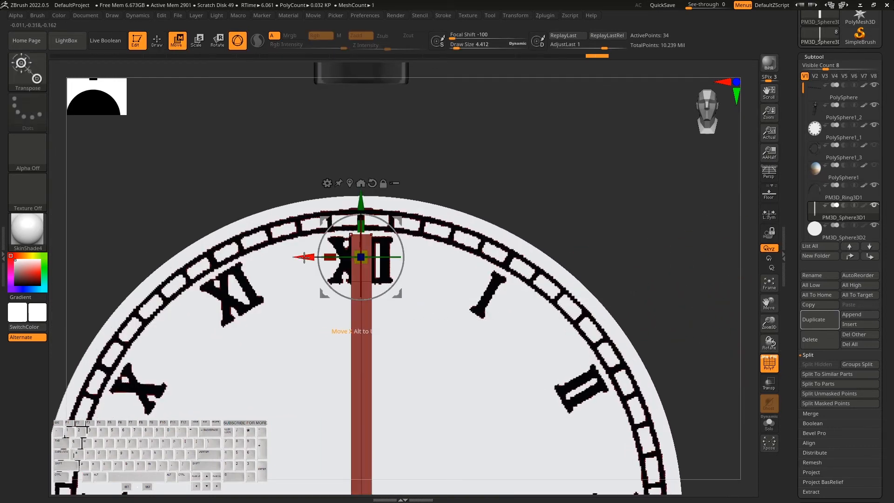
pyautogui.keyDown('alt'); pyautogui.moveTo(349, 189); pyautogui.dragTo(371, 206); pyautogui.keyUp('alt')
pyautogui.keyDown('alt'); pyautogui.moveTo(316, 281); pyautogui.dragTo(325, 279); pyautogui.keyUp('alt')
pyautogui.moveTo(658, 313)
pyautogui.mouseDown()
pyautogui.moveTo(682, 296)
pyautogui.moveTo(664, 313)
pyautogui.moveTo(659, 347)
pyautogui.moveTo(646, 325)
pyautogui.moveTo(652, 265)
pyautogui.moveTo(621, 285)
pyautogui.mouseUp()
# Reduce the draw size to about 1.38 and delete the edge loop running along the middle of the hand's thickness.
pyautogui.press('q')
pyautogui.moveTo(630, 230)
pyautogui.mouseDown()
pyautogui.moveTo(637, 225)
pyautogui.moveTo(621, 208)
pyautogui.moveTo(635, 224)
pyautogui.moveTo(628, 200)
pyautogui.moveTo(648, 208)
pyautogui.moveTo(599, 163)
pyautogui.moveTo(442, 295)
pyautogui.mouseUp()
pyautogui.moveTo(621, 165); pyautogui.dragTo(610, 207)
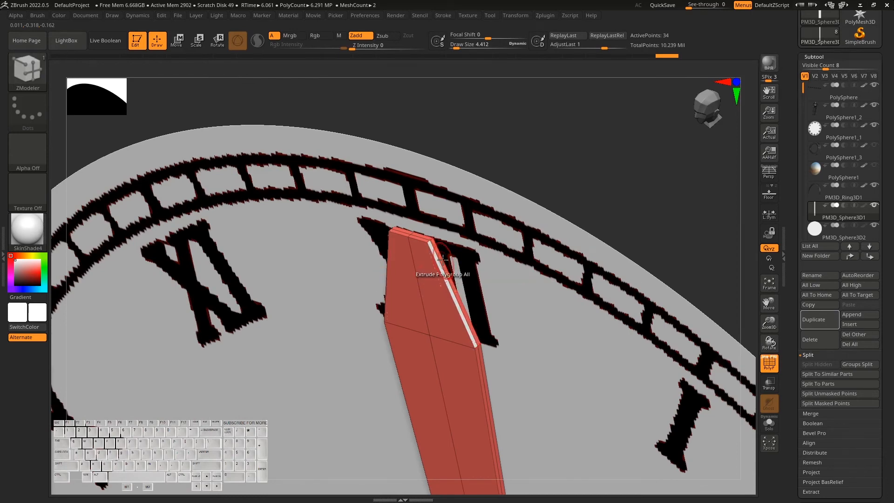
pyautogui.moveTo(443, 269); pyautogui.dragTo(467, 264, button='right')
pyautogui.press('s')
pyautogui.moveTo(468, 264); pyautogui.dragTo(462, 264)
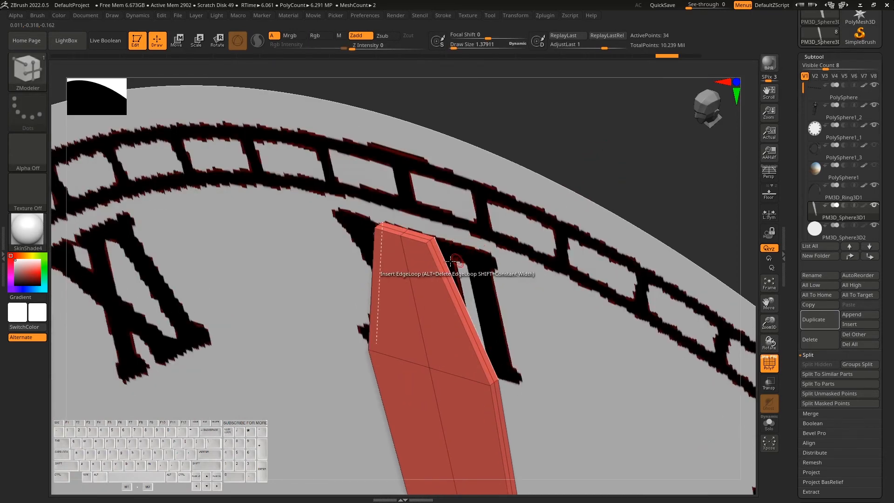
pyautogui.keyDown('alt'); pyautogui.moveTo(426, 238); pyautogui.dragTo(413, 236); pyautogui.keyUp('alt')
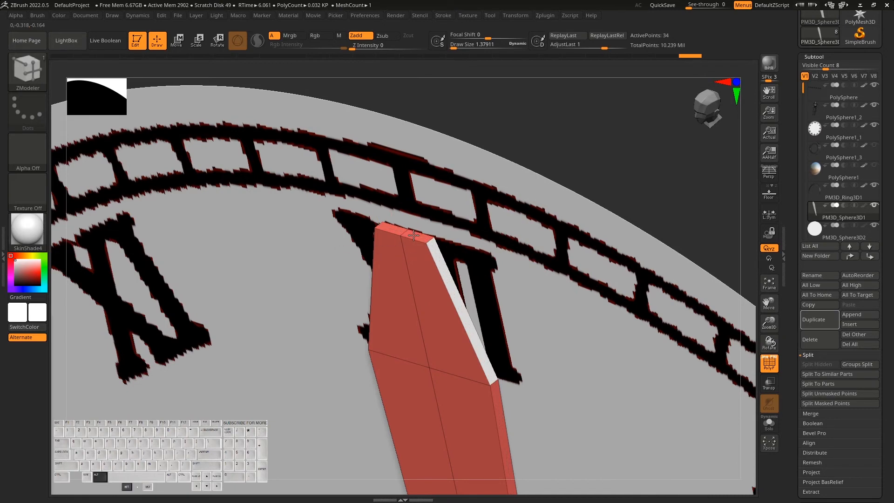
# Set the ZModeler point action to Stitch, Two Points, To End Point and merge the tip's corner points into its centre points.
pyautogui.moveTo(595, 202); pyautogui.dragTo(454, 287, button='right')
pyautogui.press('space')
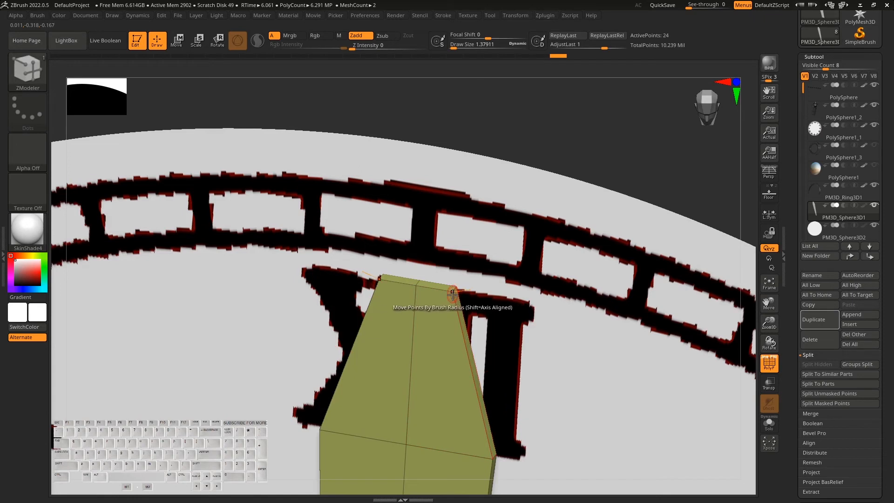
pyautogui.press('space')
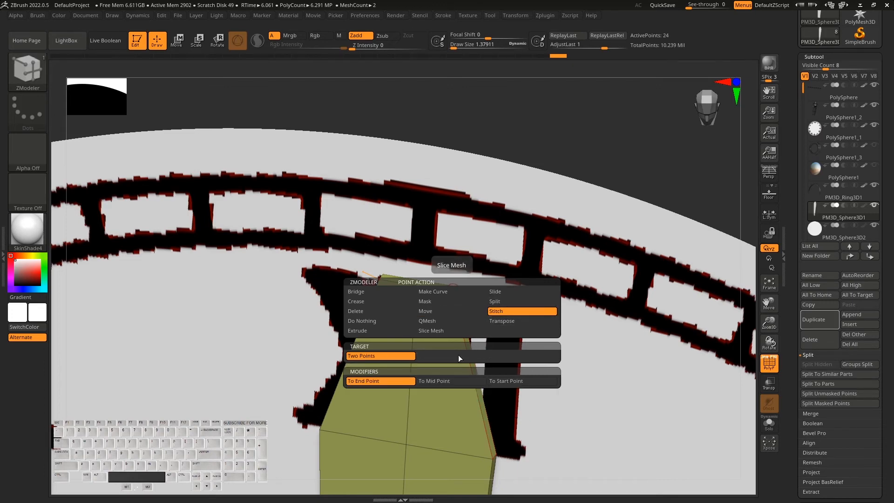
pyautogui.moveTo(622, 155); pyautogui.dragTo(629, 136)
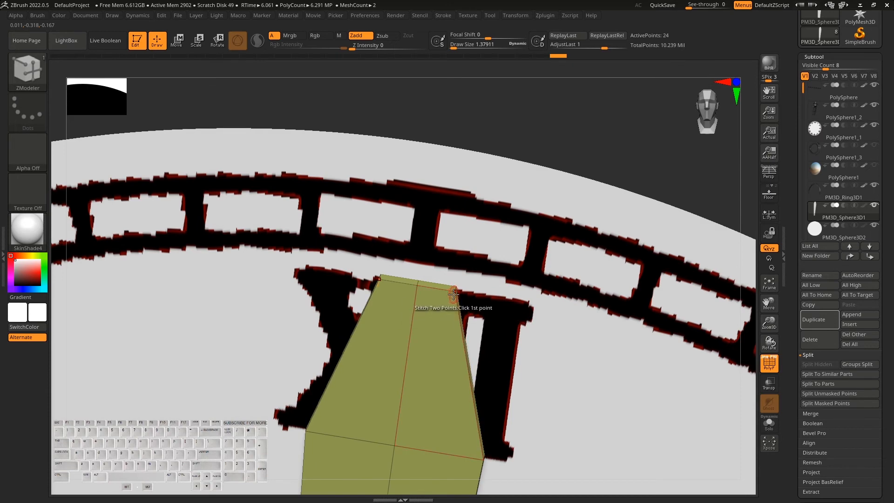
pyautogui.click(418, 288)
pyautogui.moveTo(600, 188); pyautogui.dragTo(619, 158)
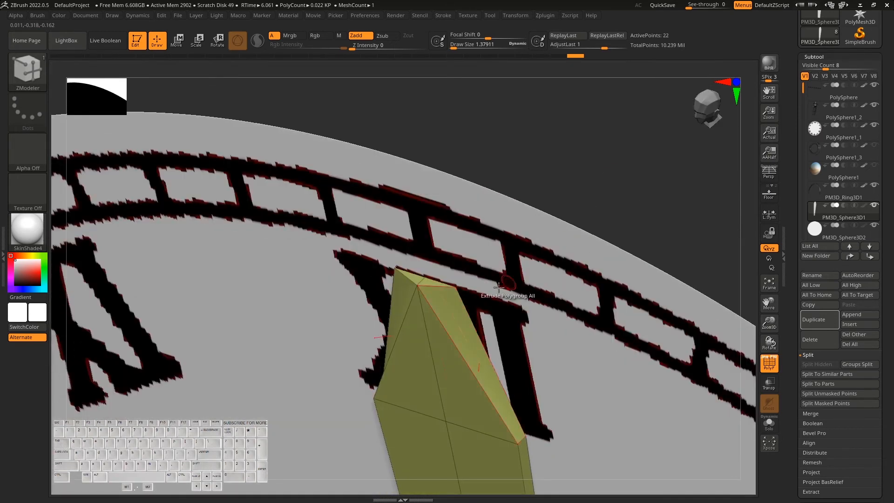
pyautogui.click(424, 278)
# Mask the hand except for its widest row below the tip and narrow that row along X.
pyautogui.moveTo(568, 239); pyautogui.dragTo(680, 442)
pyautogui.hotkey('shift', 'f')
pyautogui.press('w')
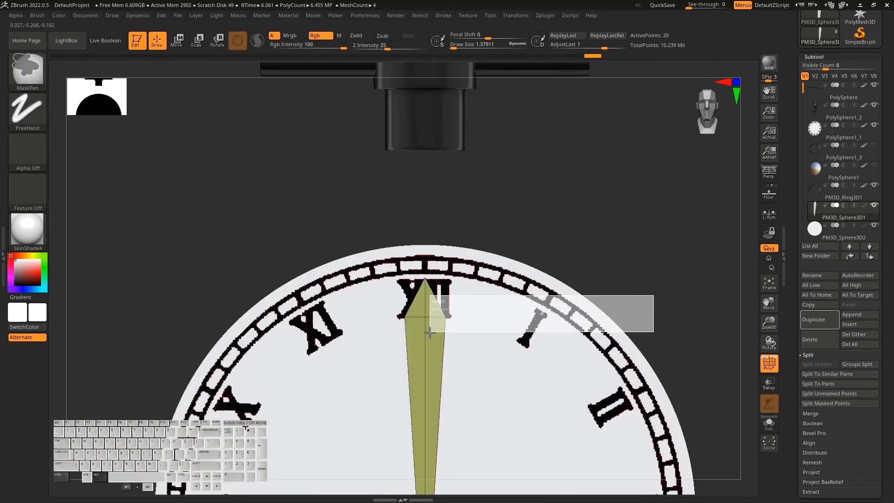
pyautogui.moveTo(388, 316); pyautogui.dragTo(380, 316)
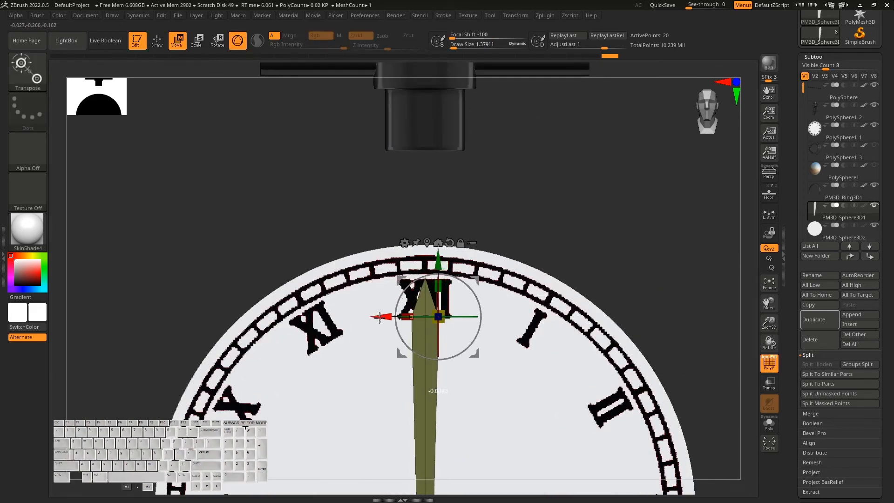
# Frame the hand, return to Draw mode and select the ZModeler brush again.
pyautogui.press('f')
pyautogui.press('q')
pyautogui.press('b')
pyautogui.press('z')
pyautogui.press('m')
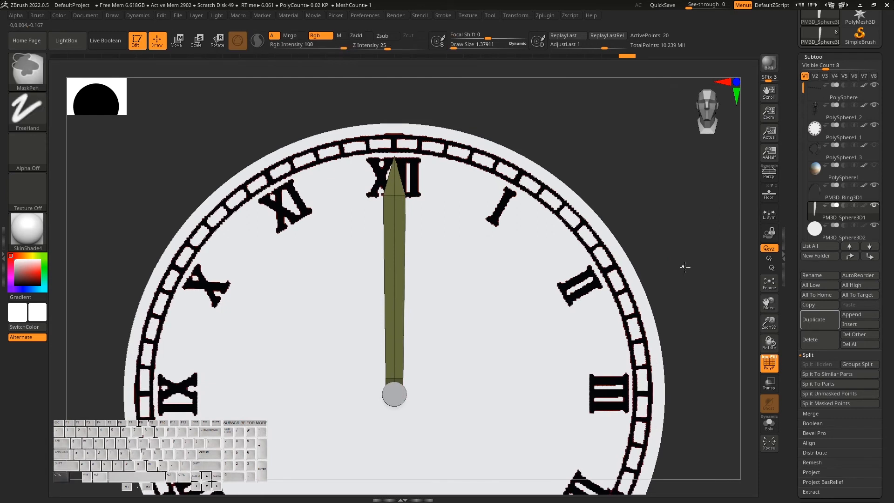
# Insert an edge loop across the middle of the clock hand, widen that row along X and clear the mask.
pyautogui.click(394, 289)
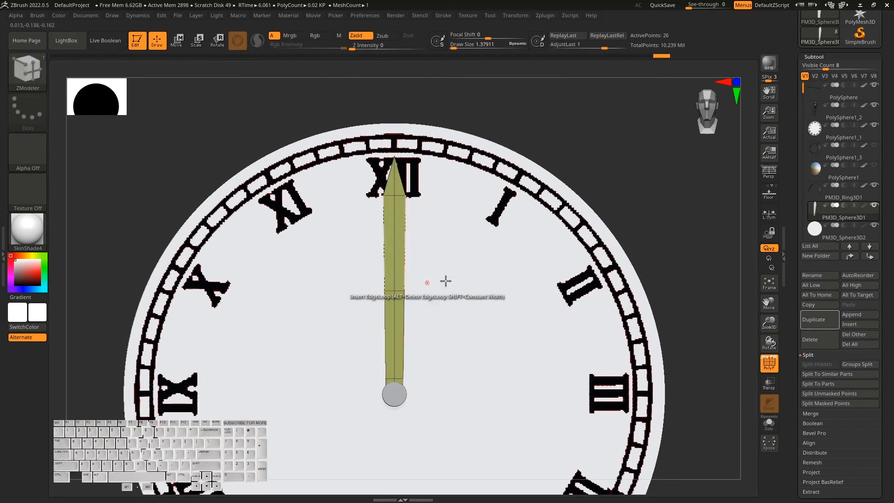
pyautogui.press('w')
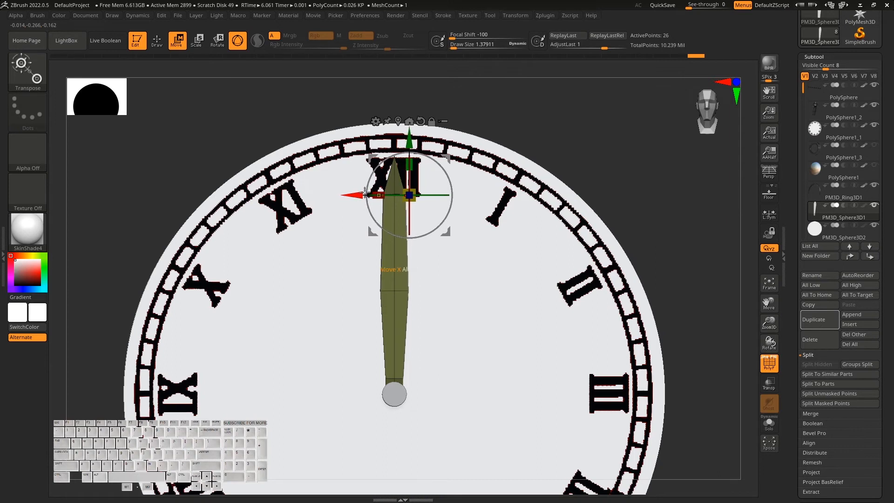
pyautogui.moveTo(409, 139); pyautogui.dragTo(409, 116)
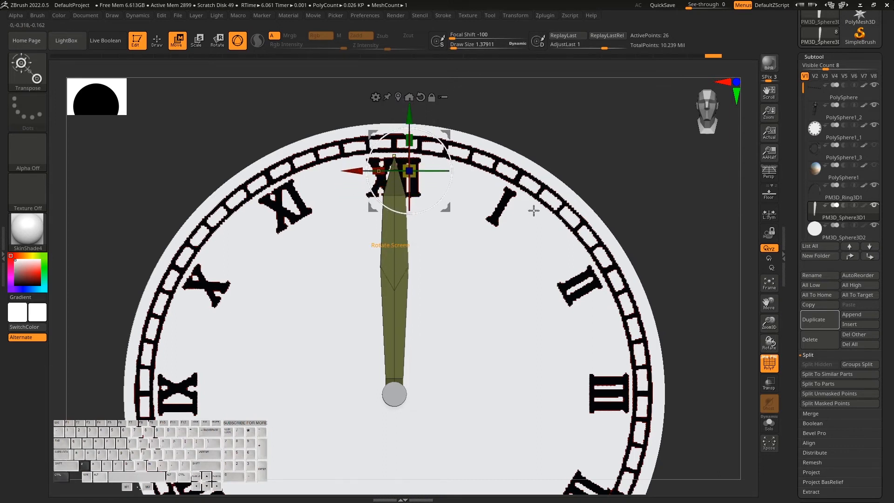
pyautogui.hotkey('ctrl', 'z')
pyautogui.keyDown('ctrl'); pyautogui.moveTo(680, 274); pyautogui.dragTo(705, 290); pyautogui.keyUp('ctrl')
# Place the gizmo's pivot at the centre of the round pin and turn off symmetry.
pyautogui.keyDown('ctrl'); pyautogui.keyDown('alt'); pyautogui.moveTo(678, 258); pyautogui.dragTo(335, 304); pyautogui.keyUp('alt'); pyautogui.keyUp('ctrl')
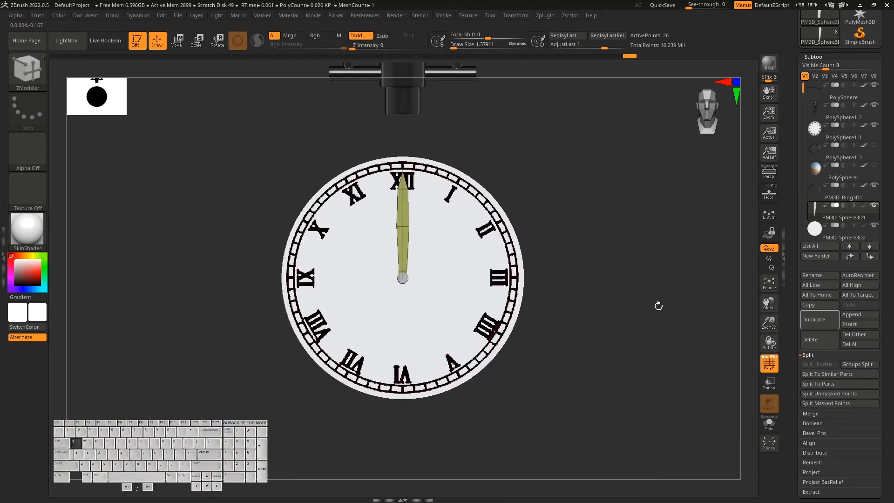
pyautogui.moveTo(657, 352); pyautogui.dragTo(671, 364)
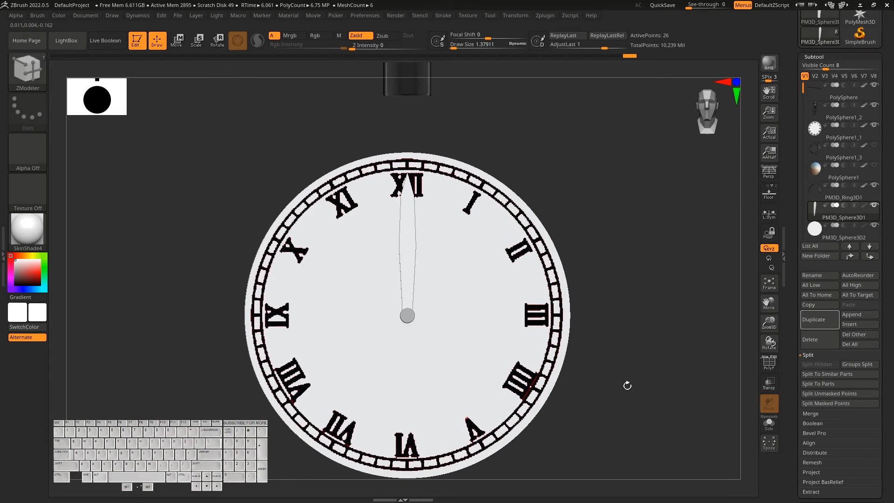
pyautogui.moveTo(635, 400)
pyautogui.keyDown('alt'); pyautogui.mouseDown()
pyautogui.moveTo(681, 404)
pyautogui.moveTo(633, 375)
pyautogui.moveTo(644, 388)
pyautogui.mouseUp(); pyautogui.keyUp('alt')
pyautogui.press('w')
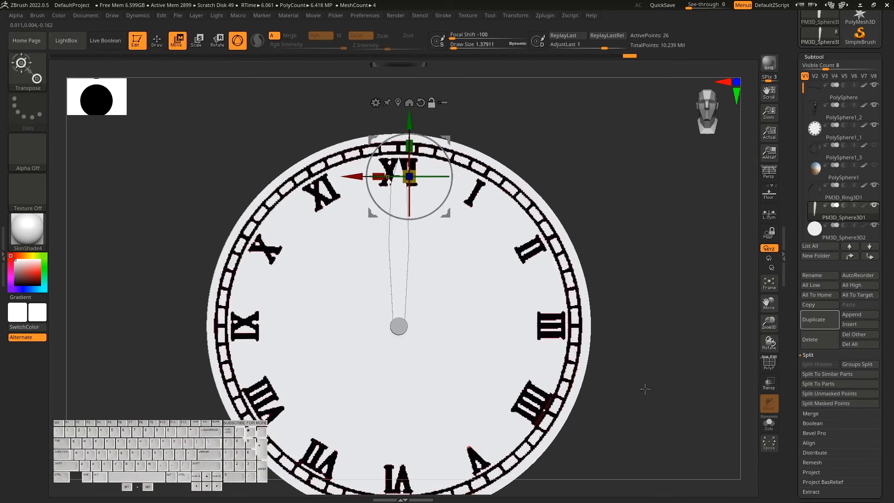
pyautogui.click(816, 325)
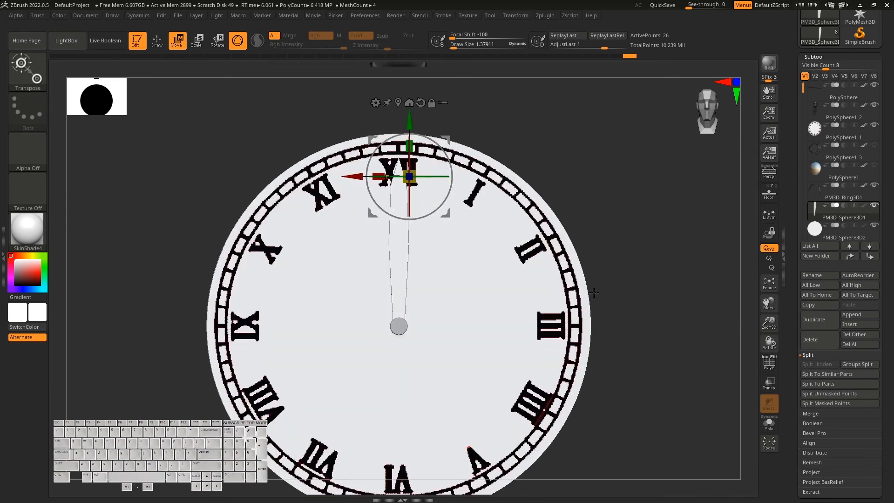
pyautogui.moveTo(687, 321); pyautogui.dragTo(680, 367)
pyautogui.keyDown('alt'); pyautogui.moveTo(438, 285); pyautogui.dragTo(461, 388); pyautogui.keyUp('alt')
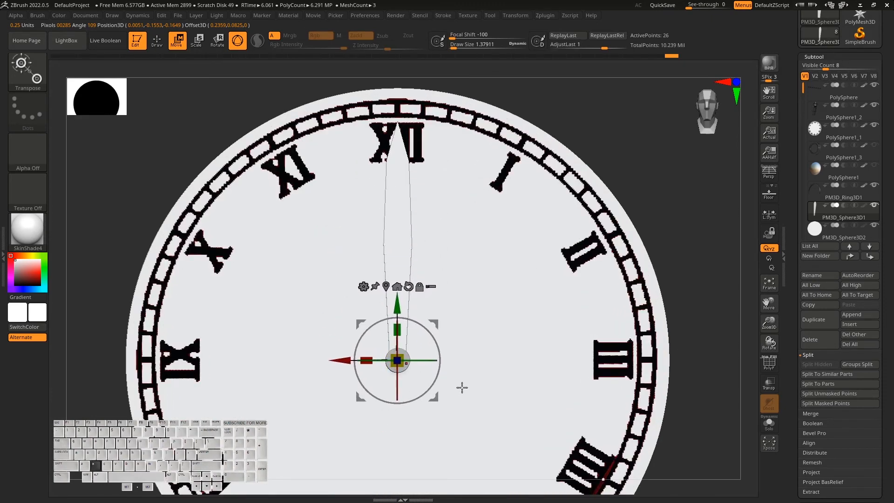
pyautogui.click(524, 14)
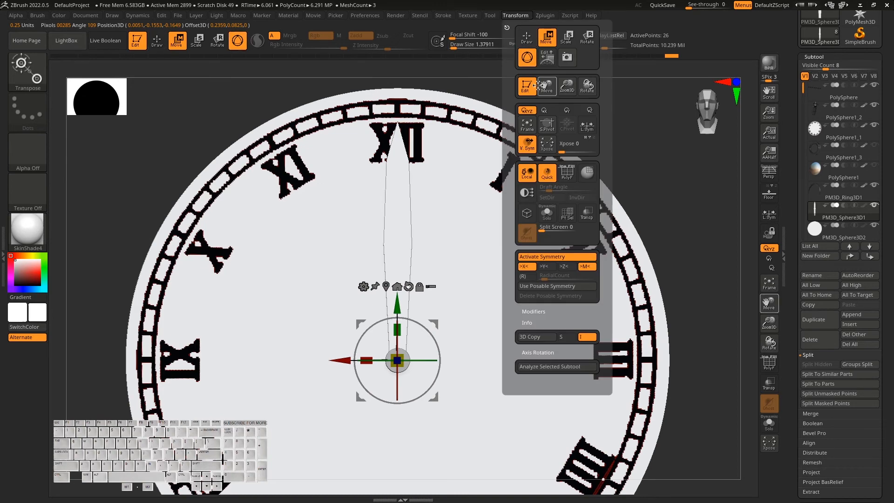
pyautogui.click(560, 257)
pyautogui.moveTo(684, 302); pyautogui.dragTo(610, 365)
pyautogui.keyDown('alt'); pyautogui.moveTo(409, 340); pyautogui.dragTo(410, 341); pyautogui.keyUp('alt')
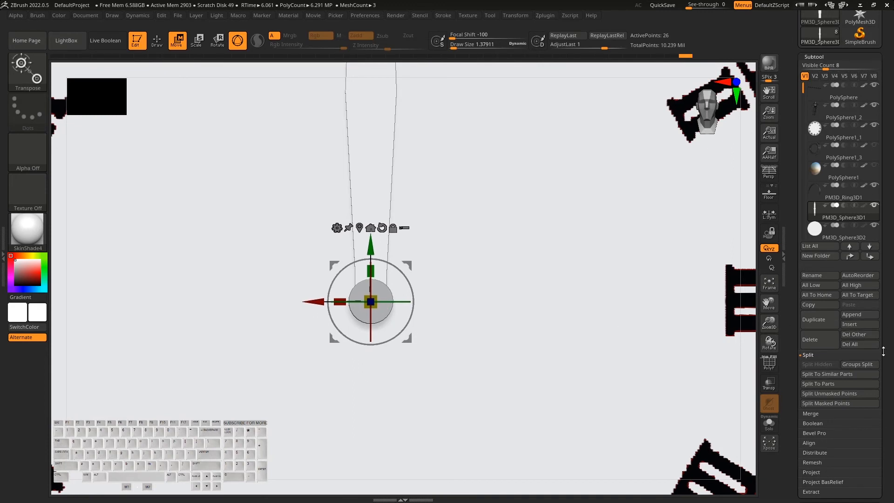
# Duplicate the hand subtool, select the copy and rotate it around the pin until it points at IX.
pyautogui.moveTo(882, 350); pyautogui.dragTo(877, 307)
pyautogui.keyDown('alt'); pyautogui.moveTo(750, 366); pyautogui.dragTo(732, 256); pyautogui.keyUp('alt')
pyautogui.keyDown('alt'); pyautogui.moveTo(647, 327); pyautogui.dragTo(661, 345); pyautogui.keyUp('alt')
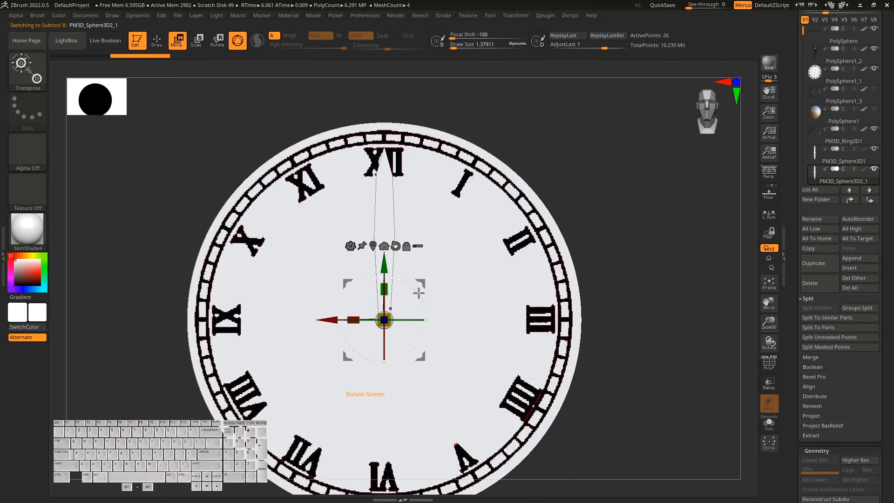
pyautogui.moveTo(417, 289); pyautogui.dragTo(430, 334)
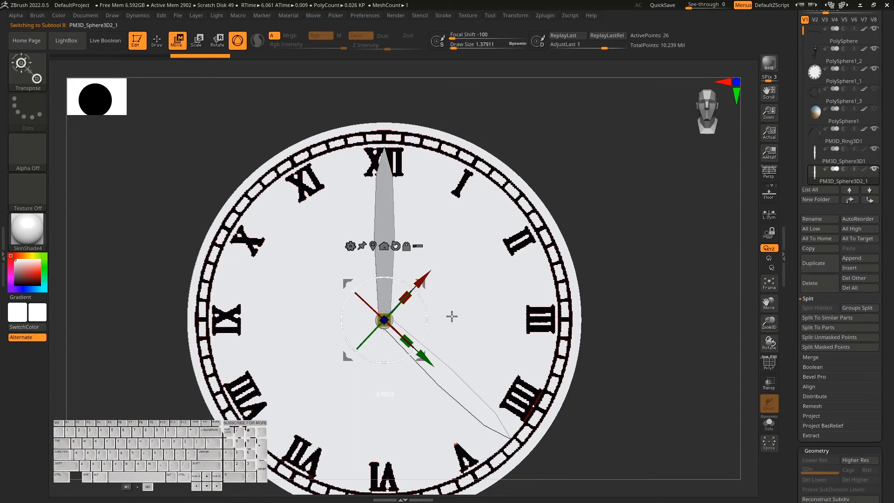
pyautogui.moveTo(481, 256); pyautogui.dragTo(481, 253)
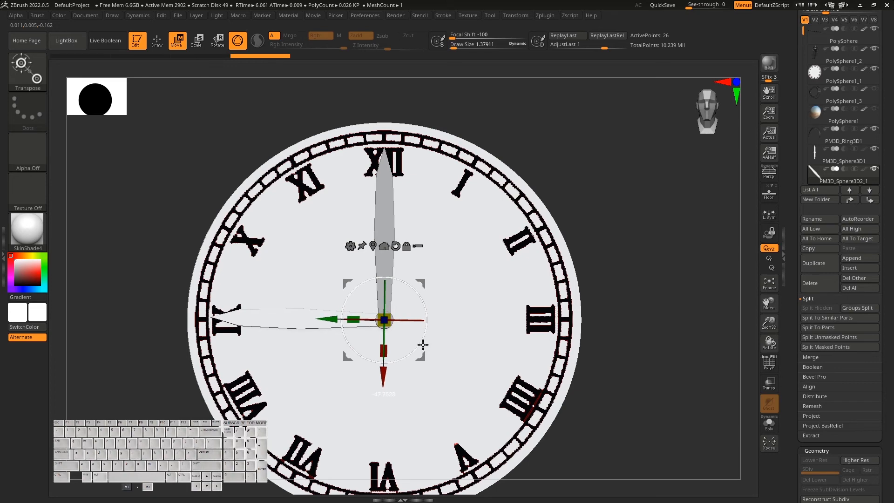
pyautogui.moveTo(423, 344); pyautogui.dragTo(423, 344)
# Show the polyframe and shorten the IX hand with a mask by moving its tip section towards the pin.
pyautogui.keyDown('alt'); pyautogui.moveTo(630, 341); pyautogui.dragTo(718, 339); pyautogui.keyUp('alt')
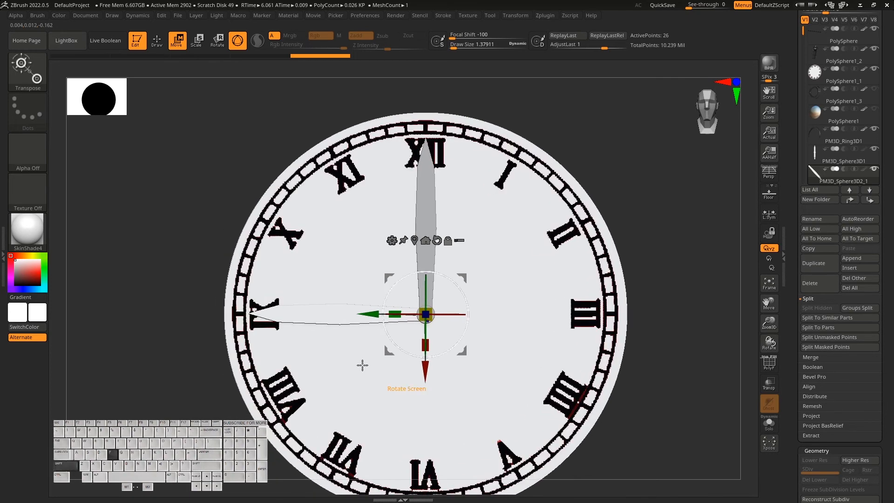
pyautogui.hotkey('shift', 'f')
pyautogui.moveTo(142, 269)
pyautogui.keyDown('ctrl'); pyautogui.mouseDown()
pyautogui.moveTo(186, 357)
pyautogui.moveTo(305, 397)
pyautogui.moveTo(353, 397)
pyautogui.mouseUp(); pyautogui.keyUp('ctrl')
pyautogui.moveTo(374, 313); pyautogui.dragTo(402, 314)
# Offset the hands in depth along Z, moving the short one about -0.004 and the long one about 0.0009.
pyautogui.moveTo(698, 340)
pyautogui.keyDown('alt'); pyautogui.mouseDown()
pyautogui.moveTo(714, 367)
pyautogui.moveTo(733, 369)
pyautogui.moveTo(728, 341)
pyautogui.moveTo(689, 351)
pyautogui.moveTo(671, 390)
pyautogui.moveTo(690, 300)
pyautogui.moveTo(662, 375)
pyautogui.moveTo(695, 406)
pyautogui.mouseUp(); pyautogui.keyUp('alt')
pyautogui.press('q')
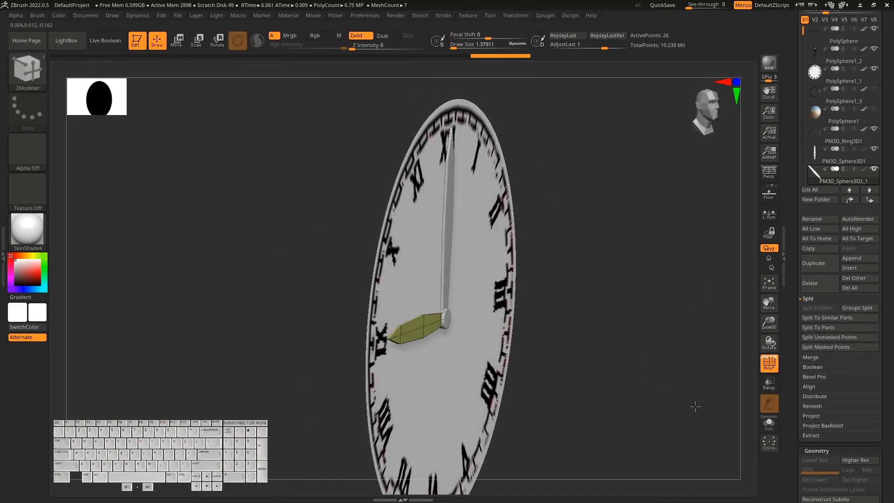
pyautogui.press('w')
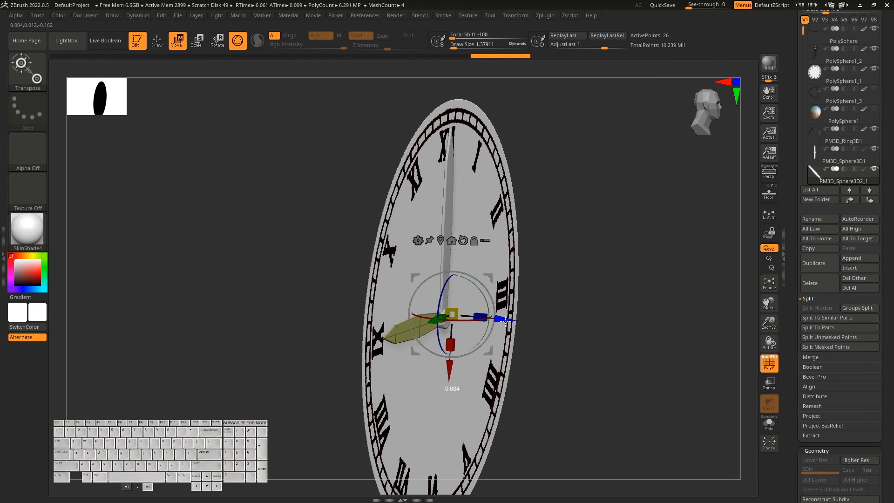
pyautogui.keyDown('alt'); pyautogui.click(447, 196); pyautogui.keyUp('alt')
pyautogui.moveTo(498, 322); pyautogui.dragTo(679, 335)
pyautogui.press('q')
pyautogui.moveTo(593, 335); pyautogui.dragTo(611, 376)
pyautogui.press('w')
pyautogui.click(505, 317)
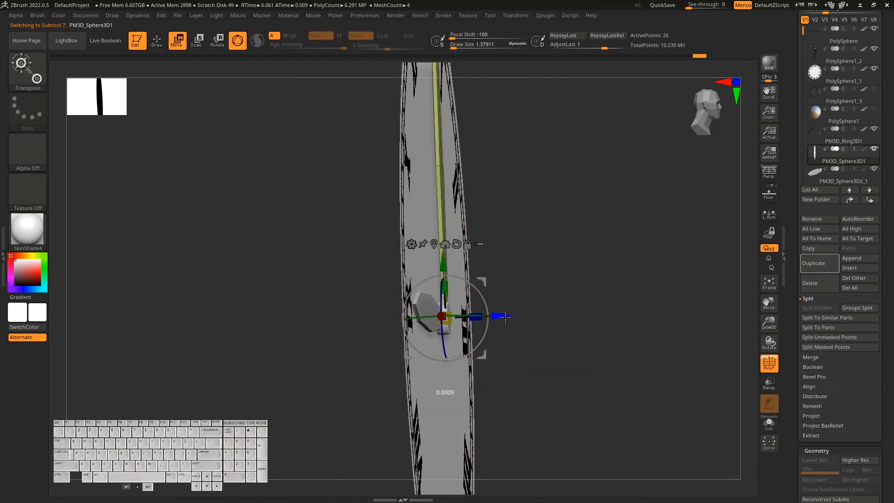
pyautogui.press('q')
pyautogui.moveTo(508, 315)
pyautogui.mouseDown()
pyautogui.moveTo(638, 358)
pyautogui.moveTo(609, 361)
pyautogui.moveTo(629, 359)
pyautogui.moveTo(619, 354)
pyautogui.mouseUp()
# Select the centre pin and move it about 0.0061 along Z.
pyautogui.keyDown('alt'); pyautogui.click(451, 332); pyautogui.keyUp('alt')
pyautogui.moveTo(250, 401); pyautogui.dragTo(212, 386)
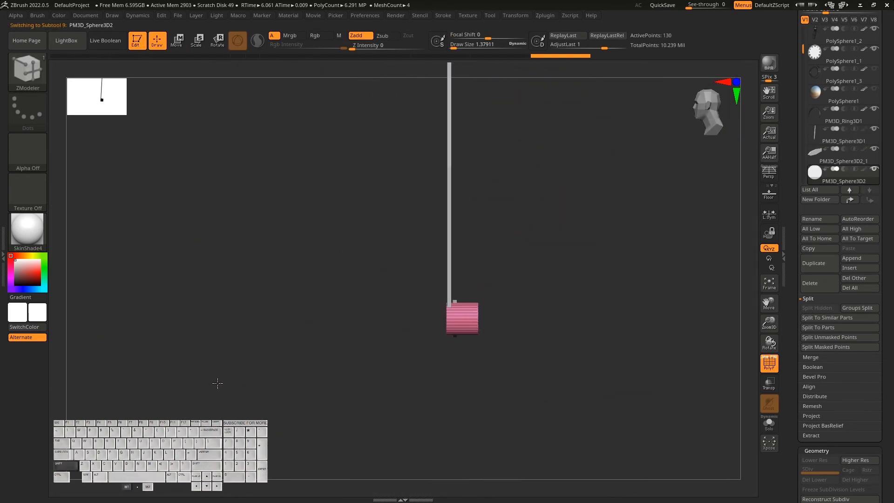
pyautogui.press('w')
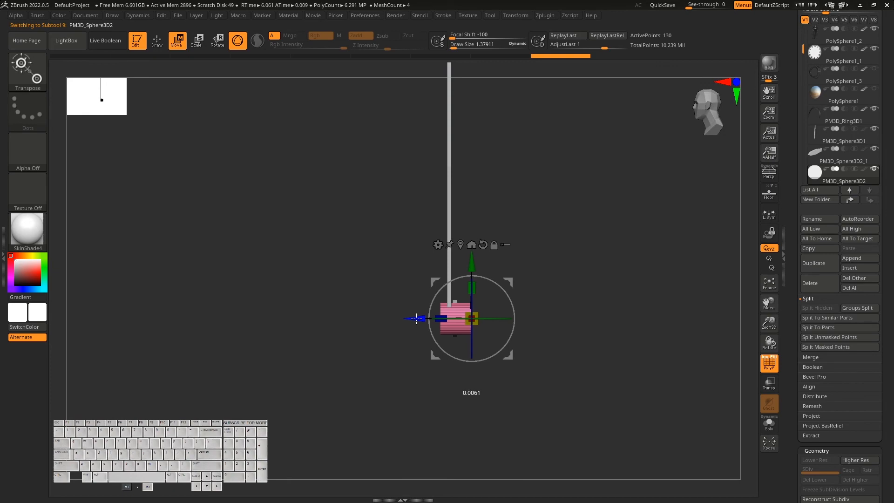
pyautogui.press('q')
pyautogui.moveTo(301, 365); pyautogui.dragTo(688, 399)
# Insert one edge loop around the pin's side near the front rim and another on its front cap.
pyautogui.keyDown('ctrl'); pyautogui.moveTo(144, 410); pyautogui.dragTo(122, 347, button='right'); pyautogui.keyUp('ctrl')
pyautogui.moveTo(122, 347); pyautogui.dragTo(447, 368)
pyautogui.keyDown('alt'); pyautogui.moveTo(694, 398); pyautogui.dragTo(525, 375); pyautogui.keyUp('alt')
pyautogui.moveTo(888, 447); pyautogui.dragTo(888, 367)
pyautogui.keyDown('alt'); pyautogui.moveTo(612, 392); pyautogui.dragTo(610, 442); pyautogui.keyUp('alt')
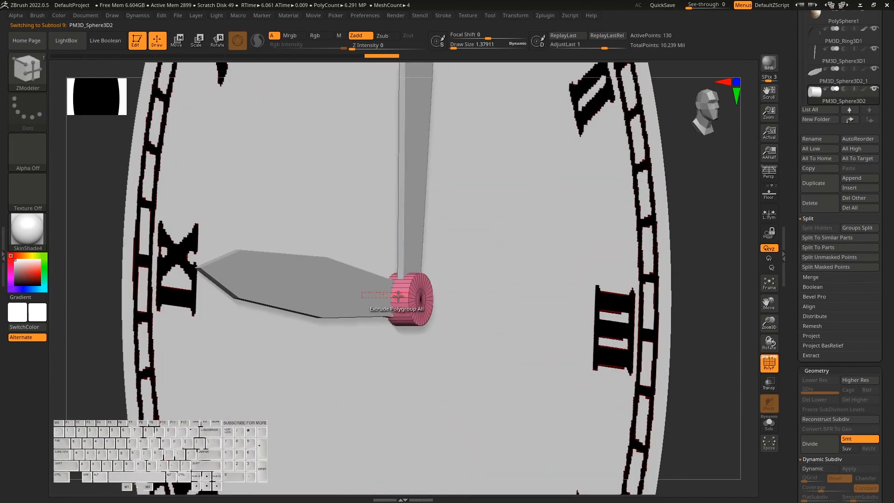
pyautogui.keyDown('alt'); pyautogui.moveTo(693, 372); pyautogui.dragTo(697, 400); pyautogui.keyUp('alt')
pyautogui.click(433, 284)
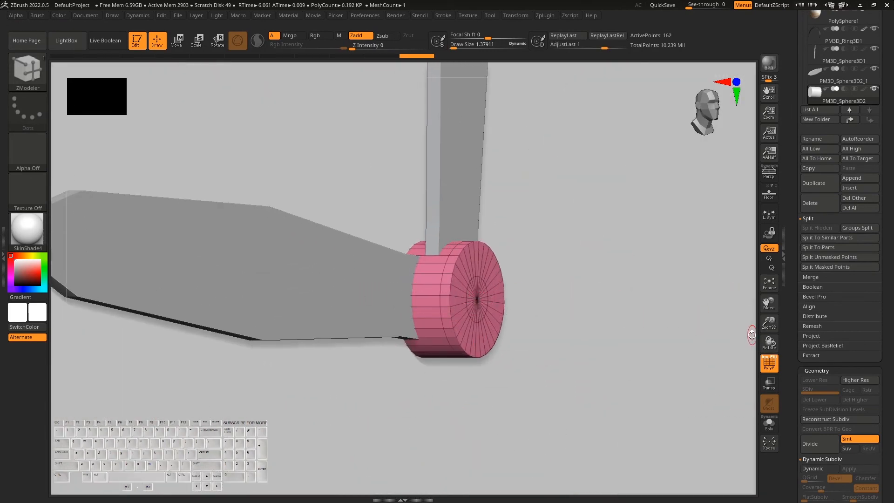
pyautogui.keyDown('shift'); pyautogui.moveTo(751, 333); pyautogui.dragTo(564, 313); pyautogui.keyUp('shift')
pyautogui.click(495, 284)
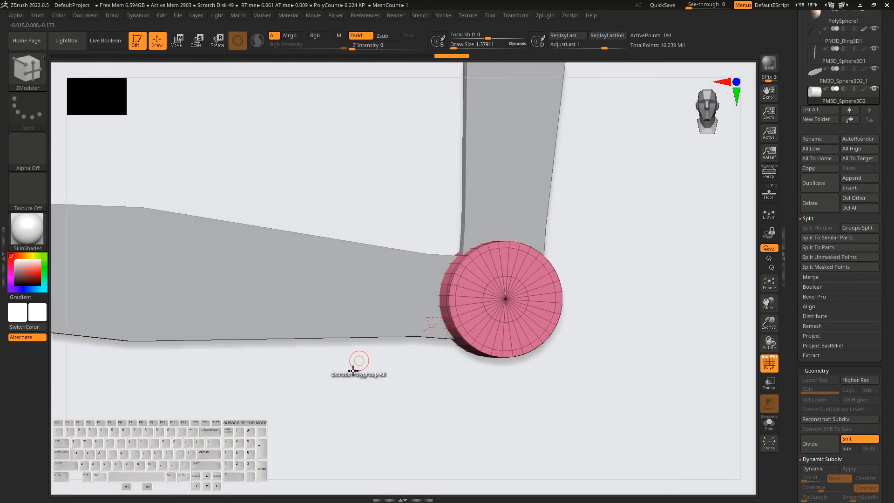
# Isolate the pin, mark its whole back cap as a temporary polygroup and delete those faces with ZModeler.
pyautogui.click(768, 422)
pyautogui.moveTo(383, 411); pyautogui.dragTo(522, 419)
pyautogui.moveTo(357, 286); pyautogui.dragTo(370, 279)
pyautogui.hotkey('ctrl', 'z')
pyautogui.moveTo(333, 302)
pyautogui.keyDown('alt'); pyautogui.mouseDown()
pyautogui.moveTo(309, 366)
pyautogui.moveTo(275, 282)
pyautogui.moveTo(379, 315)
pyautogui.mouseUp(); pyautogui.keyUp('alt')
pyautogui.moveTo(479, 337); pyautogui.dragTo(446, 334)
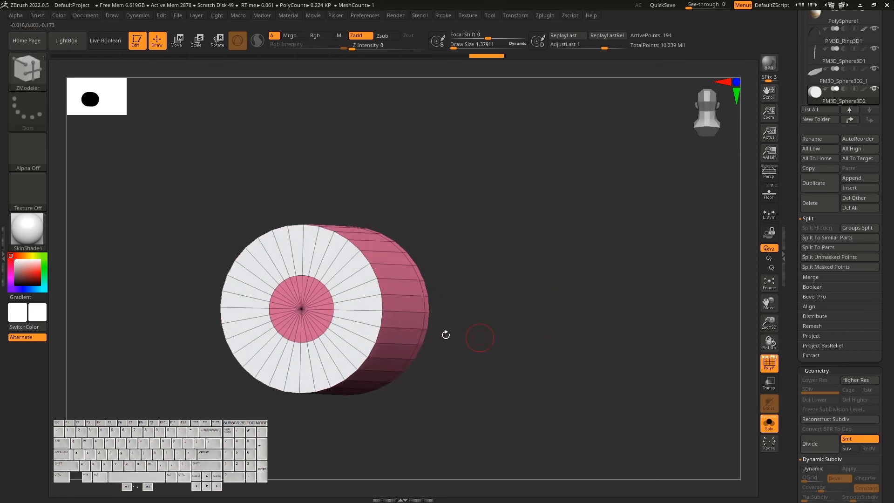
pyautogui.moveTo(327, 301)
pyautogui.keyDown('alt'); pyautogui.mouseDown()
pyautogui.moveTo(292, 328)
pyautogui.moveTo(329, 304)
pyautogui.mouseUp(); pyautogui.keyUp('alt')
pyautogui.moveTo(525, 340)
pyautogui.mouseDown()
pyautogui.moveTo(606, 351)
pyautogui.moveTo(506, 333)
pyautogui.mouseUp()
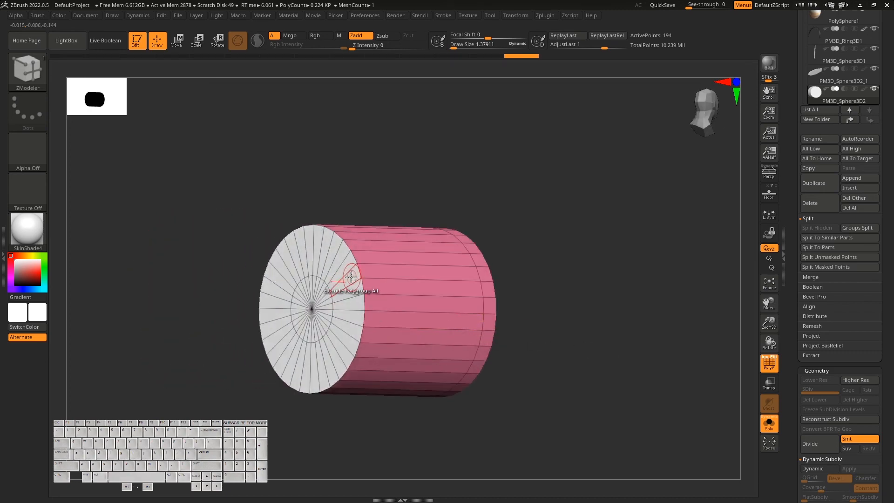
pyautogui.press('space')
pyautogui.click(233, 188)
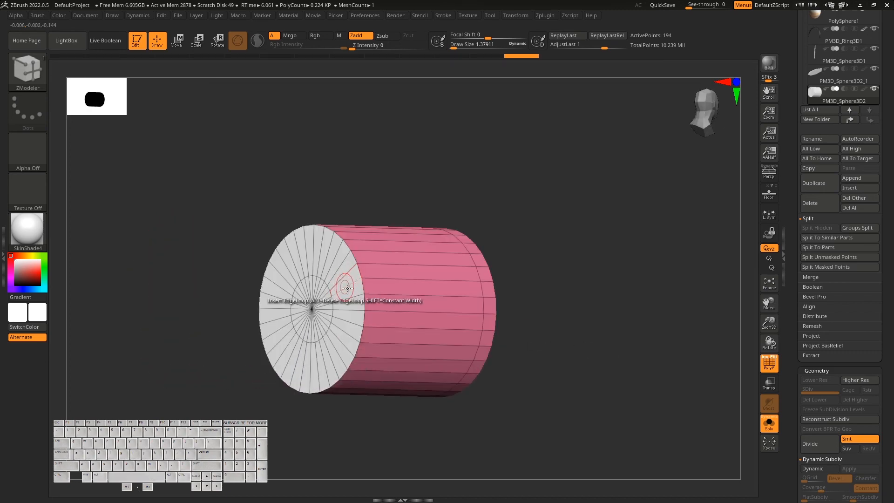
pyautogui.click(344, 286)
pyautogui.moveTo(588, 328); pyautogui.dragTo(475, 315)
# Insert an edge loop close to the pin's open back rim and one more loop around its side.
pyautogui.press('space')
pyautogui.click(379, 274)
pyautogui.click(363, 282)
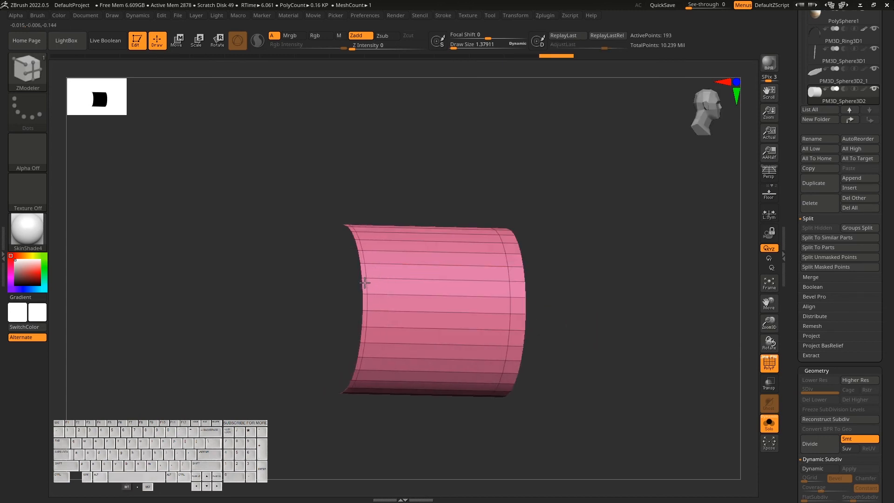
pyautogui.moveTo(578, 337); pyautogui.dragTo(652, 380)
pyautogui.click(436, 280)
# Divide the pin three times to SDiv 4, hide the polyframe and show all subtools again.
pyautogui.moveTo(656, 388); pyautogui.dragTo(694, 393)
pyautogui.click(826, 447)
pyautogui.click(826, 448)
pyautogui.click(826, 448)
pyautogui.moveTo(610, 411)
pyautogui.mouseDown()
pyautogui.moveTo(641, 415)
pyautogui.moveTo(596, 400)
pyautogui.moveTo(601, 426)
pyautogui.mouseUp()
pyautogui.hotkey('shift', 'f')
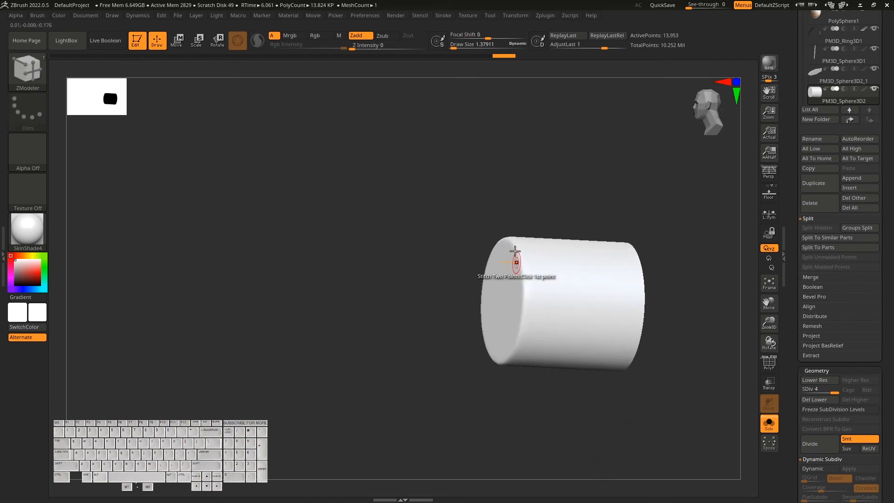
pyautogui.click(772, 430)
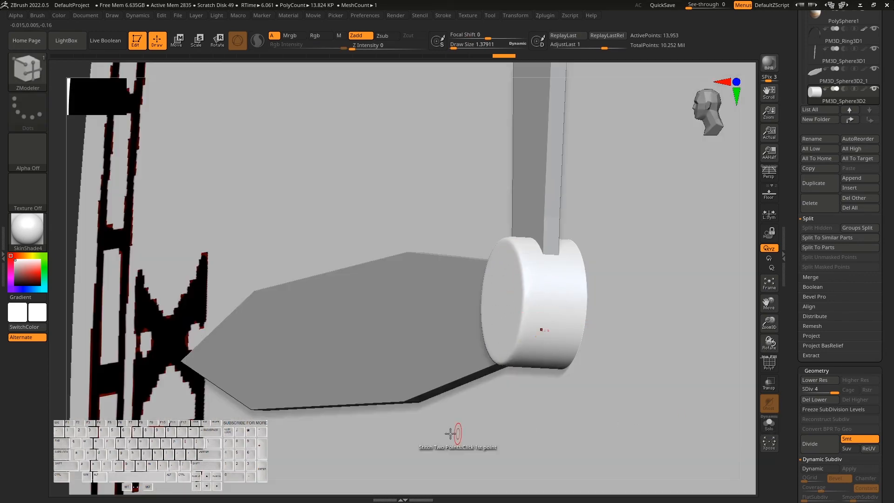
# Choose the Chrome B material, open the colour fill options and enable only the material channel.
pyautogui.keyDown('alt'); pyautogui.moveTo(734, 391); pyautogui.dragTo(299, 388); pyautogui.keyUp('alt')
pyautogui.click(39, 231)
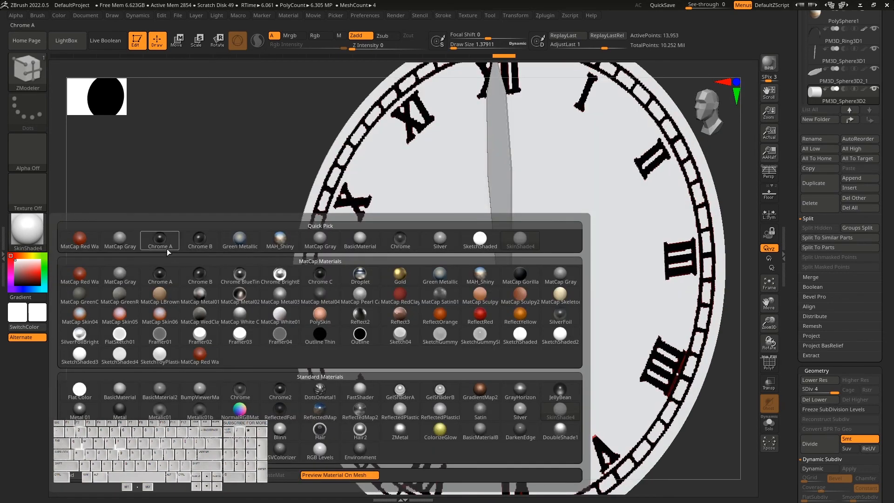
pyautogui.click(200, 245)
pyautogui.moveTo(733, 410); pyautogui.dragTo(746, 439)
pyautogui.press('f')
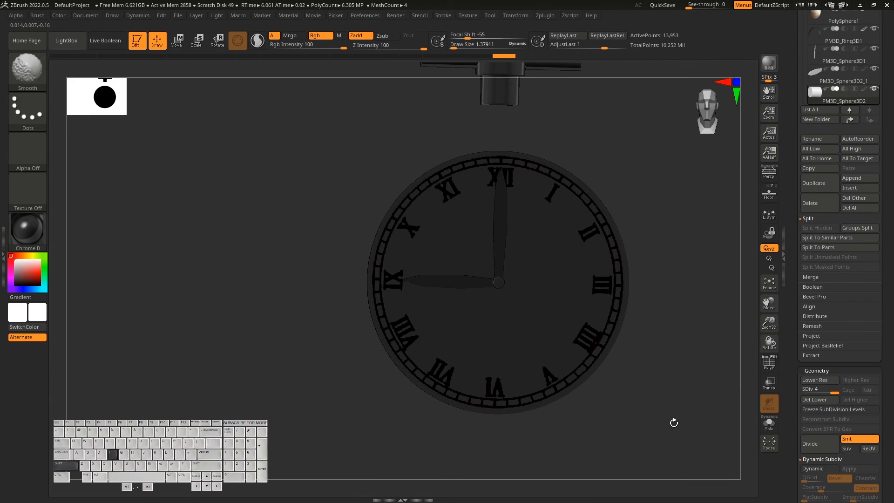
pyautogui.doubleClick(3, 255)
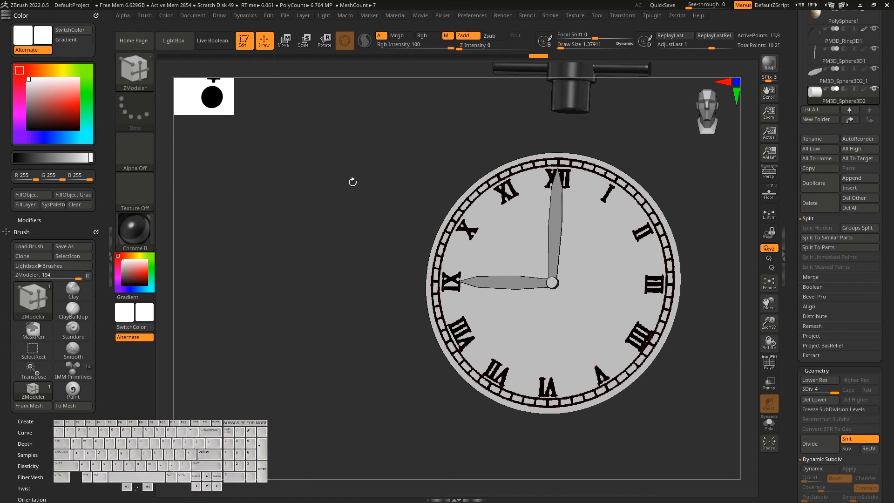
pyautogui.moveTo(470, 334); pyautogui.dragTo(249, 372)
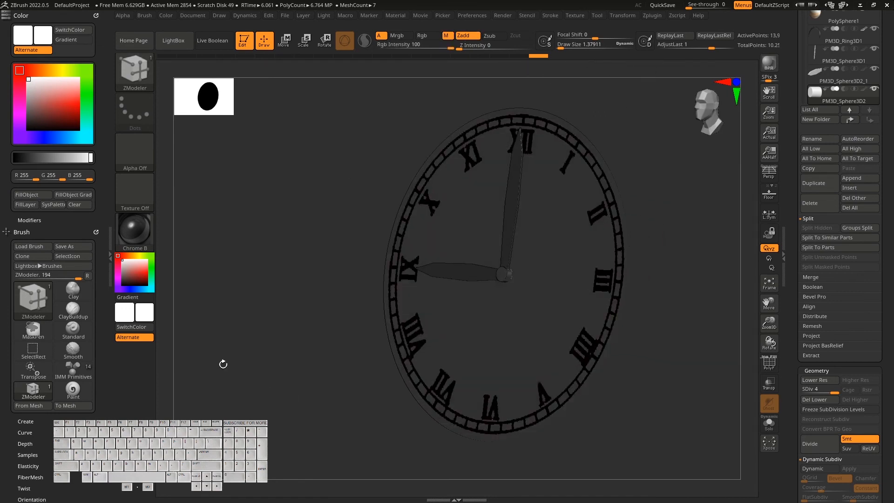
# Merge the minute hand's subtool down with the hour hand's into a single subtool and accept the non-undoable operation.
pyautogui.moveTo(261, 325); pyautogui.dragTo(706, 379)
pyautogui.keyDown('alt'); pyautogui.click(481, 269); pyautogui.keyUp('alt')
pyautogui.scroll(5, 867, 263)
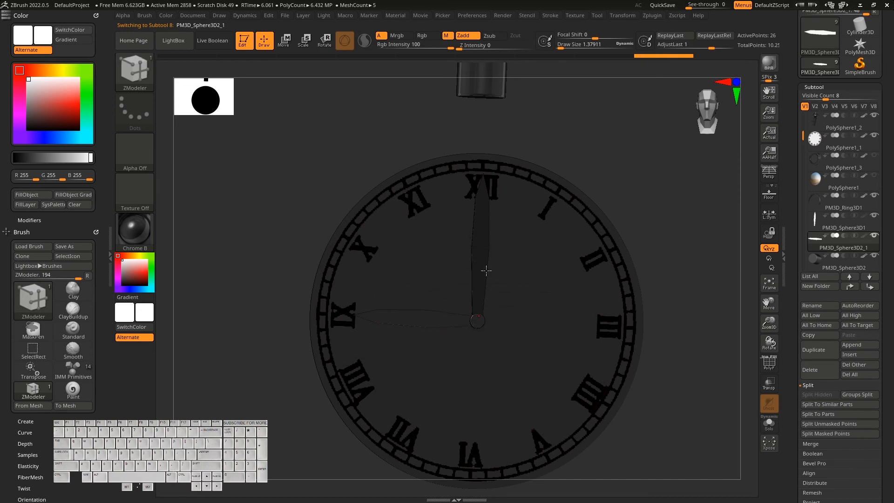
pyautogui.click(846, 232)
pyautogui.scroll(-3, 888, 362)
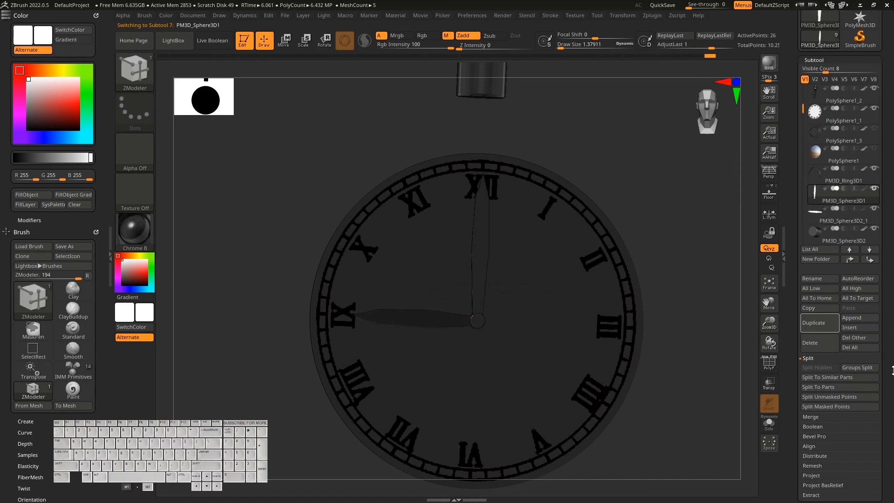
pyautogui.click(810, 367)
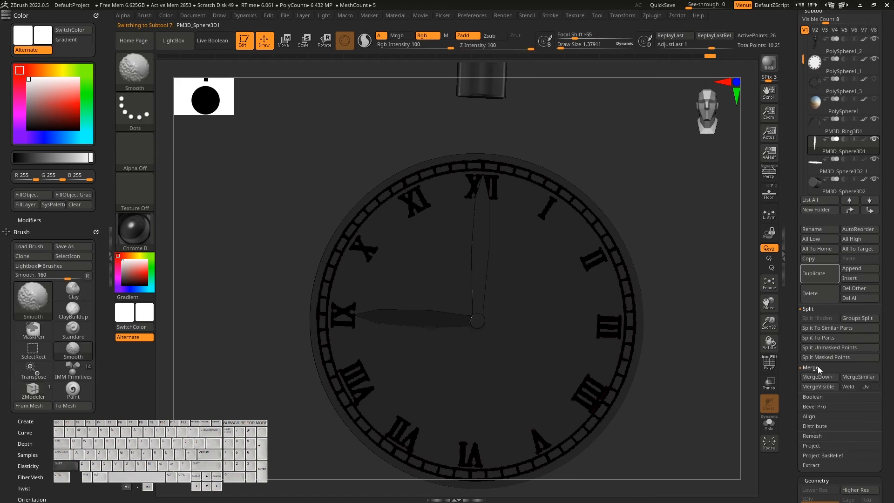
pyautogui.click(818, 376)
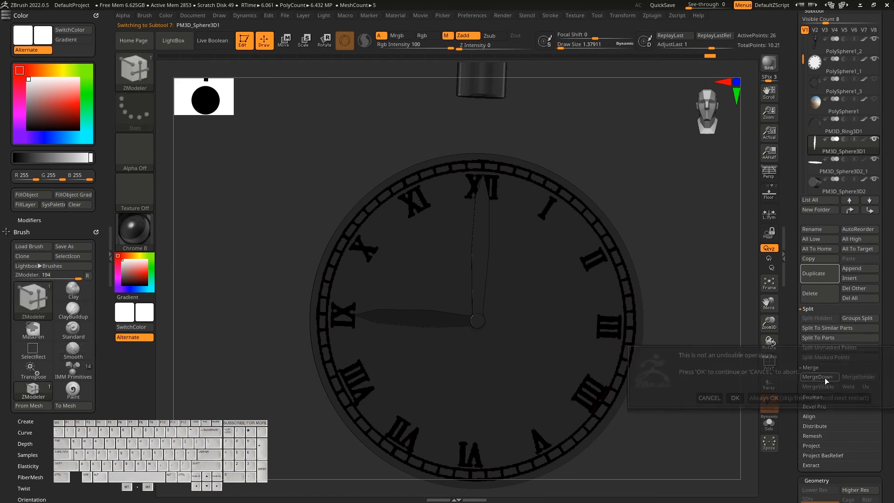
pyautogui.click(738, 396)
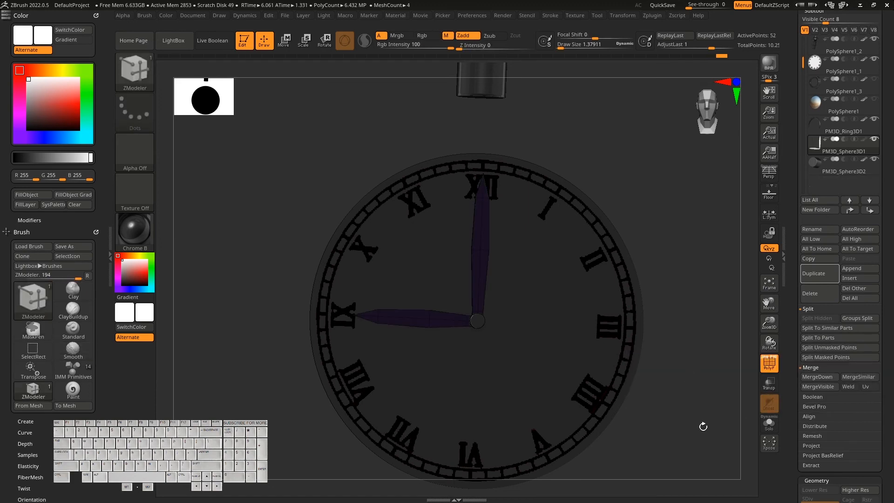
# Set the active material to SkinShade4 and turn on Dynamic Subdiv for the merged clock hands.
pyautogui.click(140, 231)
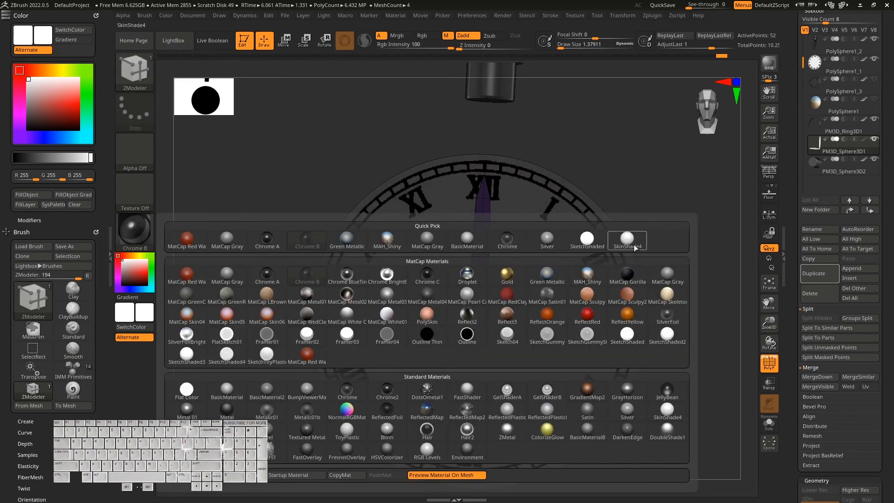
pyautogui.click(628, 239)
pyautogui.moveTo(728, 366); pyautogui.dragTo(619, 359)
pyautogui.moveTo(712, 388); pyautogui.dragTo(804, 139)
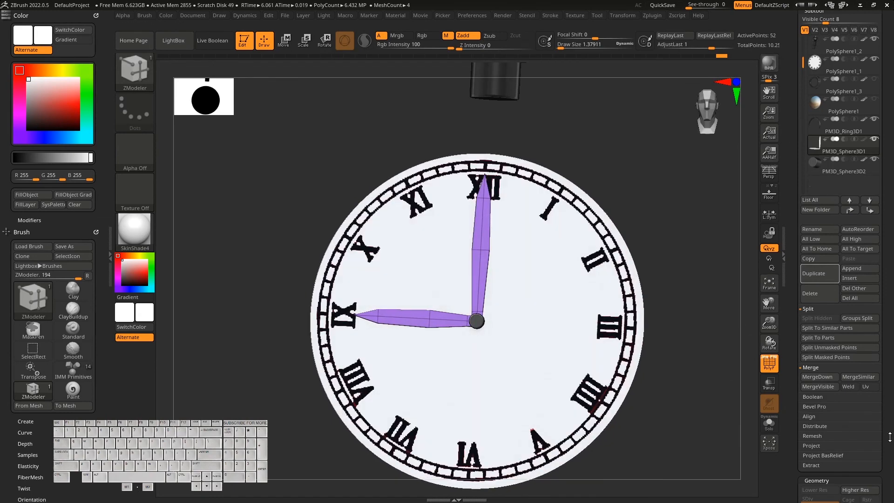
pyautogui.click(816, 481)
pyautogui.click(816, 297)
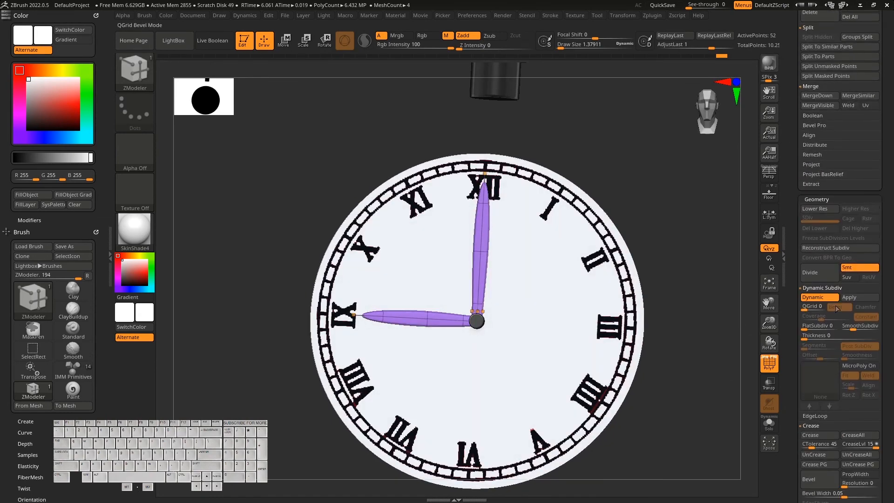
pyautogui.scroll(-1, 883, 346)
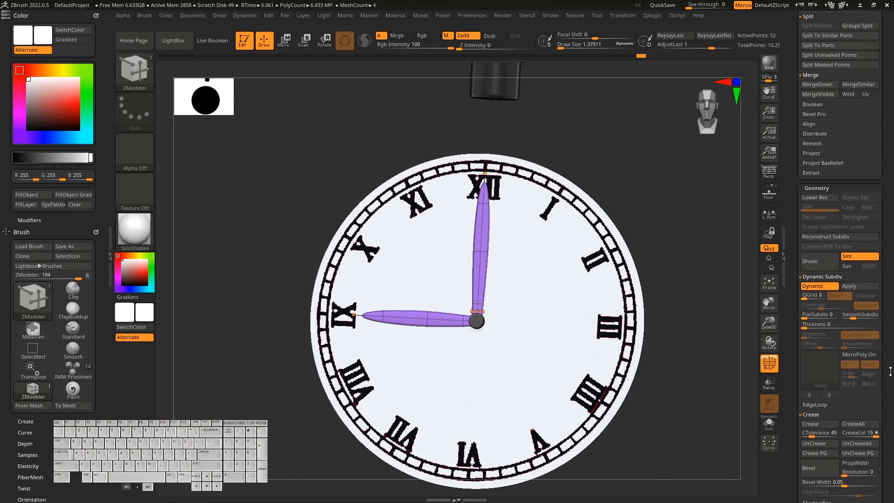
# Set the hands' crease level to 3, turn Dynamic Subdiv off and choose the ZModeler brush at the minute hand's tip.
pyautogui.scroll(-4, 859, 363)
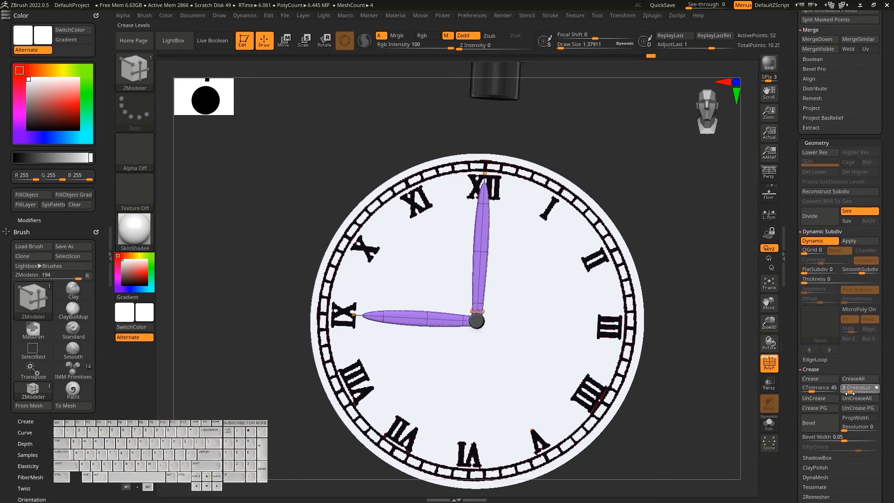
pyautogui.click(692, 410)
pyautogui.hotkey('shift', 'f')
pyautogui.moveTo(691, 413); pyautogui.dragTo(695, 418)
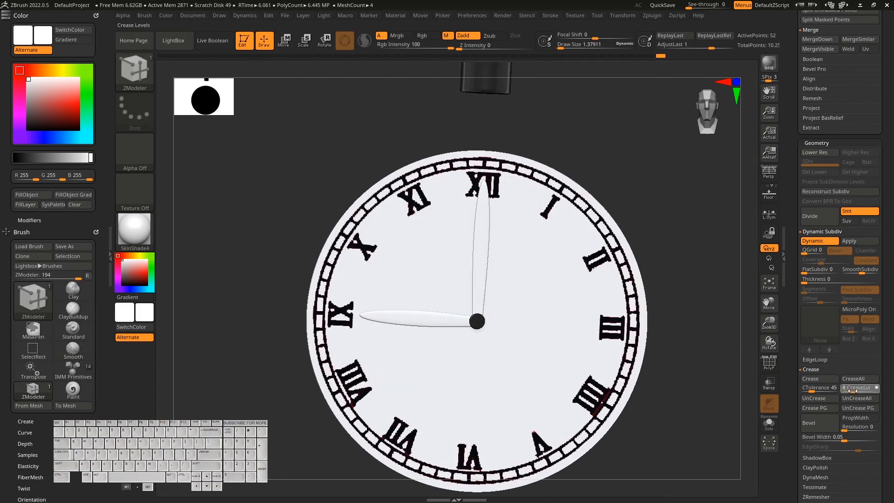
pyautogui.click(819, 381)
pyautogui.moveTo(687, 414)
pyautogui.mouseDown()
pyautogui.moveTo(693, 427)
pyautogui.moveTo(680, 427)
pyautogui.moveTo(699, 447)
pyautogui.moveTo(684, 329)
pyautogui.moveTo(694, 194)
pyautogui.moveTo(700, 213)
pyautogui.moveTo(680, 219)
pyautogui.moveTo(682, 267)
pyautogui.moveTo(702, 231)
pyautogui.mouseUp()
pyautogui.hotkey('shift', 'f')
pyautogui.hotkey('shift', 'f')
pyautogui.hotkey('shift', 'f')
pyautogui.hotkey('shift', 'd')
pyautogui.press('b')
pyautogui.press('z')
pyautogui.press('m')
pyautogui.keyDown('alt'); pyautogui.moveTo(702, 232); pyautogui.dragTo(702, 238, button='right'); pyautogui.keyUp('alt')
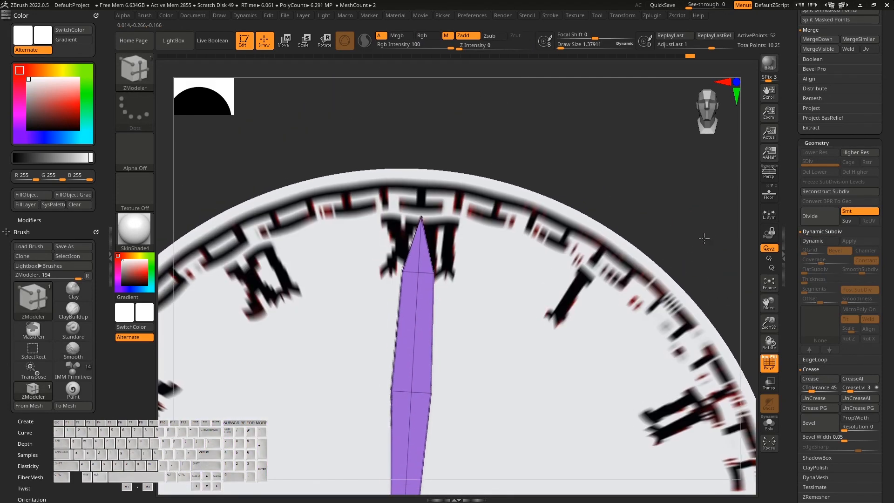
pyautogui.press('d')
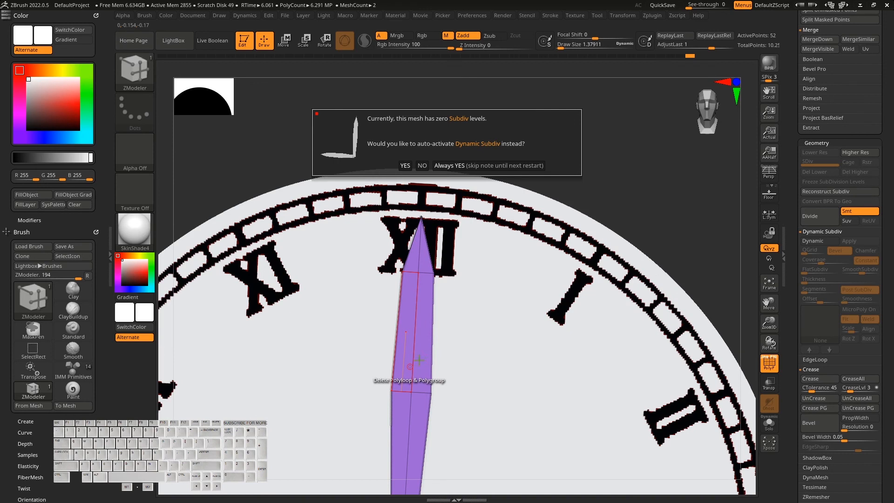
pyautogui.press('Escape')
pyautogui.press('shift')
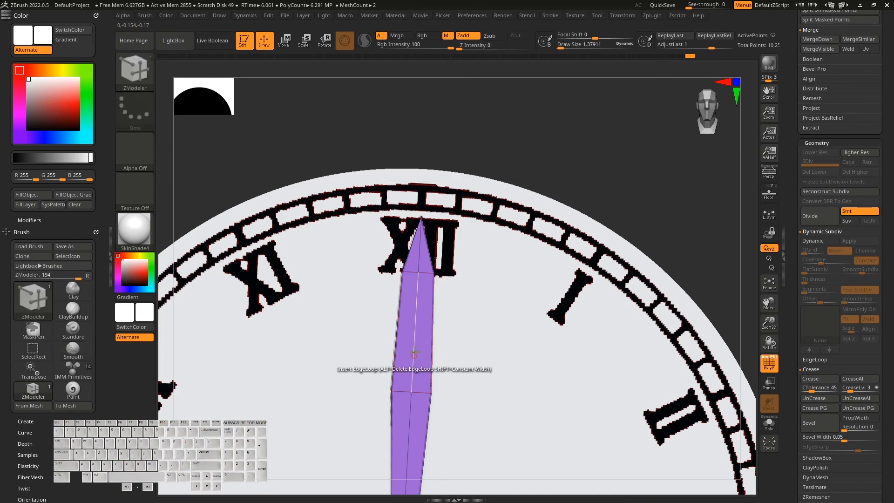
pyautogui.click(819, 241)
pyautogui.click(819, 240)
# Crease the edge loop just below the minute hand's tip with ZModeler's edge action Crease, targeting EdgeLoop Complete.
pyautogui.moveTo(675, 205); pyautogui.dragTo(445, 286)
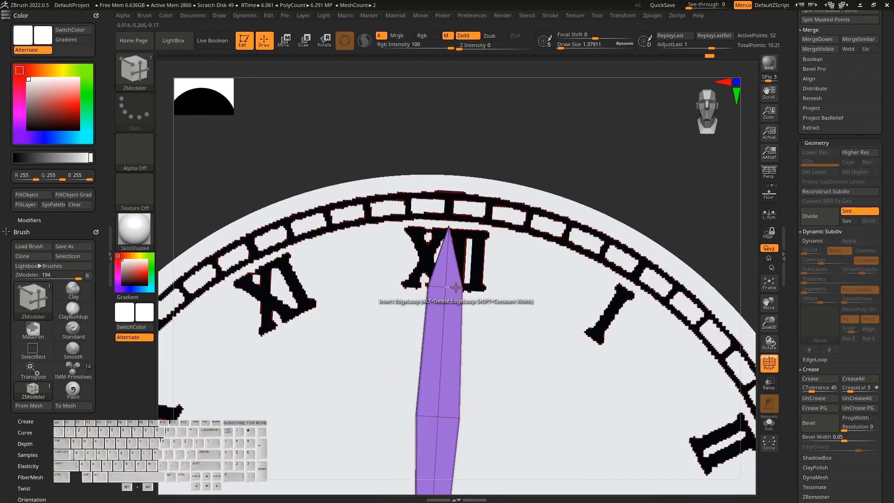
pyautogui.press('space')
pyautogui.moveTo(457, 286)
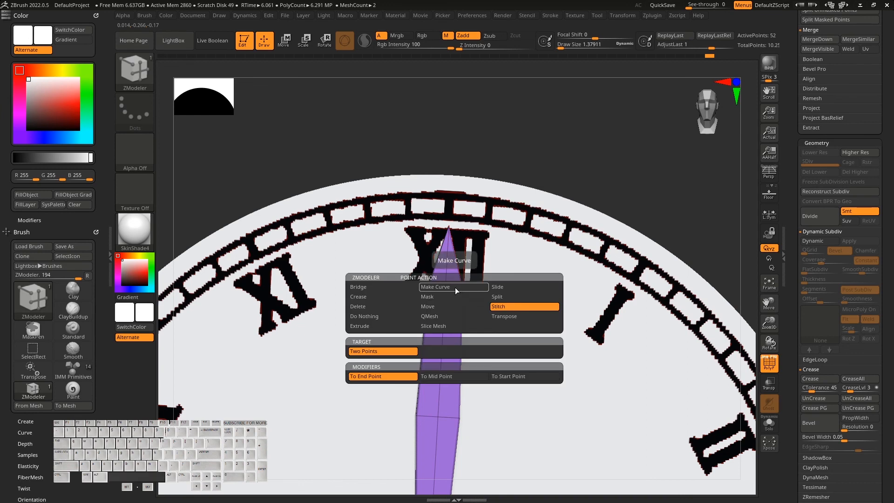
pyautogui.click(454, 288)
pyautogui.press('space')
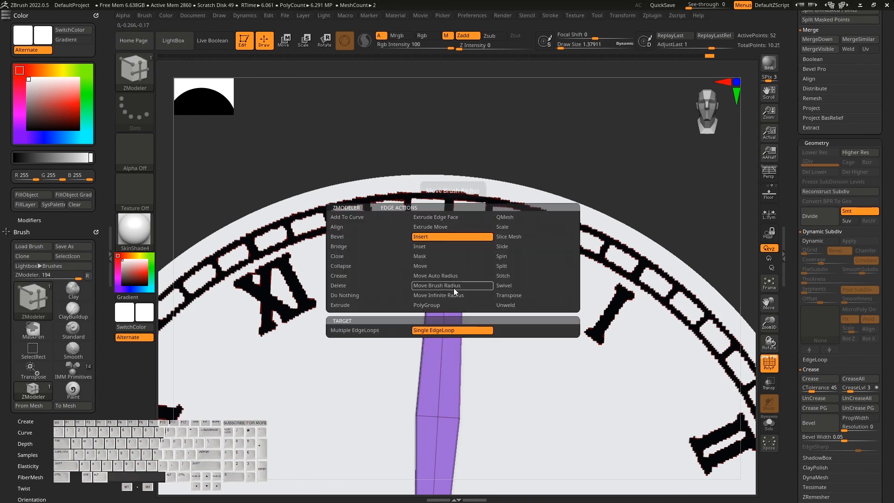
pyautogui.click(355, 274)
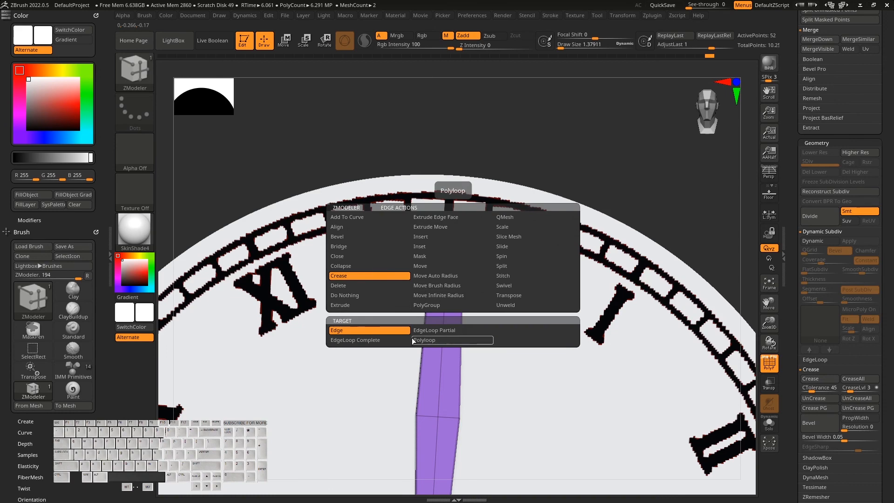
pyautogui.click(381, 345)
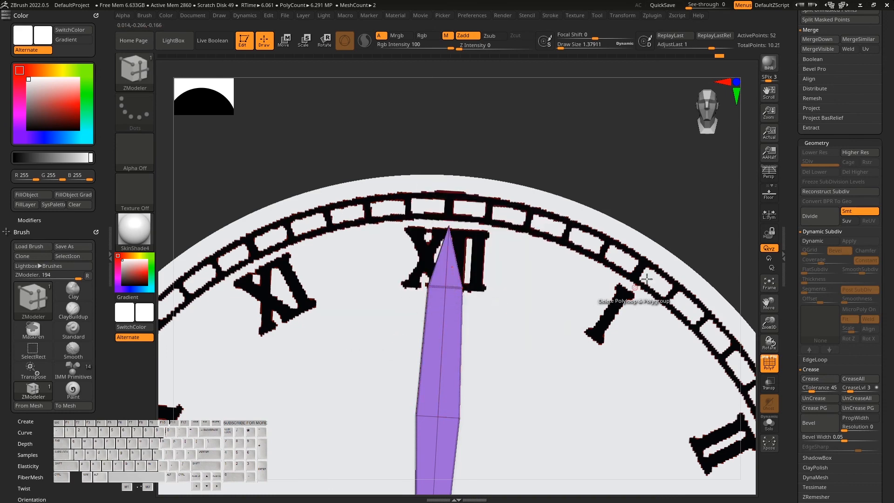
# Turn Dynamic Subdiv back on for the hands, always allowing its automatic activation until the next restart.
pyautogui.moveTo(578, 315); pyautogui.dragTo(677, 163)
pyautogui.press('d')
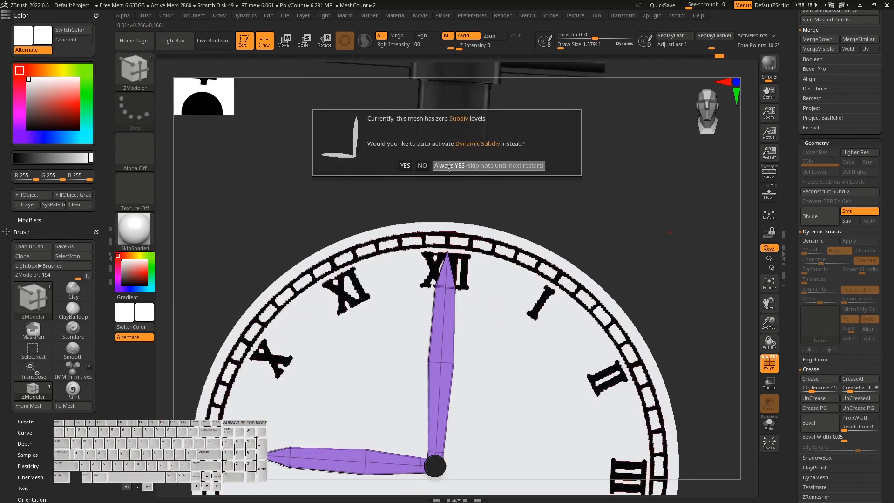
pyautogui.click(466, 166)
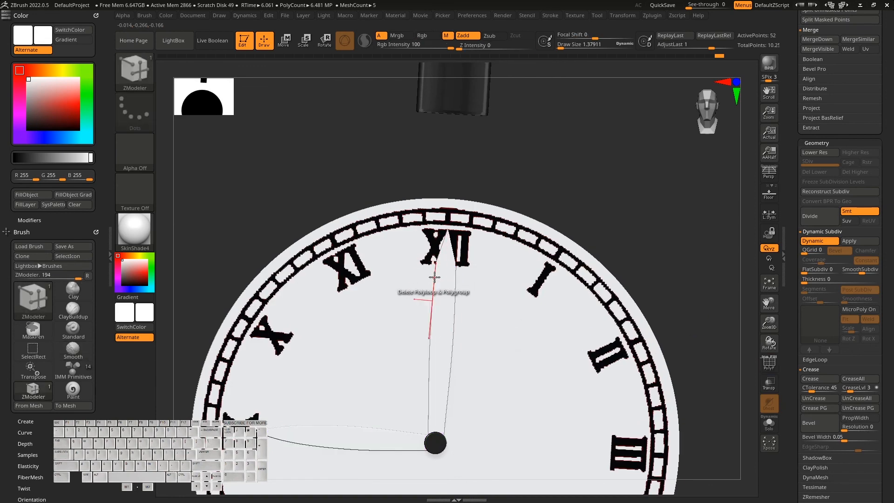
# Crease the edge loops near the hour hand's tip and across the middle of both hands, and hide the polyframe.
pyautogui.keyDown('alt'); pyautogui.moveTo(697, 342); pyautogui.dragTo(731, 265); pyautogui.keyUp('alt')
pyautogui.hotkey('shift', 'f')
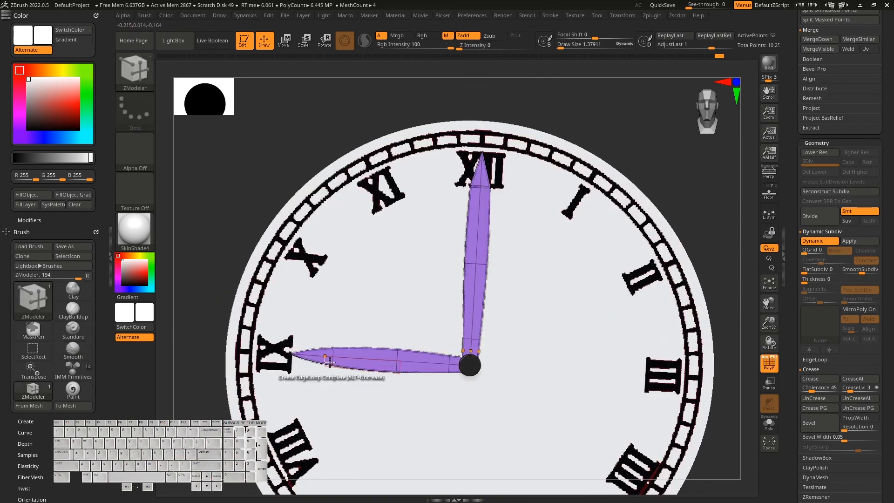
pyautogui.hotkey('shift', 'f')
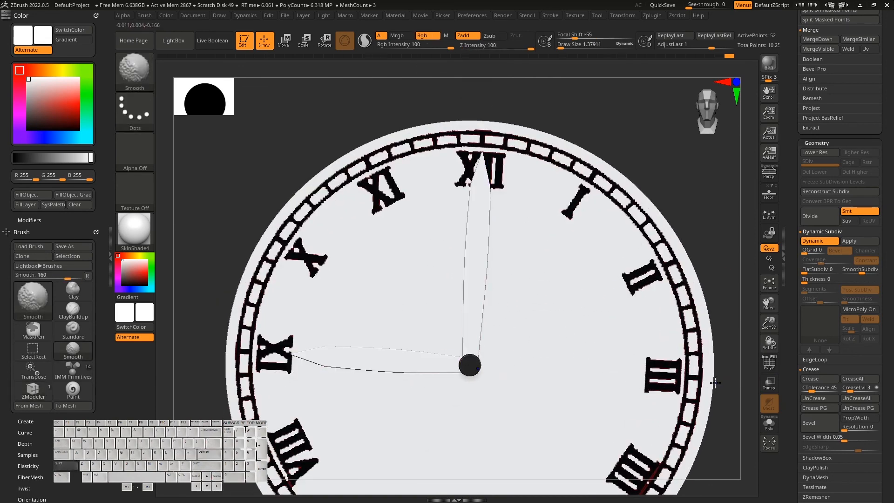
pyautogui.hotkey('shift', 'f')
pyautogui.click(401, 366)
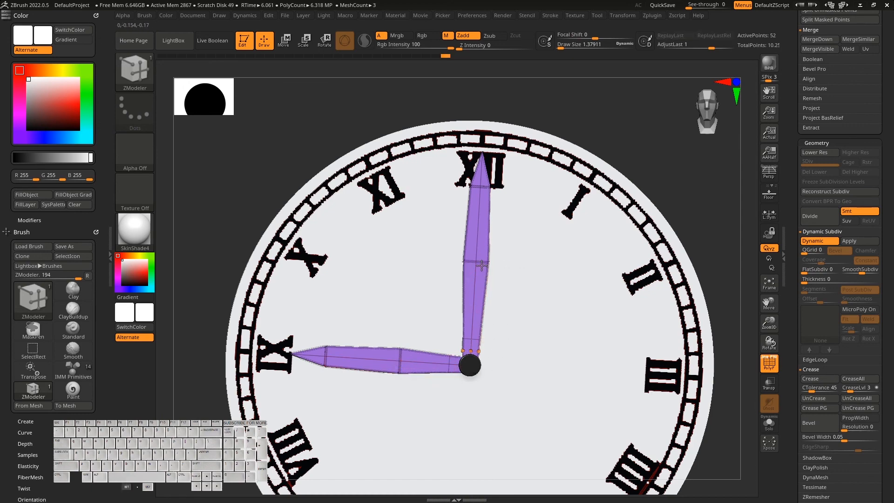
pyautogui.hotkey('shift', 'f')
pyautogui.moveTo(727, 389)
pyautogui.keyDown('alt'); pyautogui.mouseDown()
pyautogui.moveTo(717, 371)
pyautogui.moveTo(675, 376)
pyautogui.moveTo(703, 379)
pyautogui.moveTo(710, 392)
pyautogui.moveTo(702, 397)
pyautogui.moveTo(701, 340)
pyautogui.moveTo(698, 409)
pyautogui.moveTo(661, 399)
pyautogui.mouseUp(); pyautogui.keyUp('alt')
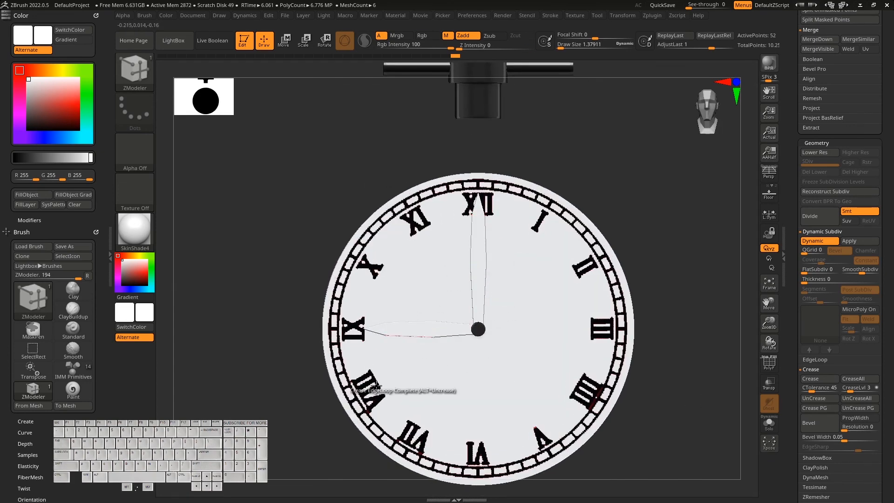
# Apply the hands' Dynamic Subdiv as real subdivision levels and fill the hands with the Chrome A material.
pyautogui.click(136, 232)
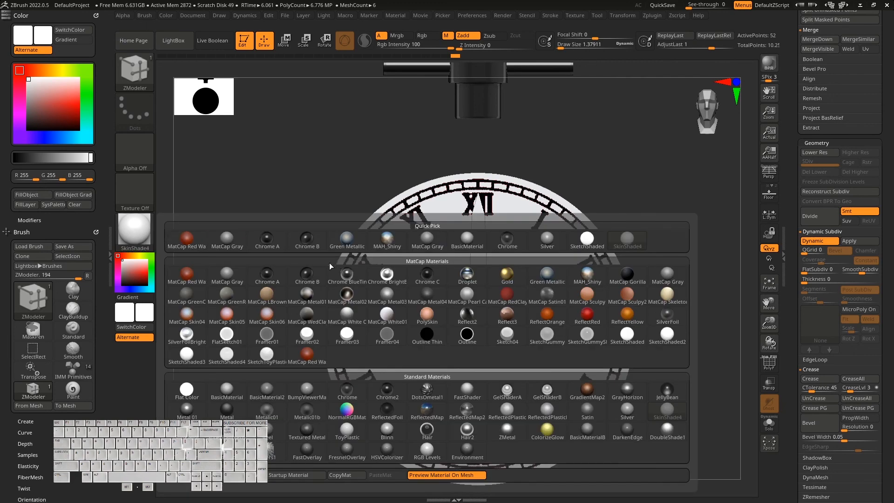
pyautogui.click(266, 242)
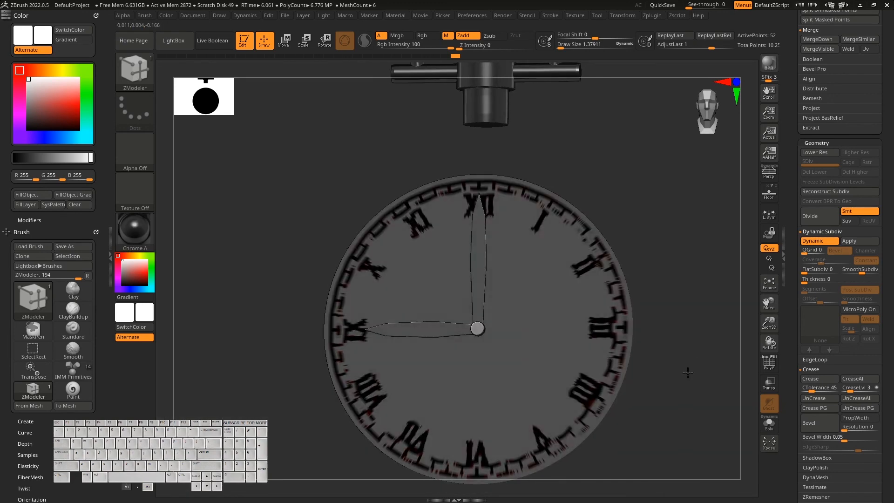
pyautogui.click(859, 241)
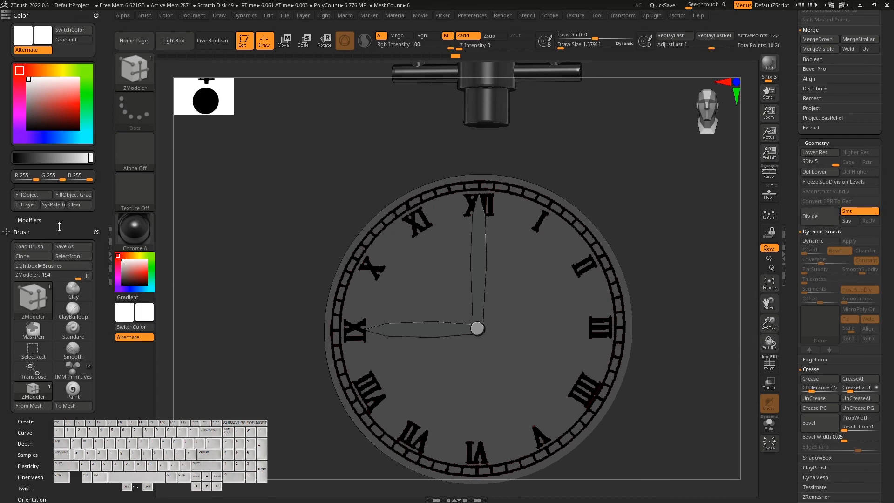
# Switch the active material back to SkinShade4 and orbit the watch to inspect the filled hands.
pyautogui.click(134, 229)
pyautogui.click(627, 240)
pyautogui.moveTo(628, 248); pyautogui.dragTo(656, 369)
# Show the hidden glass and watch case subtools again and turn on the perspective view.
pyautogui.scroll(15, 892, 291)
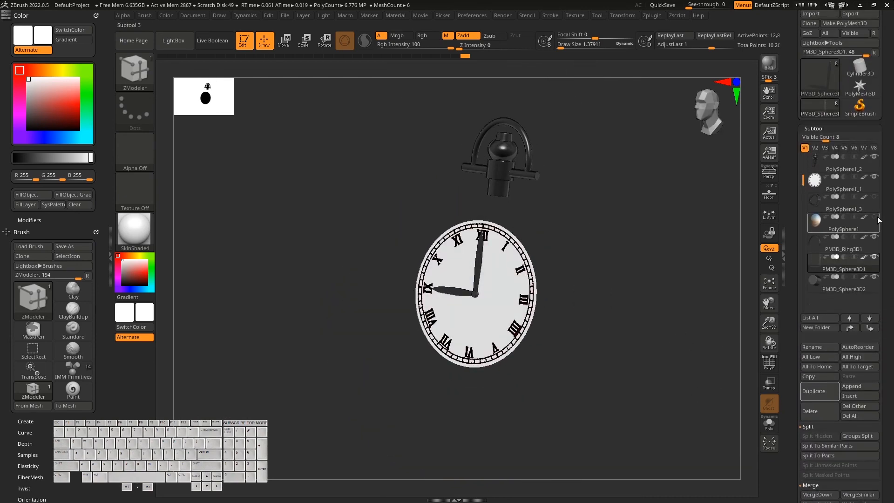
pyautogui.click(874, 217)
pyautogui.click(874, 197)
pyautogui.moveTo(640, 373); pyautogui.dragTo(627, 389)
pyautogui.click(768, 178)
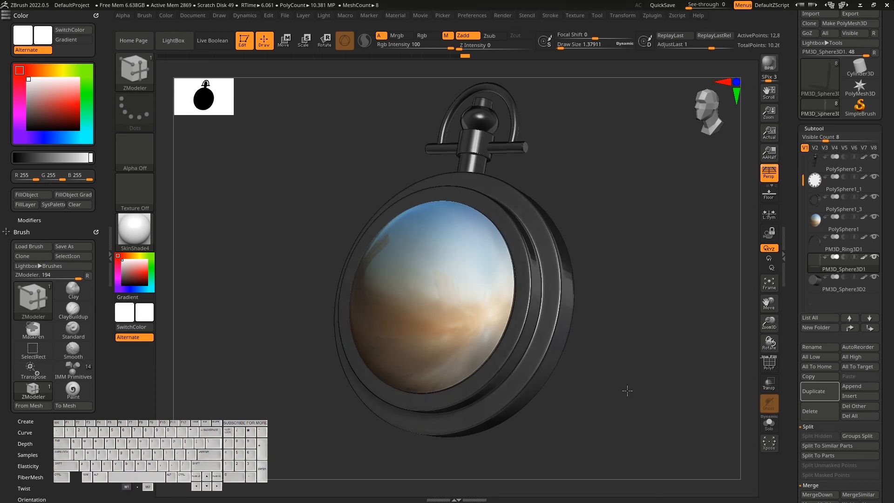
# Dock the Render palette beside the canvas and enable AOcclusion and Sss in the render properties.
pyautogui.moveTo(883, 321)
pyautogui.mouseDown()
pyautogui.moveTo(884, 251)
pyautogui.moveTo(884, 331)
pyautogui.mouseUp()
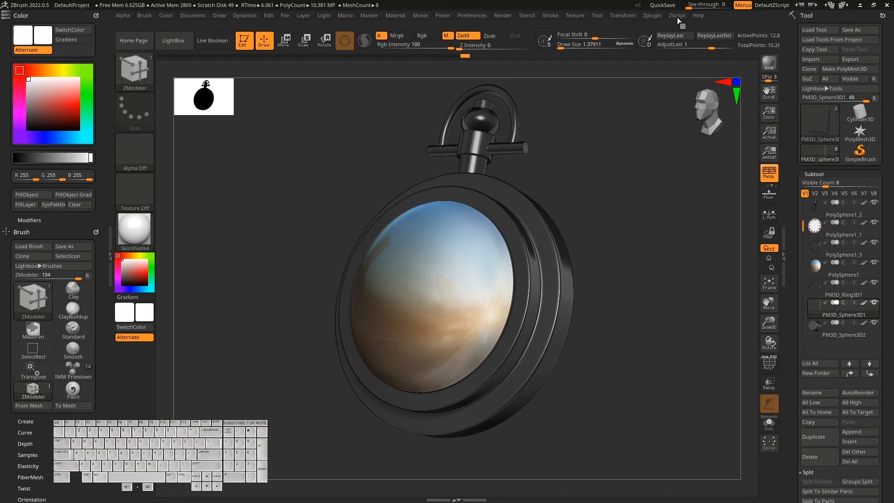
pyautogui.click(506, 17)
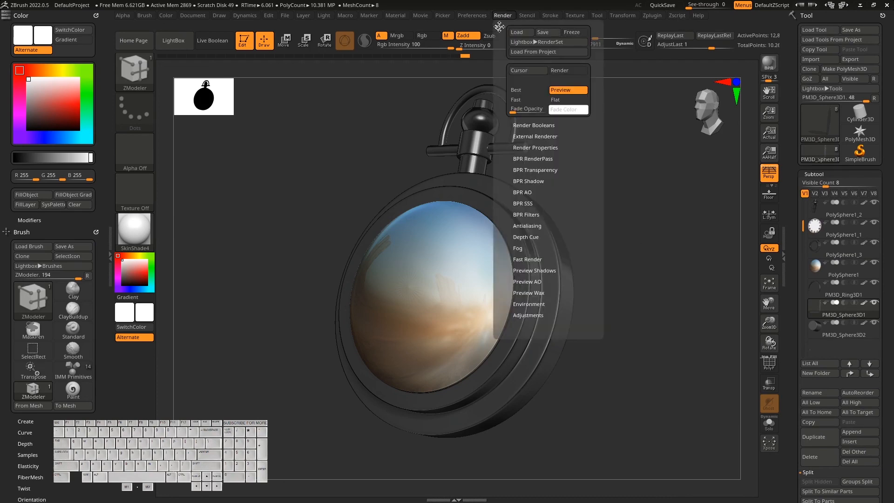
pyautogui.click(498, 26)
pyautogui.press('shift')
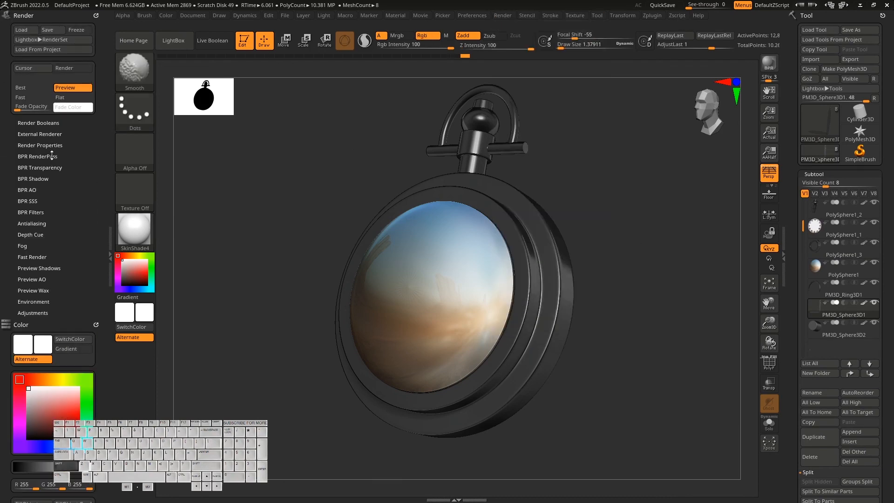
pyautogui.click(53, 146)
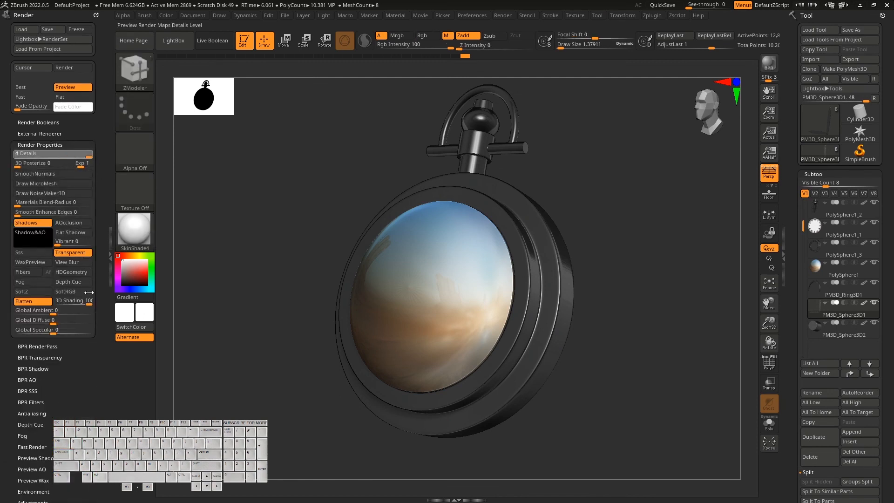
pyautogui.click(72, 222)
pyautogui.click(33, 252)
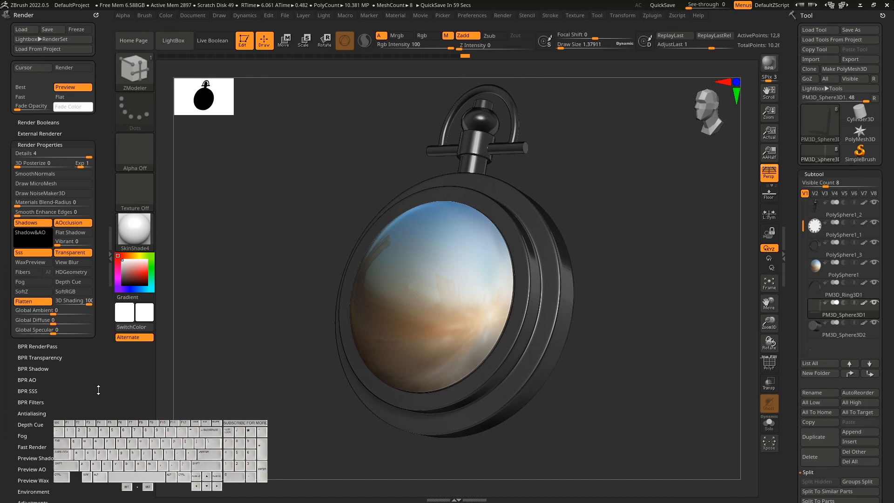
# Expand the antialiasing settings and set the BPR shadow to 170 rays with a blur of 13.
pyautogui.moveTo(95, 408); pyautogui.dragTo(98, 356)
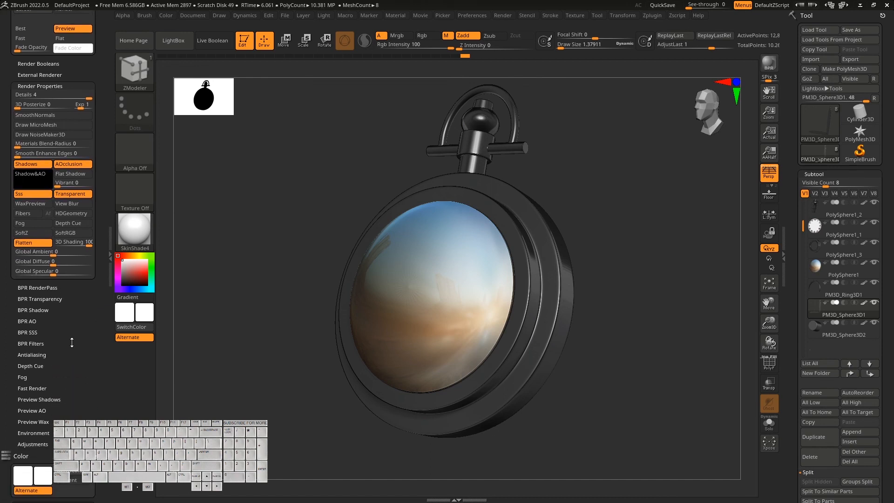
pyautogui.moveTo(54, 414); pyautogui.dragTo(58, 313)
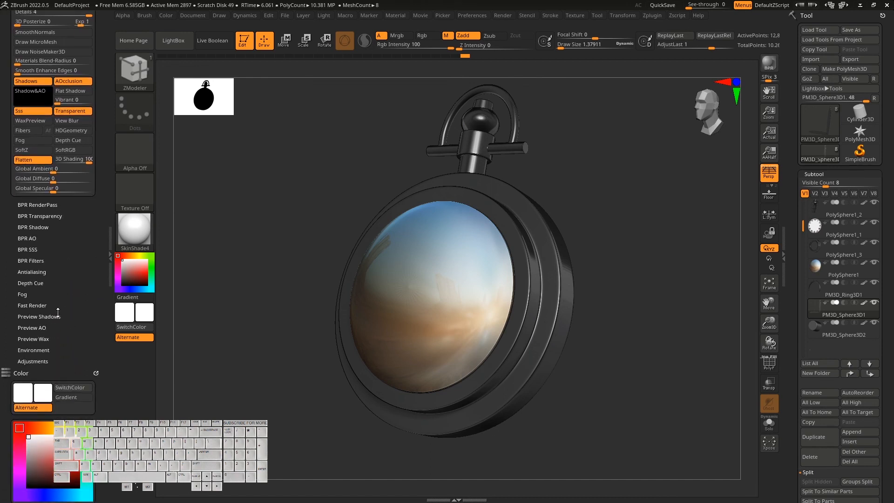
pyautogui.click(32, 272)
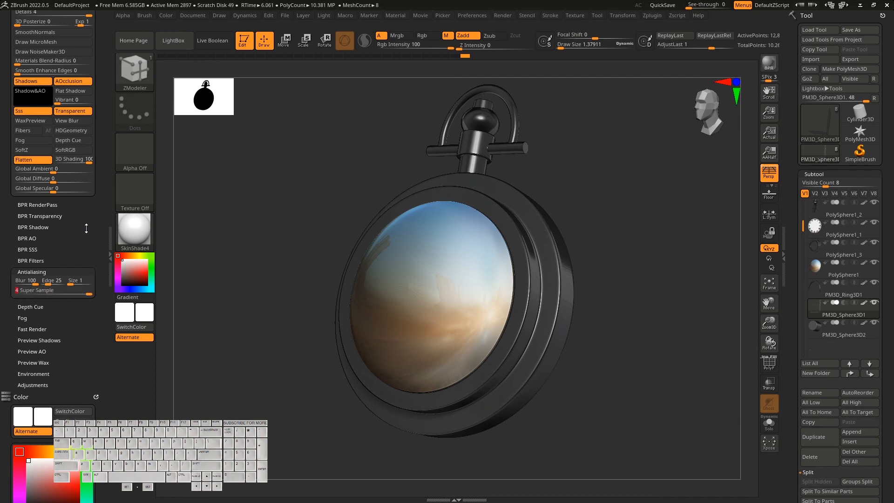
pyautogui.moveTo(87, 224); pyautogui.dragTo(86, 279)
pyautogui.click(66, 281)
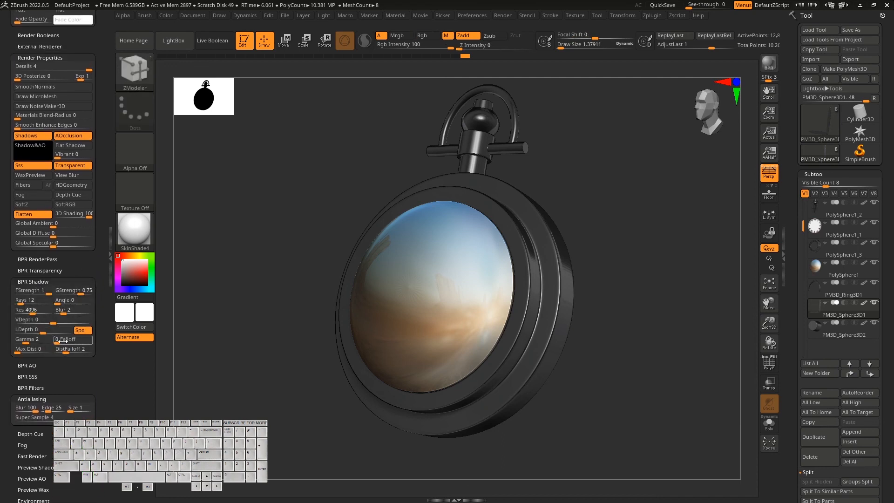
pyautogui.moveTo(20, 303); pyautogui.dragTo(26, 303)
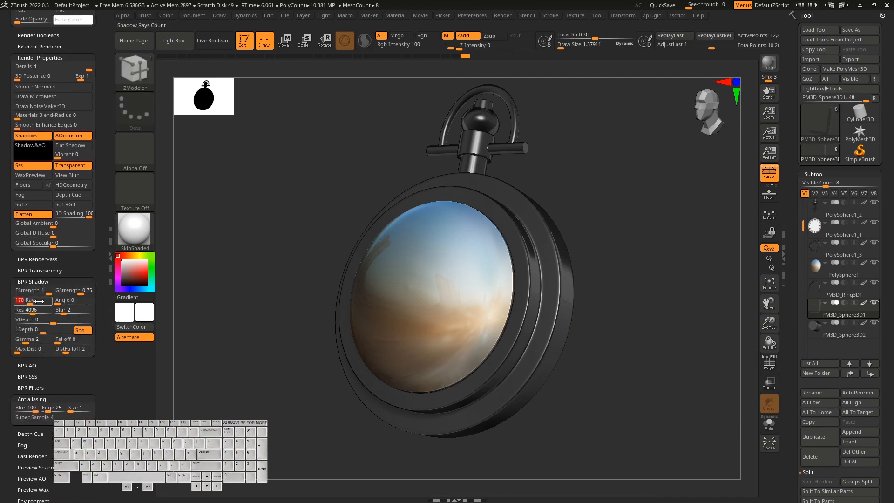
pyautogui.moveTo(64, 311); pyautogui.dragTo(67, 314)
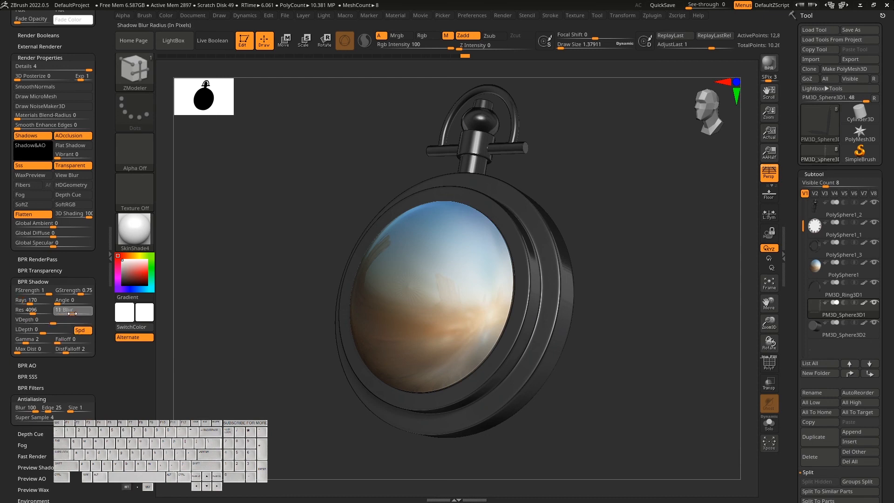
# Expand the BPR filter settings, then turn the watch slightly and start a BPR render of it.
pyautogui.moveTo(97, 249); pyautogui.dragTo(99, 289)
pyautogui.scroll(-5, 38, 350)
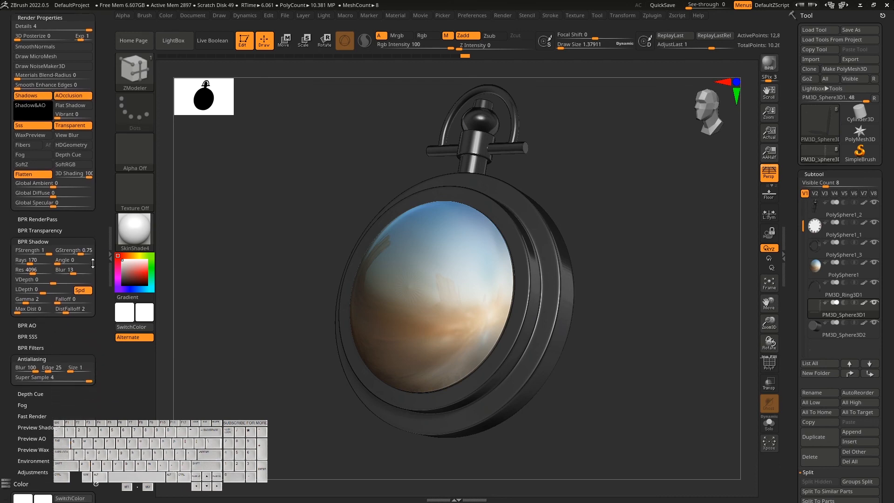
pyautogui.press('shift')
pyautogui.click(35, 346)
pyautogui.moveTo(645, 307)
pyautogui.mouseDown()
pyautogui.moveTo(646, 337)
pyautogui.moveTo(656, 327)
pyautogui.moveTo(655, 335)
pyautogui.mouseUp()
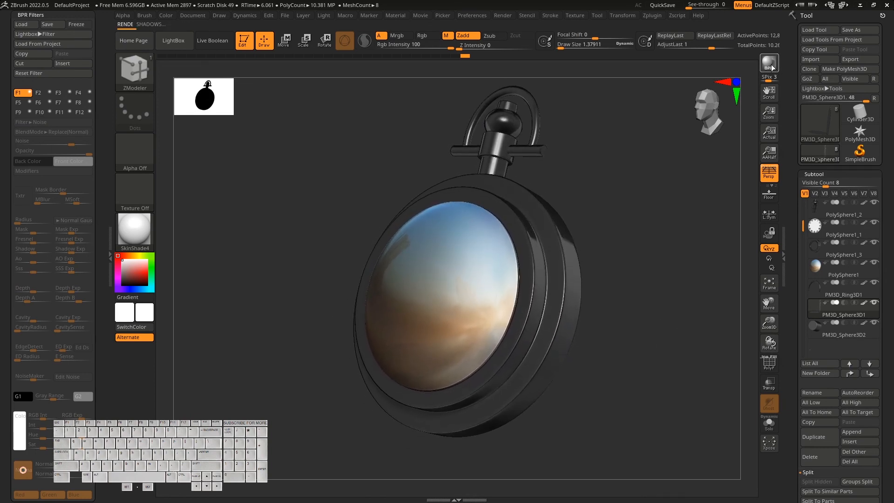